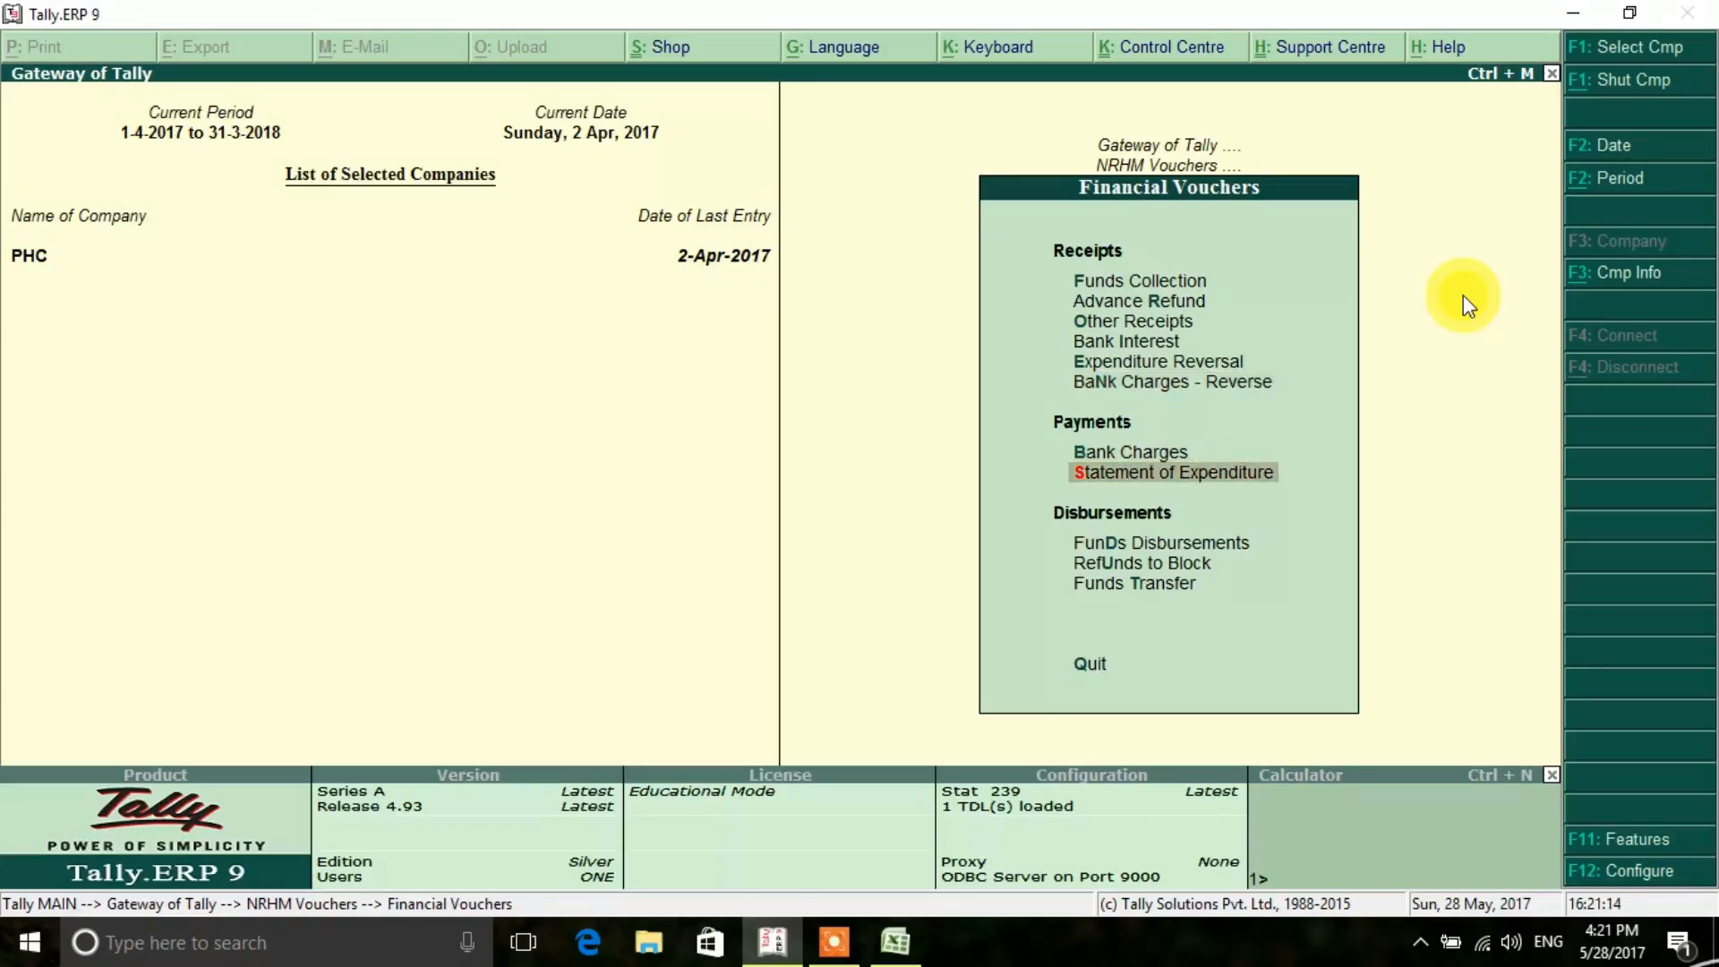
- Switch to the Excel workbook to check the bank charges amount, and return to Tally.ERP 9
{"action": "key", "text": "Up"}
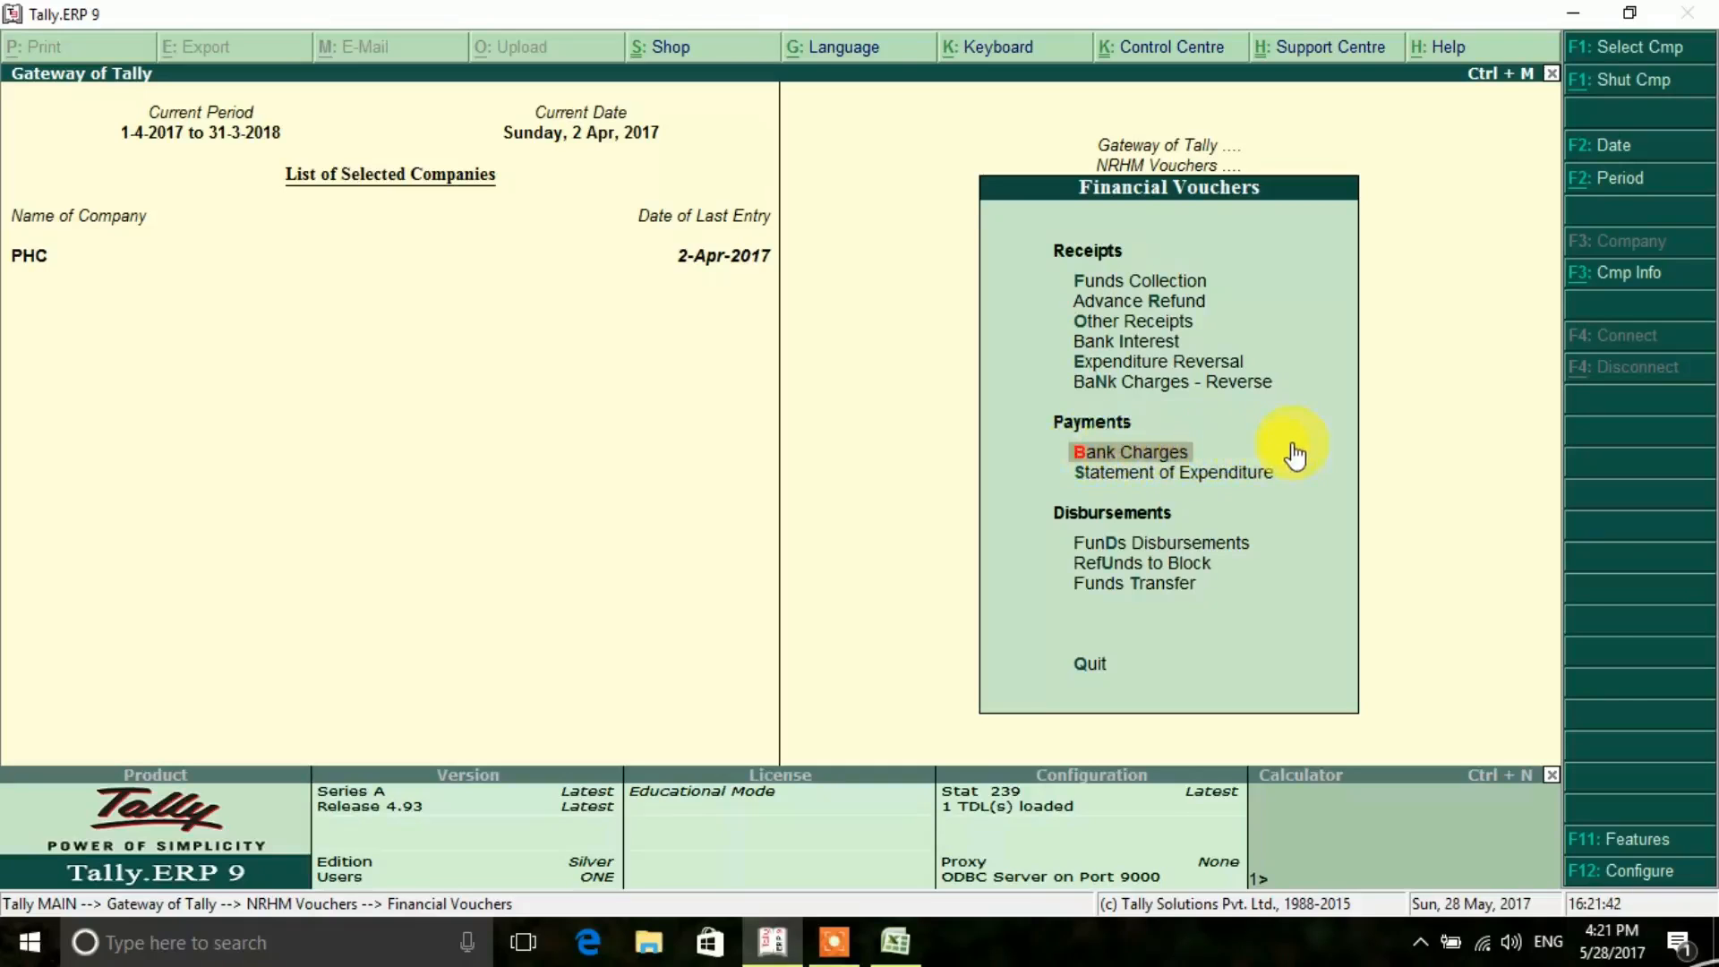
{"action": "left_click", "coordinate": [895, 945]}
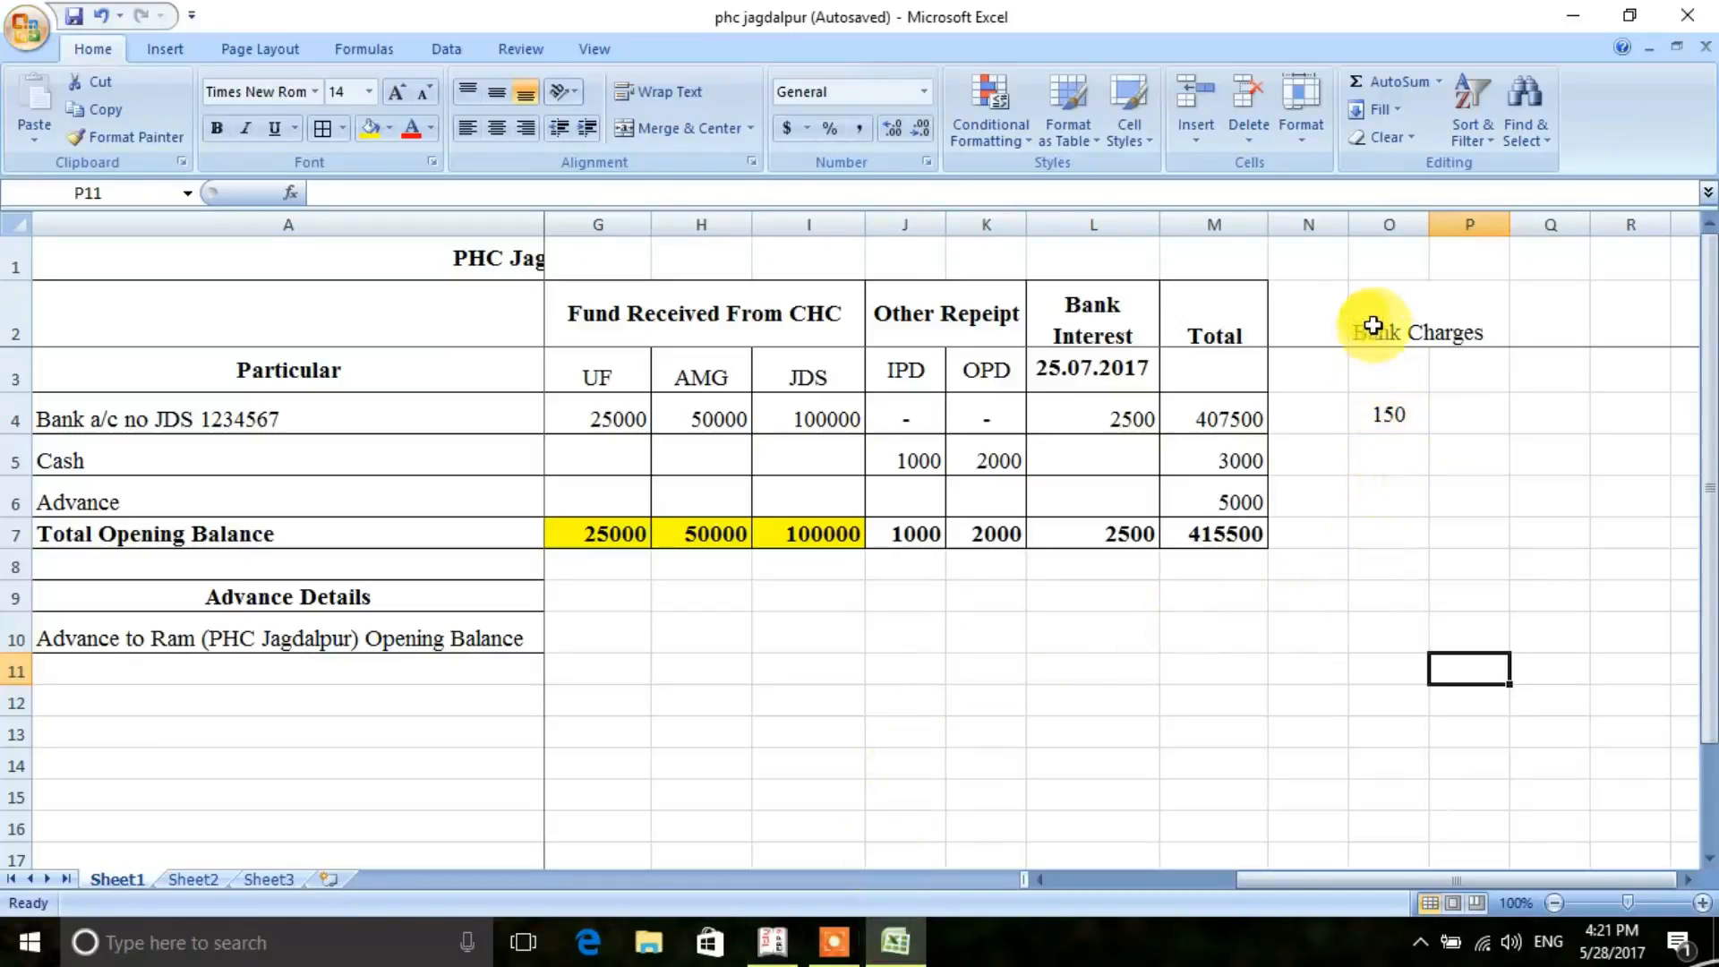
{"action": "left_click", "coordinate": [1375, 324]}
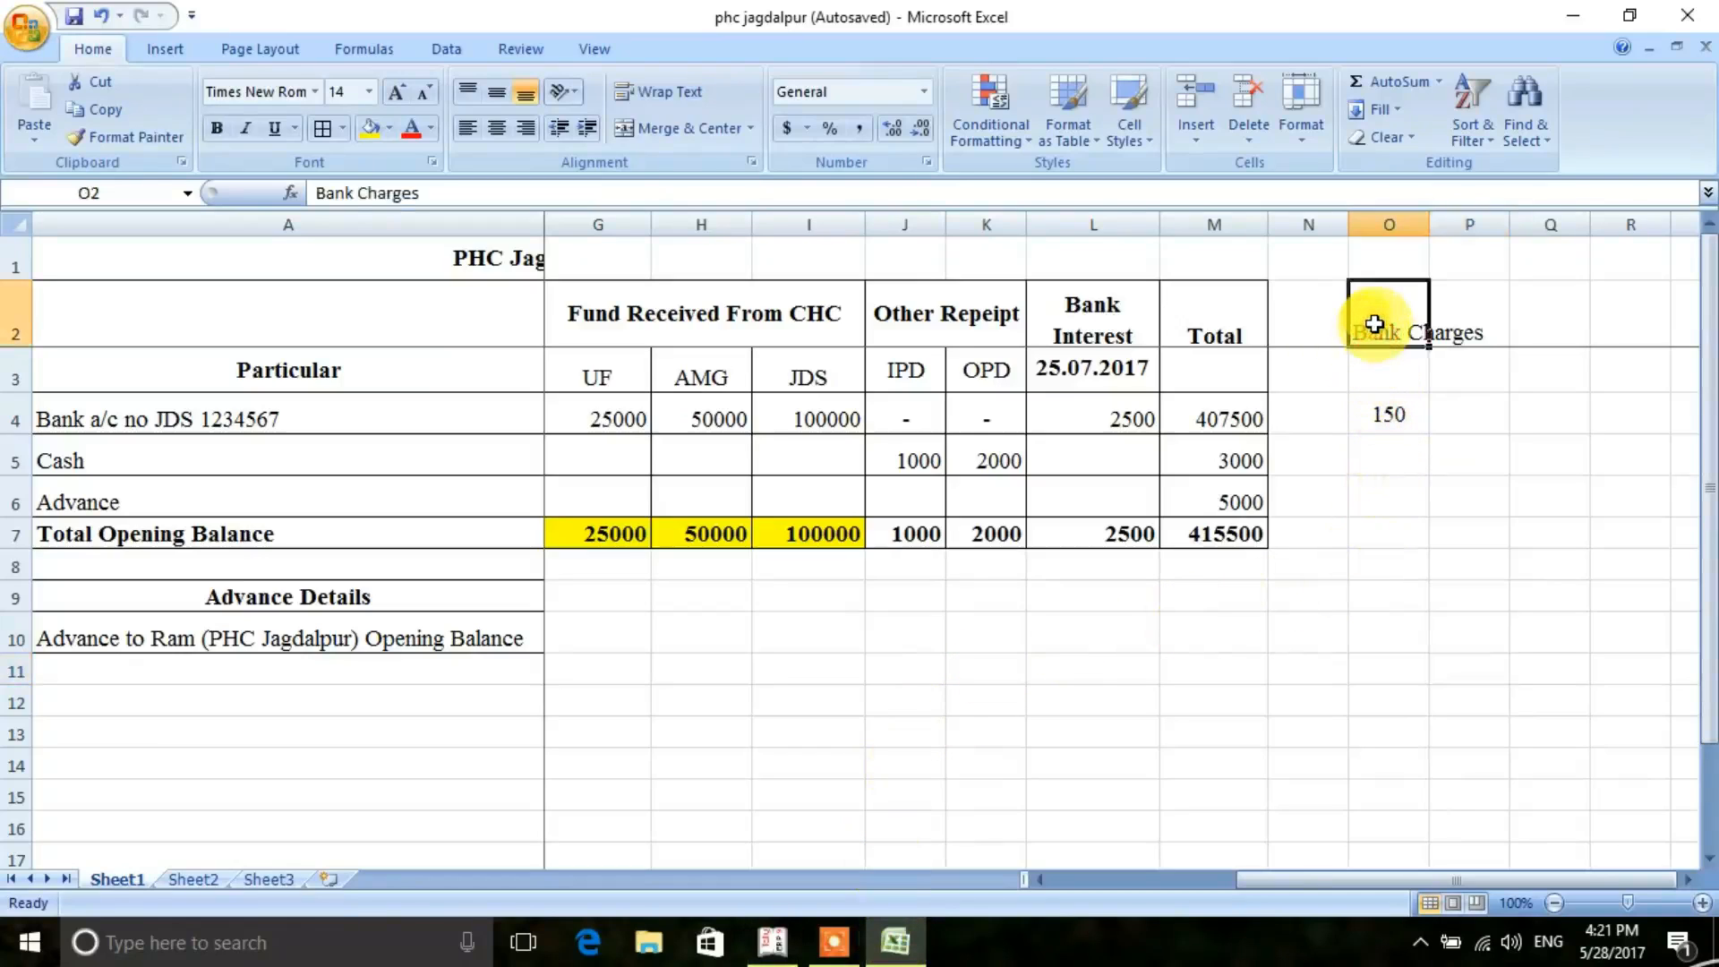
{"action": "left_click", "coordinate": [1397, 415]}
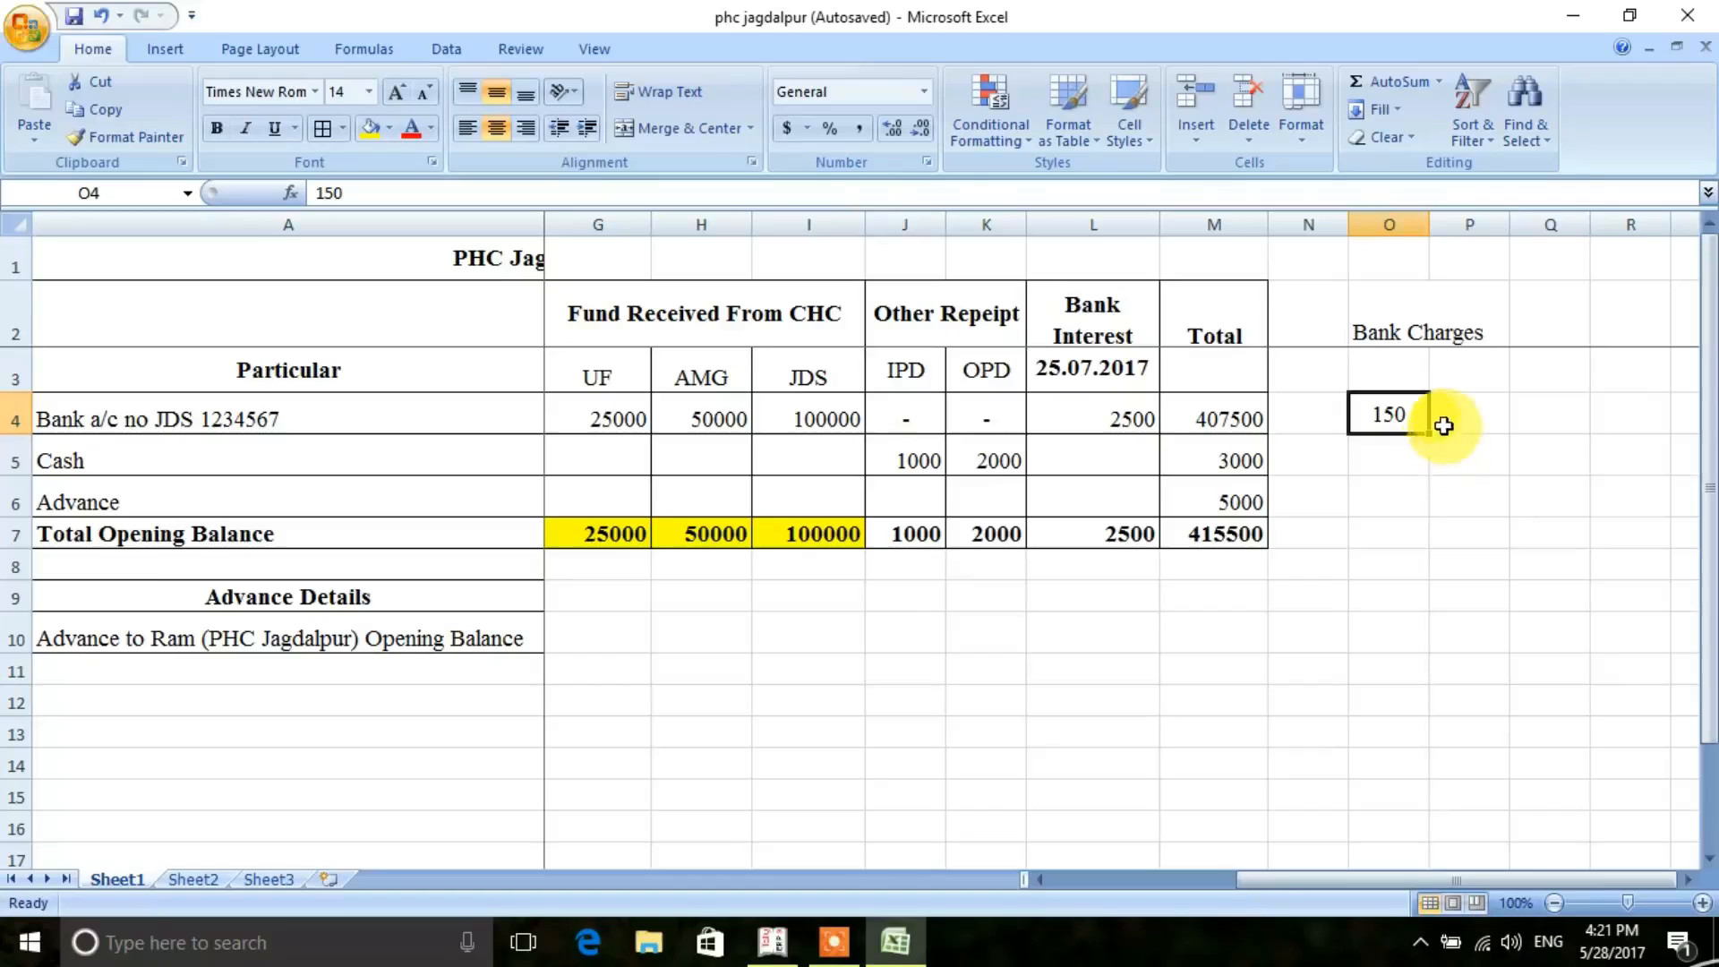
{"action": "left_click", "coordinate": [766, 951]}
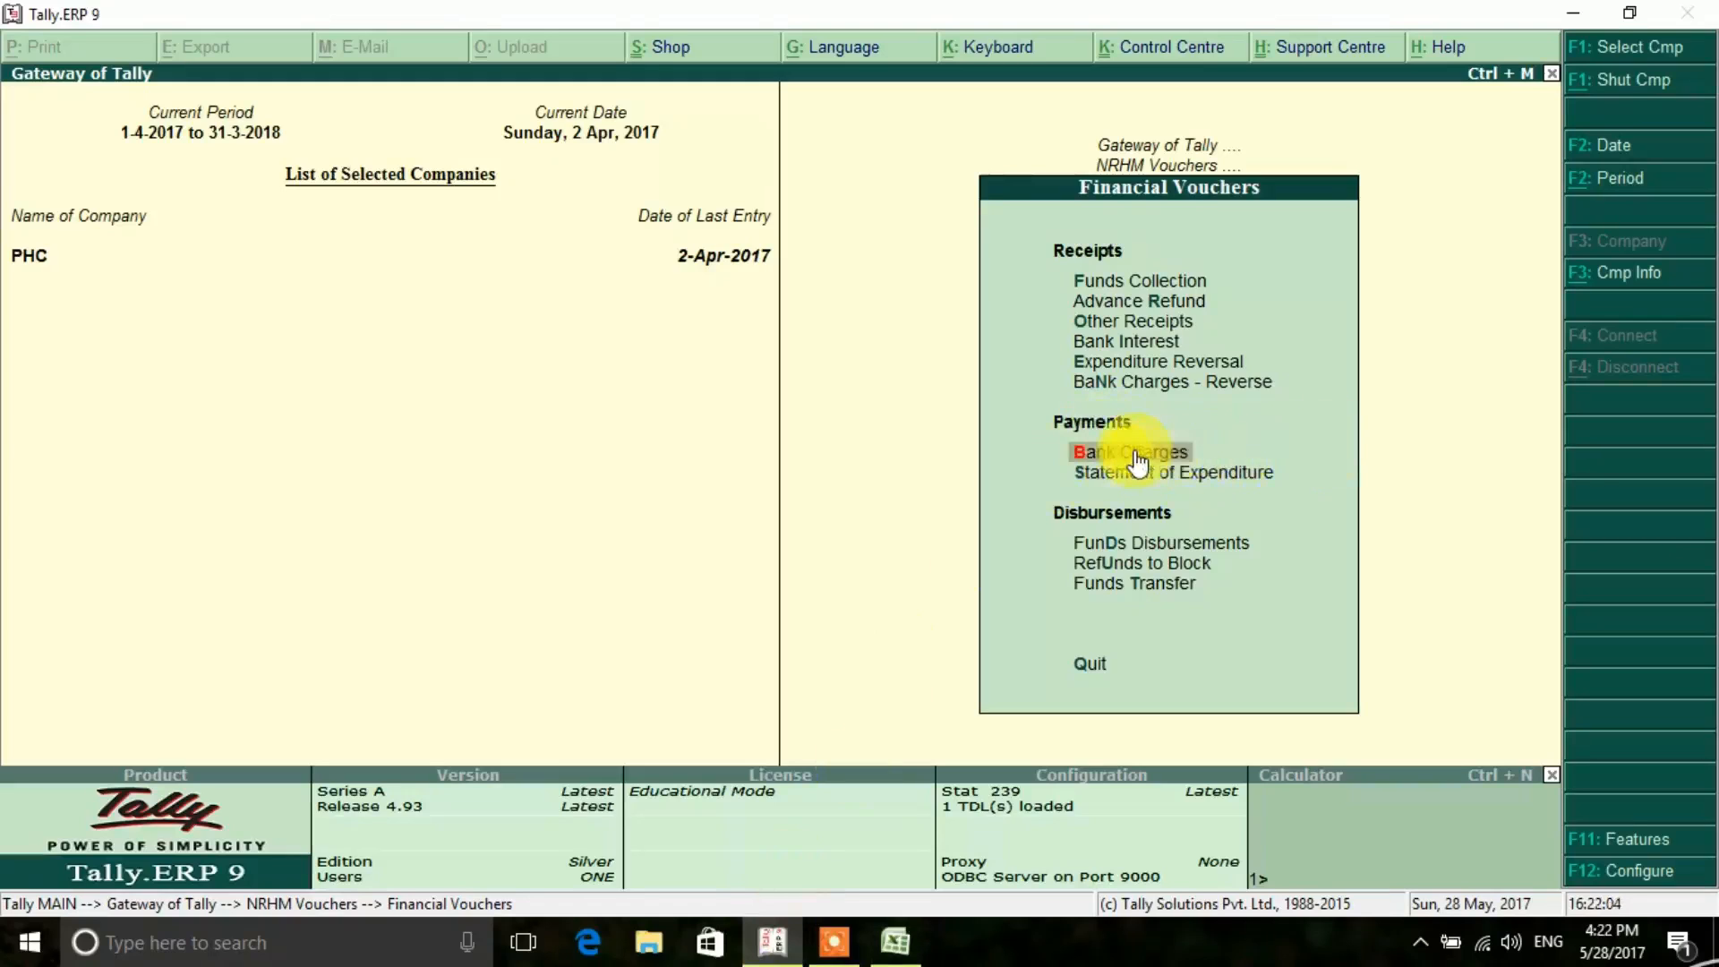
- Open a Bank Charges payment voucher and set its voucher date to 2.4.2017
{"action": "left_click", "coordinate": [1296, 451]}
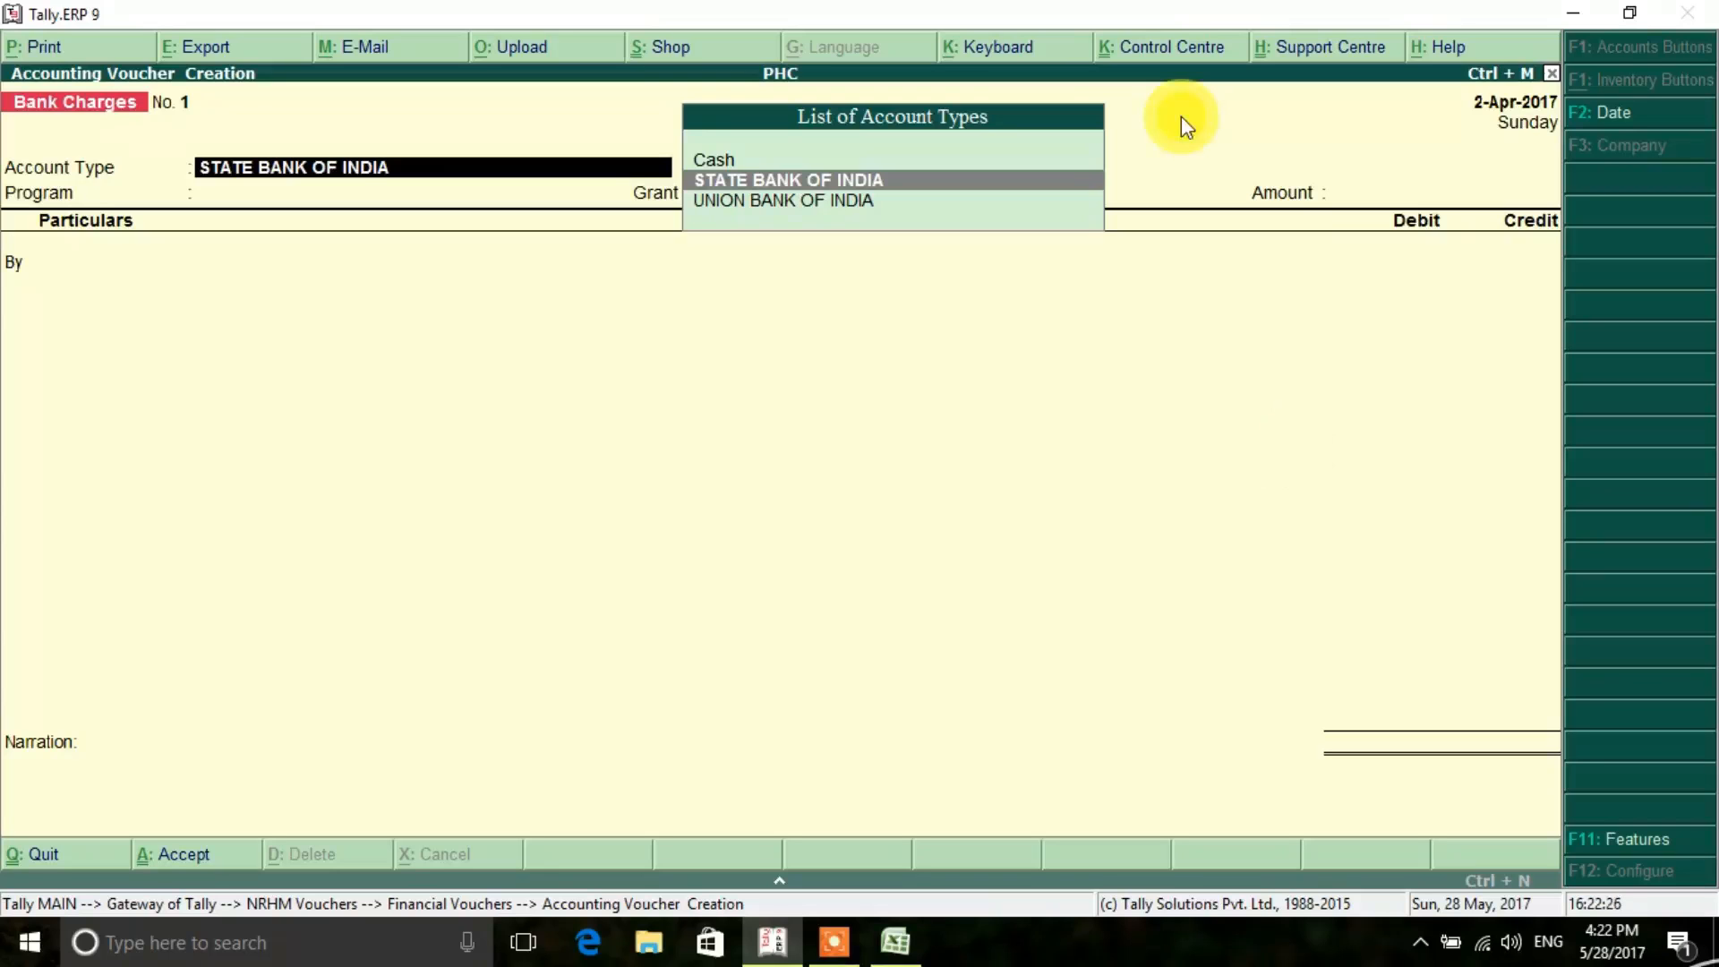
{"action": "key", "text": "F2"}
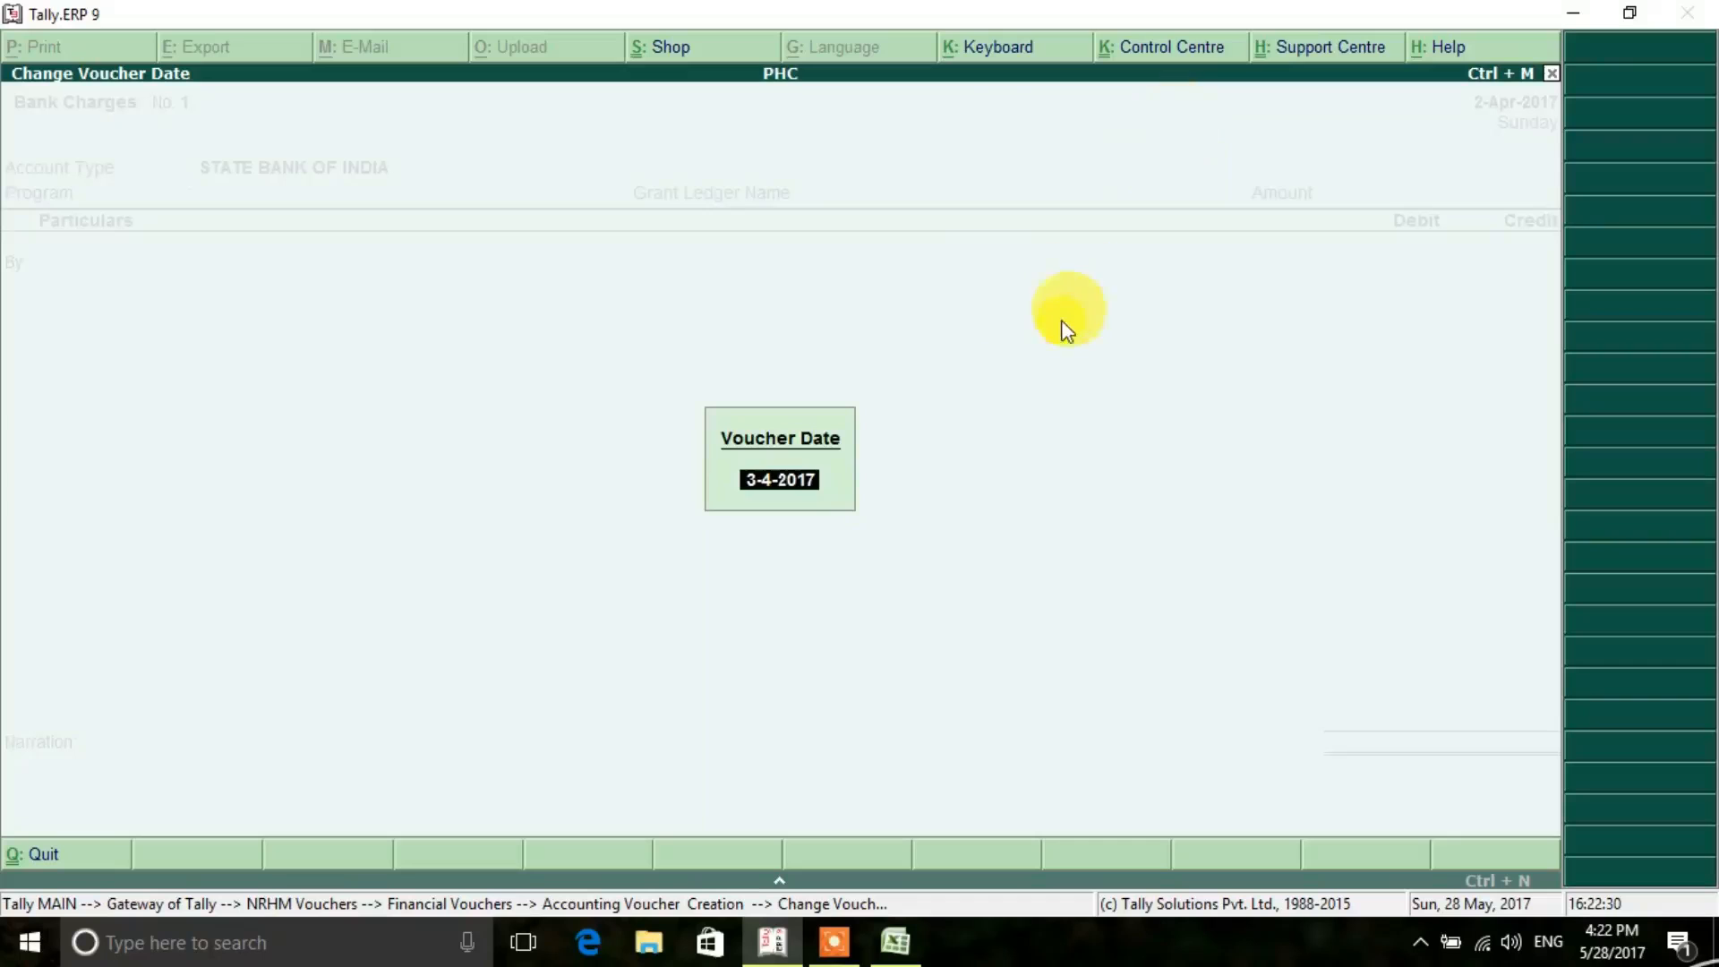
{"action": "left_click", "coordinate": [788, 491]}
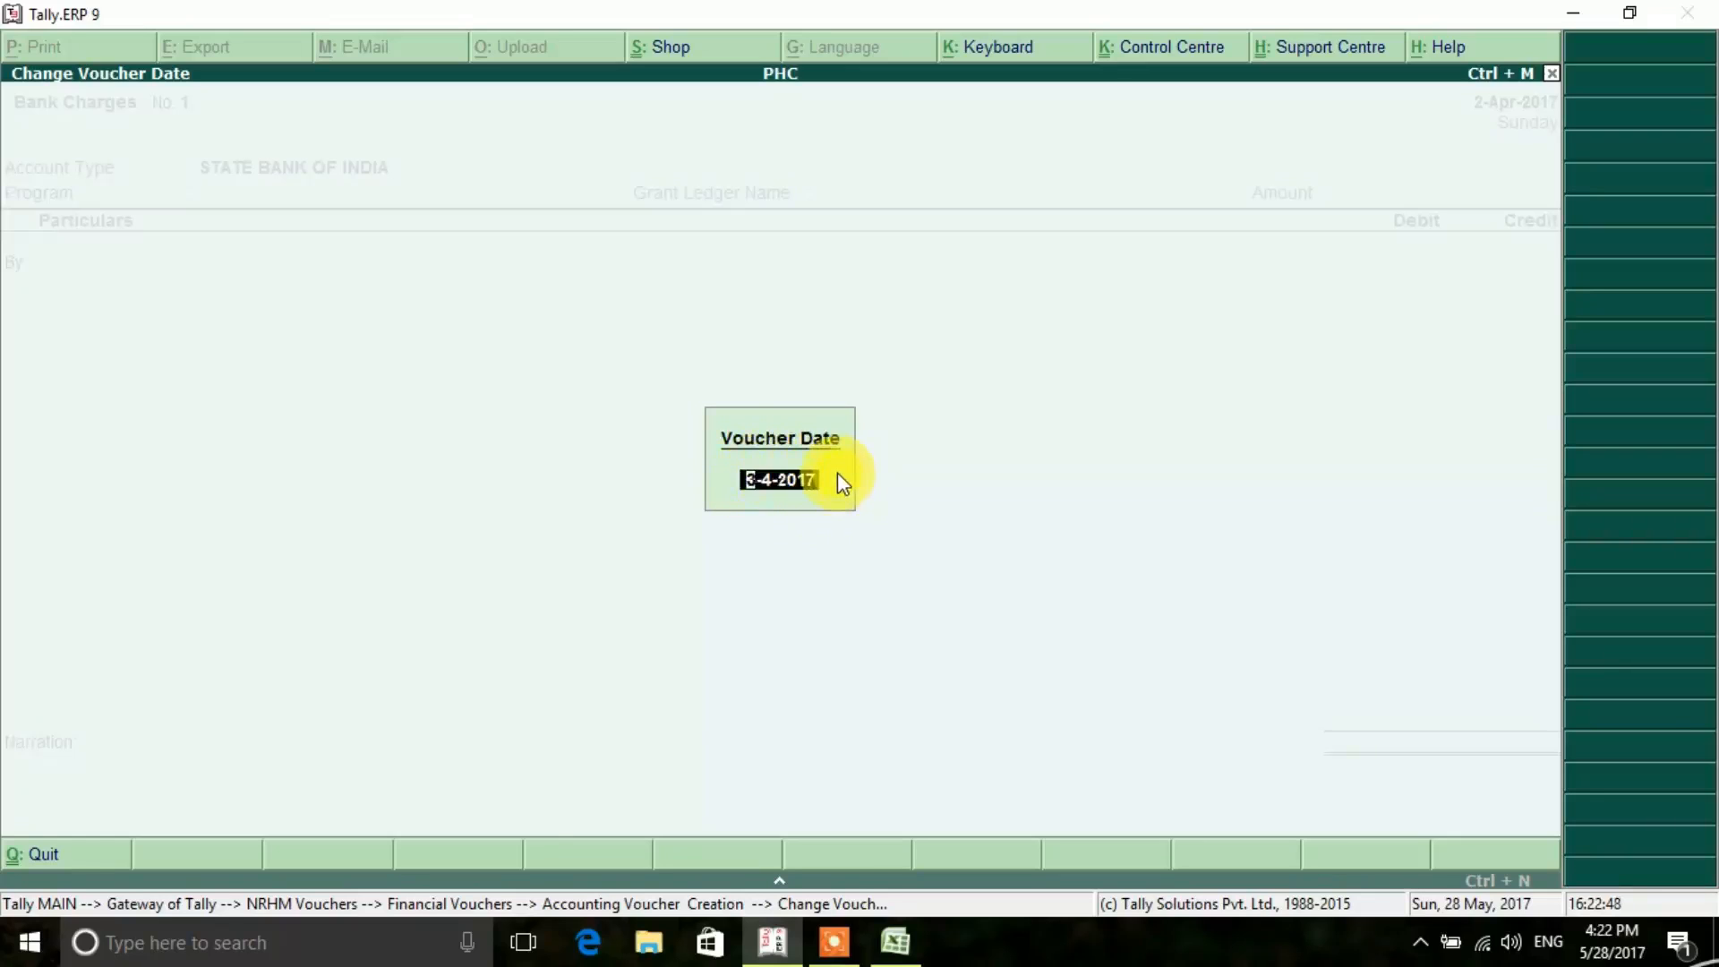
{"action": "type", "text": "2.4.2017"}
{"action": "key", "text": "Return"}
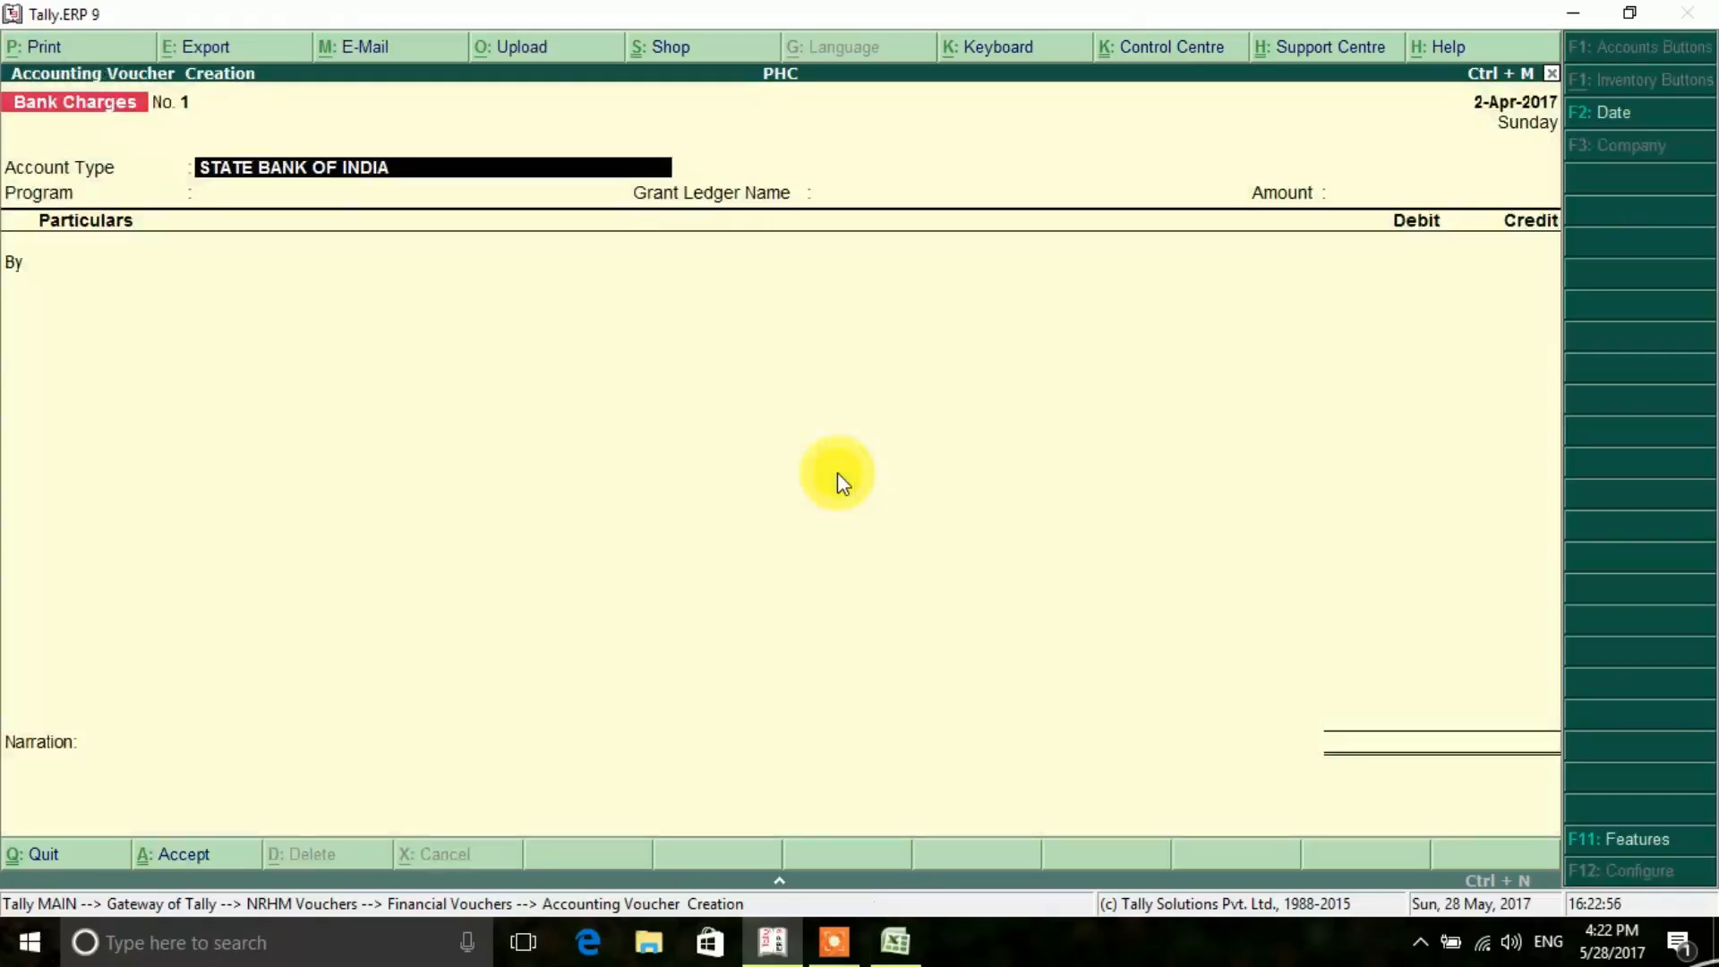
- Set the voucher's account type to STATE BANK OF INDIA and its program to the SBI - JDS ledger
{"action": "key", "text": "Return"}
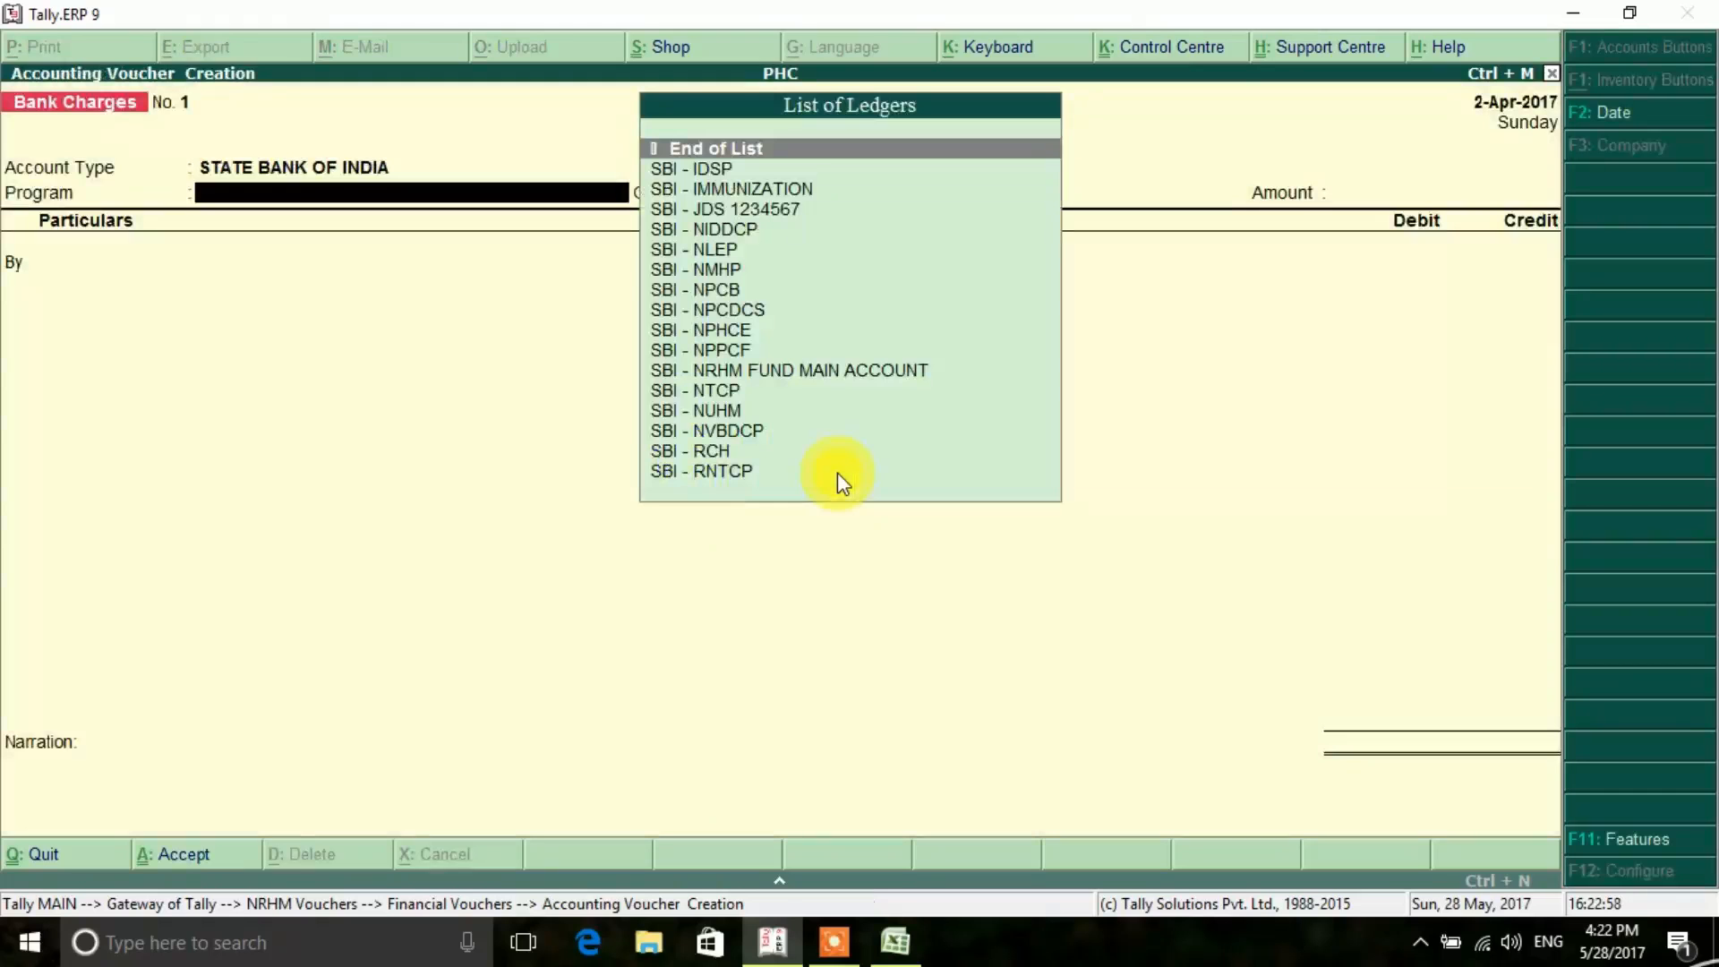
{"action": "key", "text": "Down"}
{"action": "key", "text": "Down"}
{"action": "key", "text": "Down"}
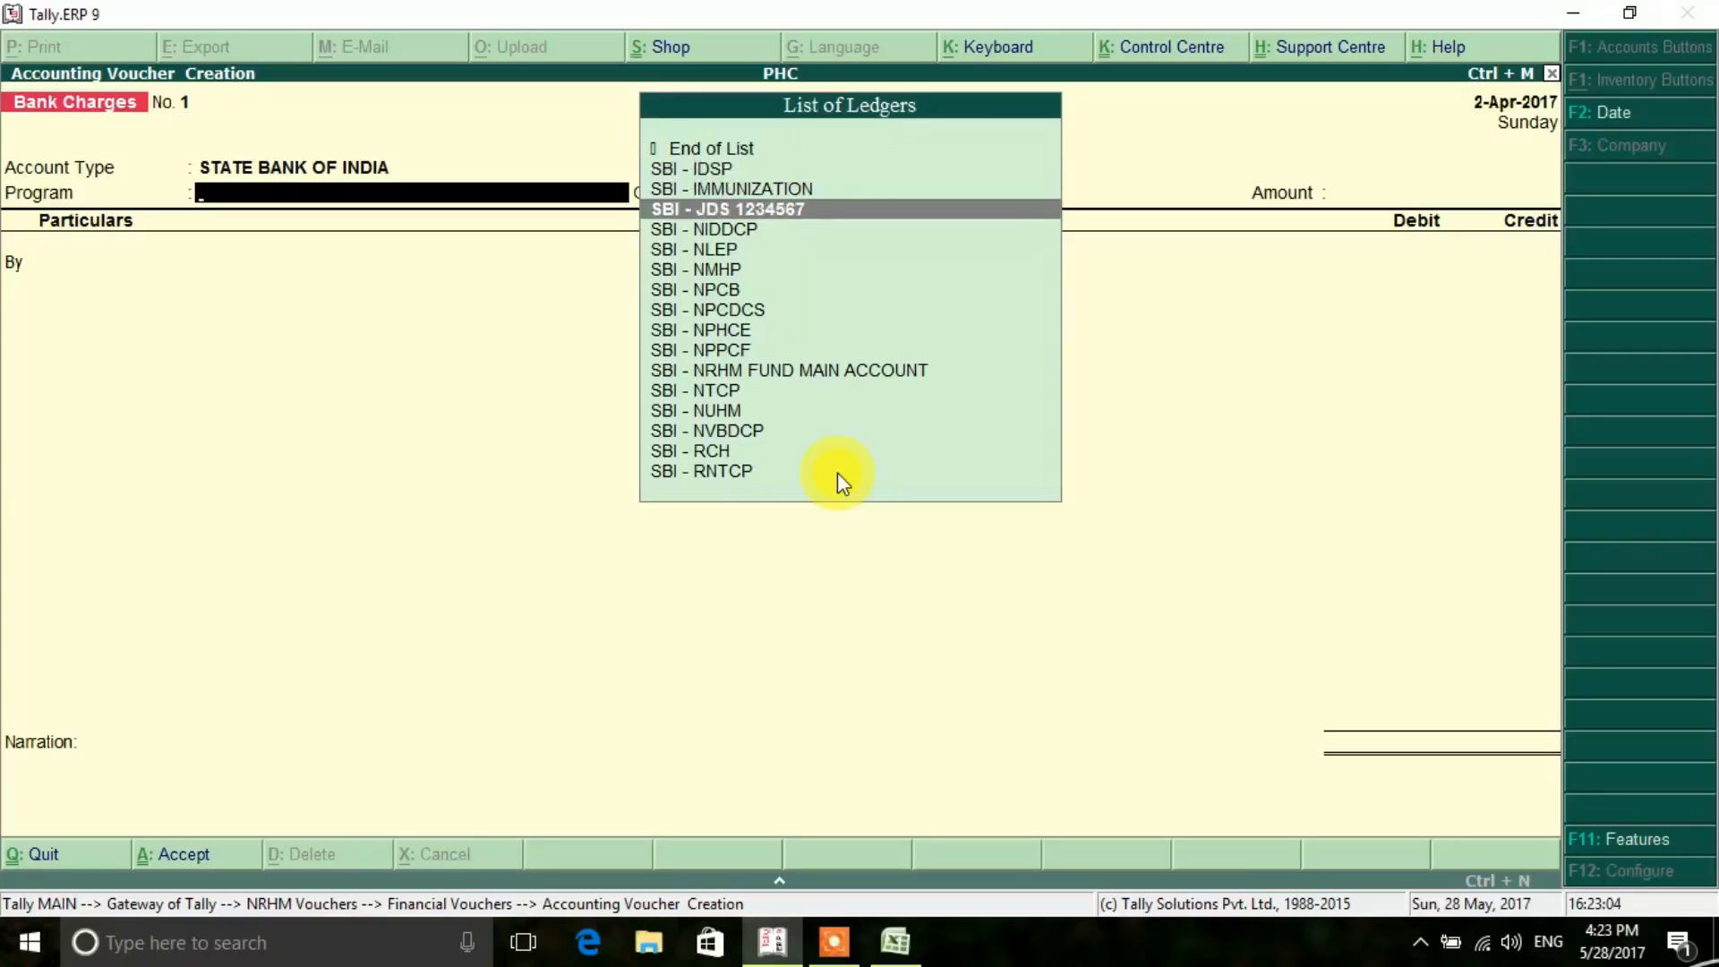
{"action": "key", "text": "Return"}
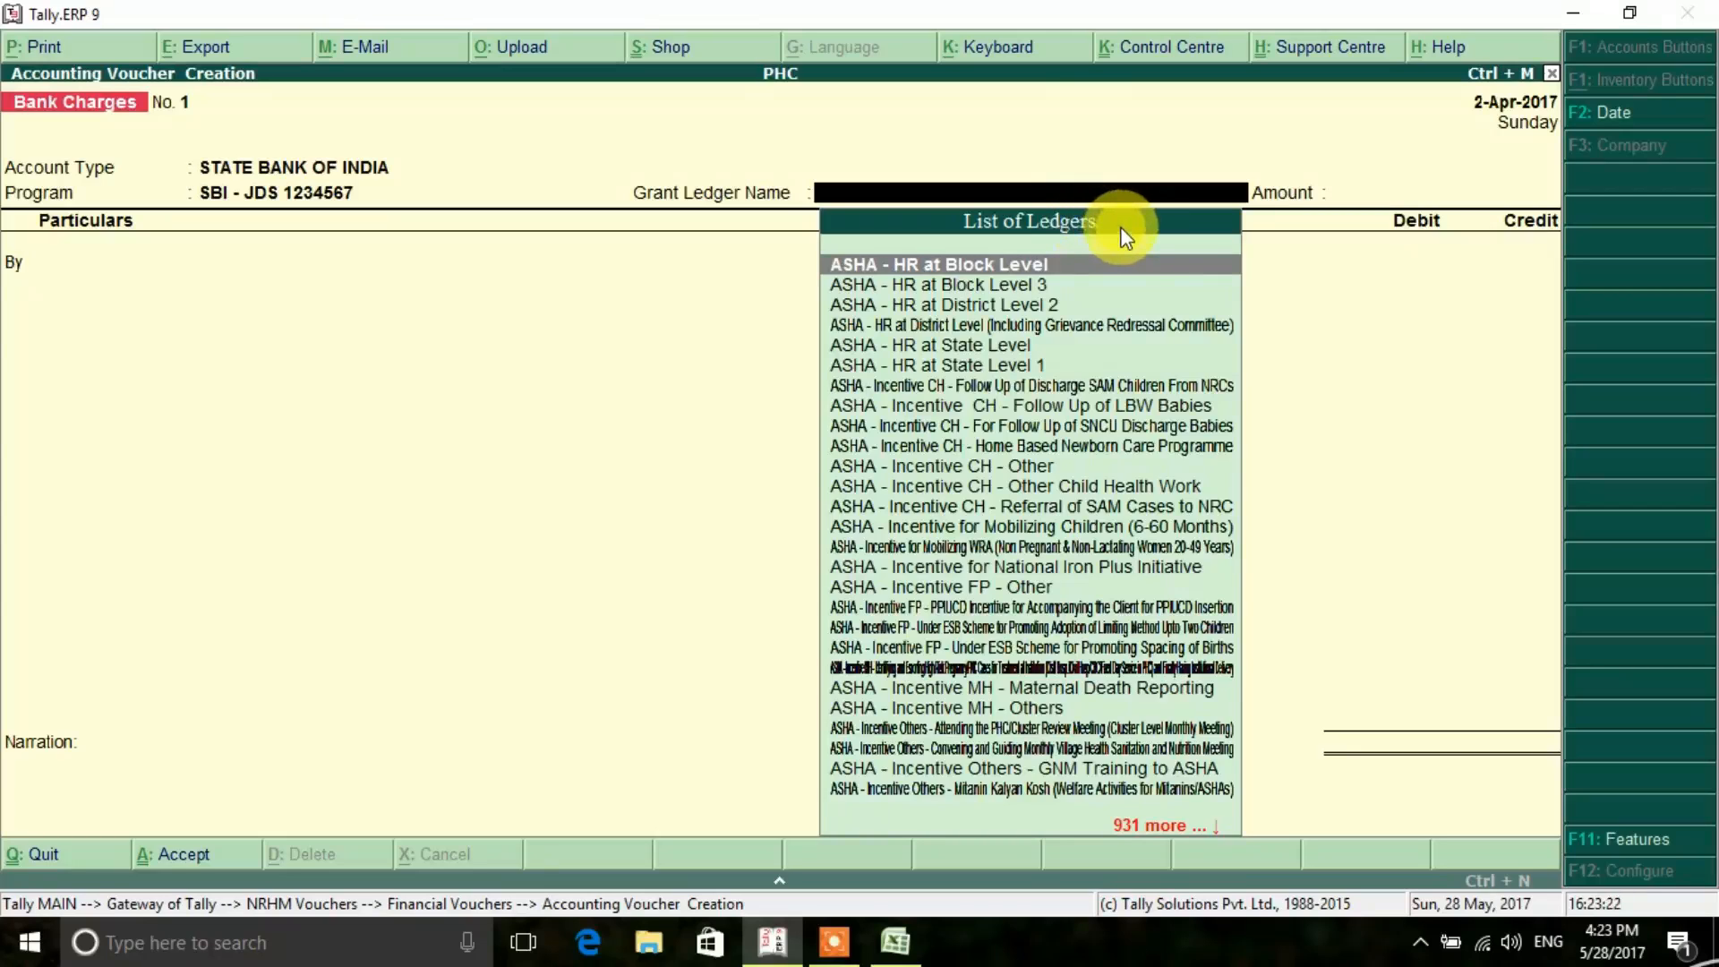
- Find the Jeeval Deep grants and choose Primary Health Centre - Jeeval Deep / Corpas Grant as the grant ledger name
{"action": "type", "text": "Jee"}
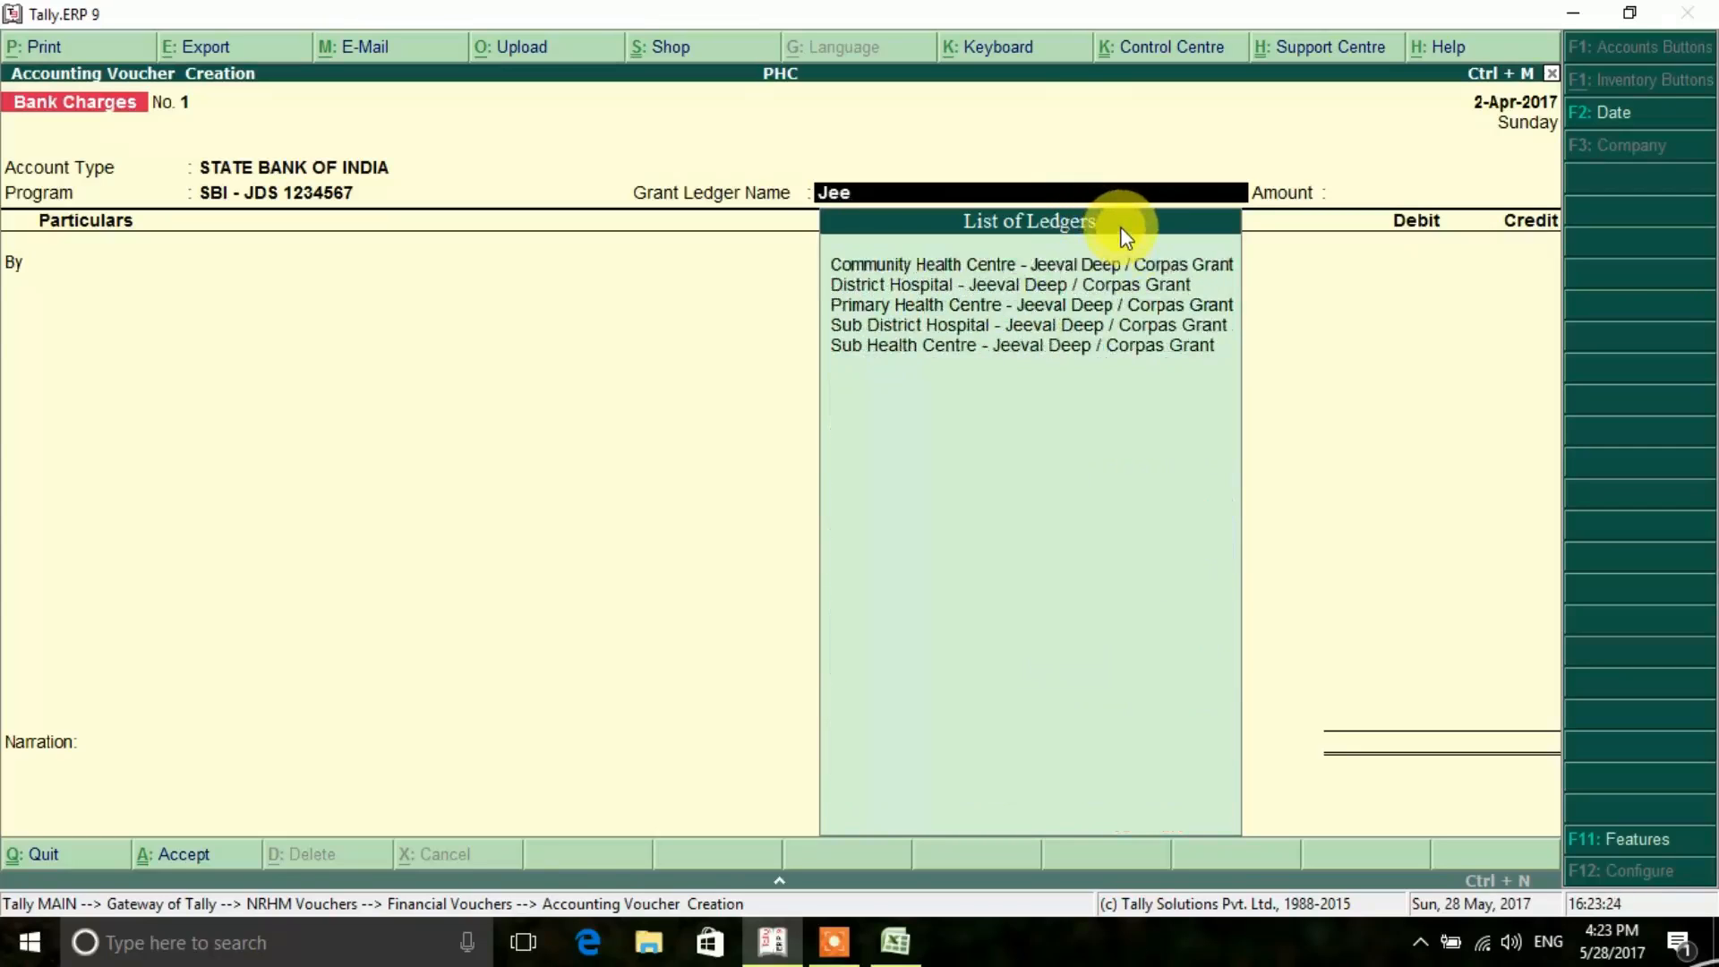
{"action": "key", "text": "Down"}
{"action": "key", "text": "Down"}
{"action": "key", "text": "Down"}
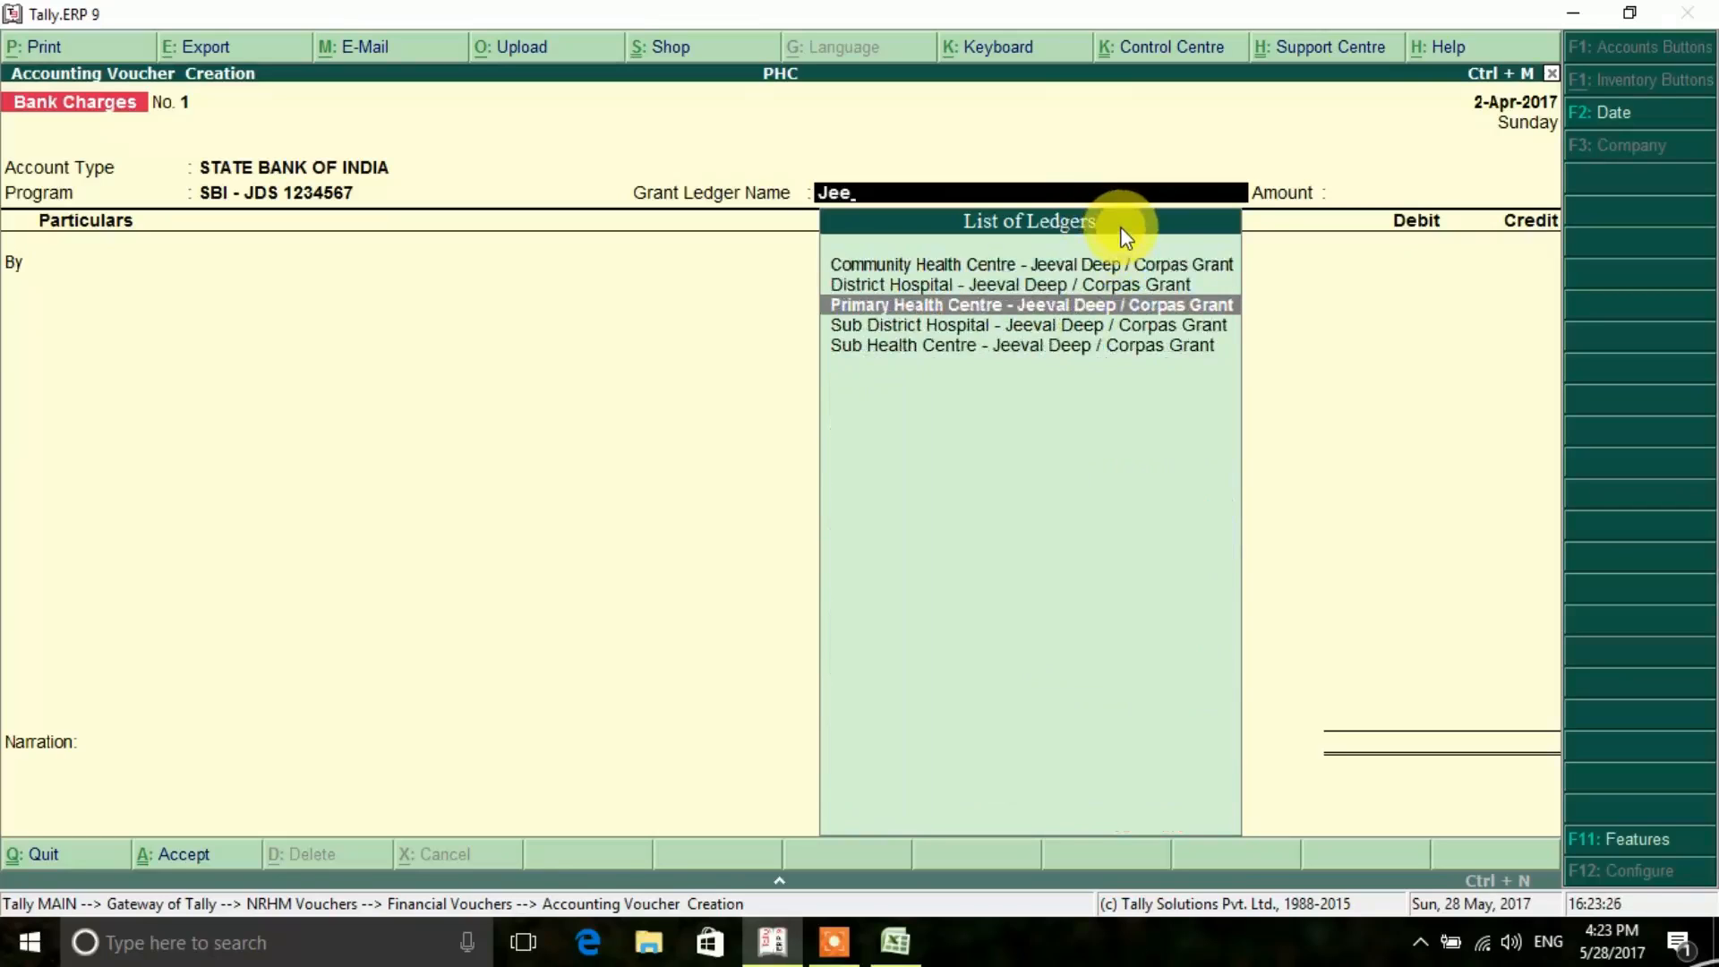
{"action": "key", "text": "Return"}
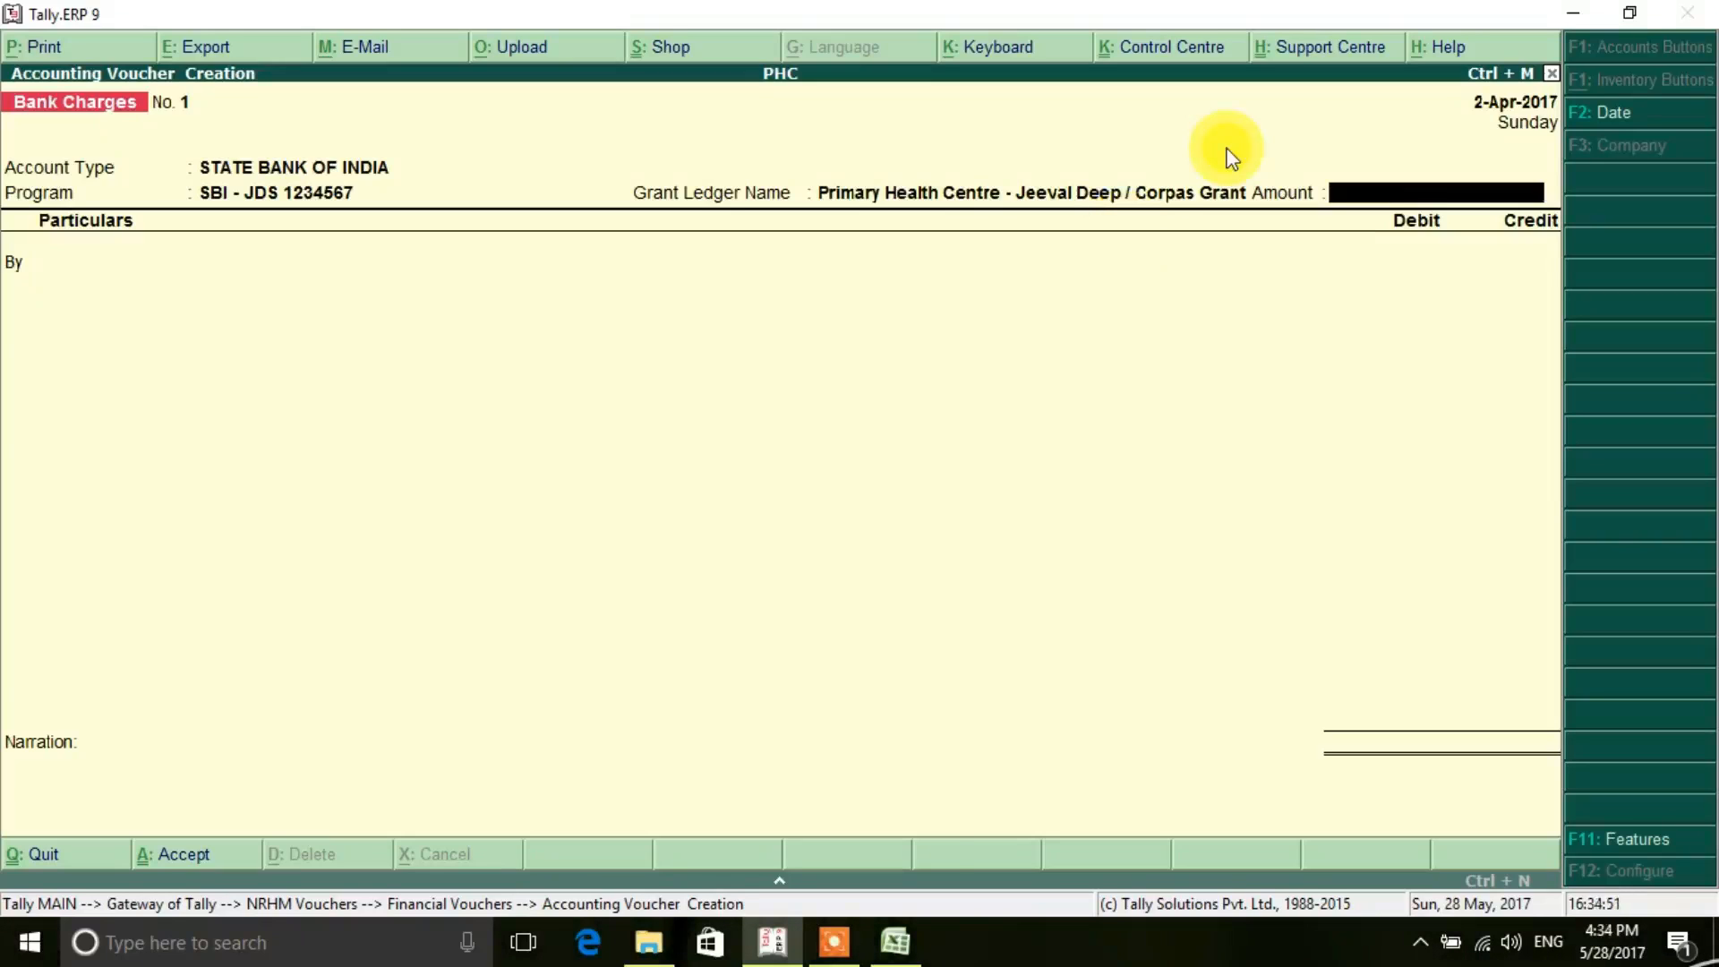
- Enter an amount of 150 and accept the voucher lines through to the SBI - JDS bank allocations
{"action": "type", "text": "150"}
{"action": "key", "text": "Return"}
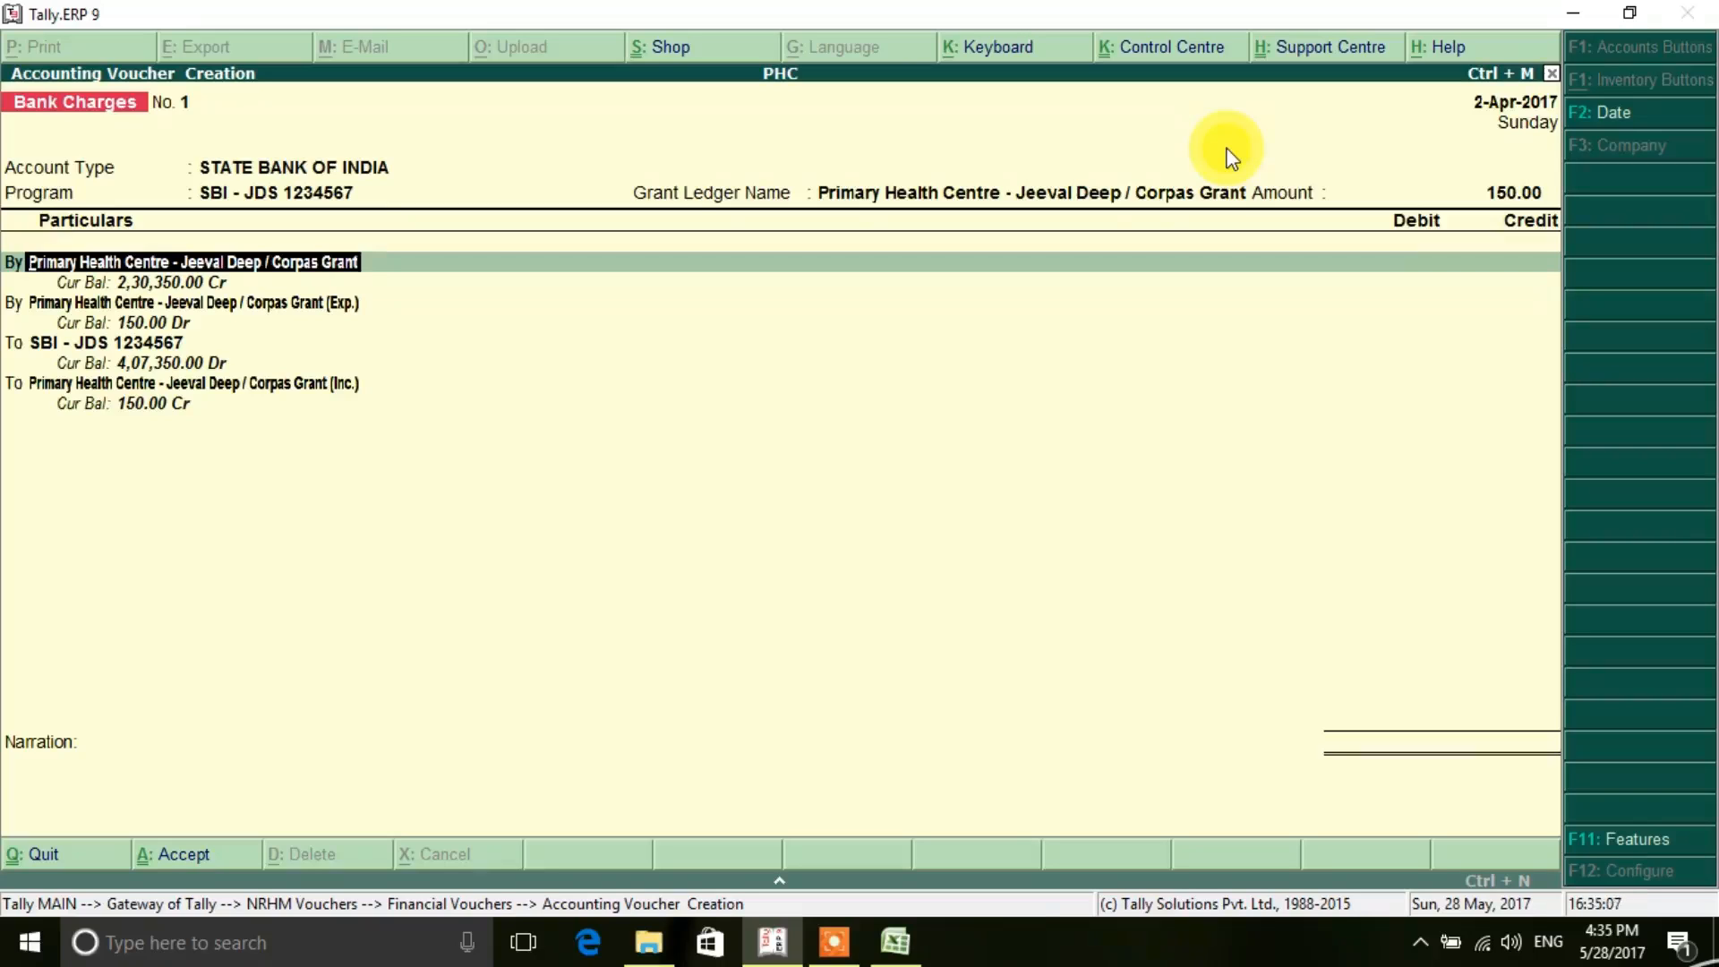
{"action": "key", "text": "Return"}
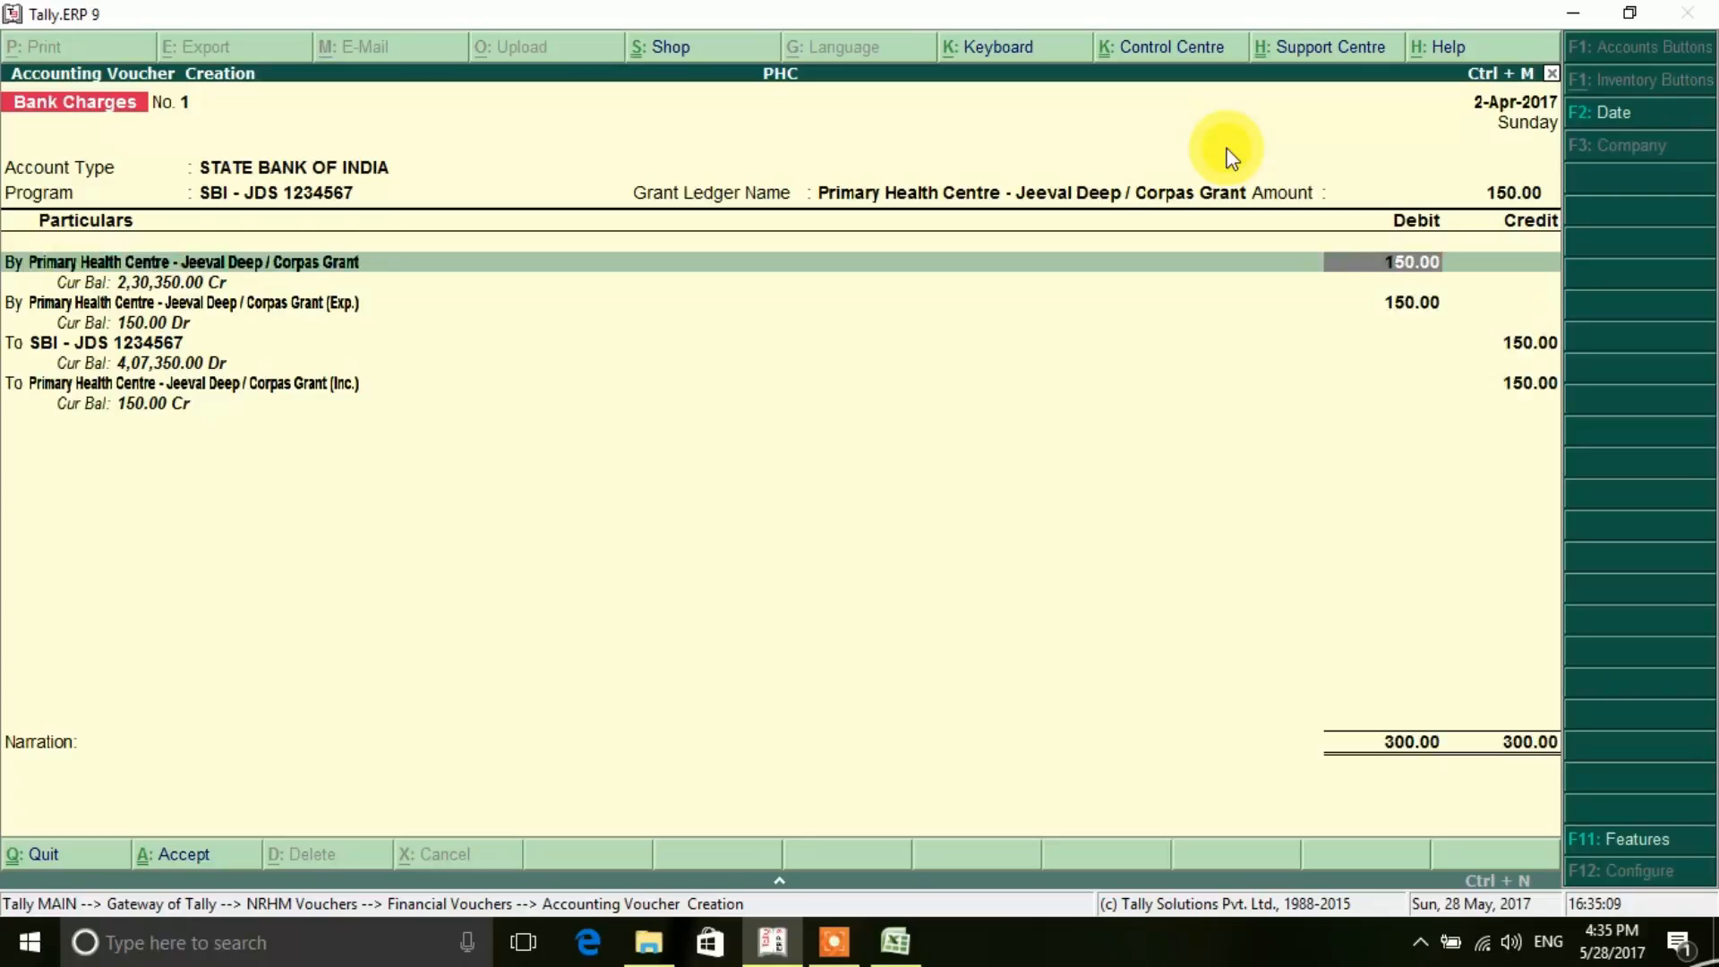
{"action": "key", "text": "Return"}
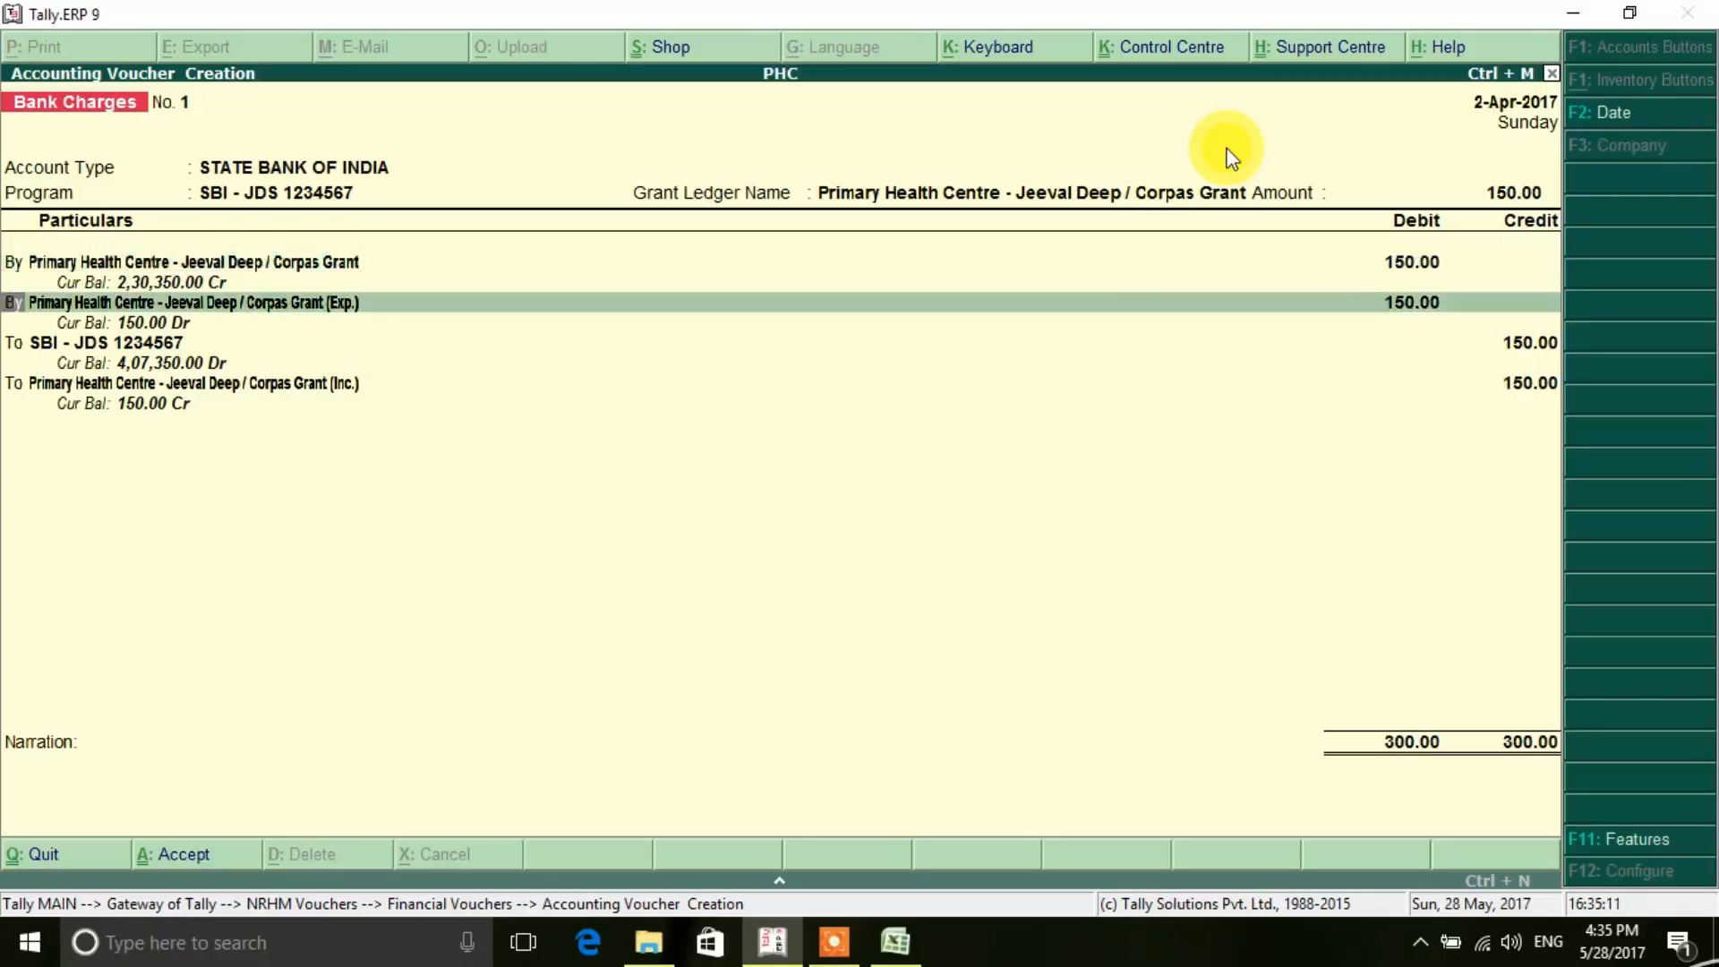
{"action": "key", "text": "Return"}
{"action": "key", "text": "Return"}
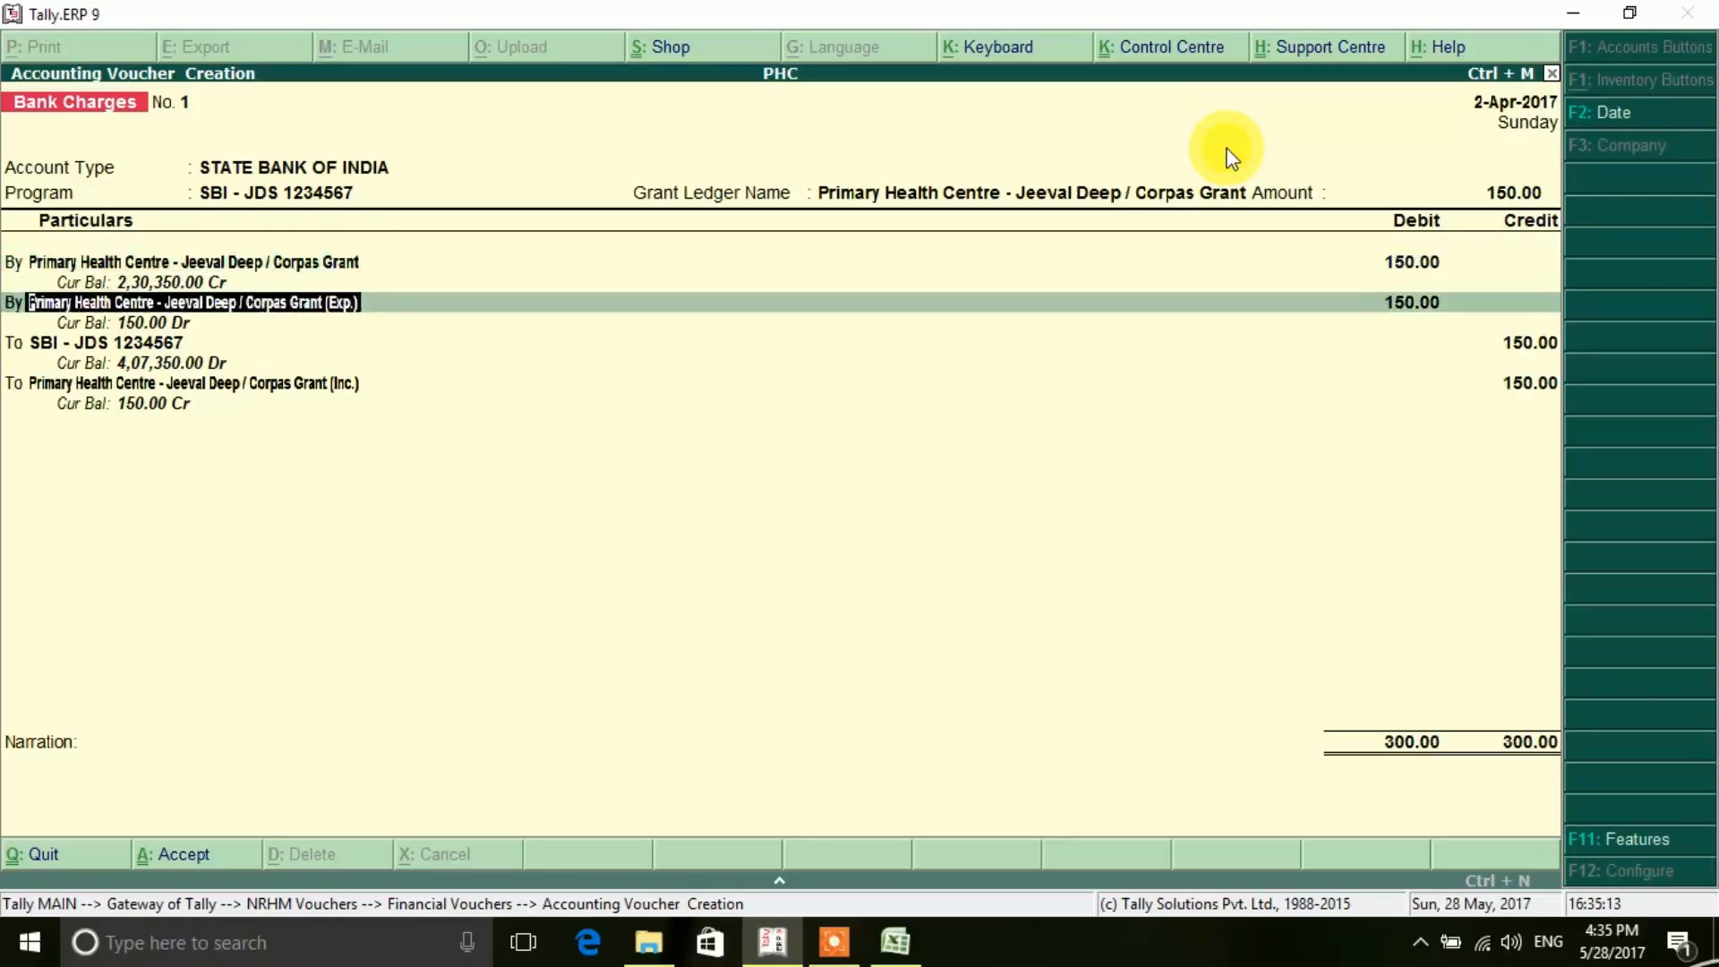
{"action": "key", "text": "Return"}
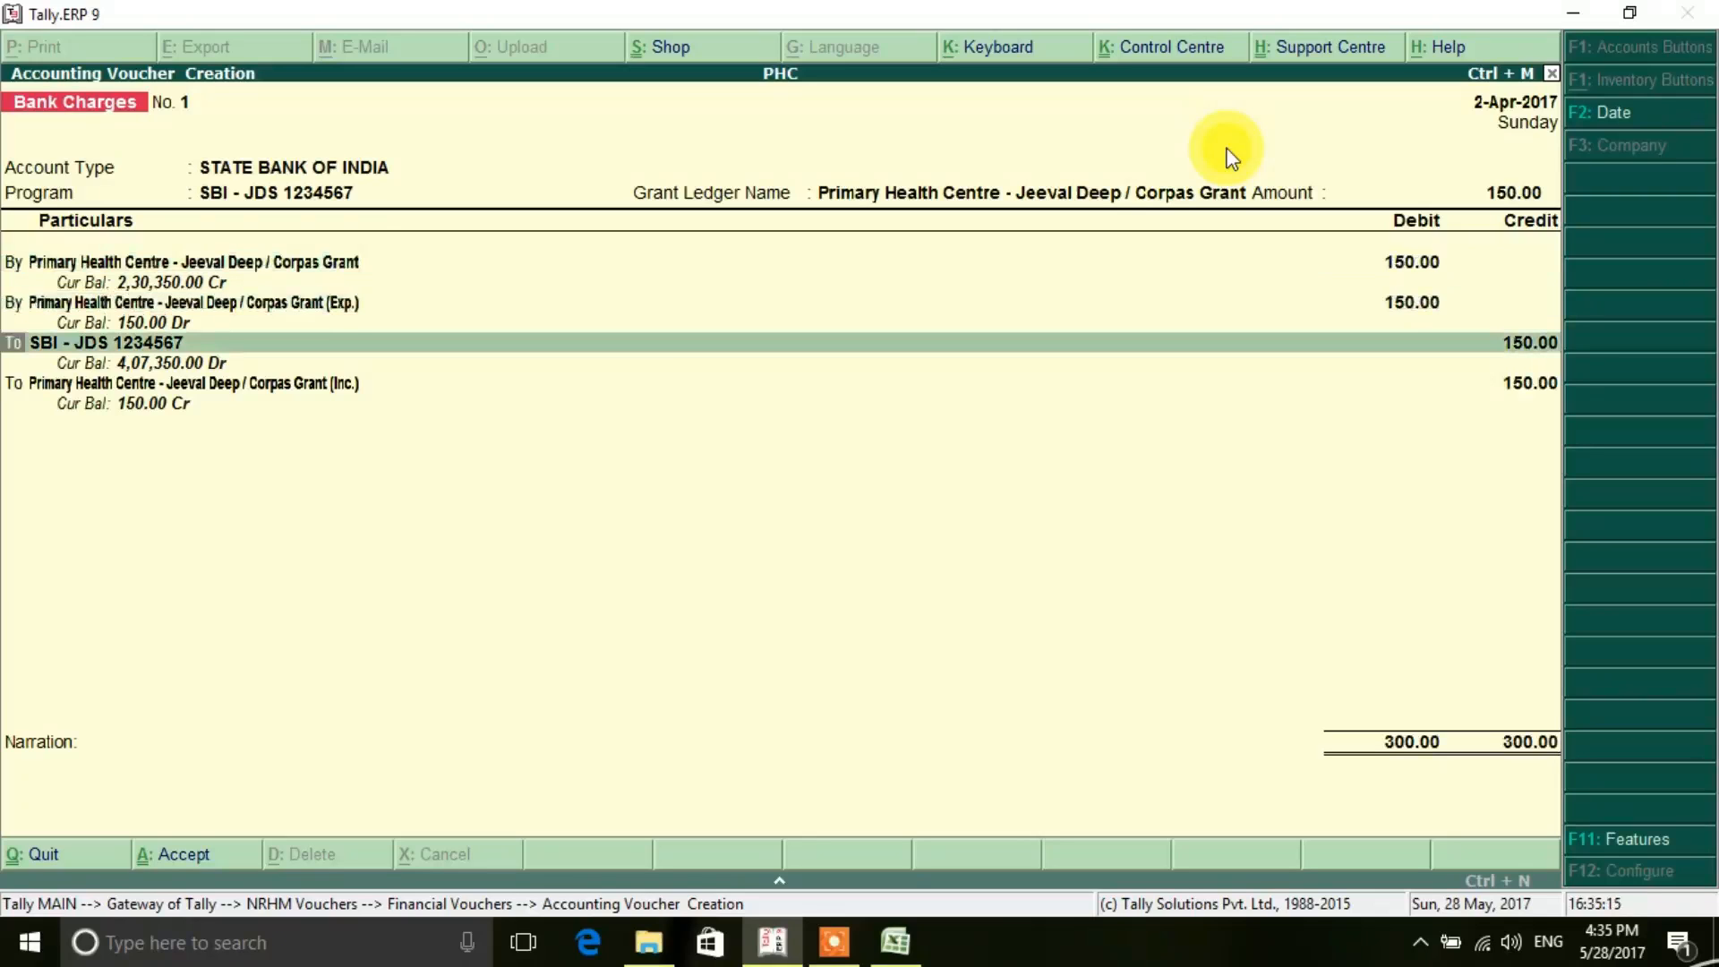
{"action": "key", "text": "Return"}
{"action": "key", "text": "Return"}
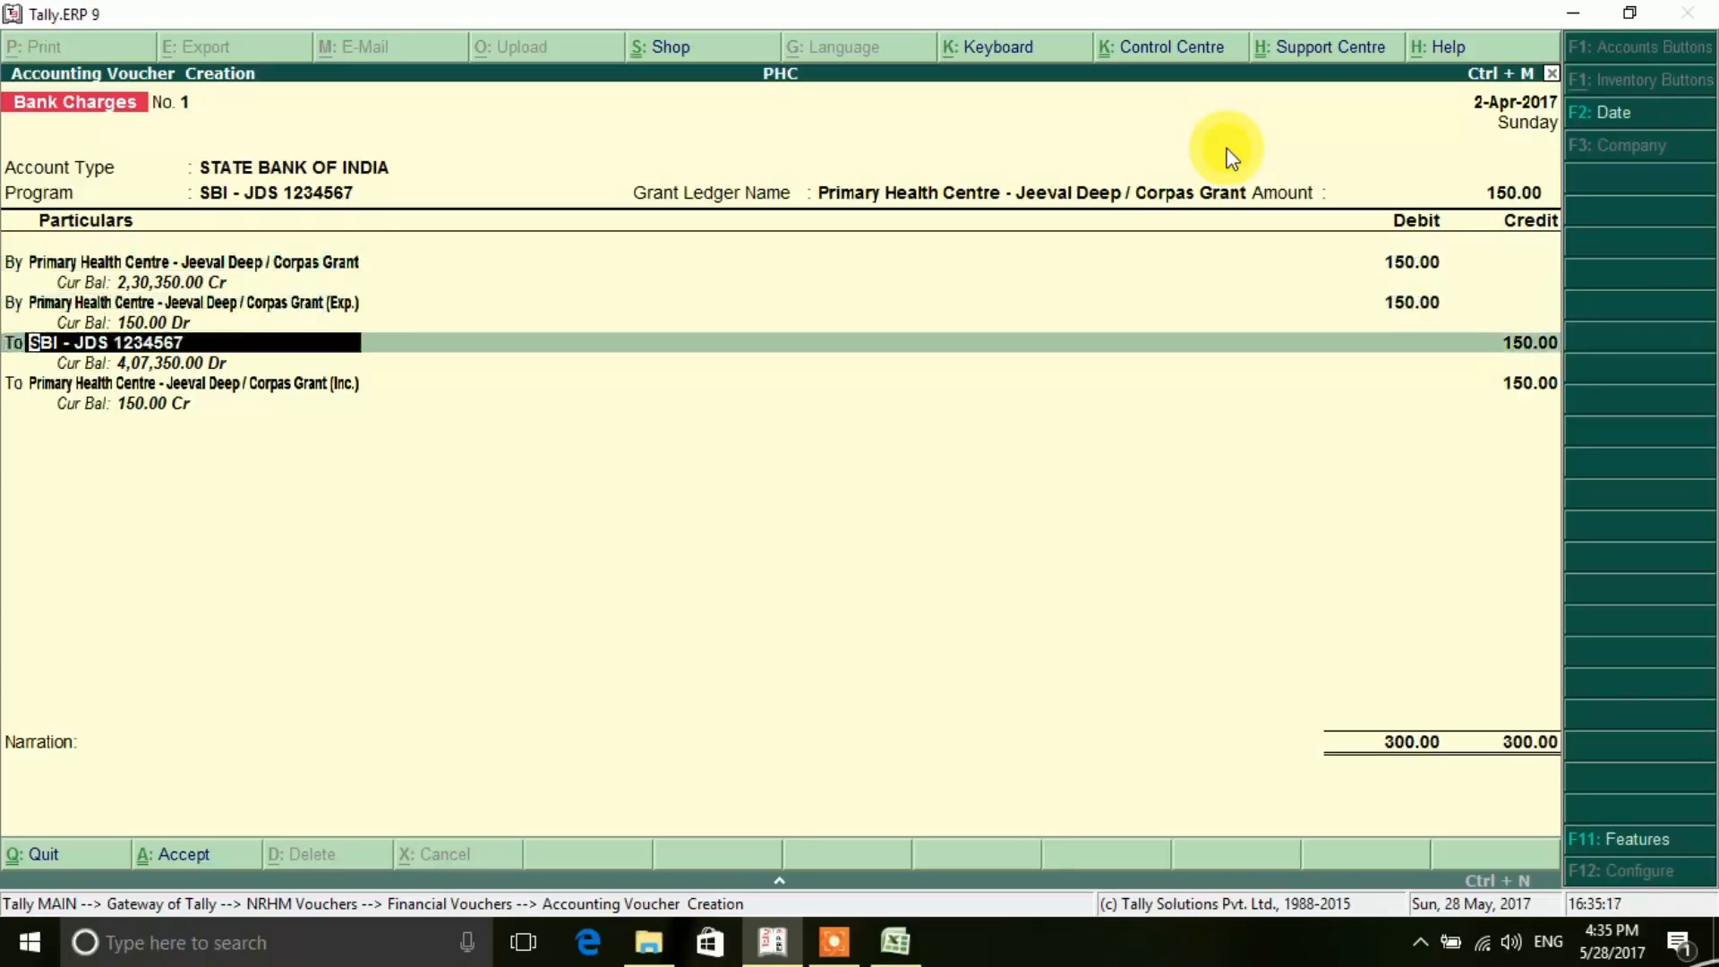
{"action": "key", "text": "Return"}
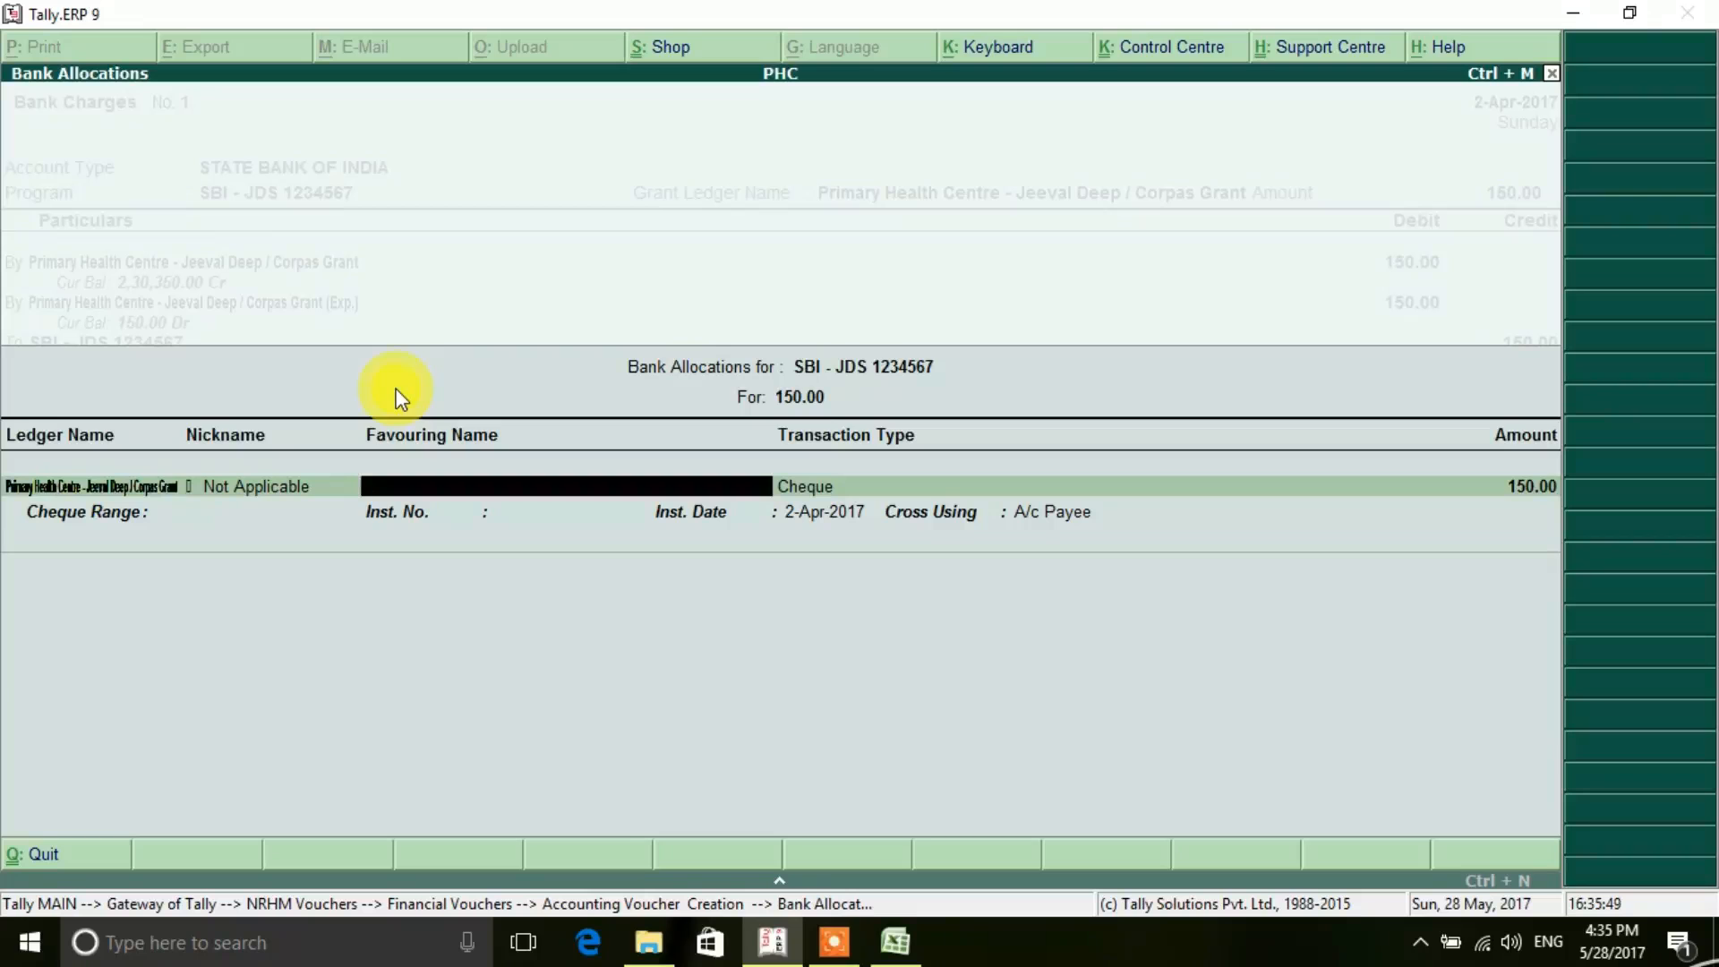
- In the bank allocation, enter STATE BANK OF INDIA as favouring name, choose Same Bank Transfer, and accept the amount
{"action": "type", "text": "STATE BANK OF"}
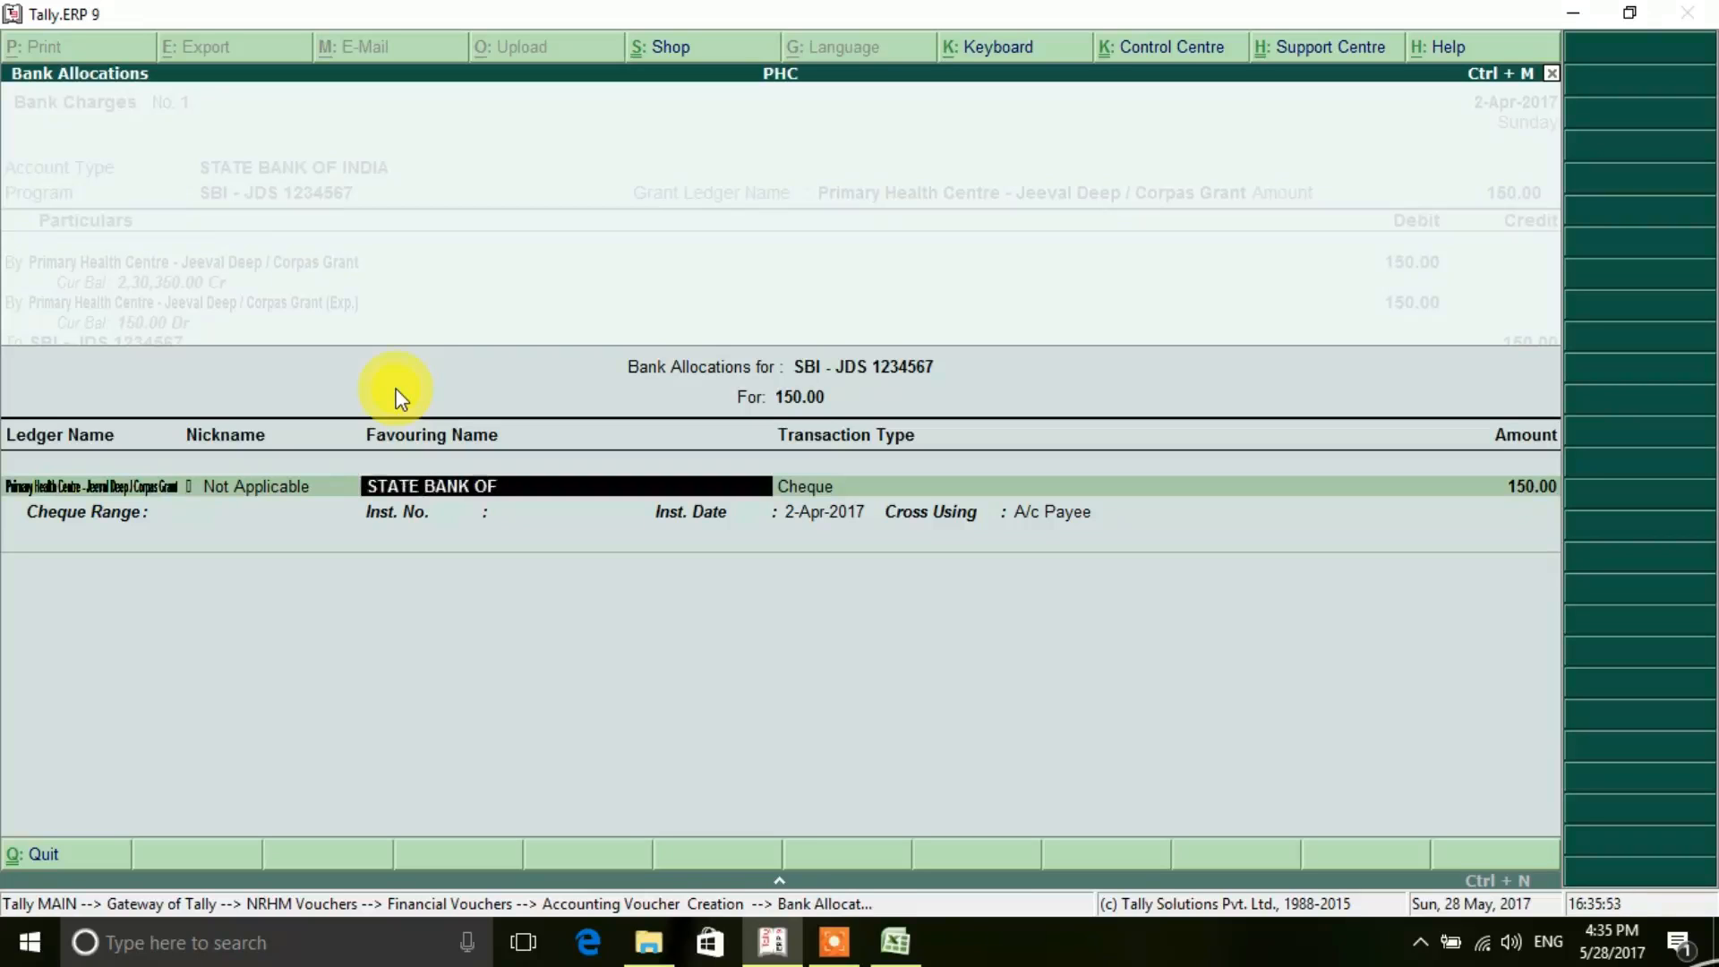
{"action": "type", "text": " INDIA"}
{"action": "key", "text": "Return"}
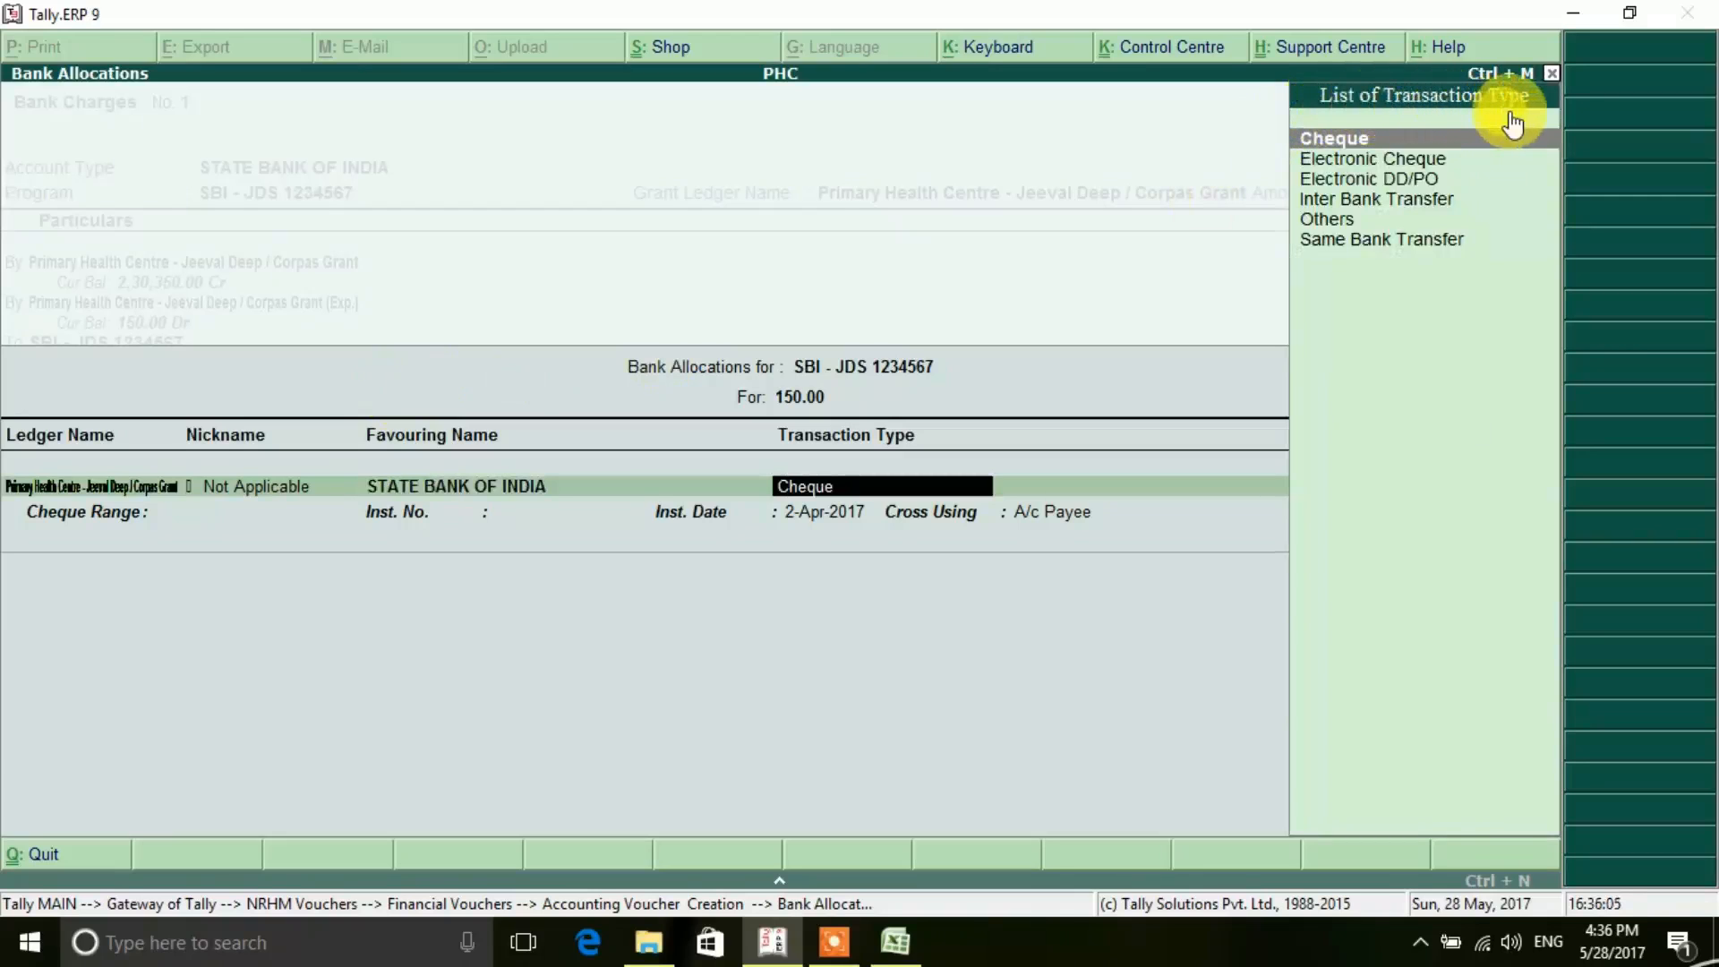
{"action": "key", "text": "Down"}
{"action": "key", "text": "Down"}
{"action": "key", "text": "Down"}
{"action": "key", "text": "Down"}
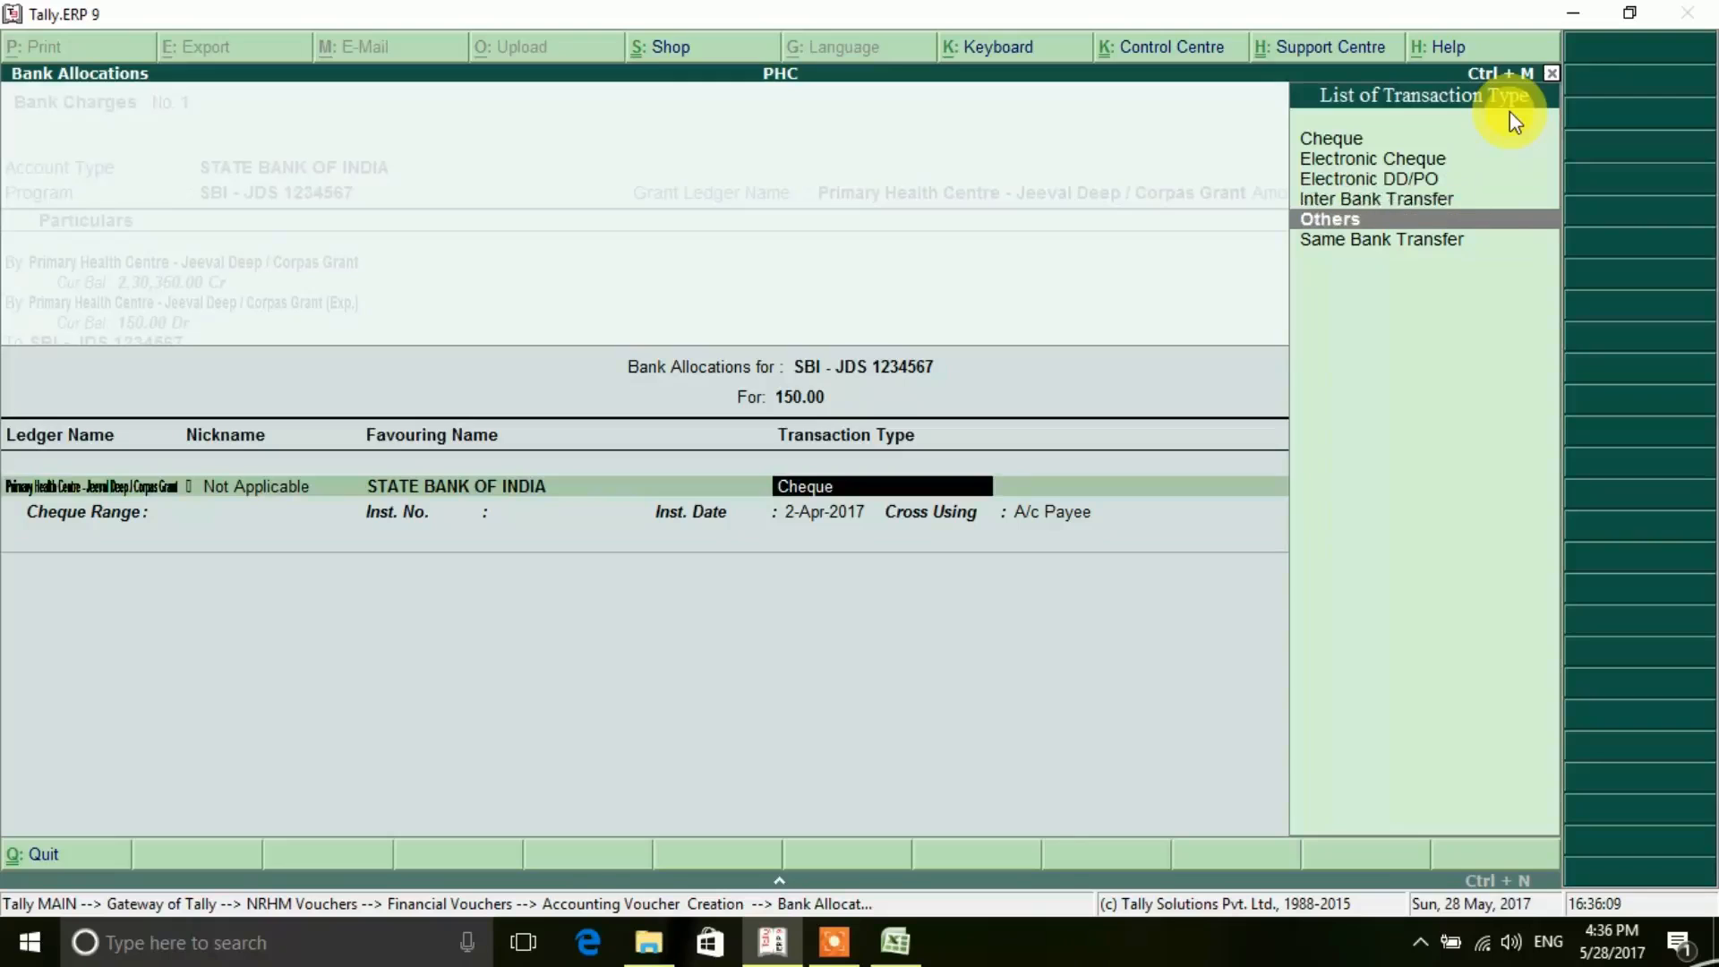
{"action": "key", "text": "Down"}
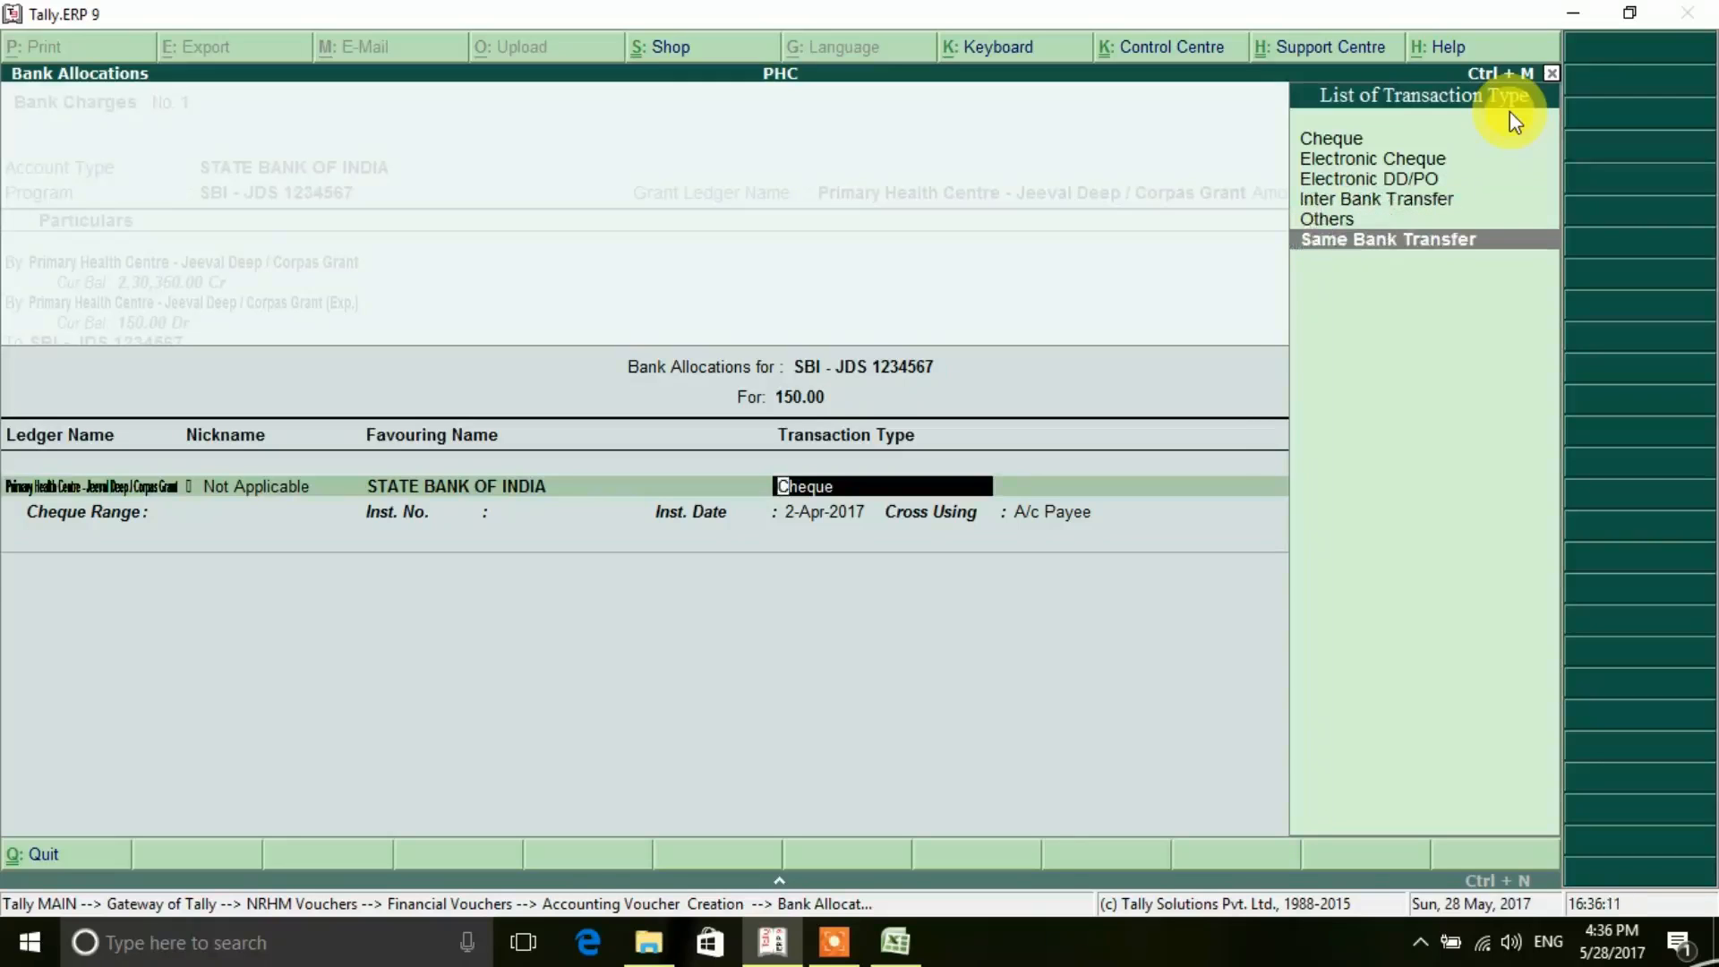
{"action": "key", "text": "Return"}
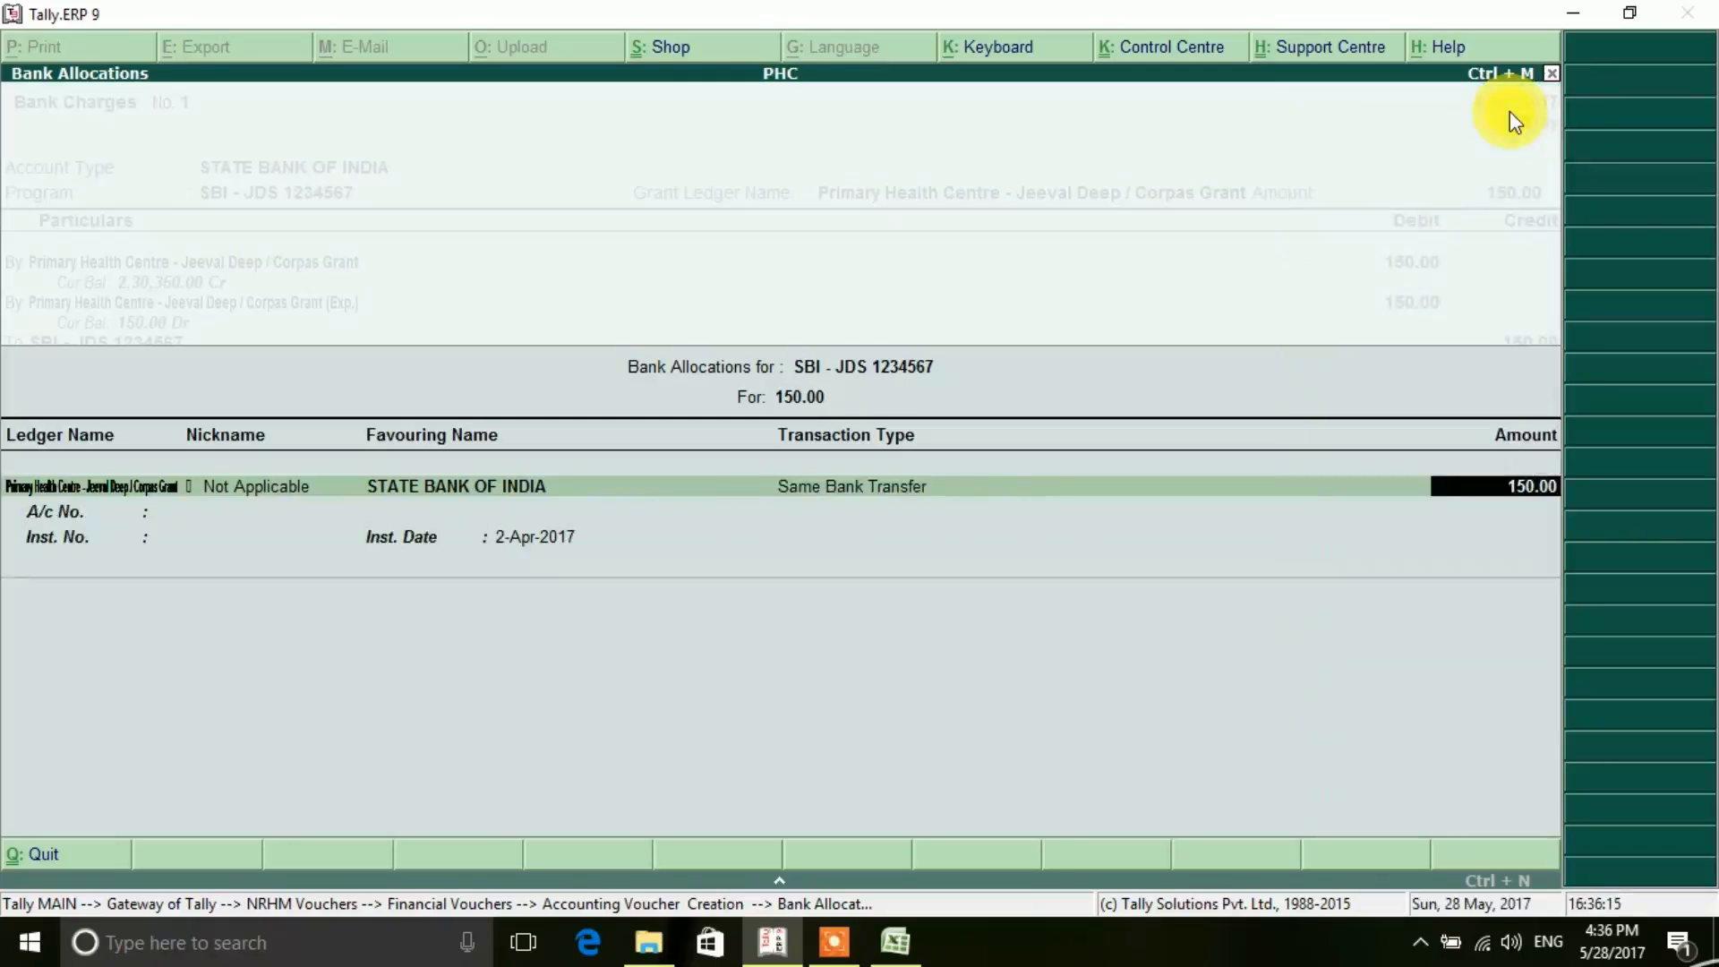
{"action": "key", "text": "Return"}
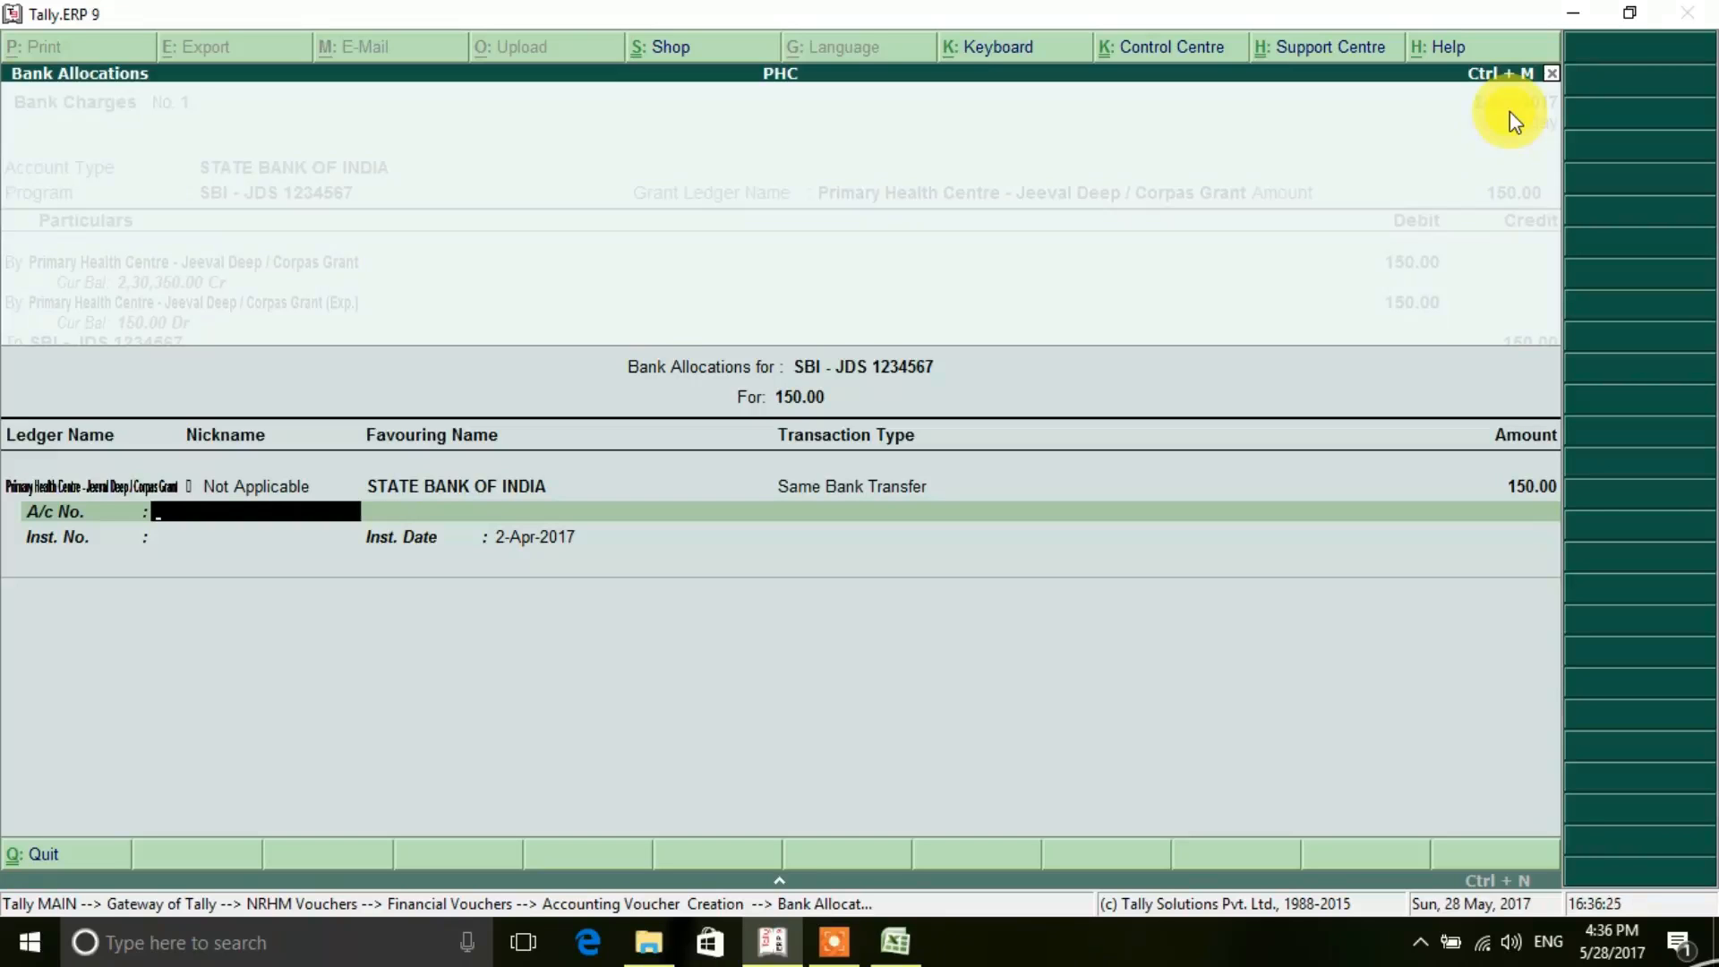
- Enter the bank account number and instrument number JKDJFAK, and accept the instrument date to complete the bank allocation
{"action": "type", "text": "1234567"}
{"action": "key", "text": "Return"}
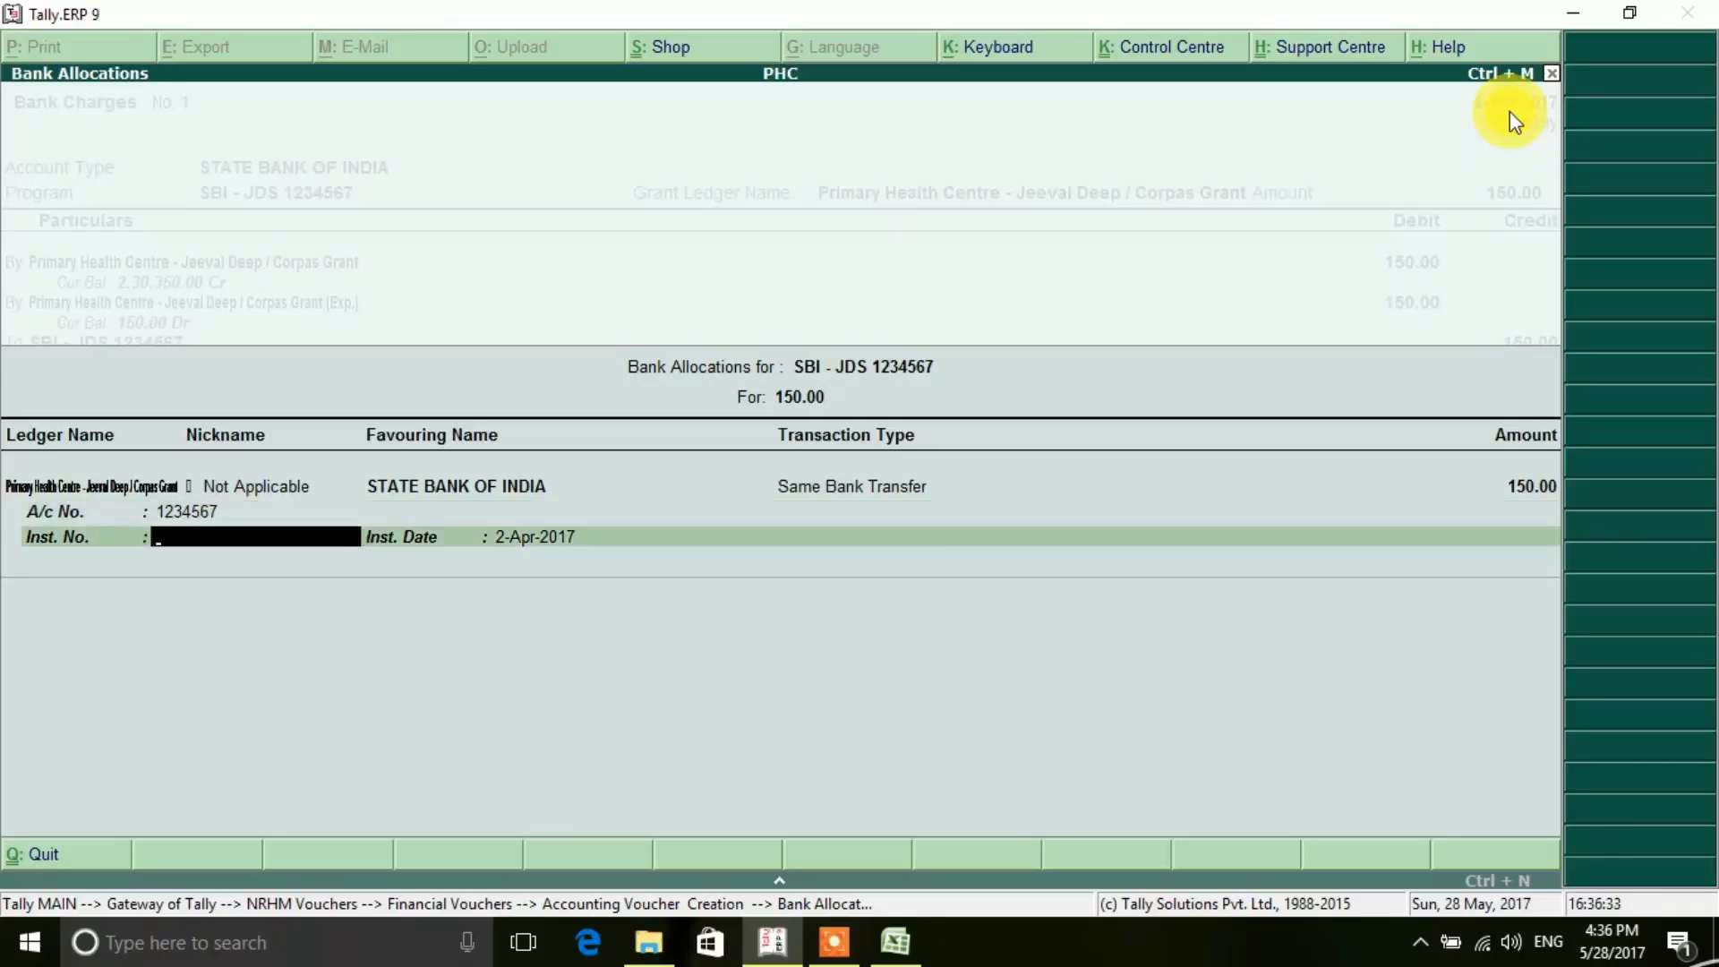
{"action": "type", "text": "JKDJFAK"}
{"action": "key", "text": "Return"}
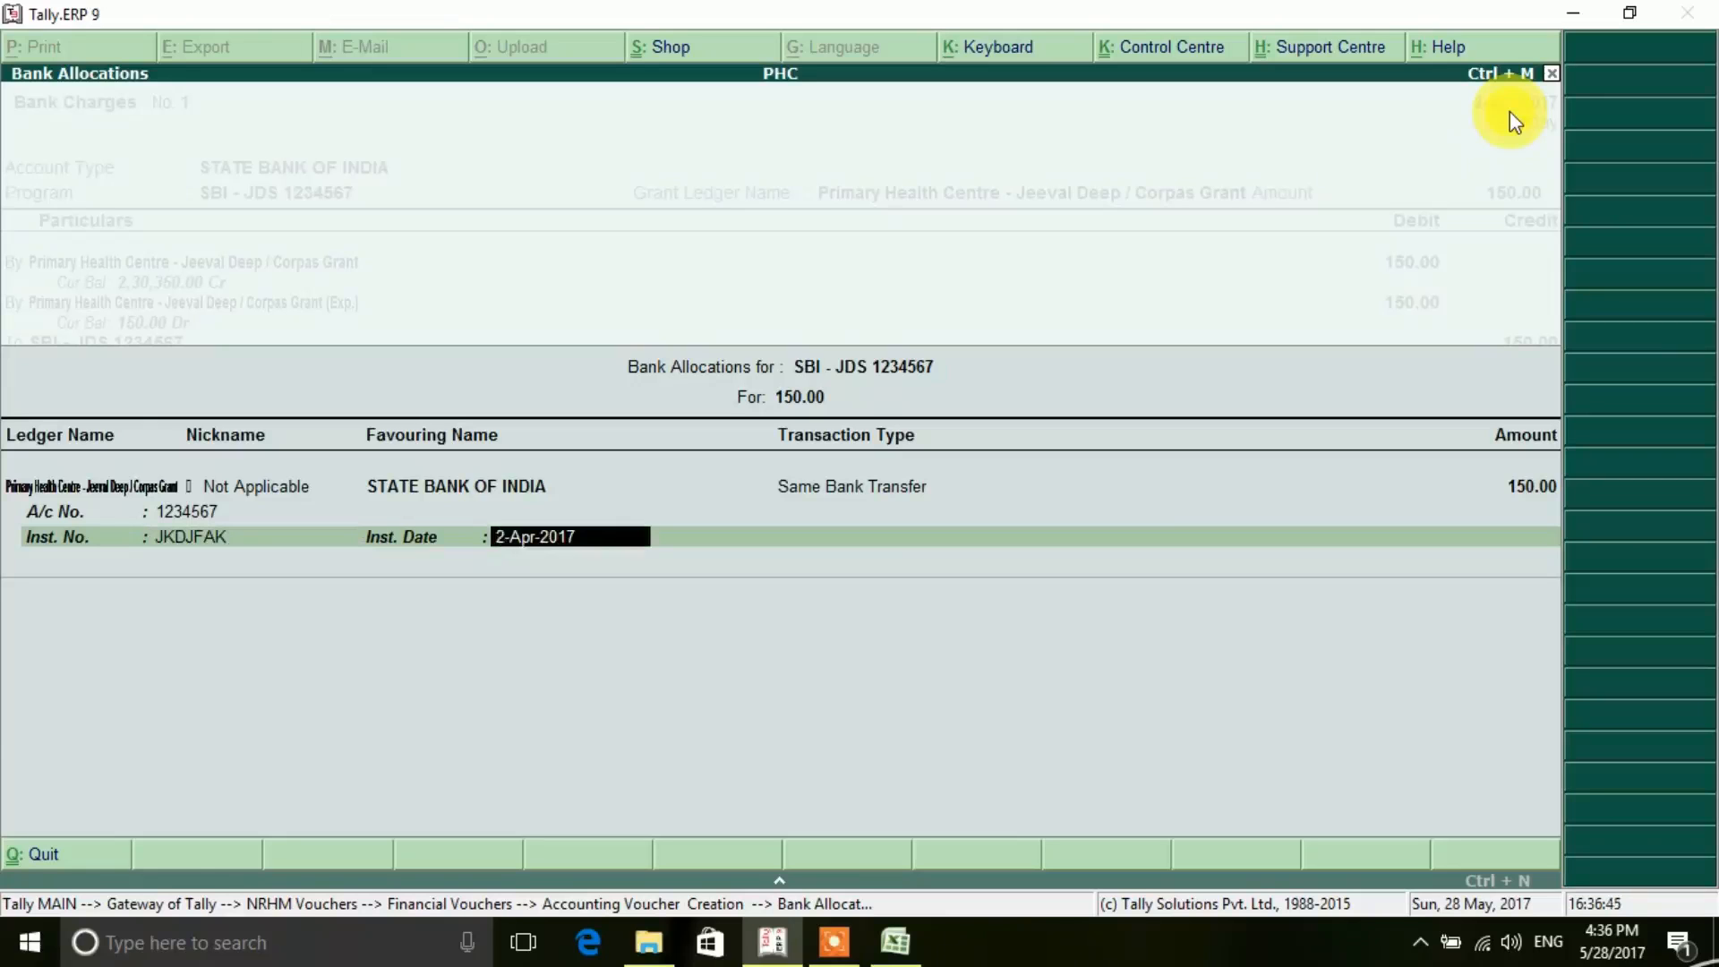
{"action": "key", "text": "Return"}
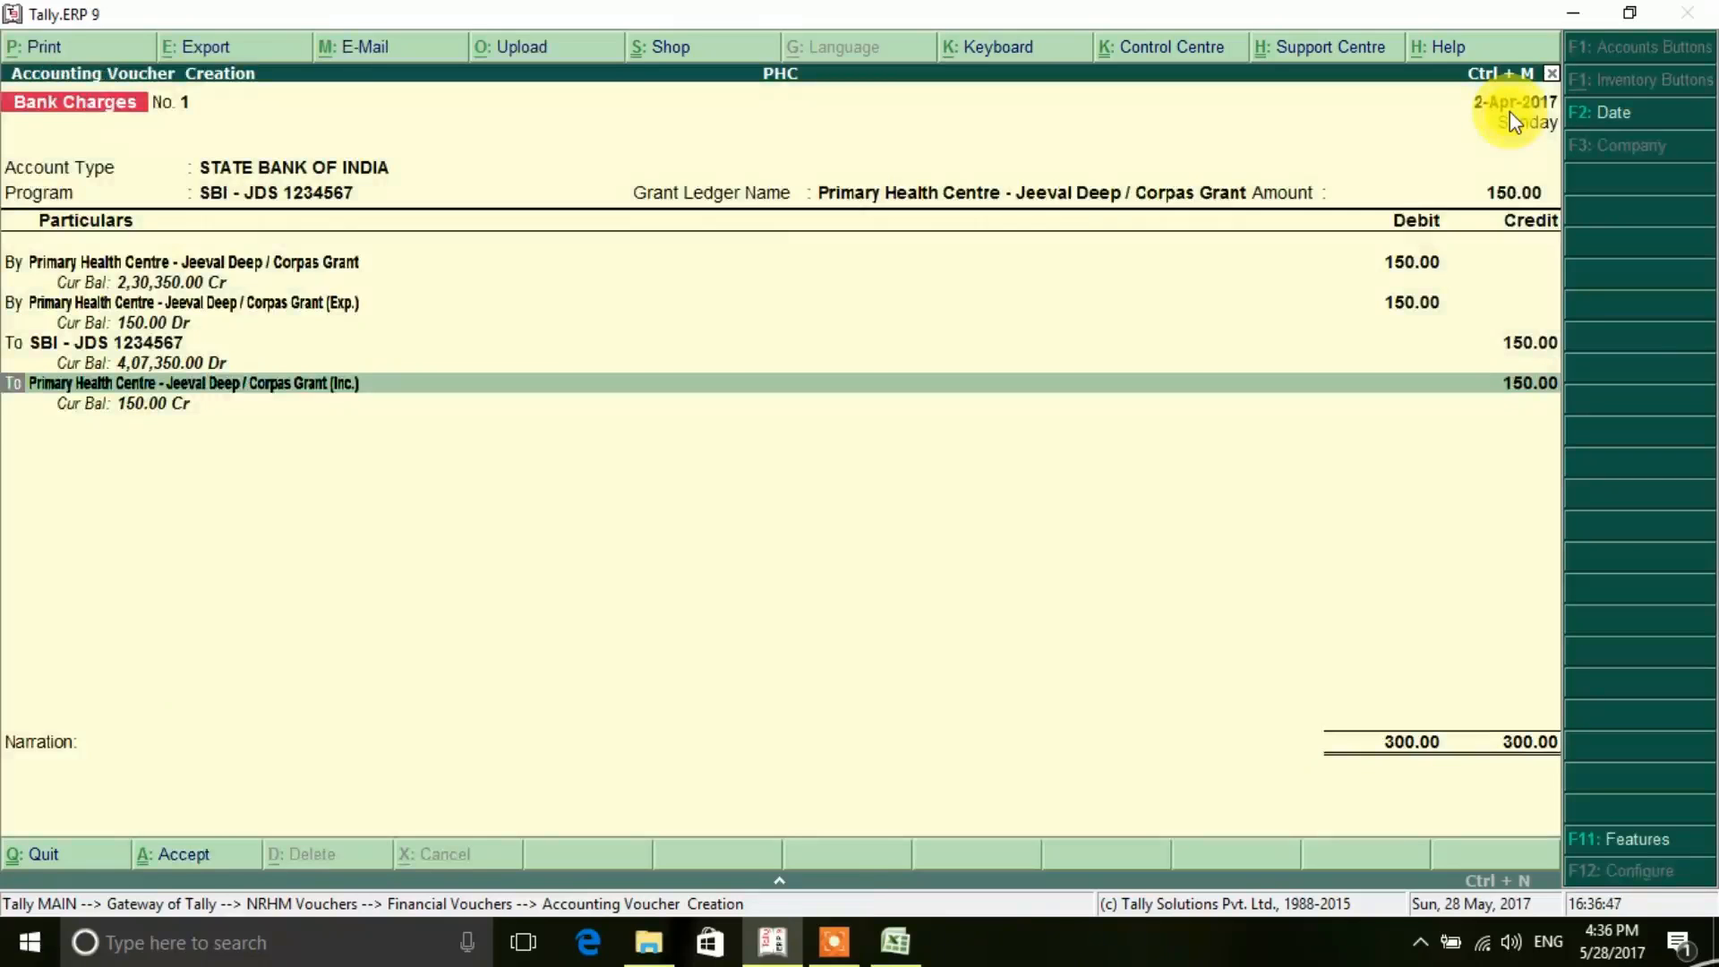
- Accept the remaining credit line and enter the narration "Being bank charges deducted by bank"
{"action": "key", "text": "Return"}
{"action": "key", "text": "Return"}
{"action": "key", "text": "Return"}
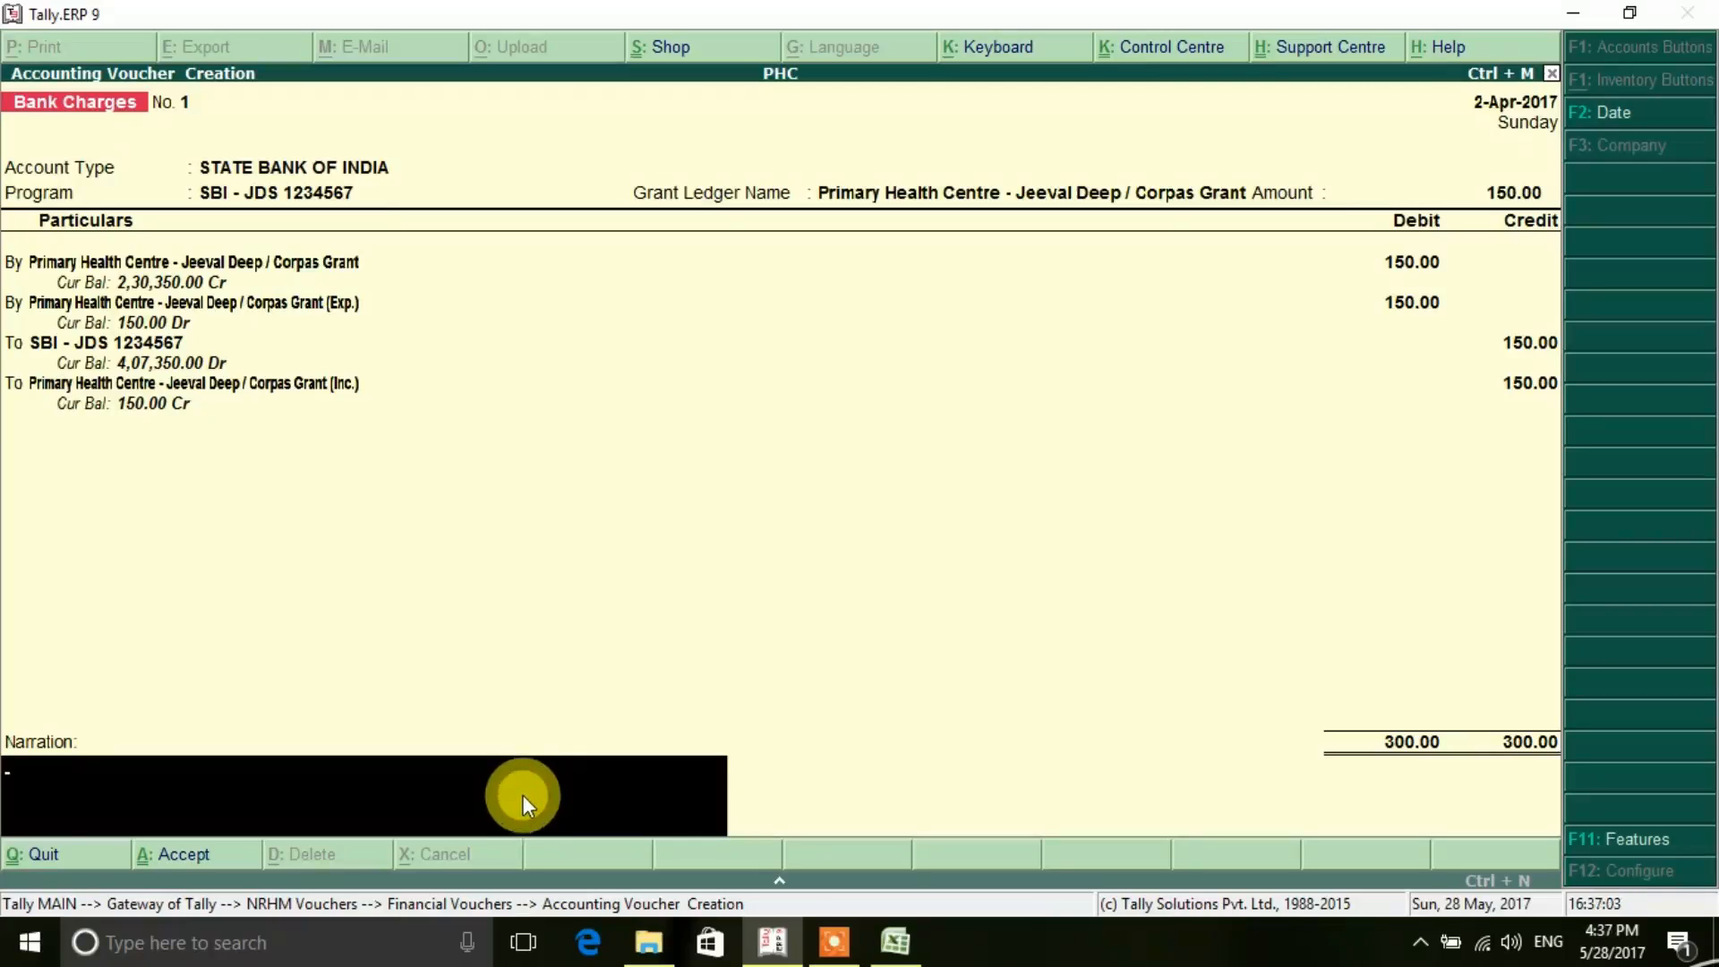
{"action": "type", "text": "Being bank charge"}
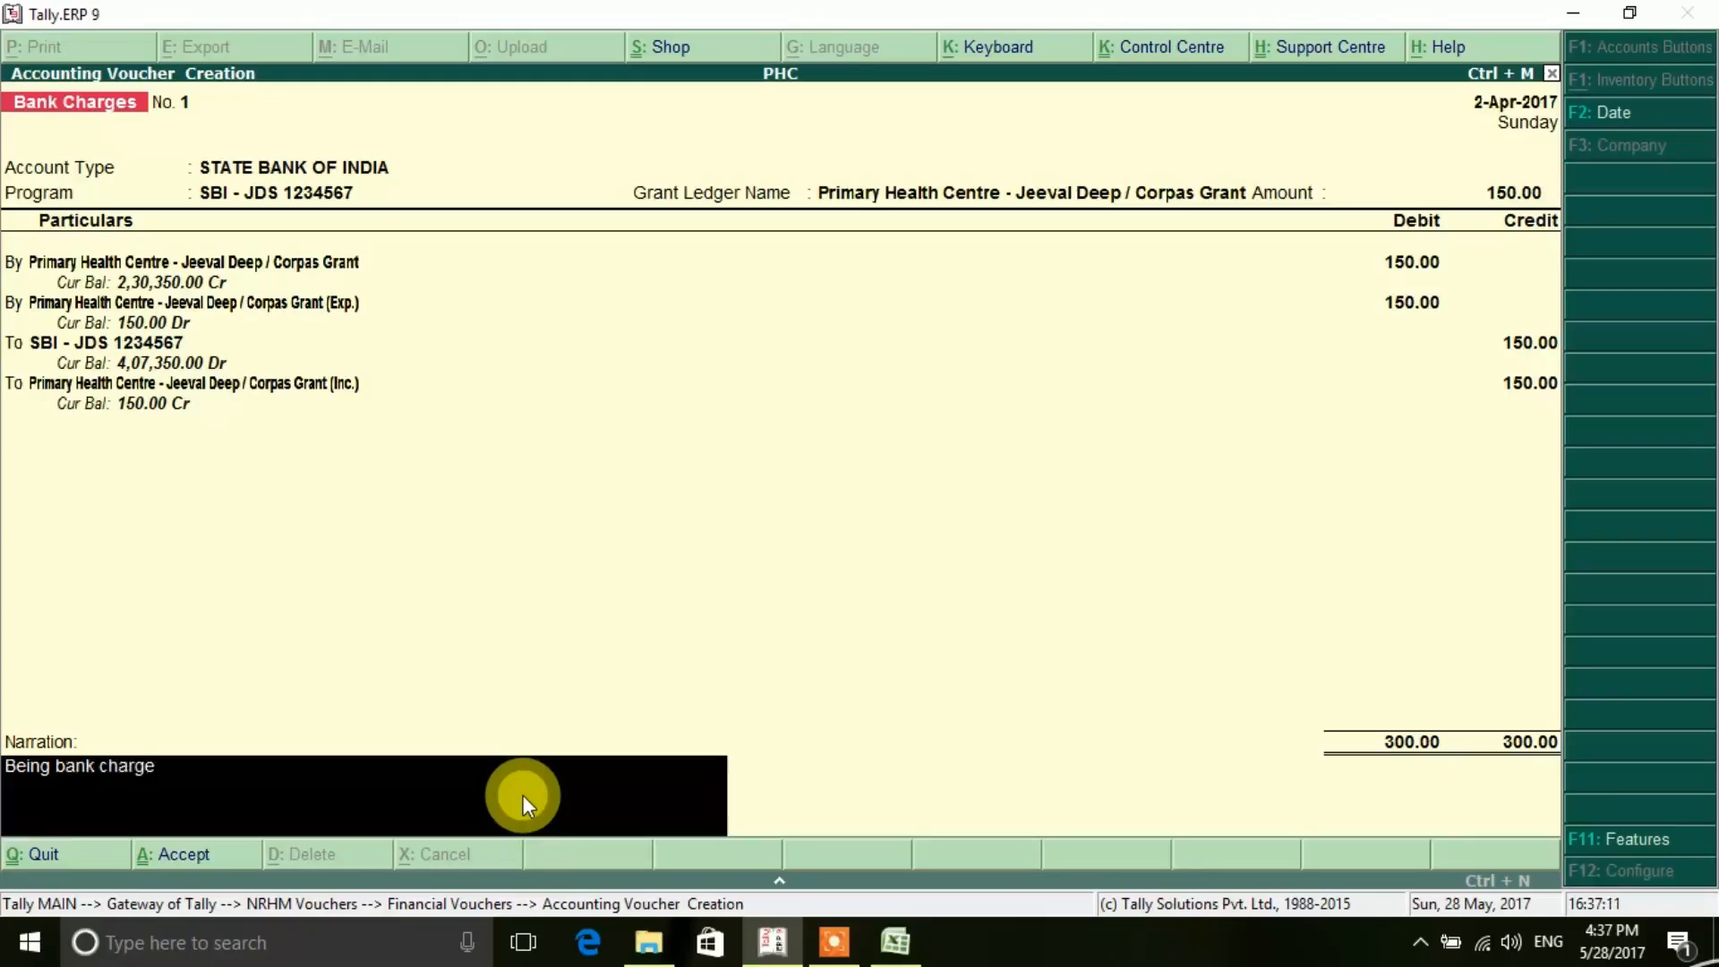
{"action": "type", "text": "s deducted by bank"}
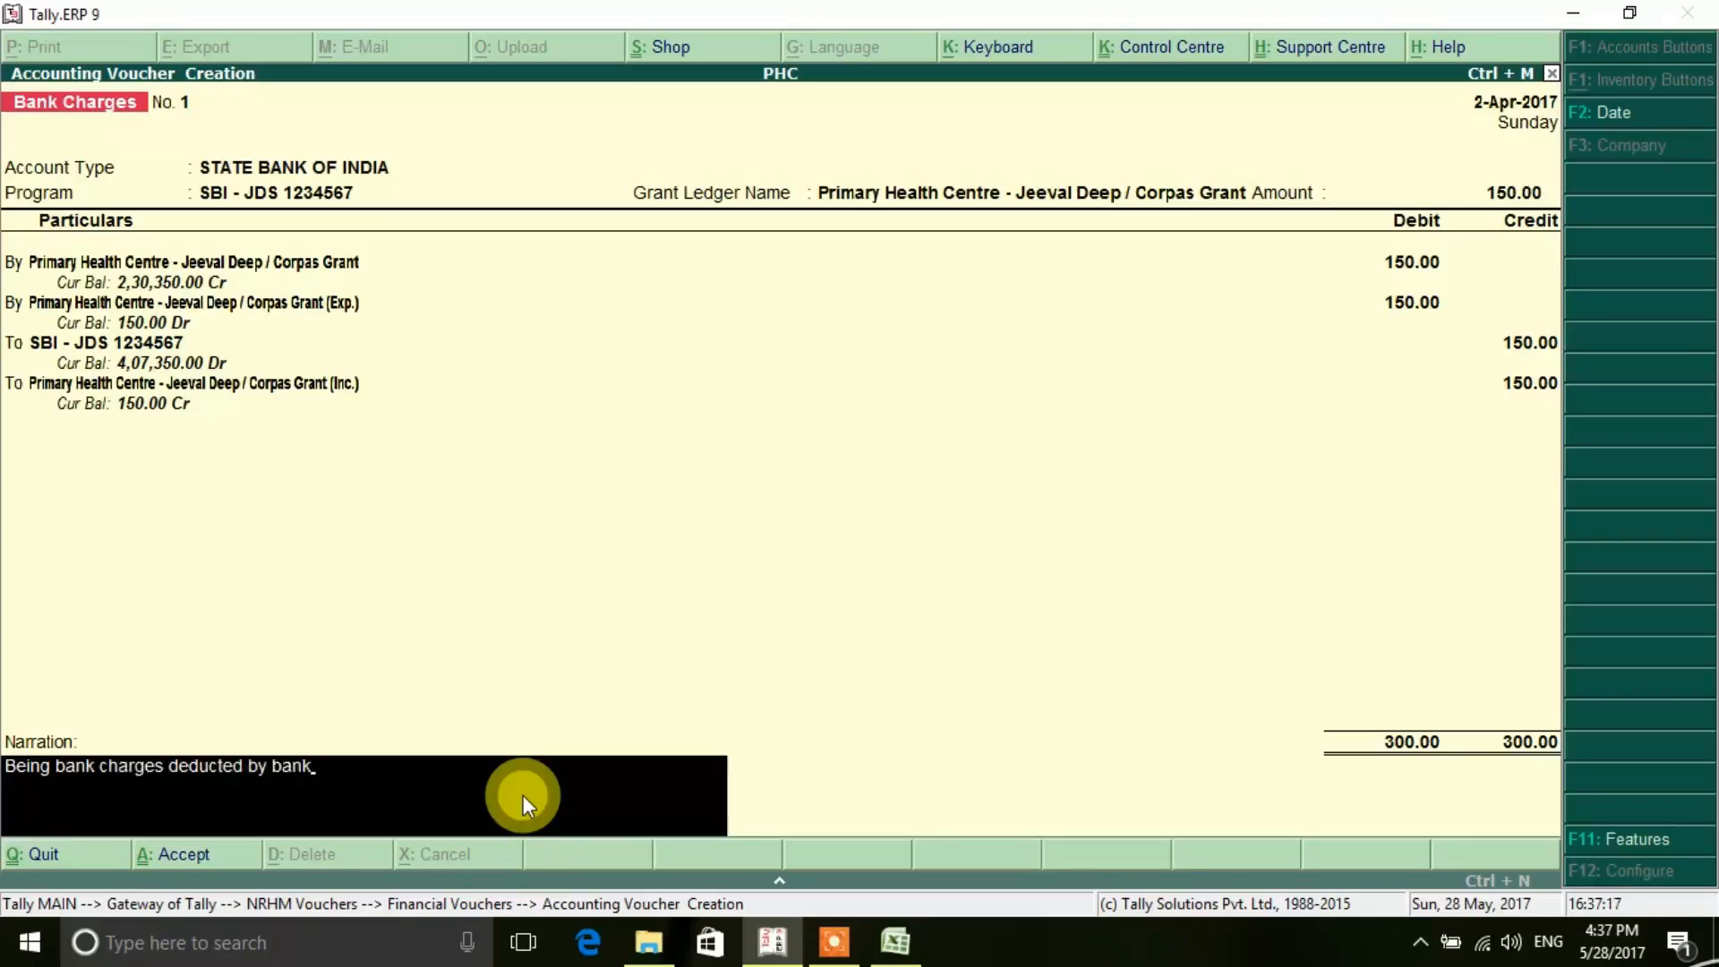
{"action": "key", "text": "Return"}
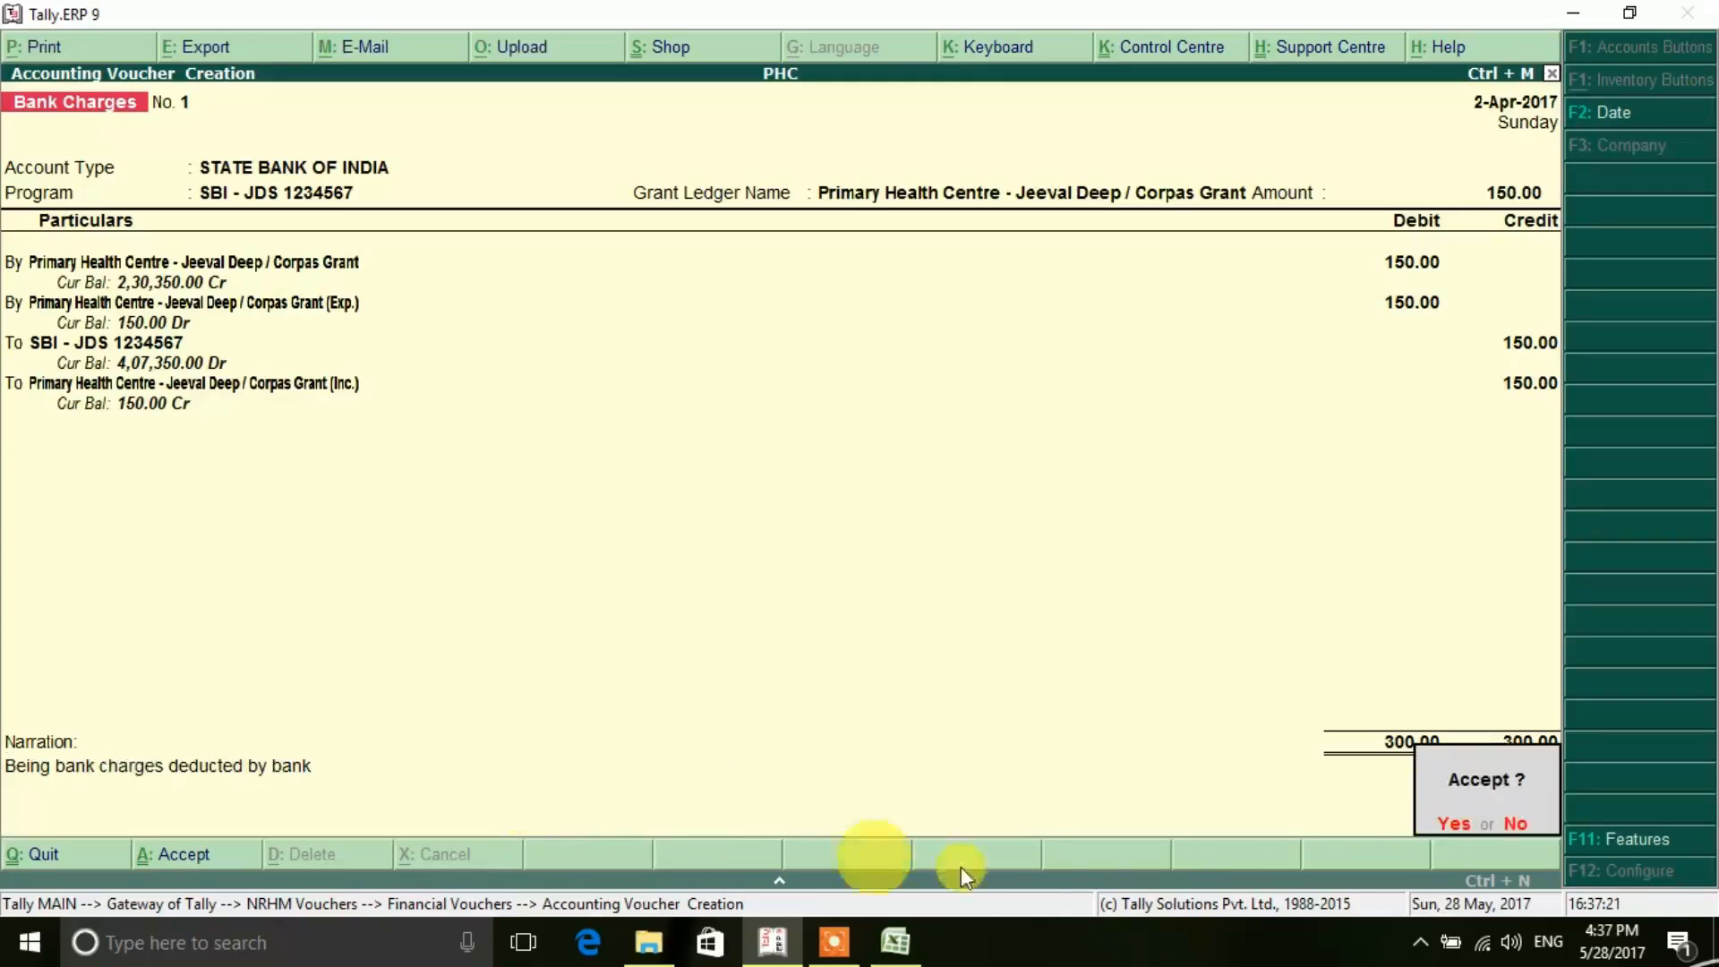
- Accept and save the completed Bank Charges voucher
{"action": "key", "text": "Return"}
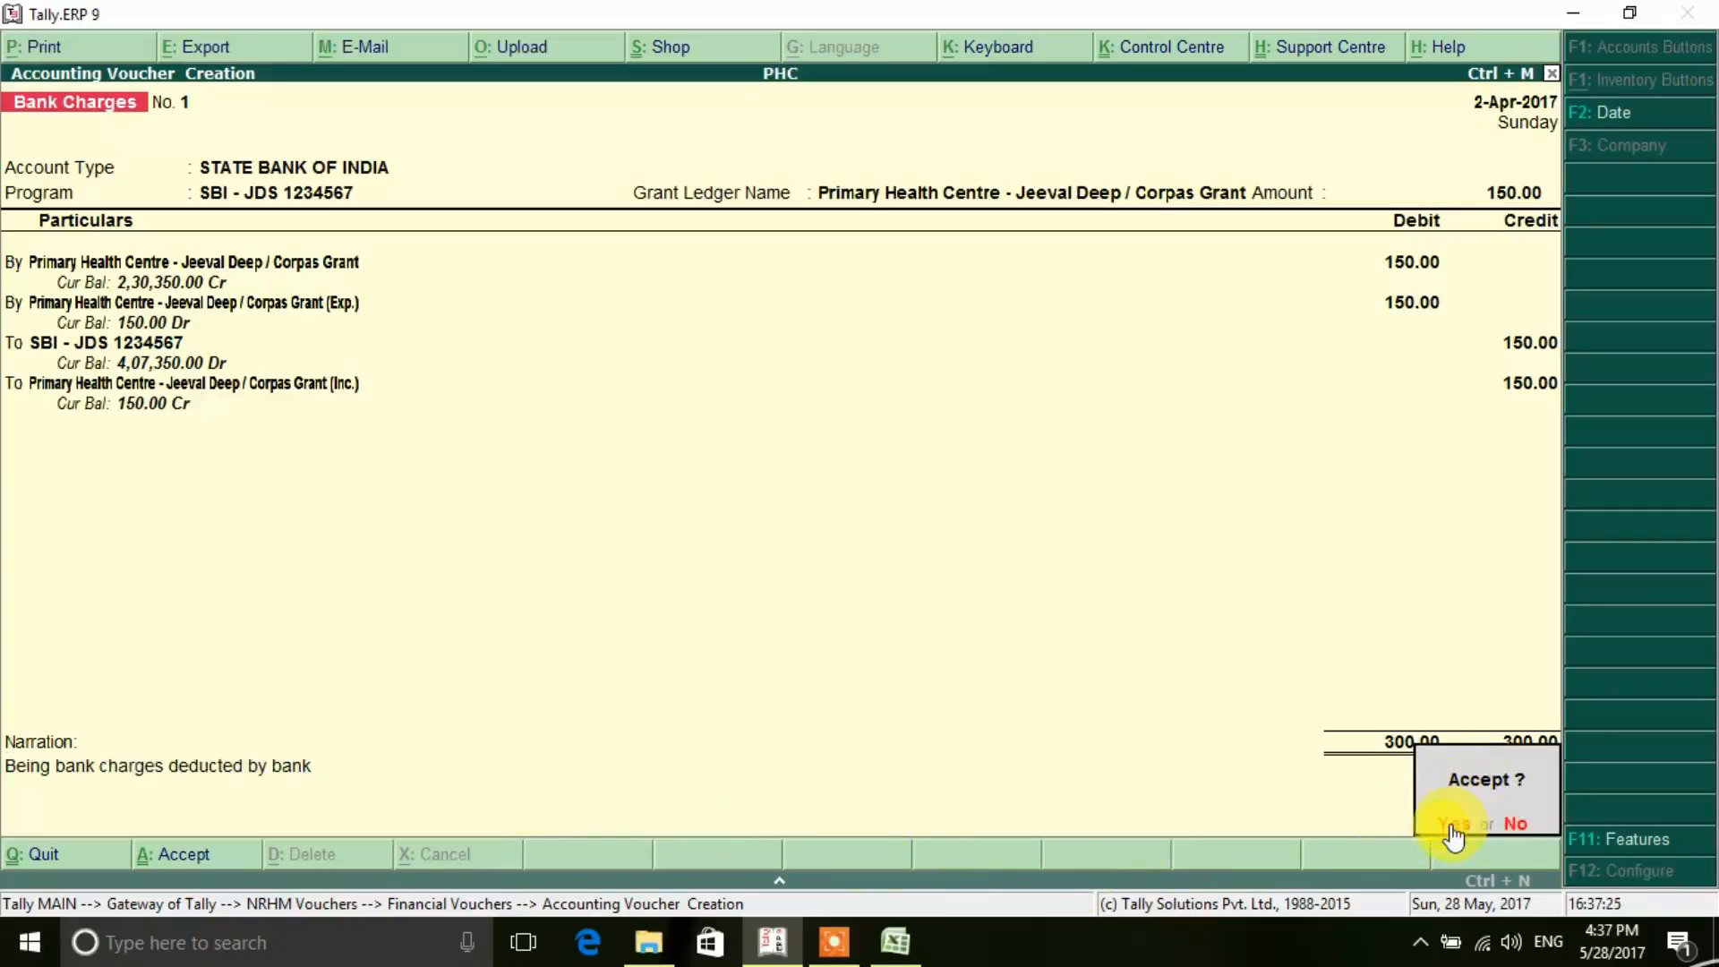
{"action": "left_click", "coordinate": [1449, 822]}
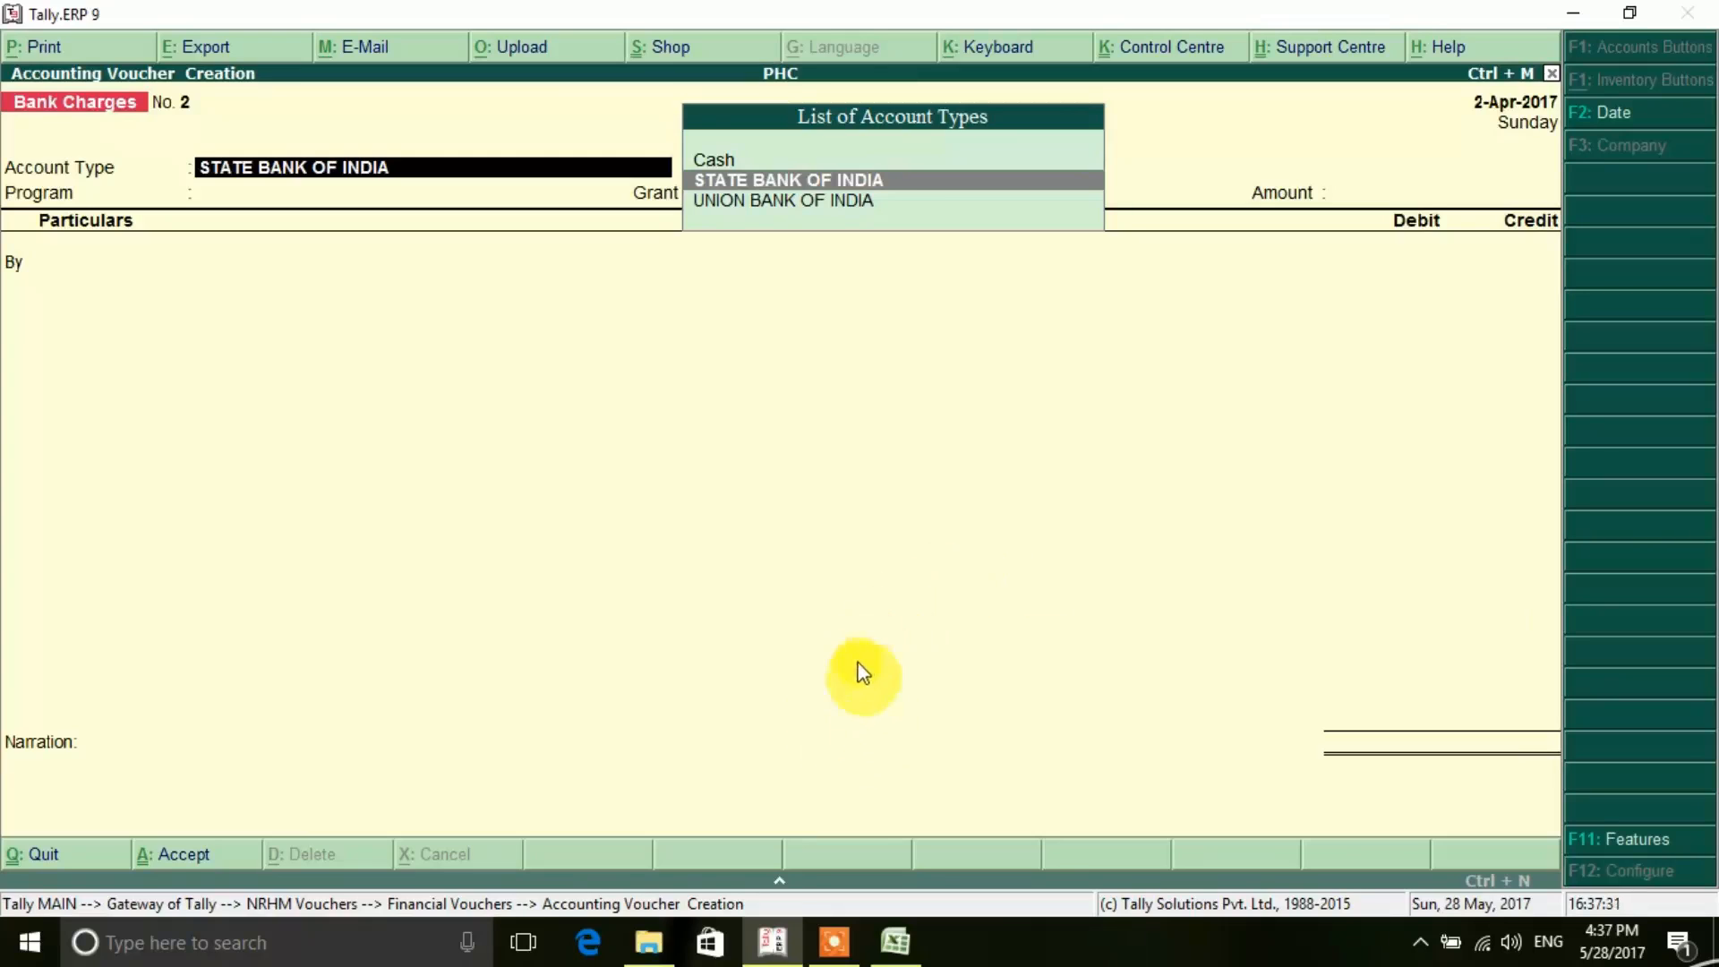
{"action": "left_click", "coordinate": [832, 948]}
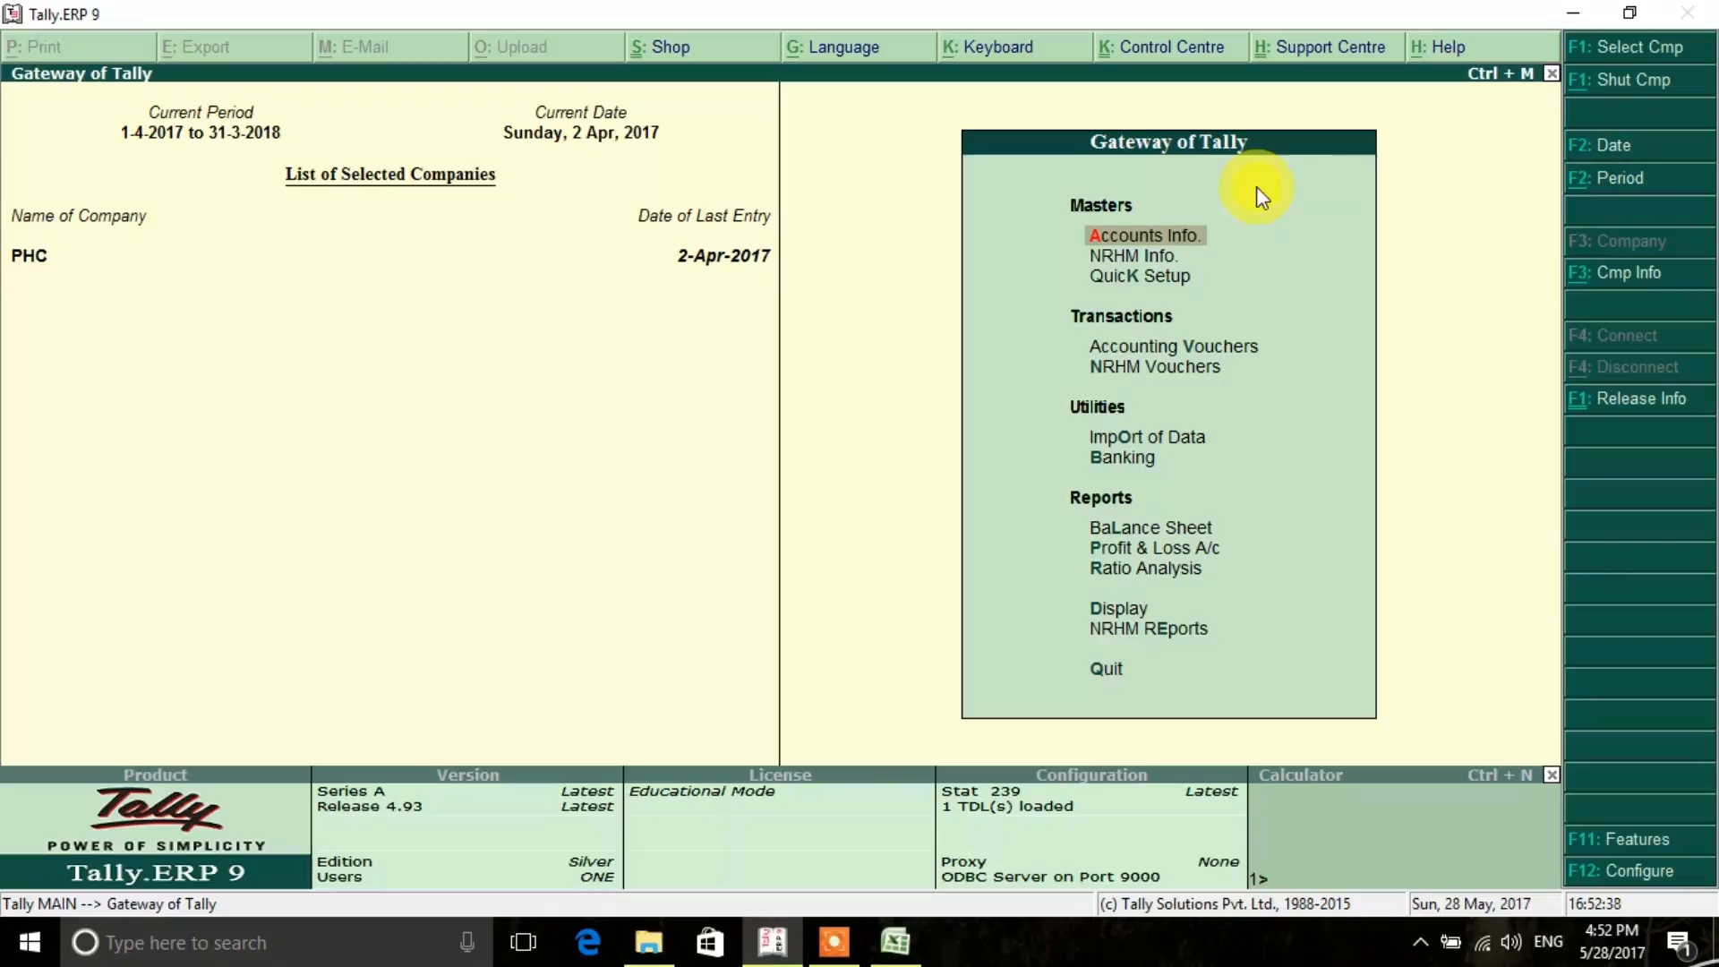
- Open the Financial Vouchers list under NRHM Vouchers for the PHC company
{"action": "key", "text": "Down"}
{"action": "key", "text": "Down"}
{"action": "key", "text": "Down"}
{"action": "key", "text": "Down"}
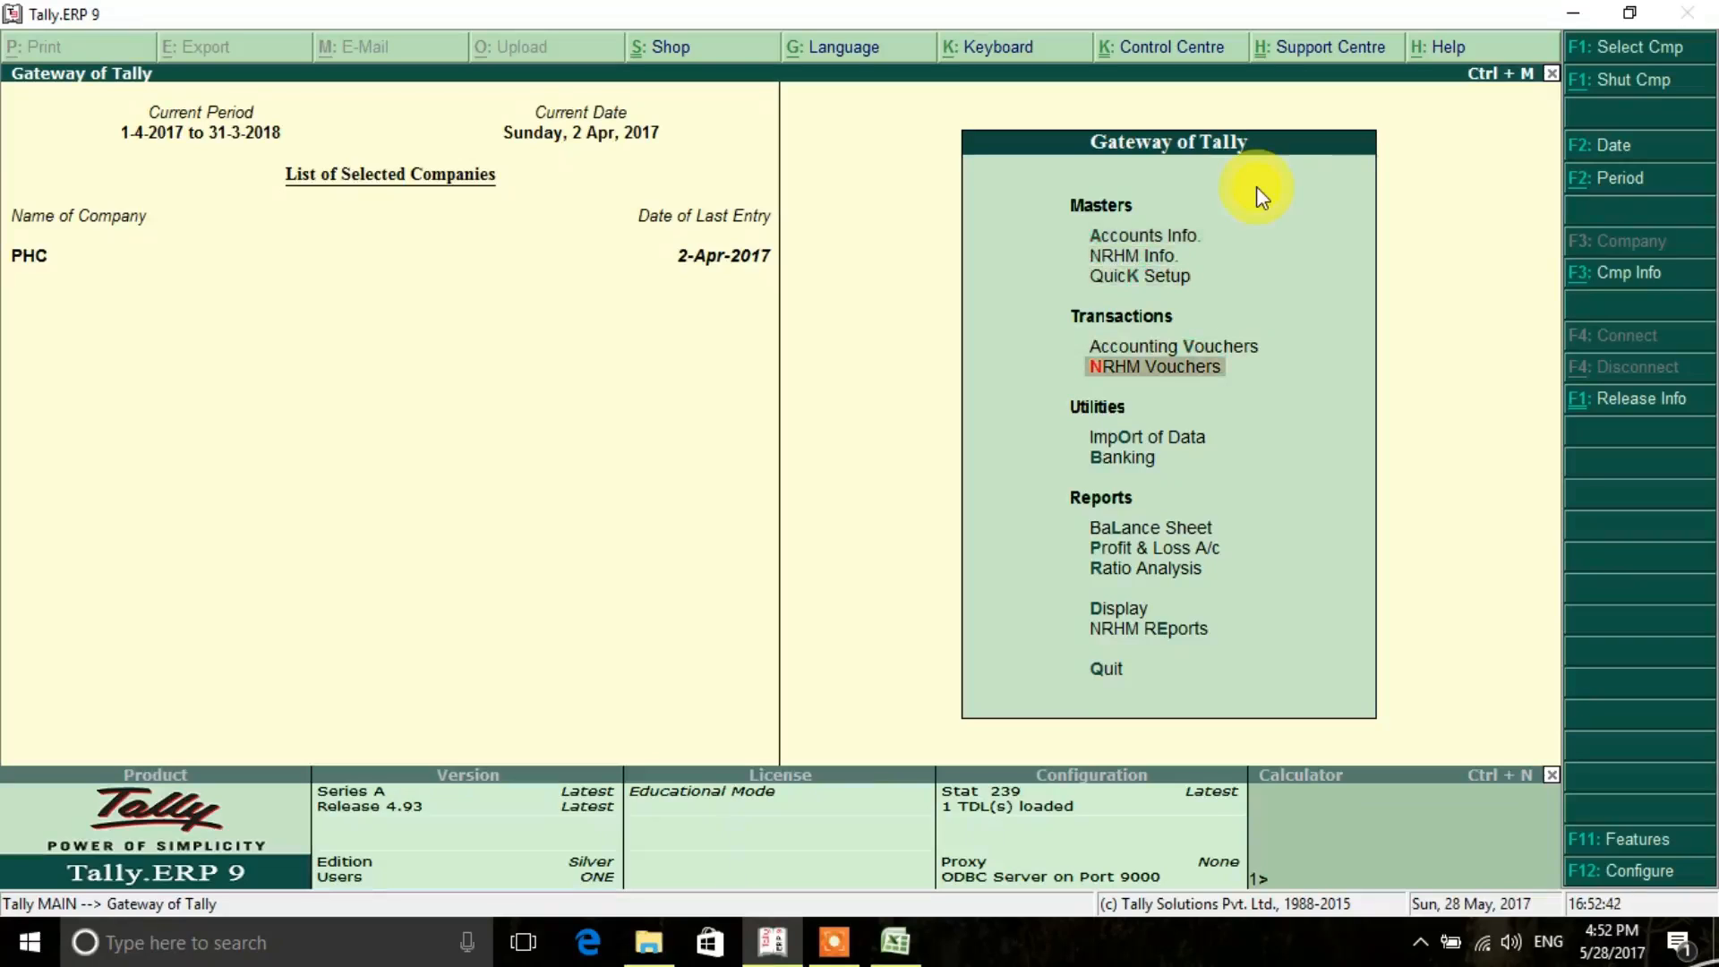
{"action": "key", "text": "Return"}
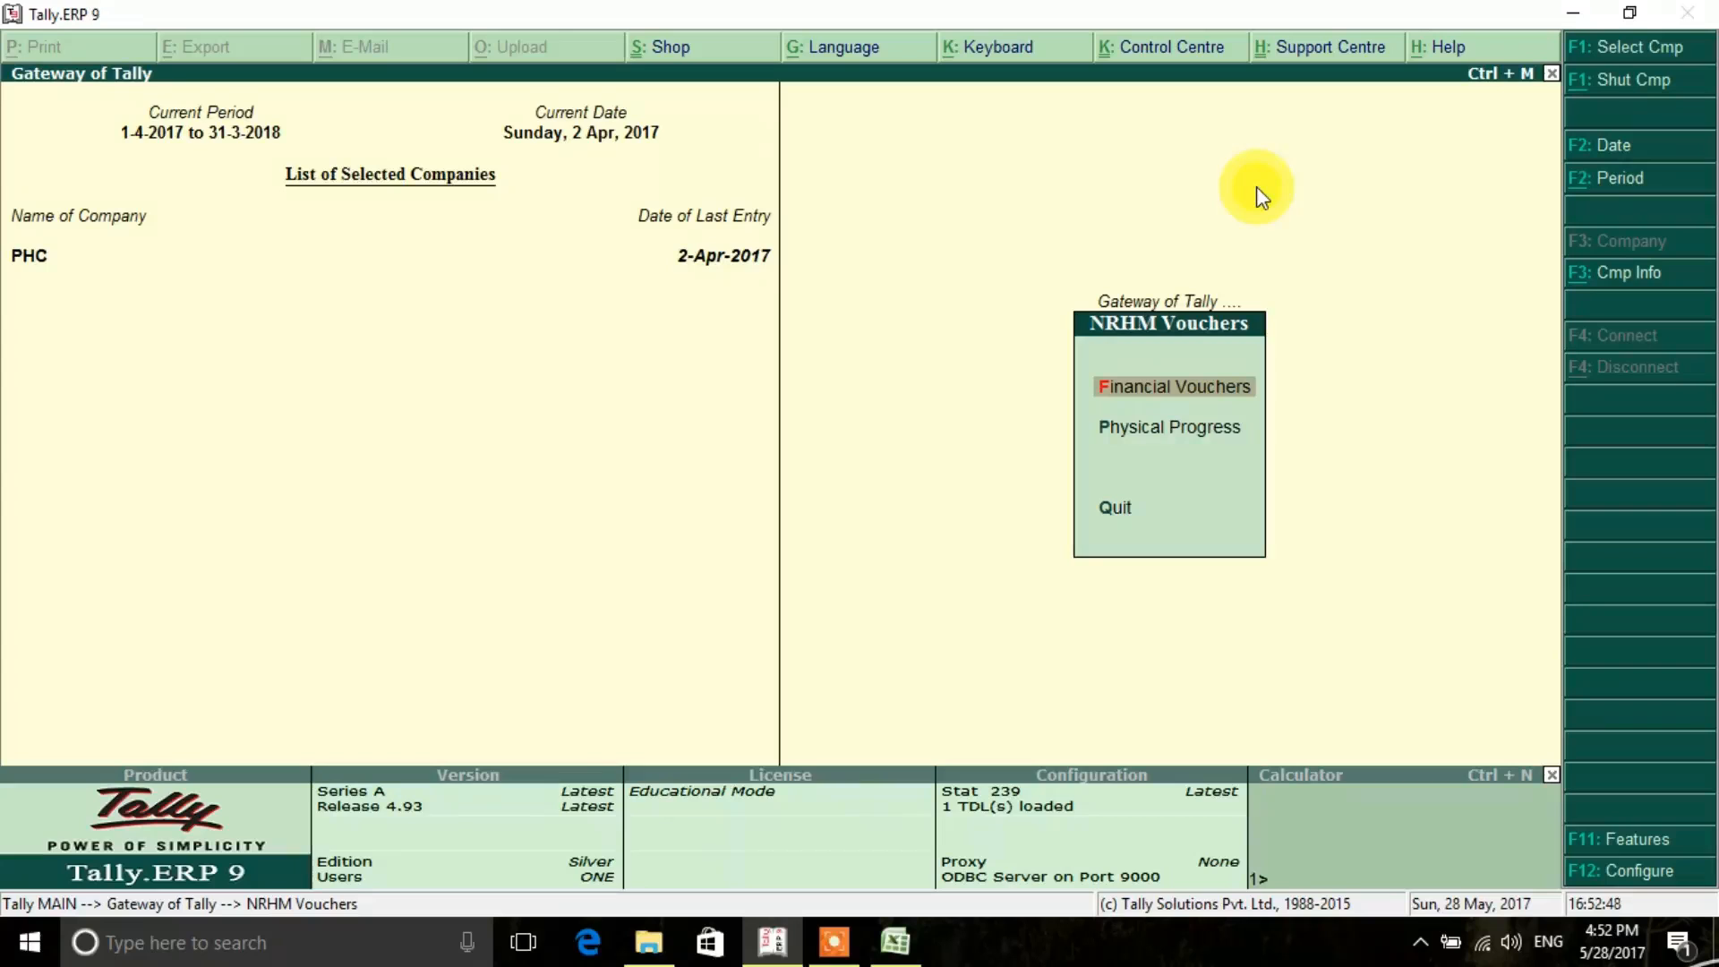
{"action": "key", "text": "Return"}
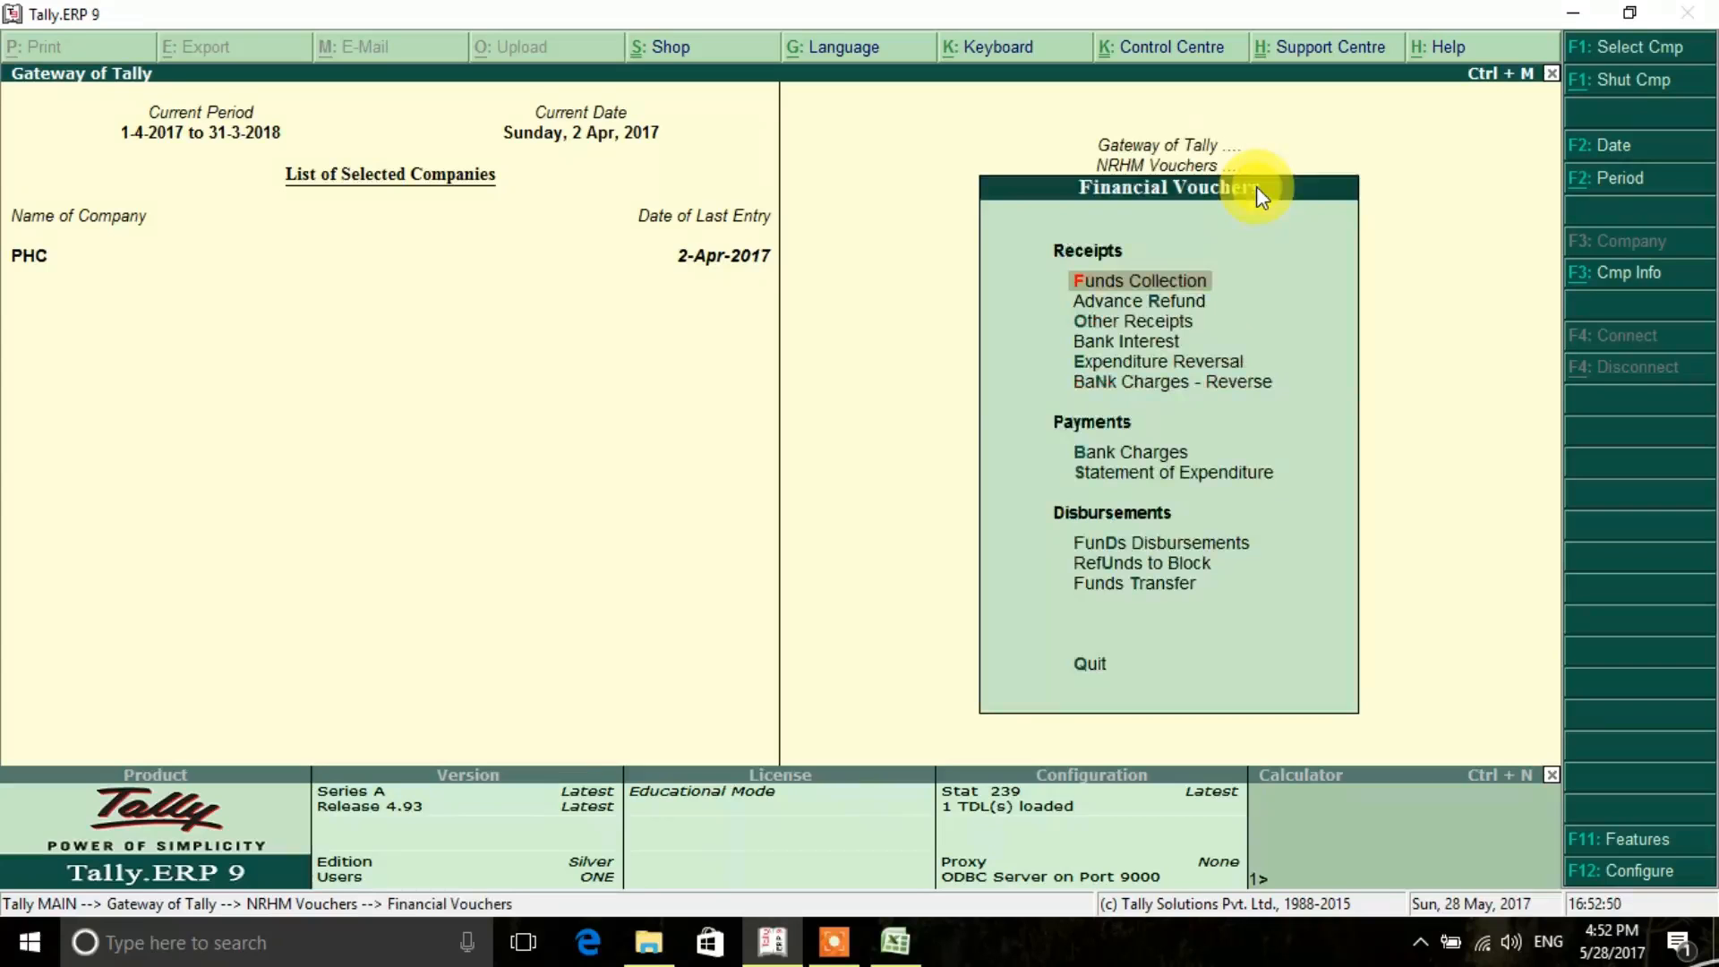
- Open the Statement of Expenditure voucher types under Payments
{"action": "key", "text": "Down"}
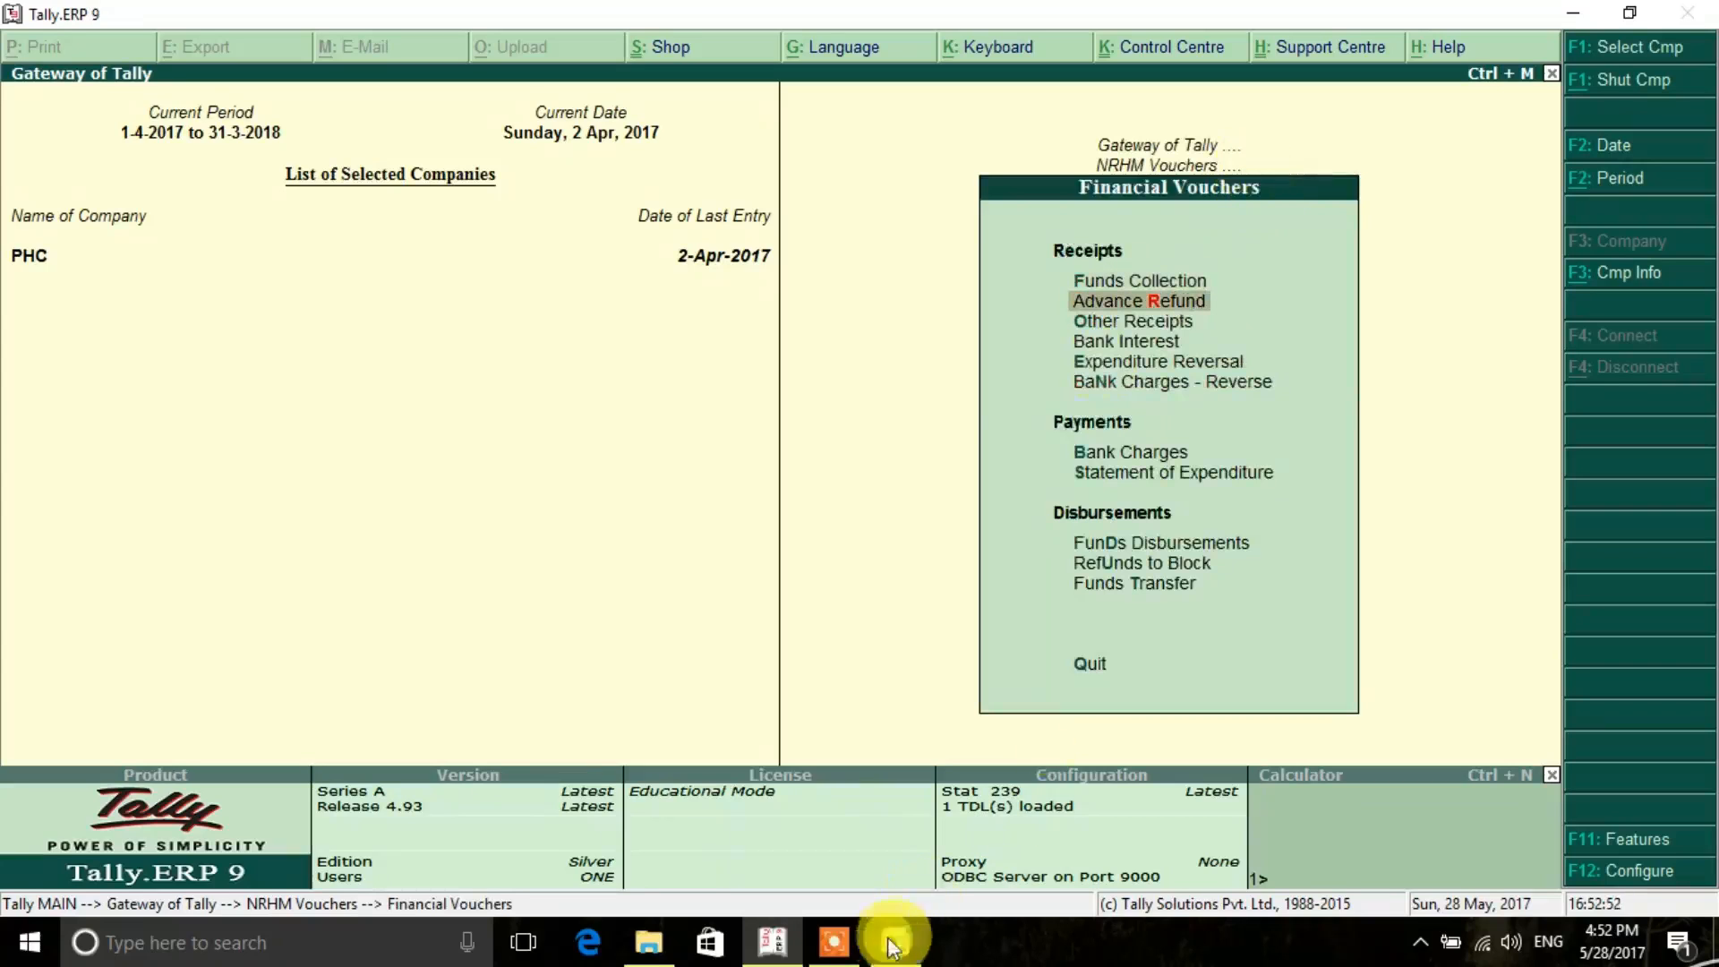
{"action": "left_click", "coordinate": [834, 942]}
{"action": "left_click", "coordinate": [910, 901]}
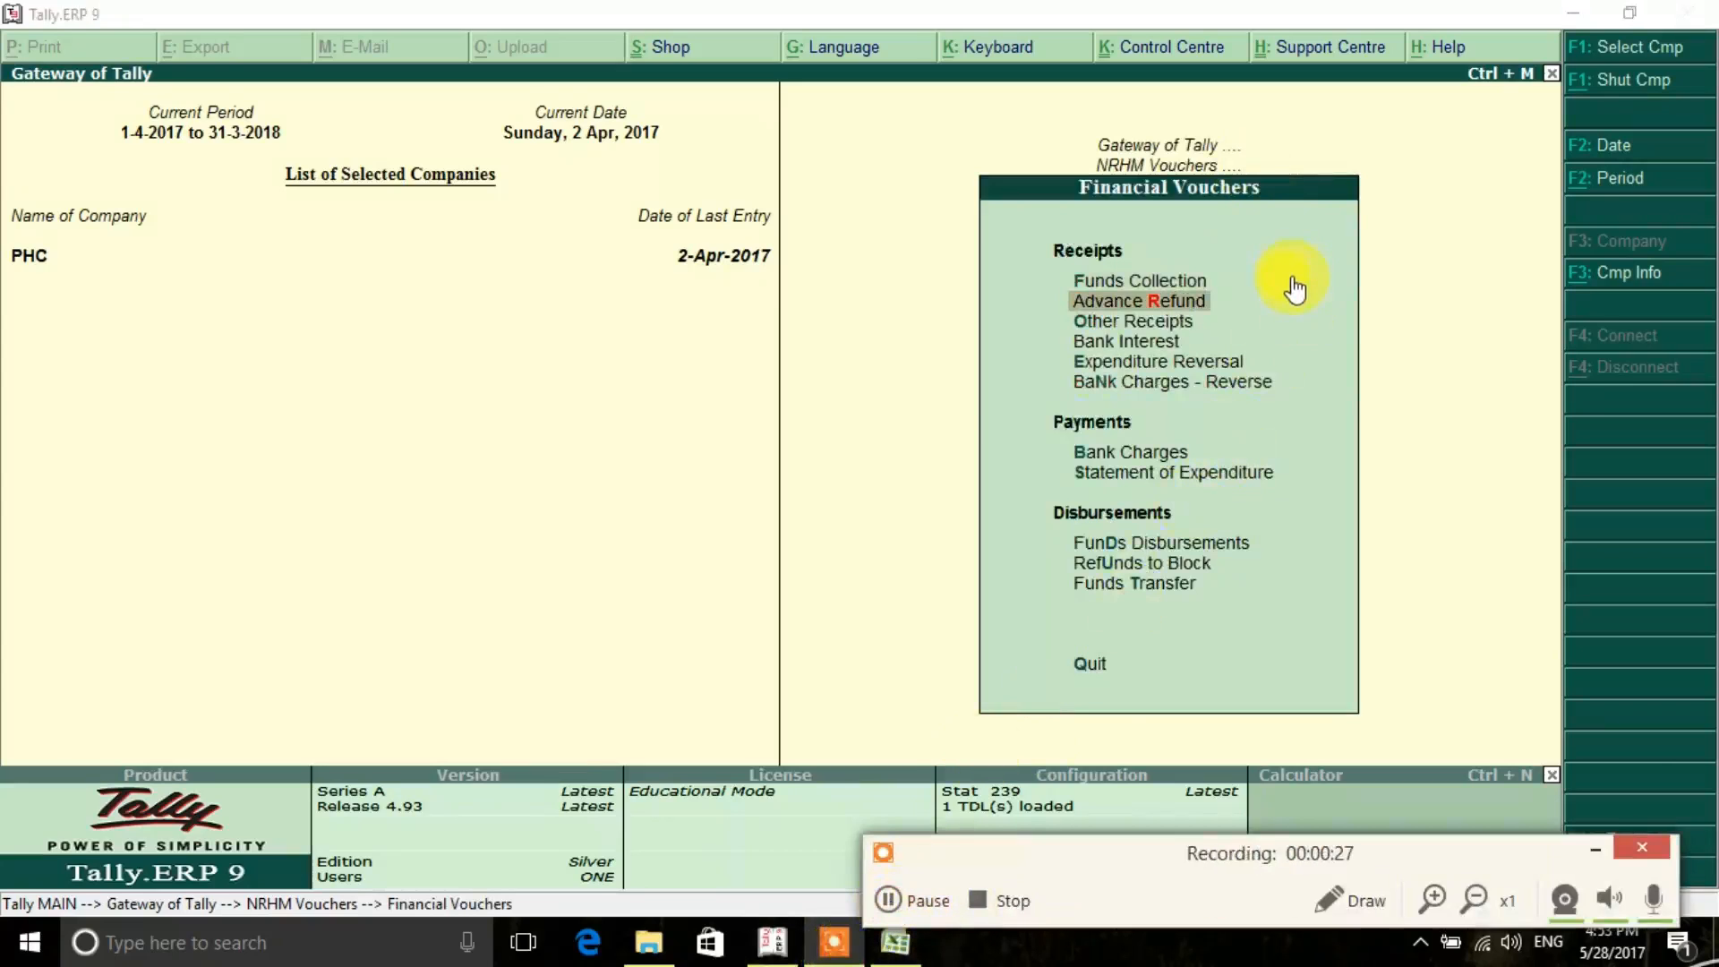
{"action": "left_click", "coordinate": [1596, 849]}
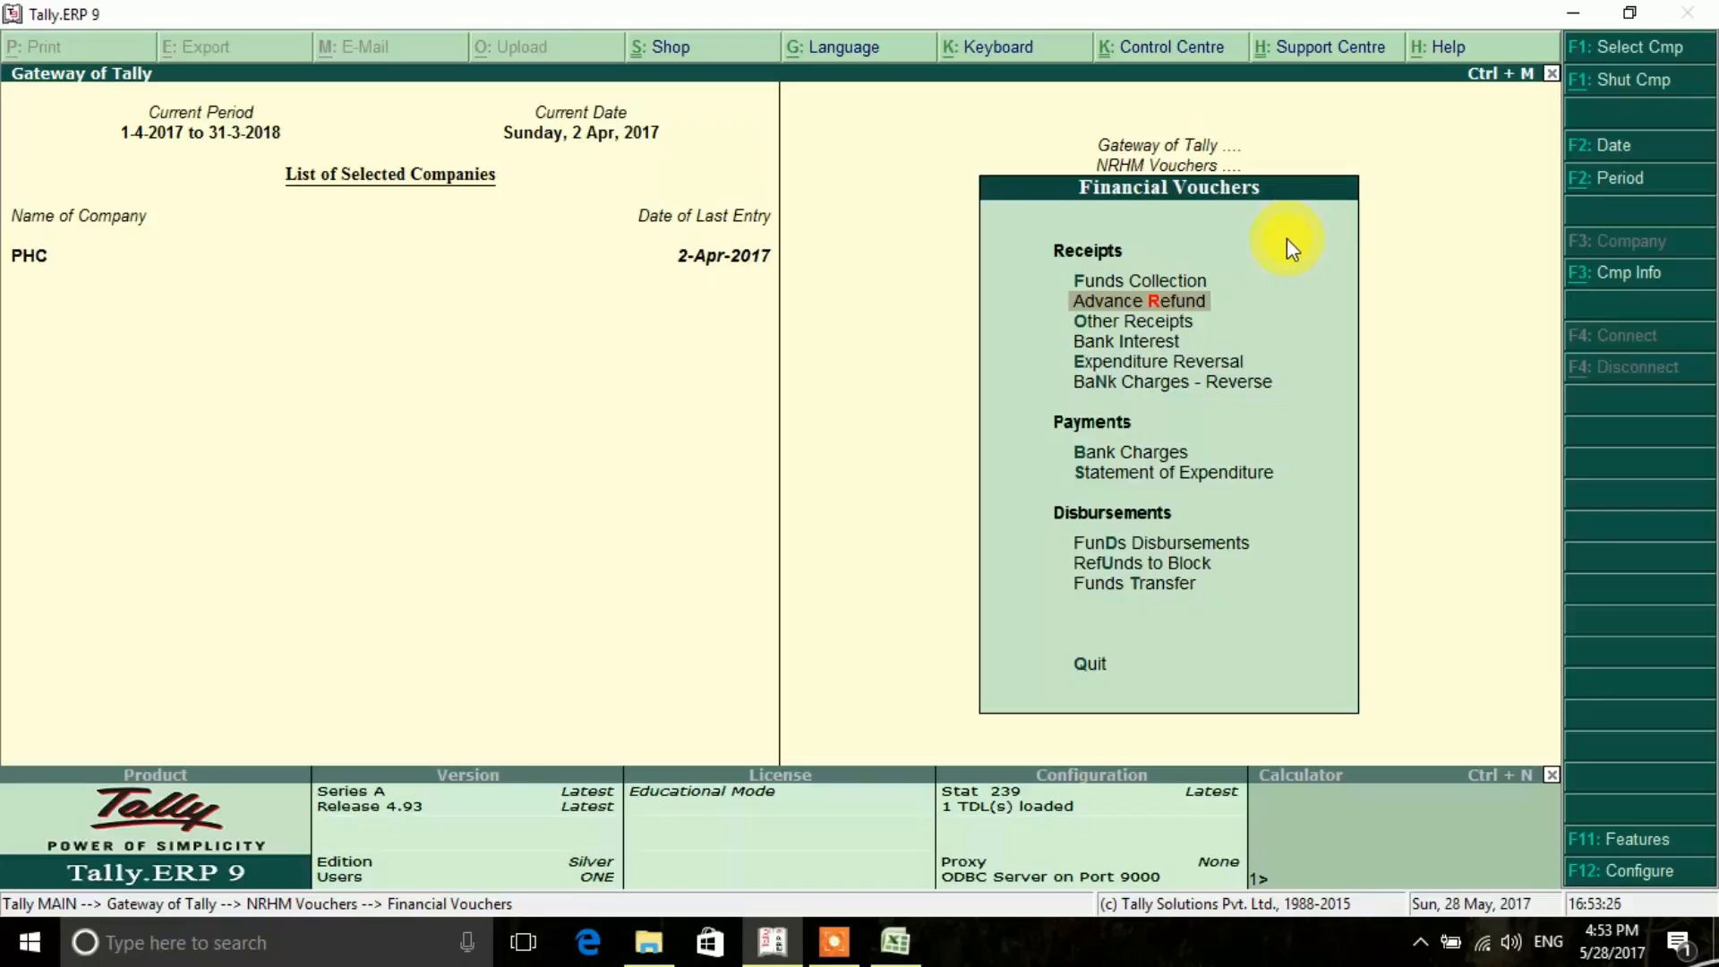
{"action": "key", "text": "Down"}
{"action": "key", "text": "Down"}
{"action": "key", "text": "Down"}
{"action": "key", "text": "Down"}
{"action": "key", "text": "Down"}
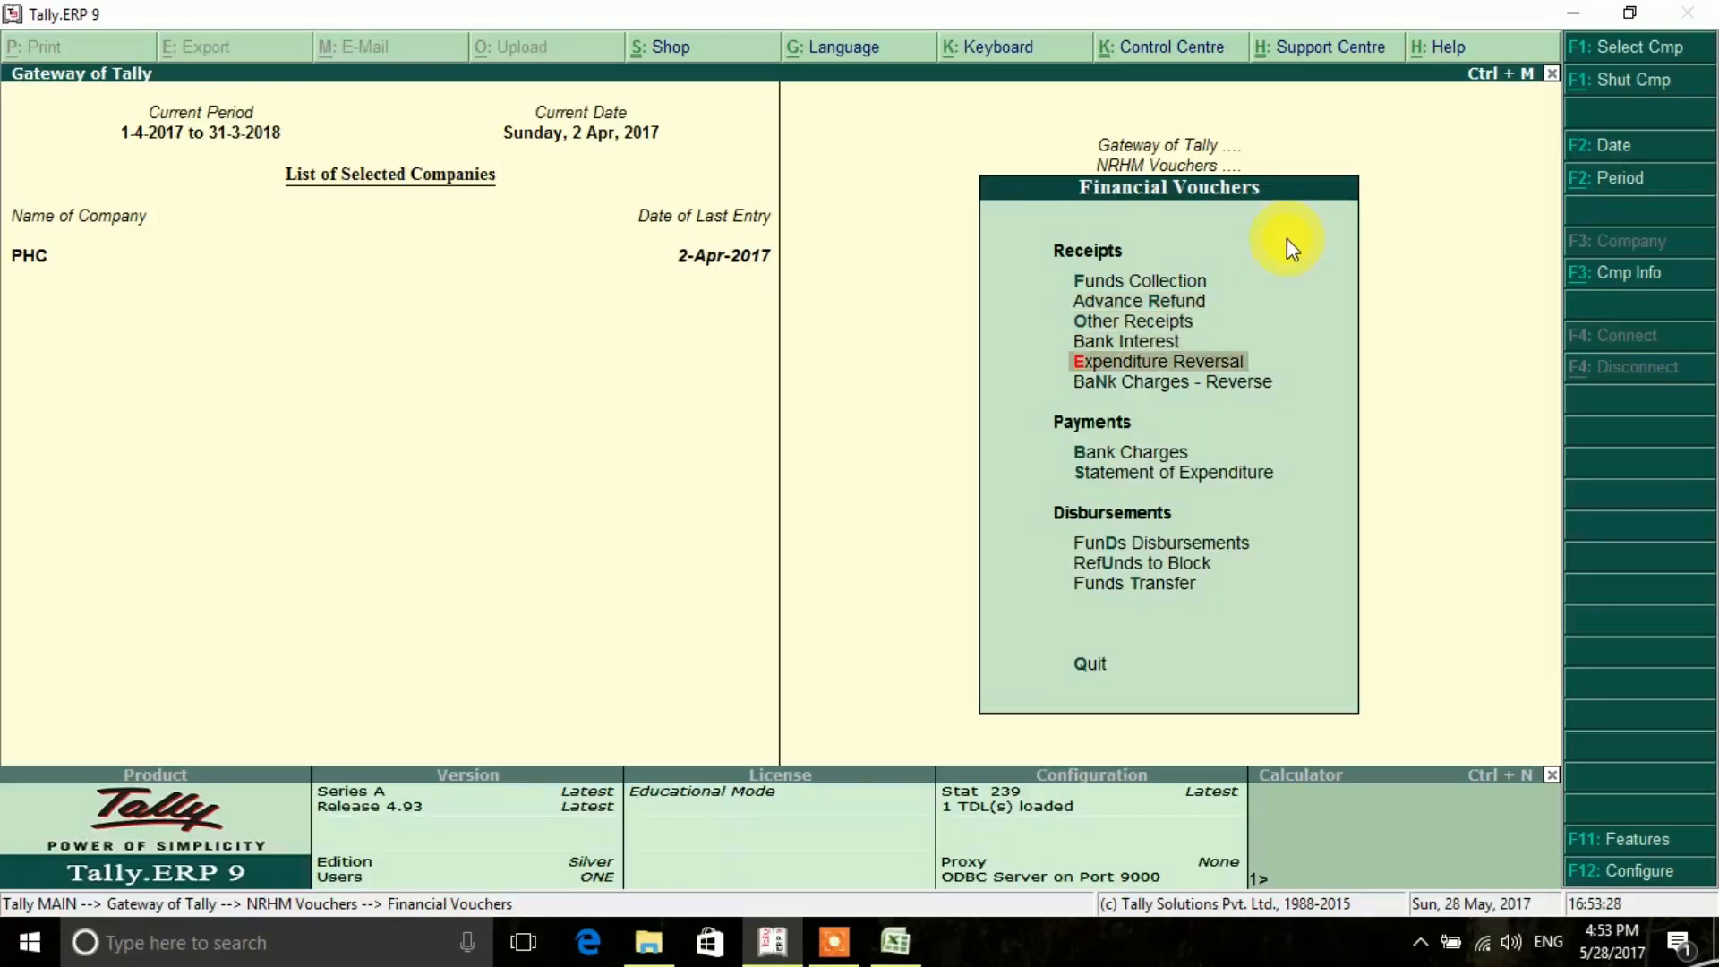
{"action": "key", "text": "Down"}
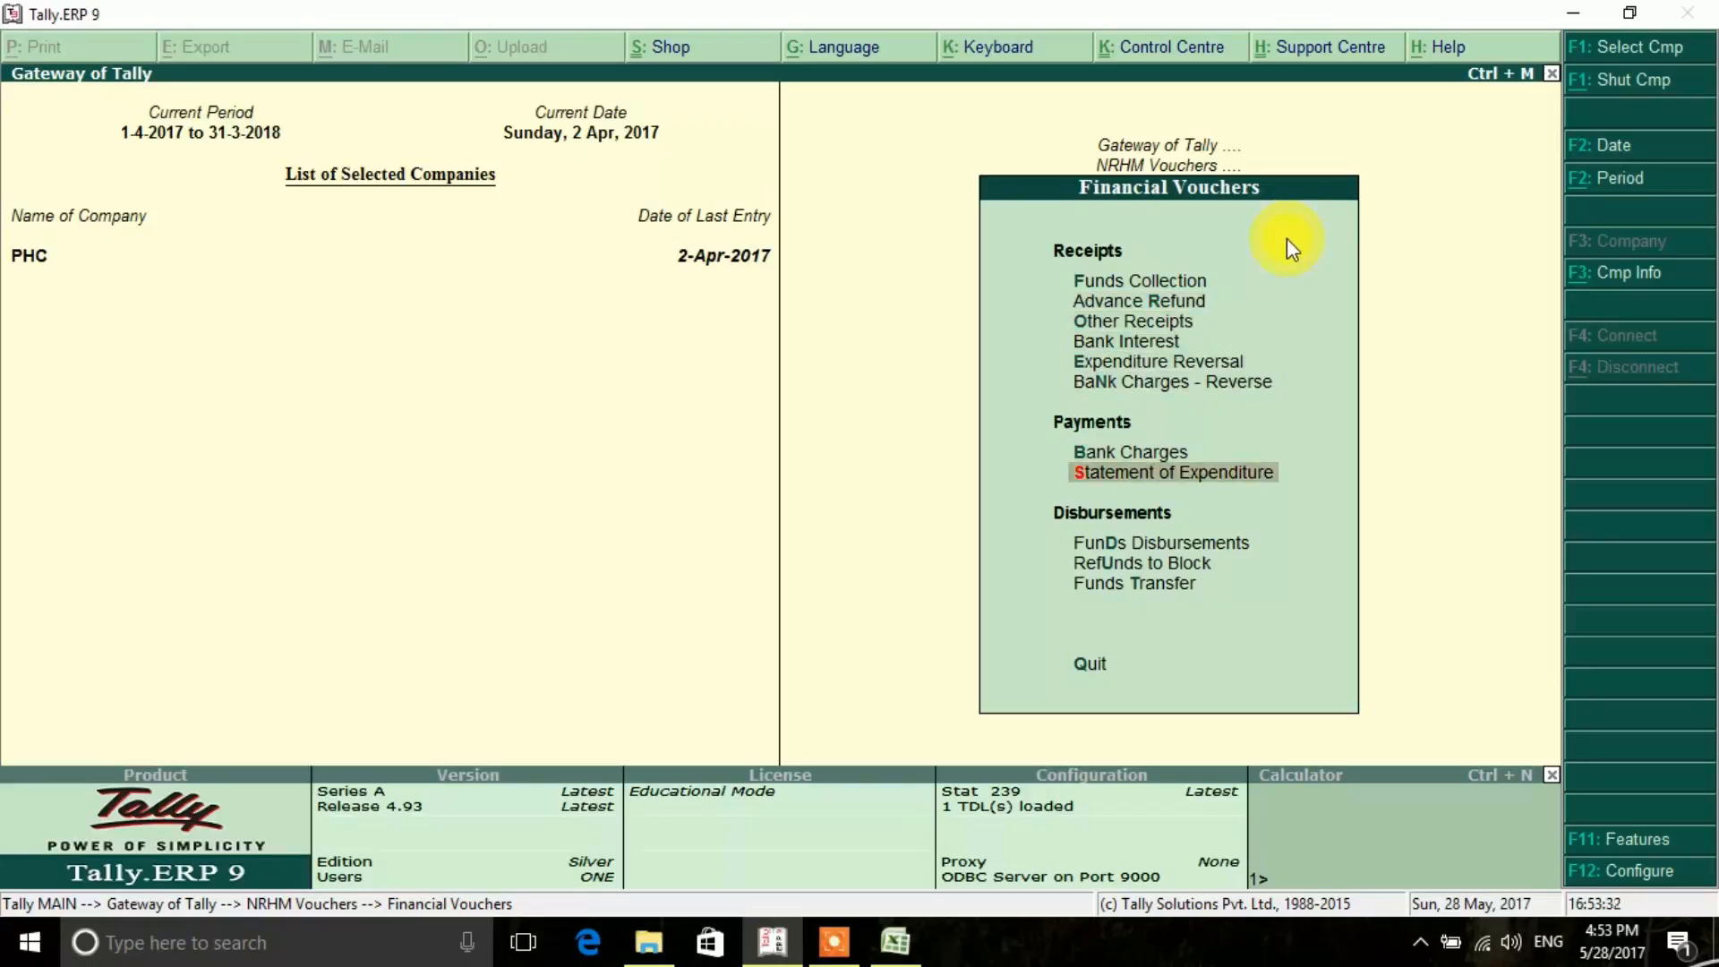
{"action": "key", "text": "Return"}
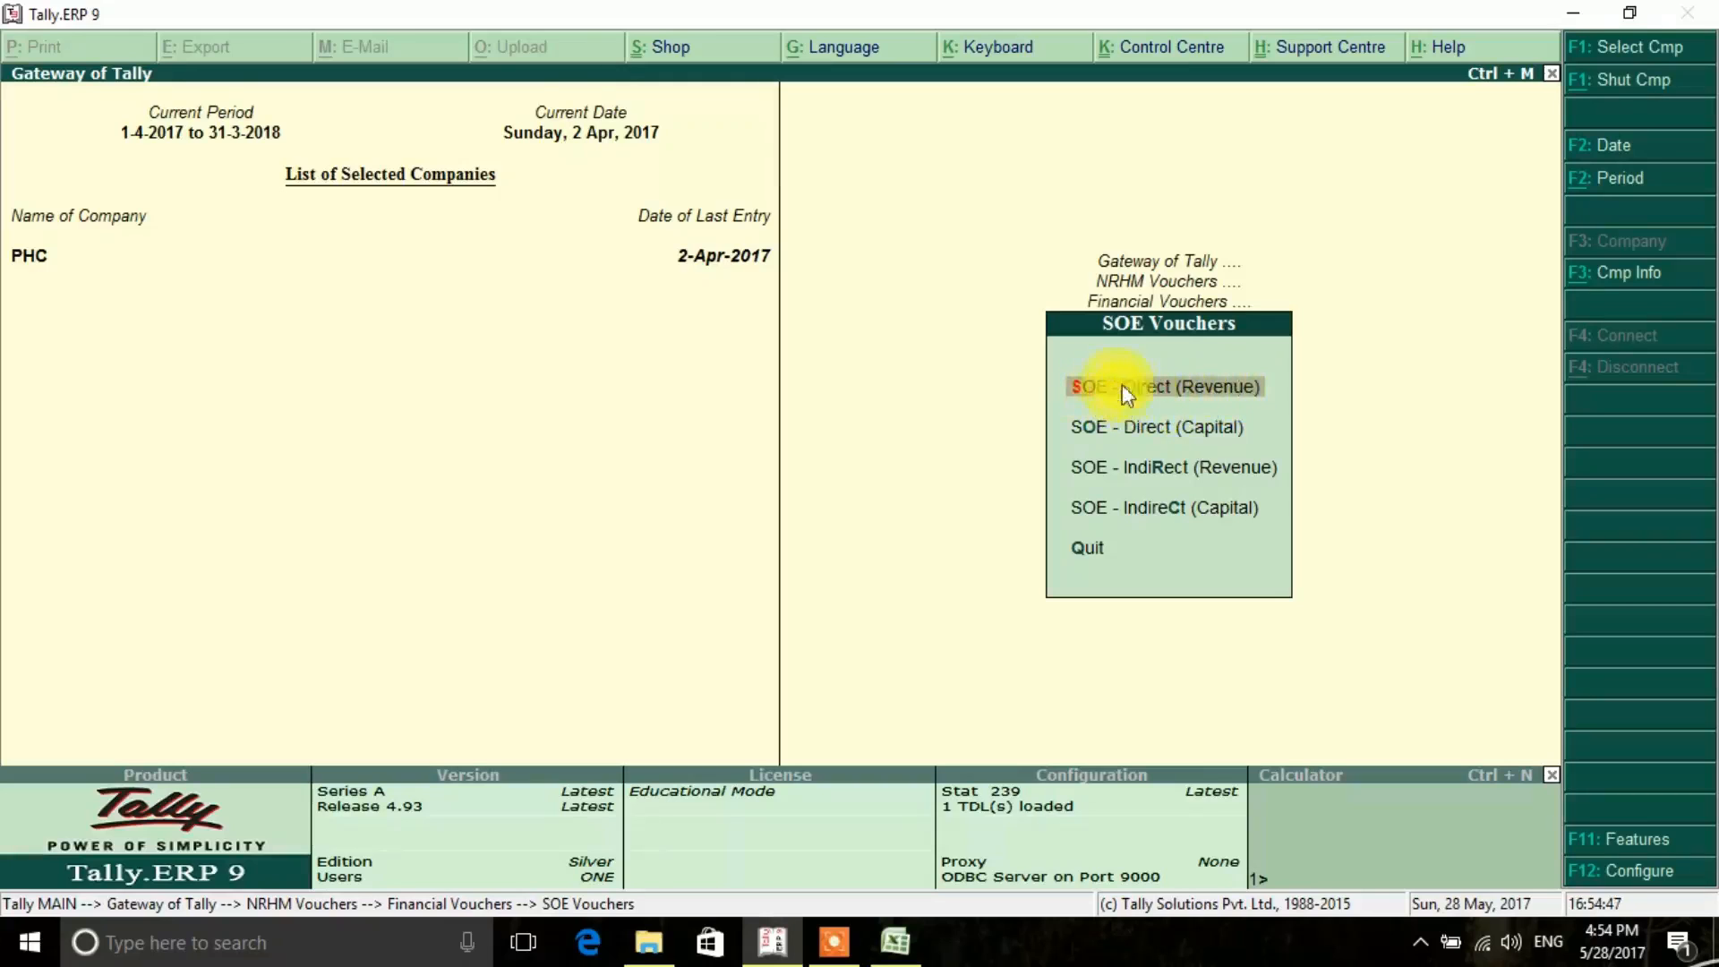
{"action": "left_click", "coordinate": [1201, 382]}
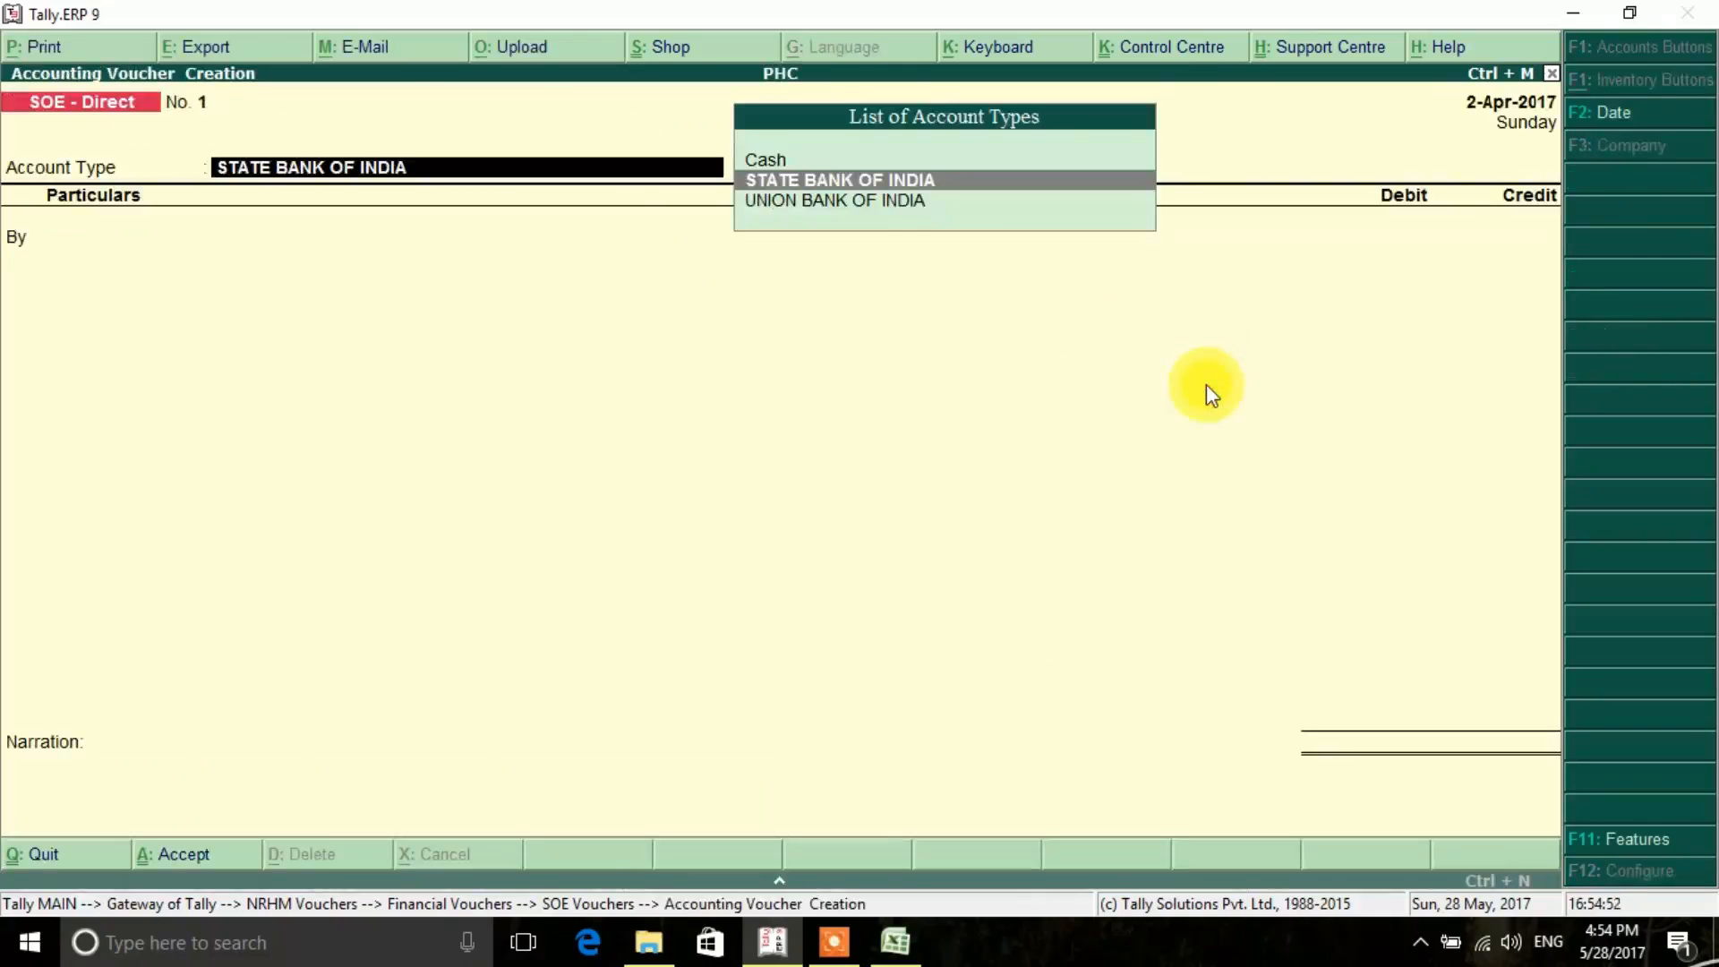
{"action": "key", "text": "Escape"}
{"action": "key", "text": "Return"}
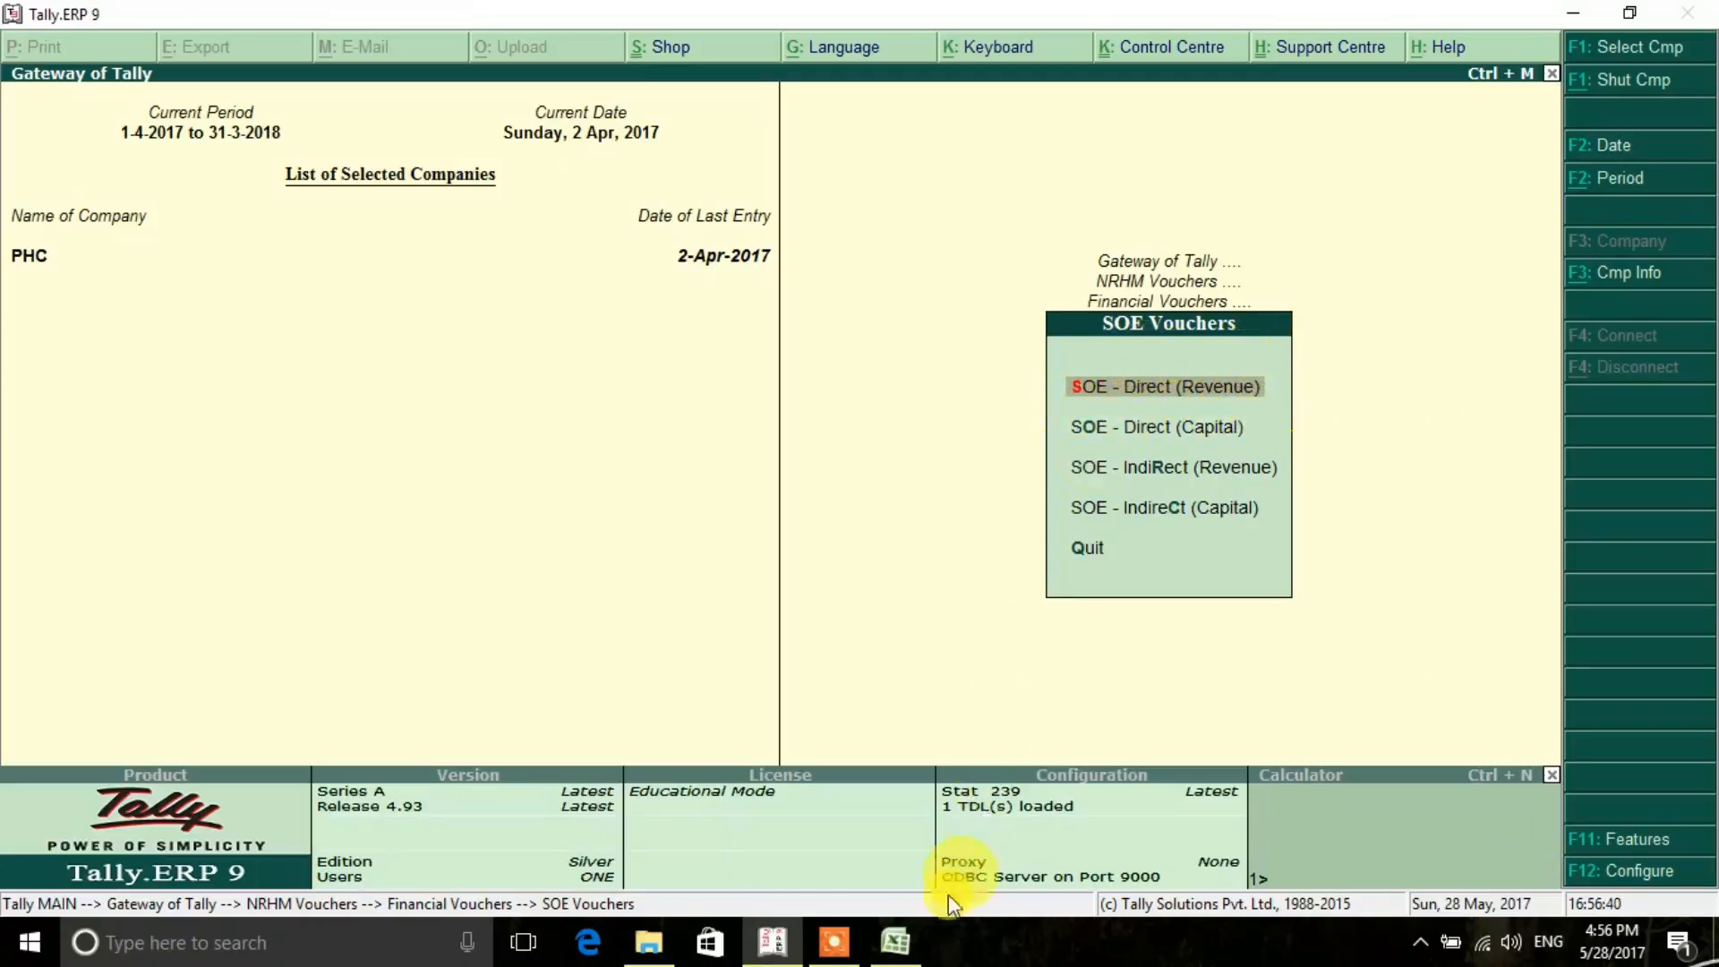
- Check the cheque issue register in Excel, then return to Tally.ERP 9 and start an SOE - Direct (Revenue) voucher
{"action": "left_click", "coordinate": [896, 942]}
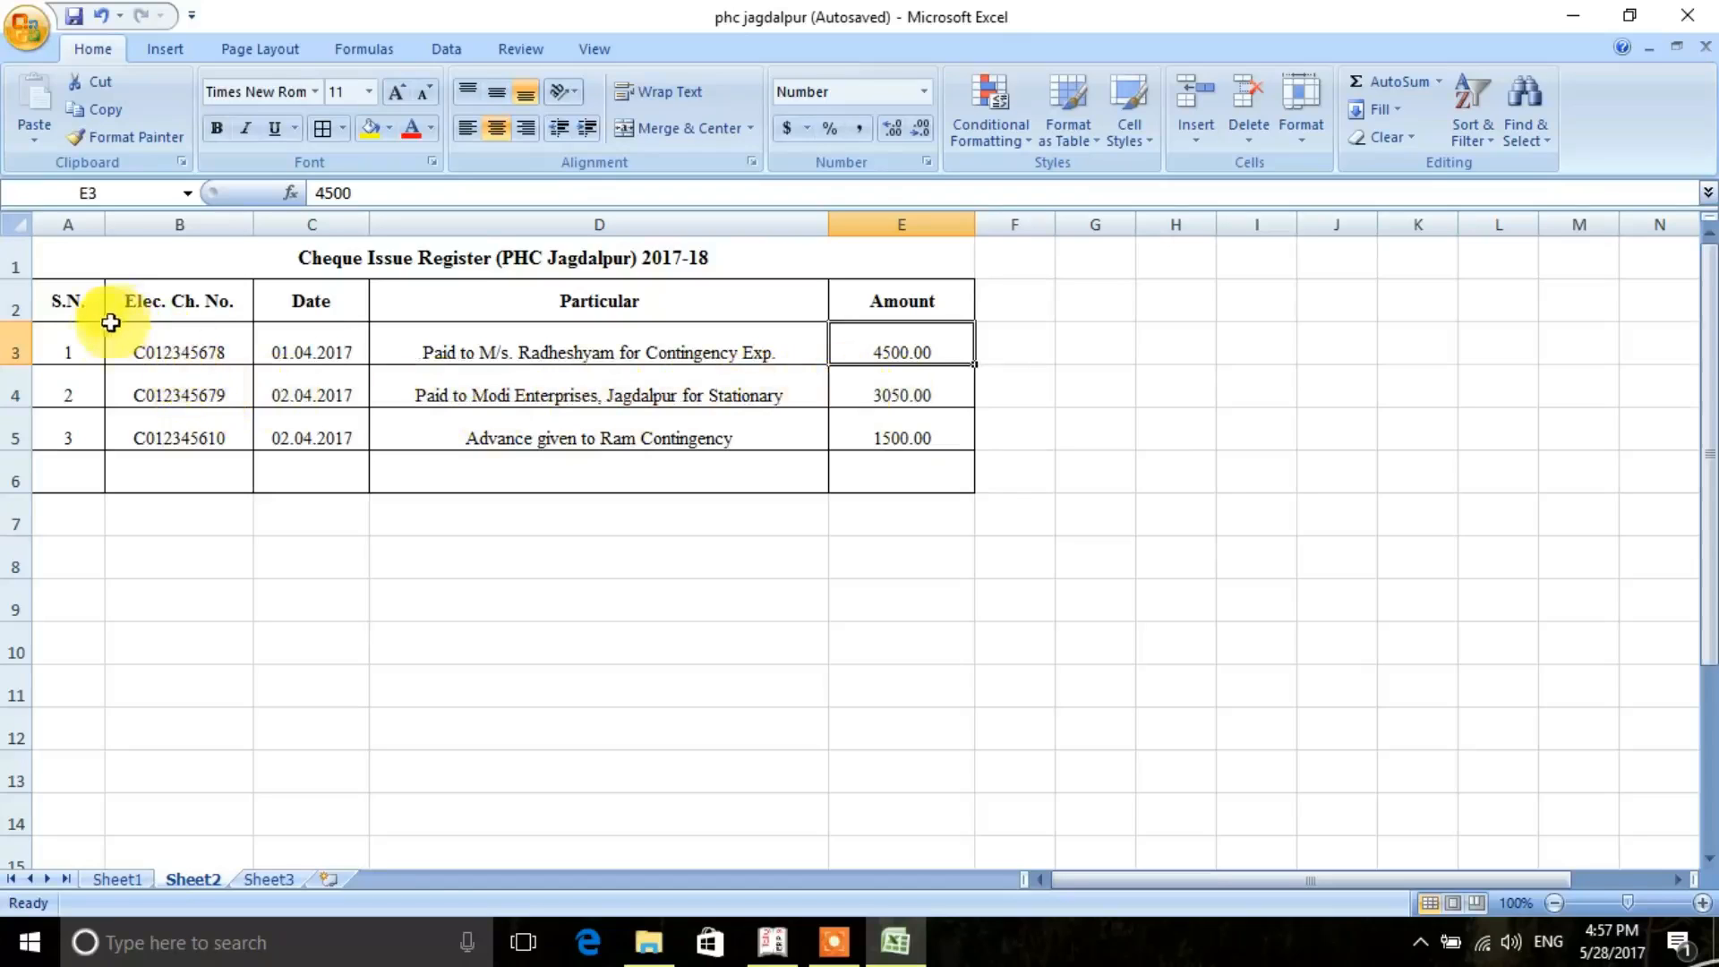
{"action": "left_click", "coordinate": [772, 947]}
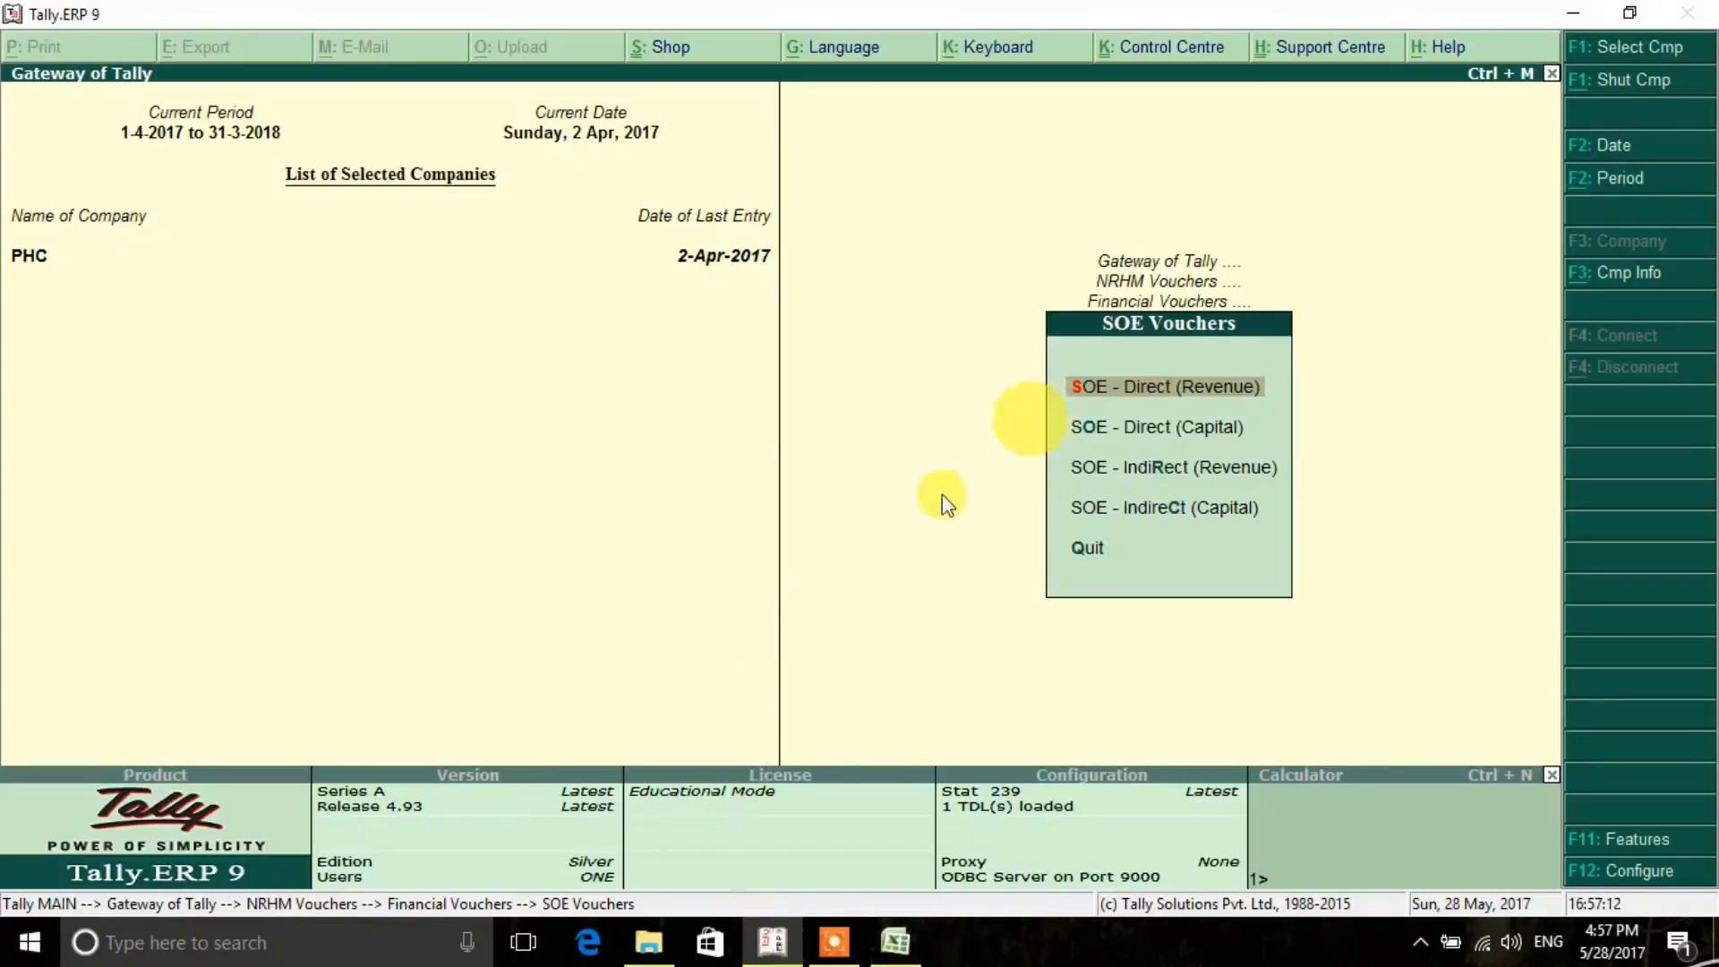
{"action": "left_click", "coordinate": [891, 940]}
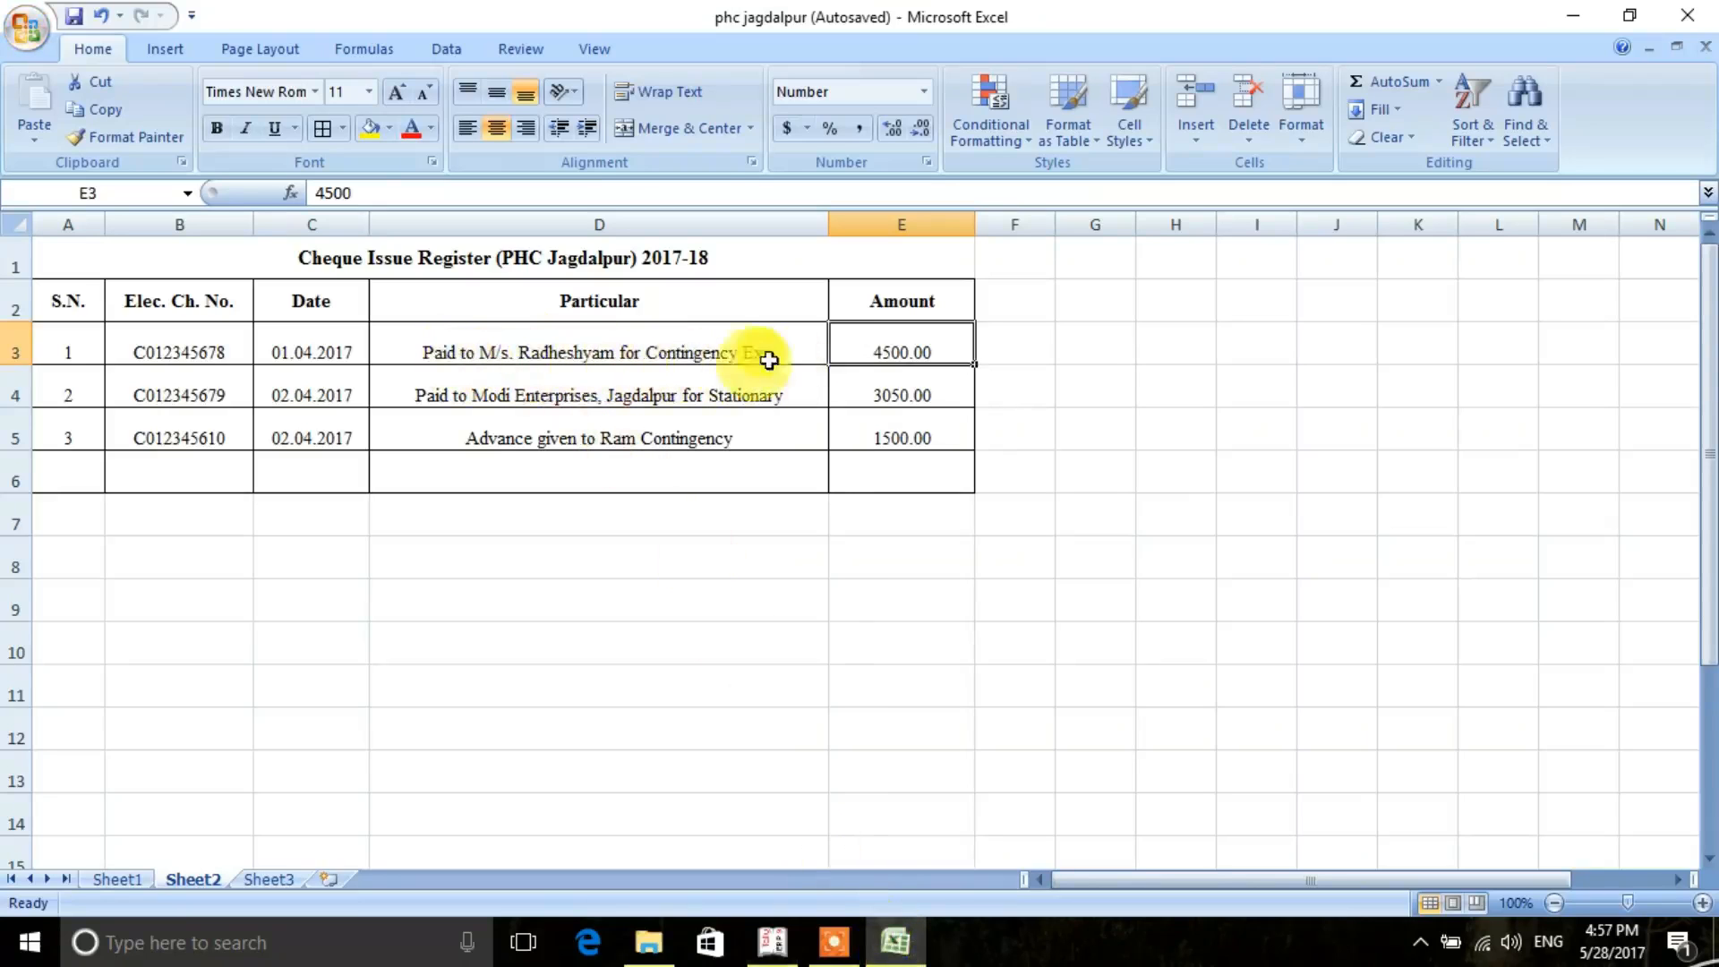
{"action": "left_click", "coordinate": [771, 940]}
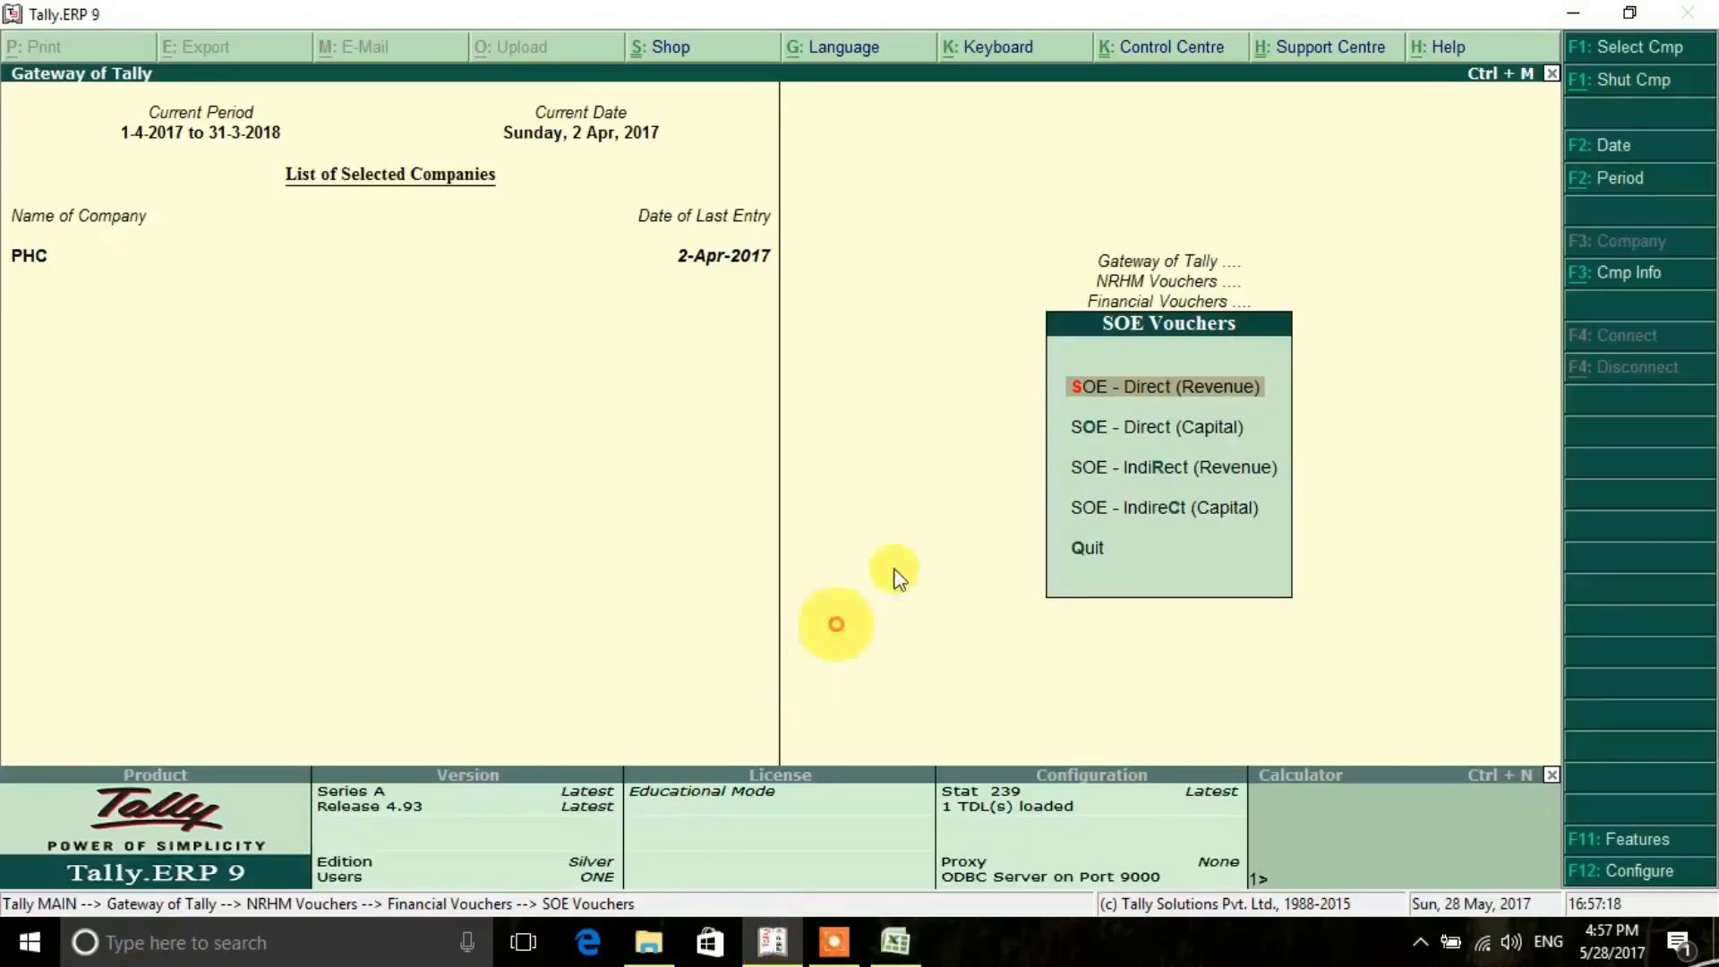
{"action": "left_click", "coordinate": [1282, 390]}
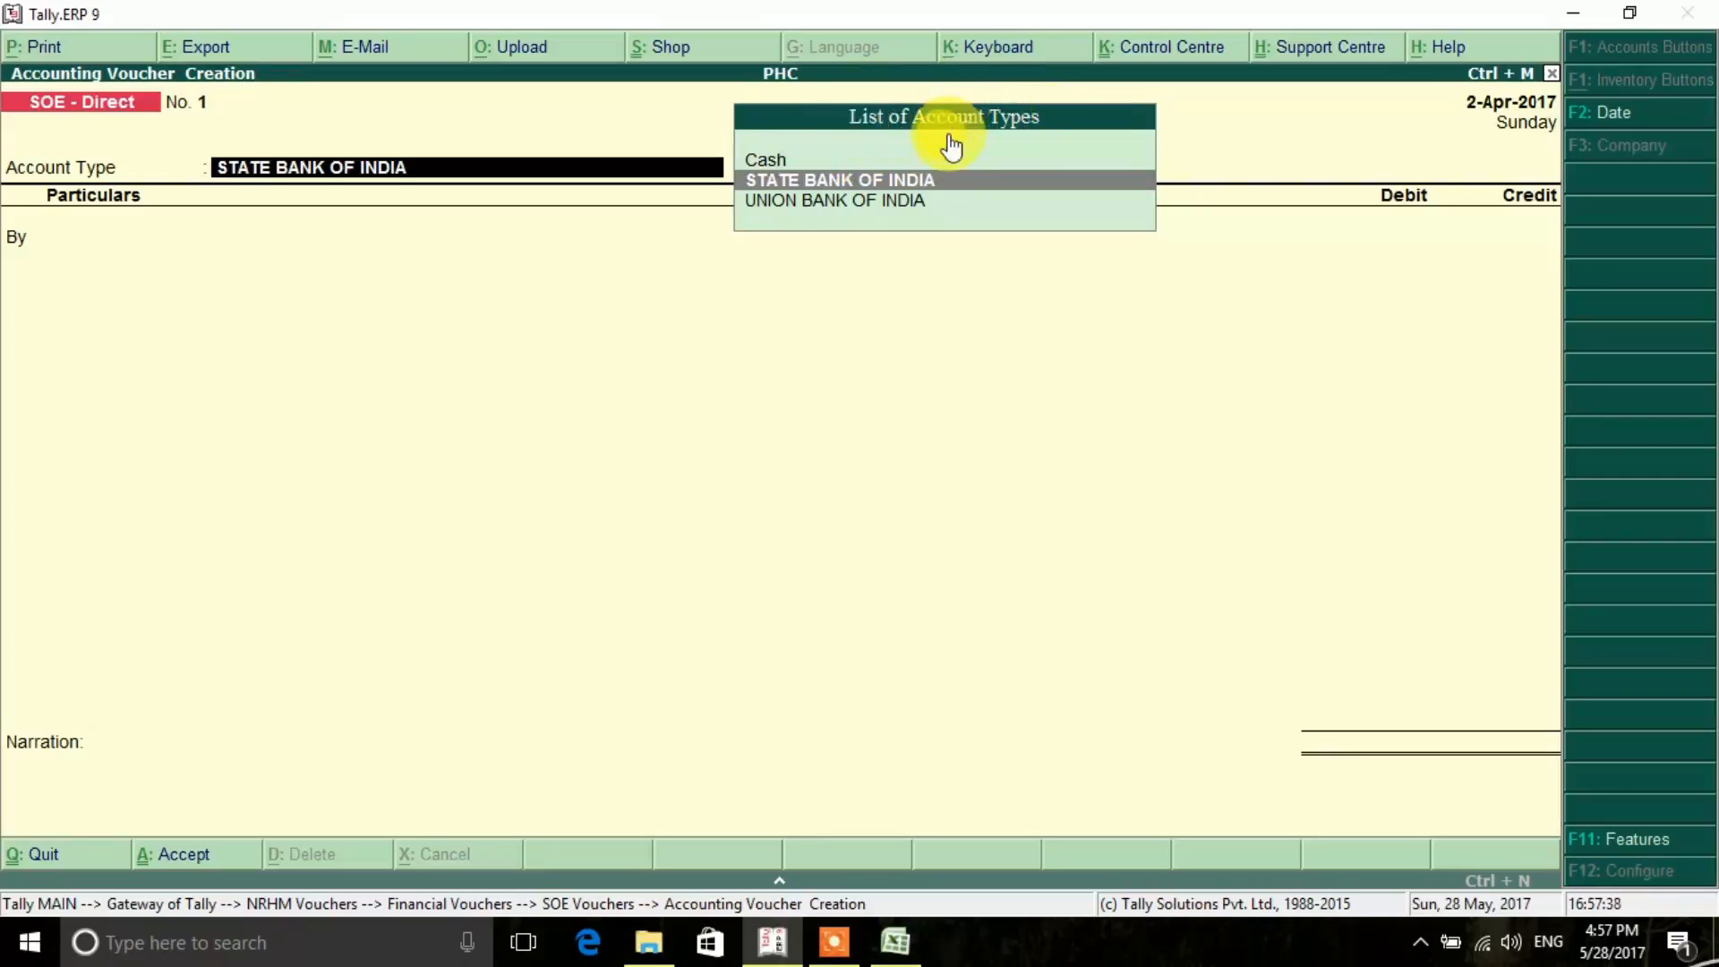
- Check the first cheque's date in the Excel register and set the Tally voucher date to 1.4.2017
{"action": "key", "text": "F2"}
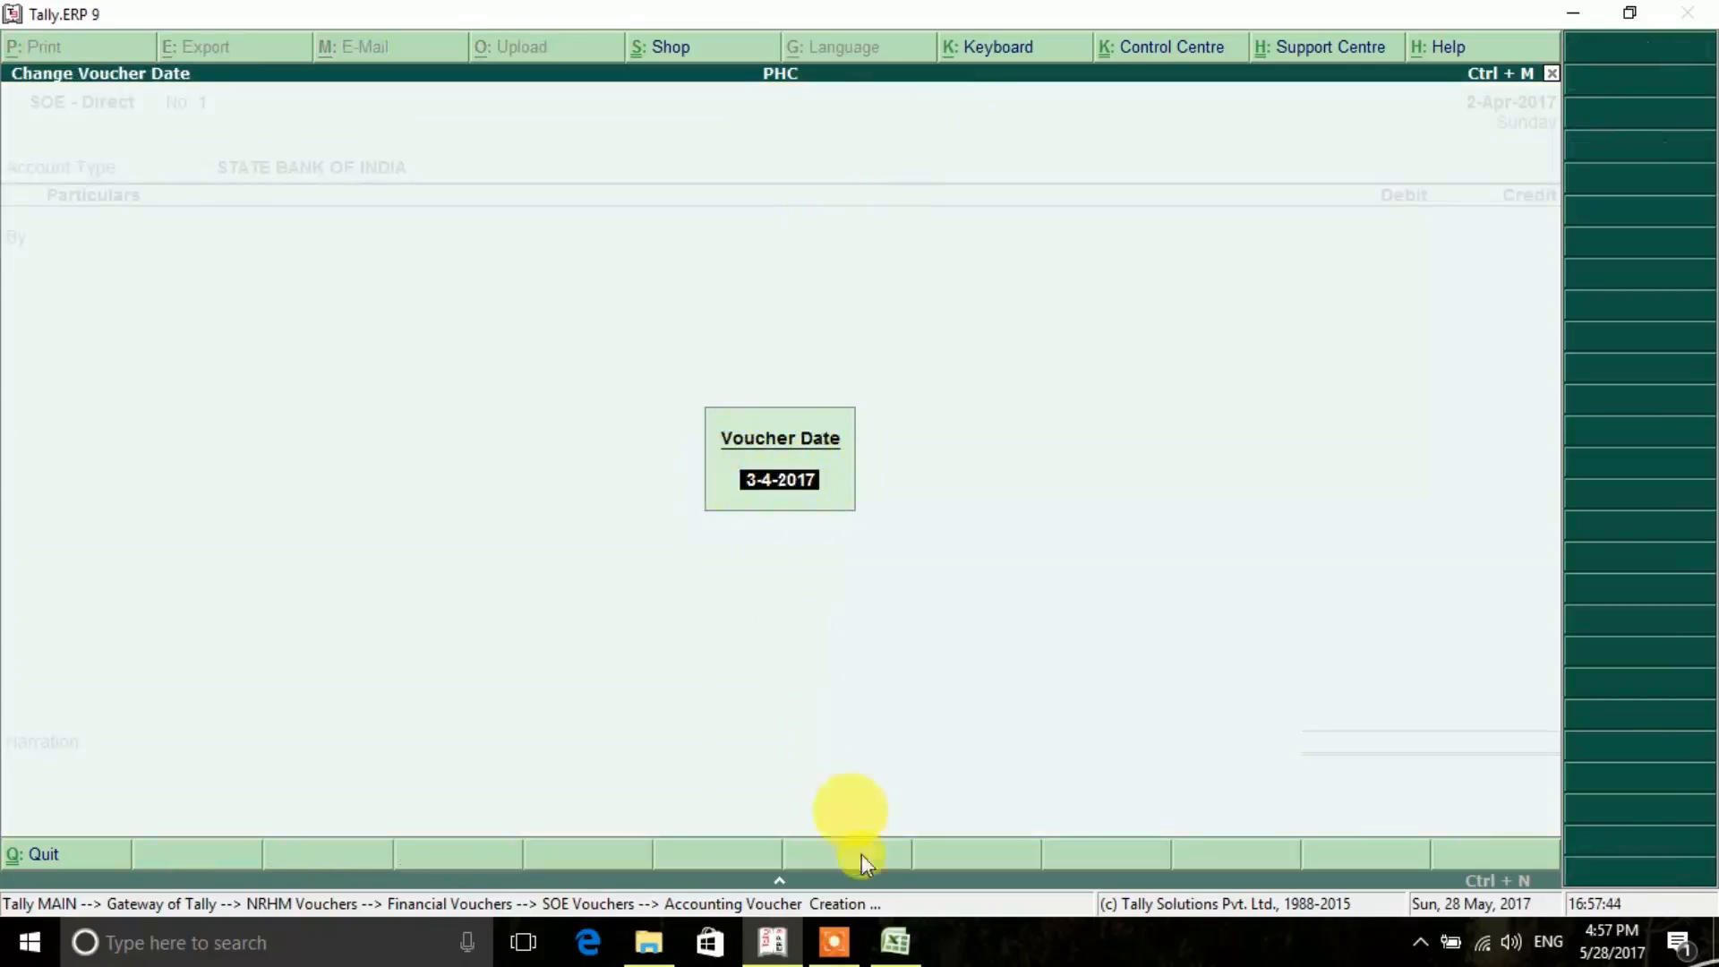
{"action": "left_click", "coordinate": [894, 945]}
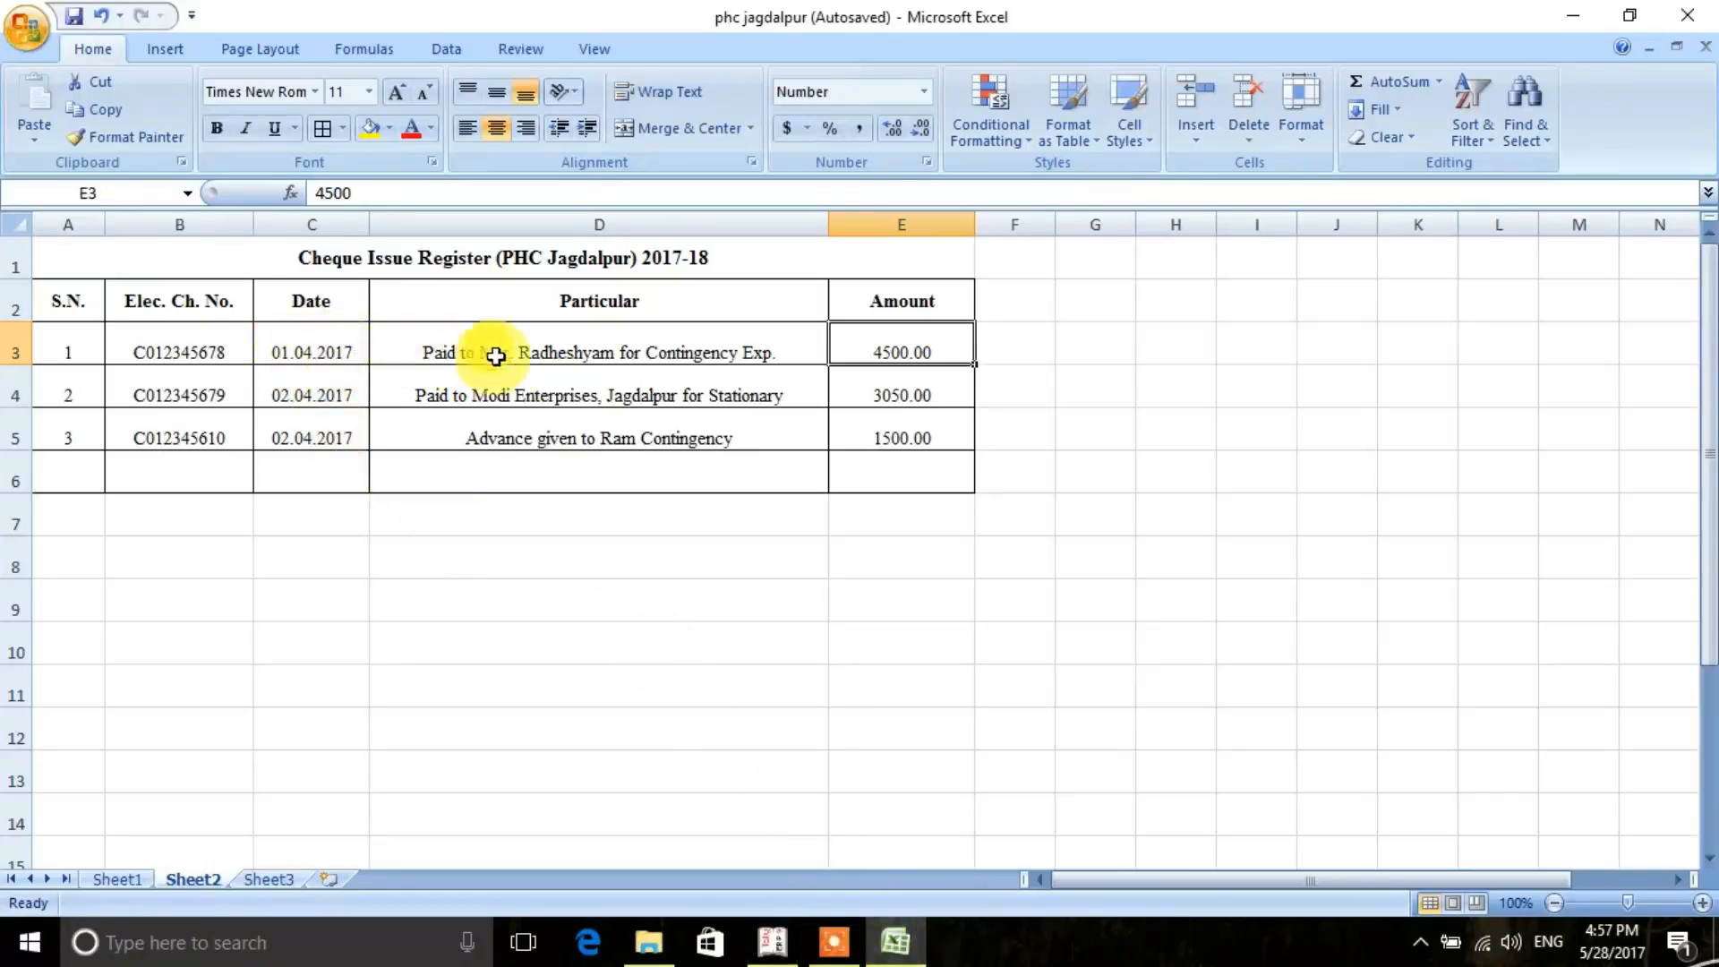
{"action": "left_click", "coordinate": [771, 943]}
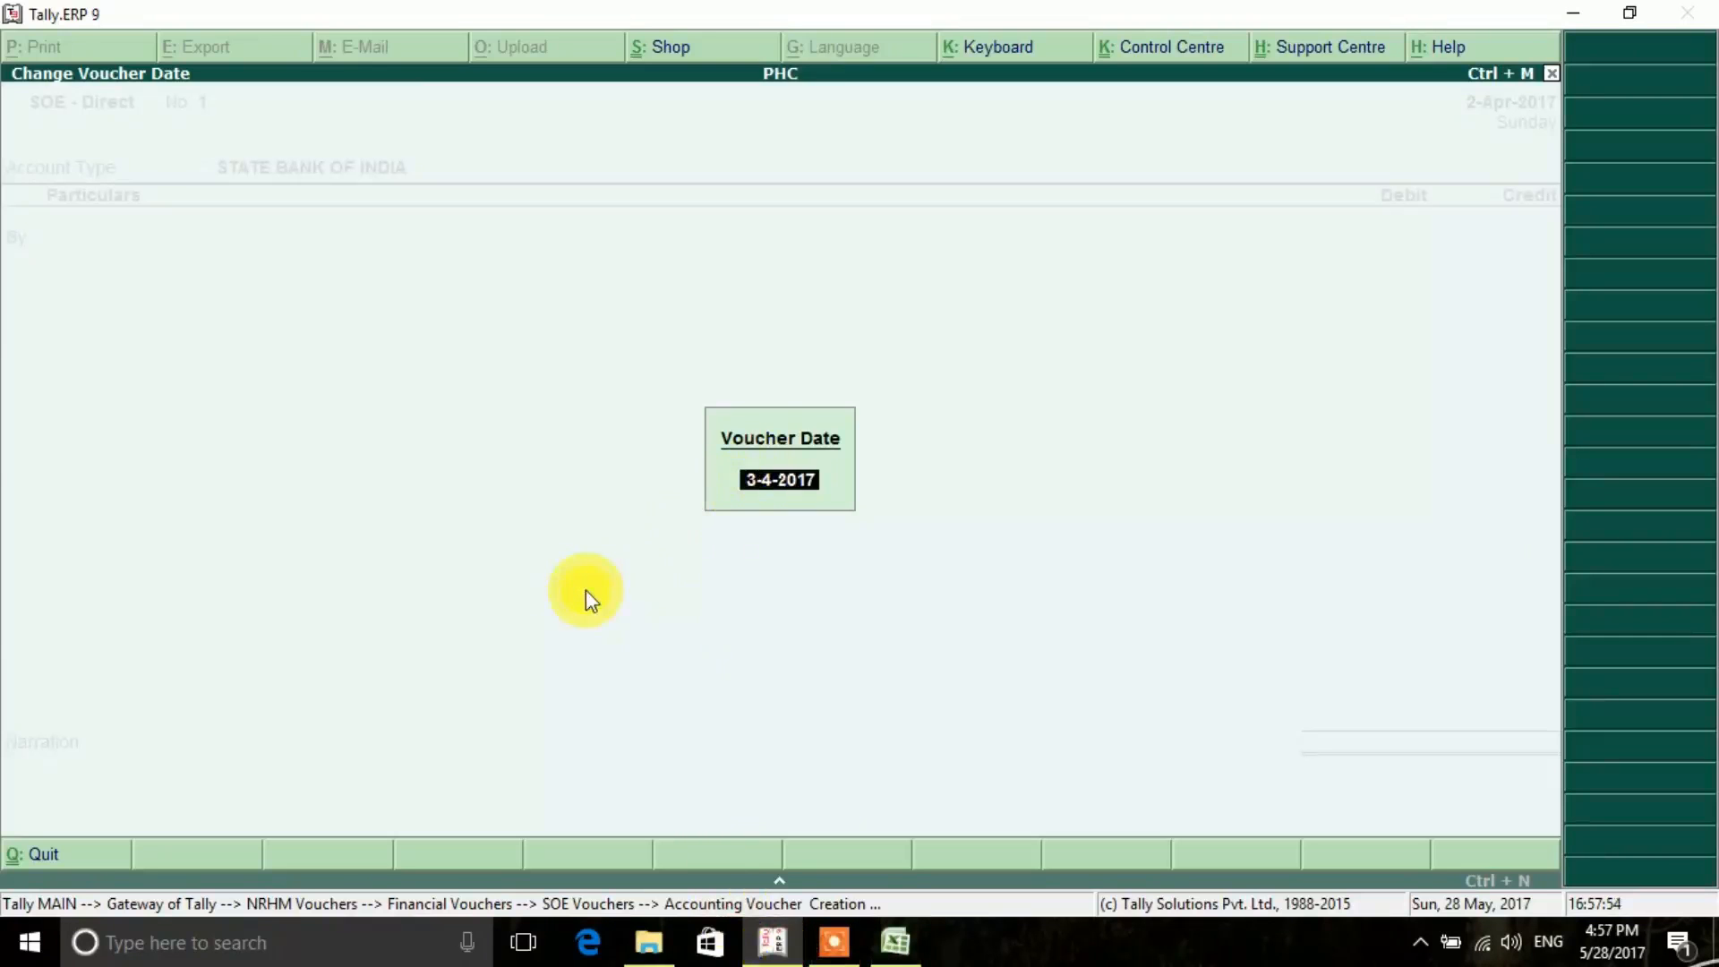
{"action": "key", "text": "BackSpace"}
{"action": "type", "text": "1.4.2017"}
{"action": "key", "text": "Return"}
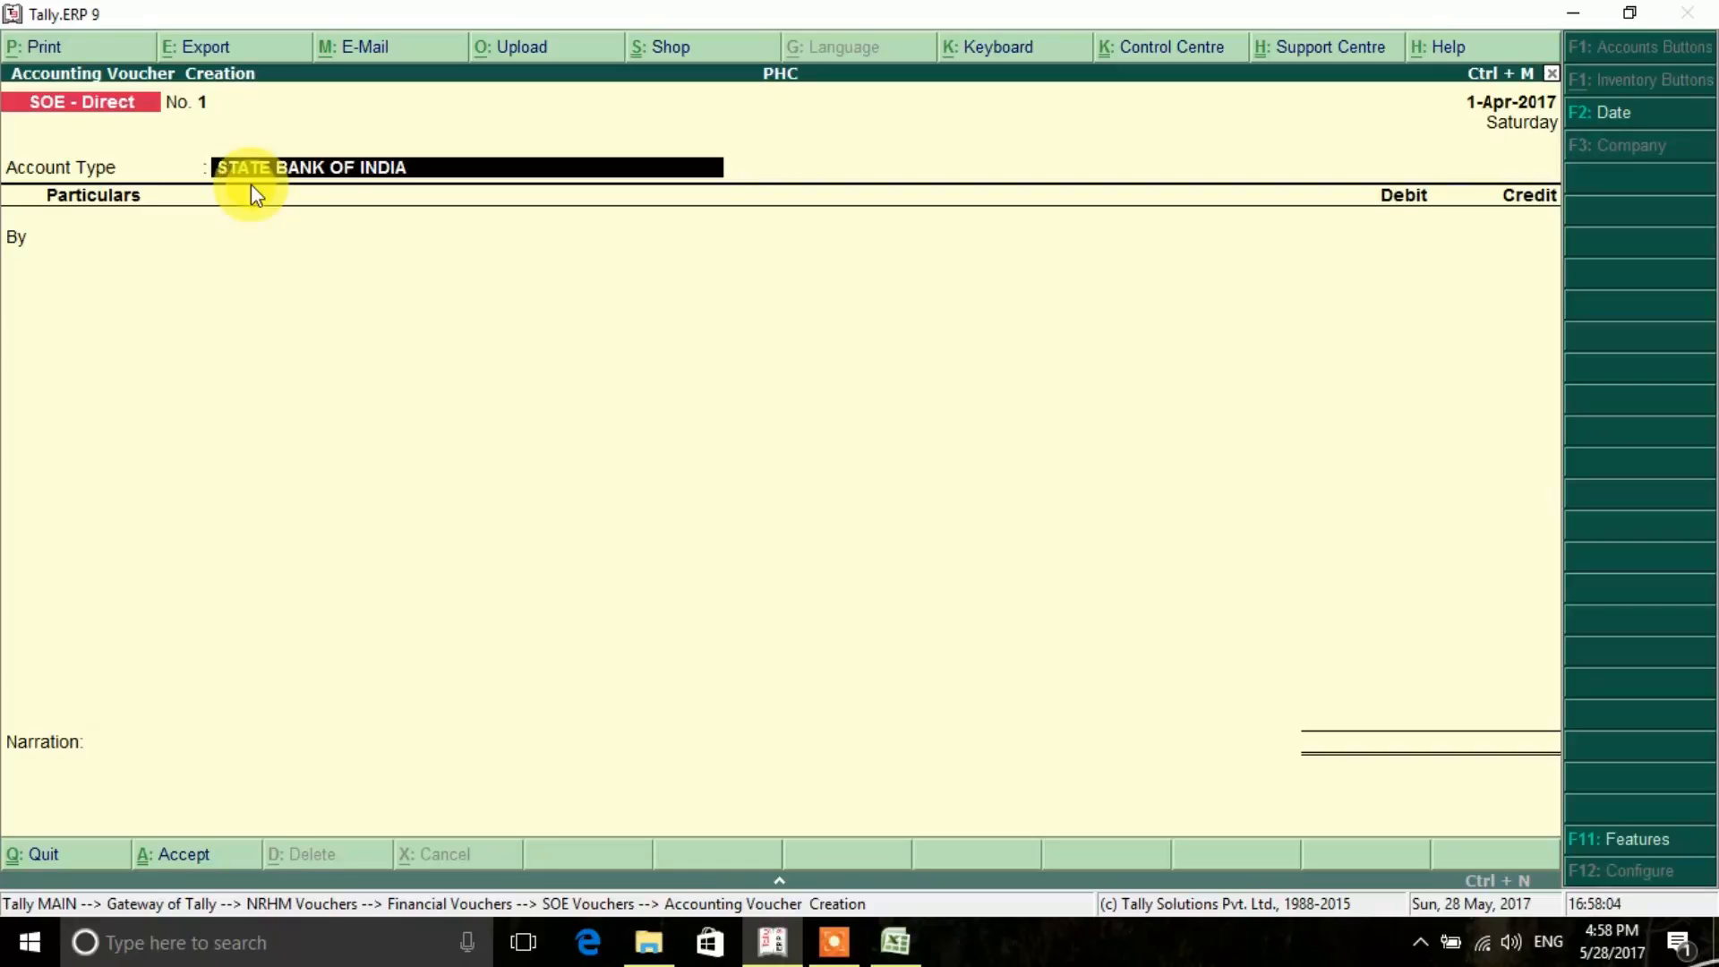
- Accept STATE BANK OF INDIA as account type and allocate the SBI - JDS program to Primary Health Centre - Untied Fund
{"action": "key", "text": "Return"}
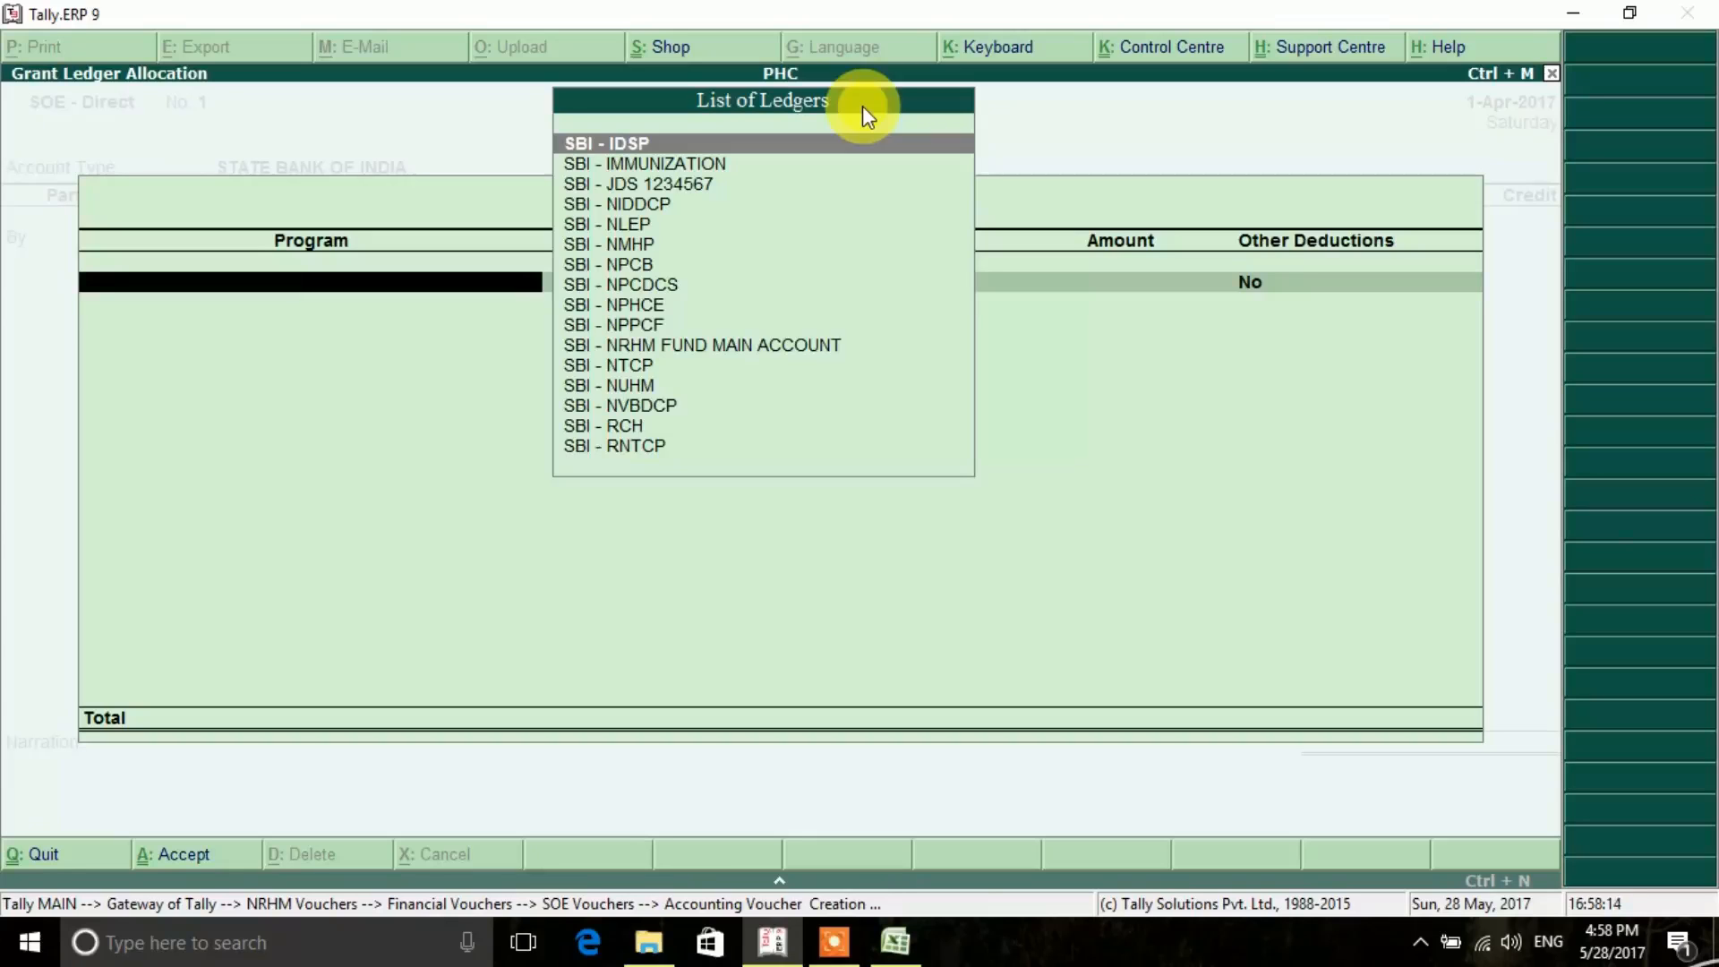
{"action": "key", "text": "Down"}
{"action": "key", "text": "Down"}
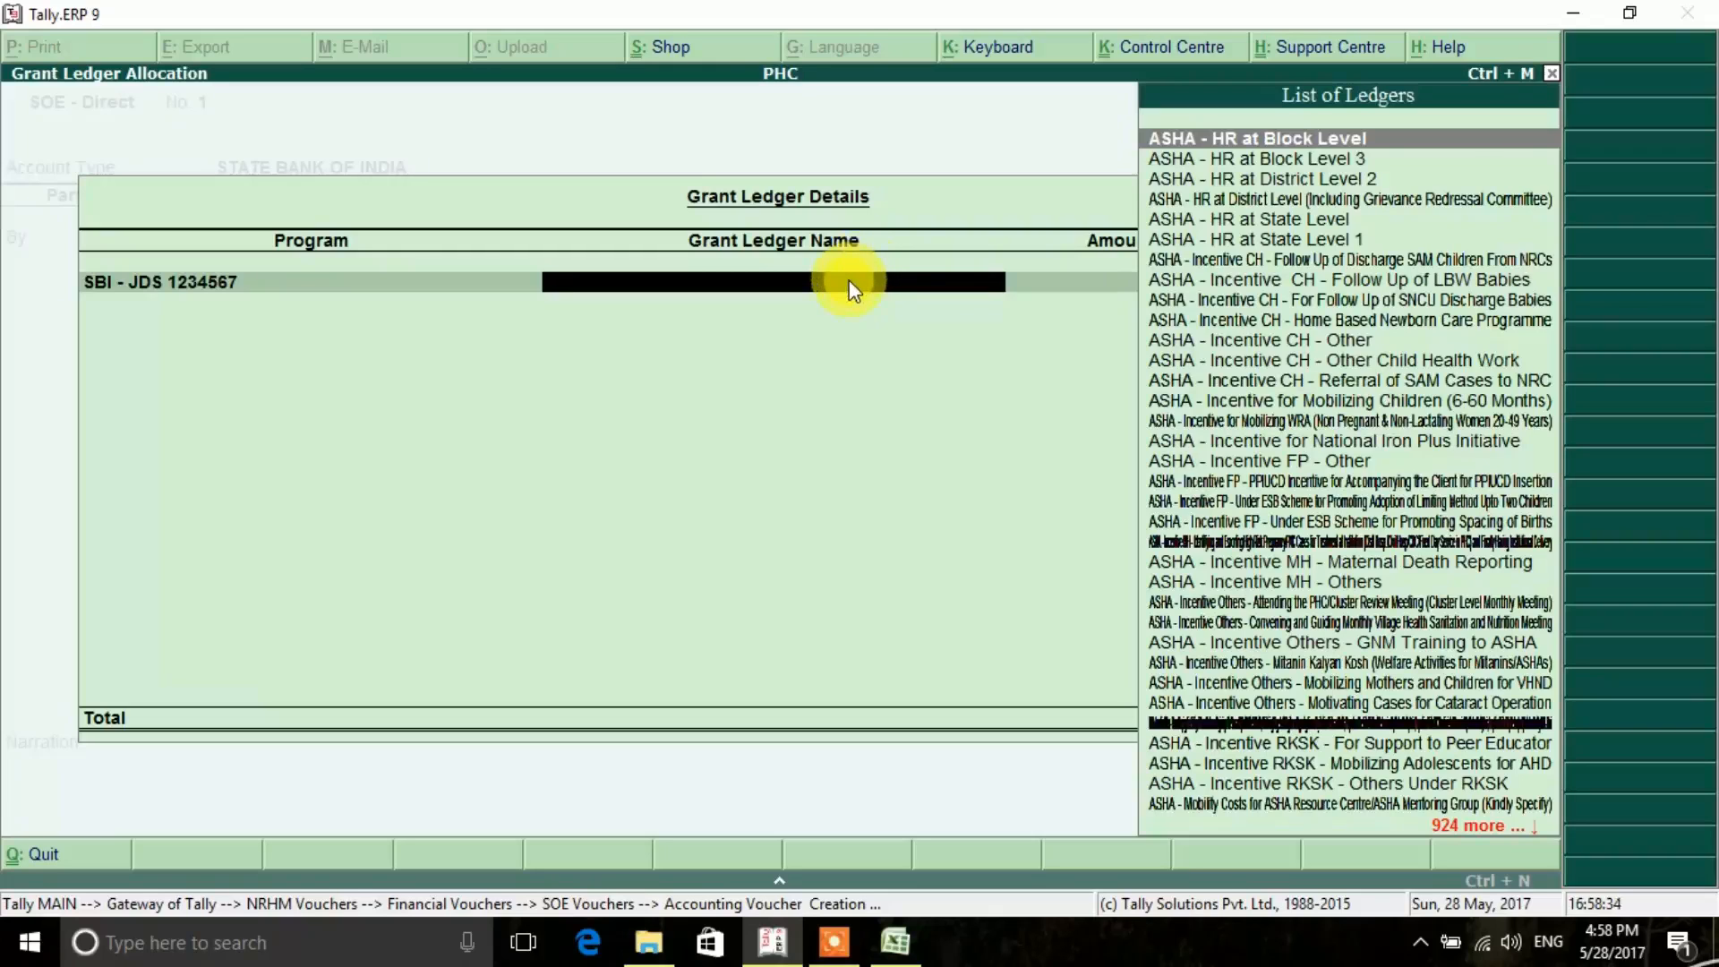
{"action": "type", "text": "Pri"}
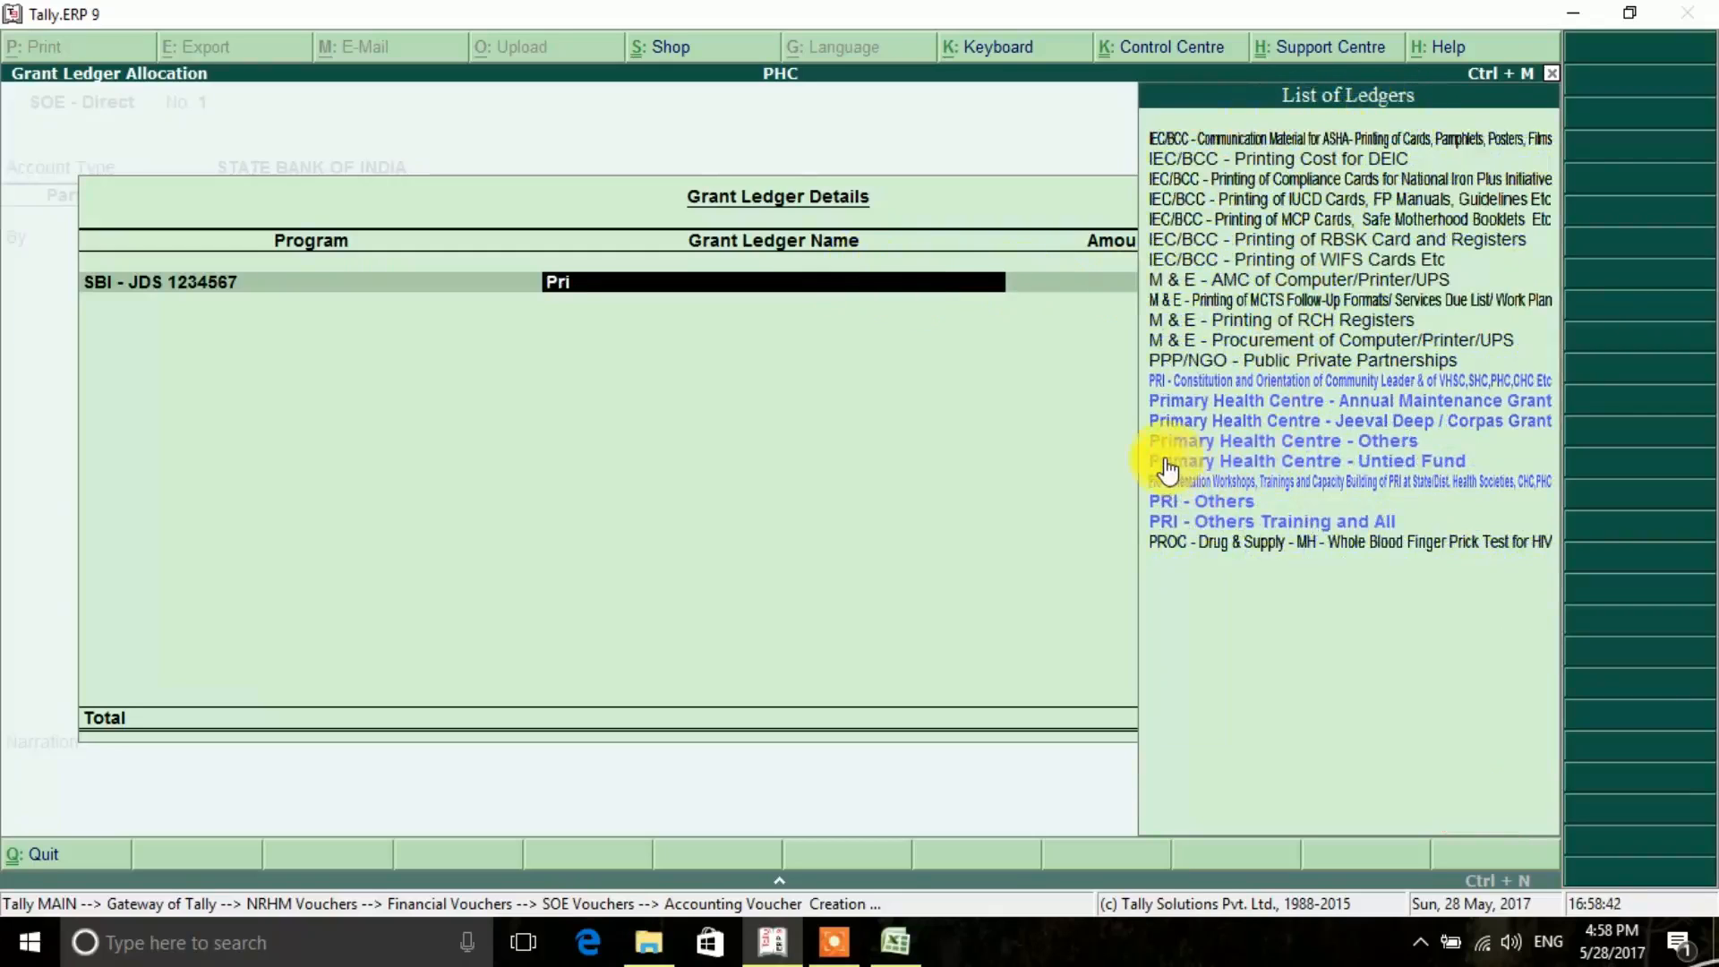
{"action": "left_click", "coordinate": [1329, 460]}
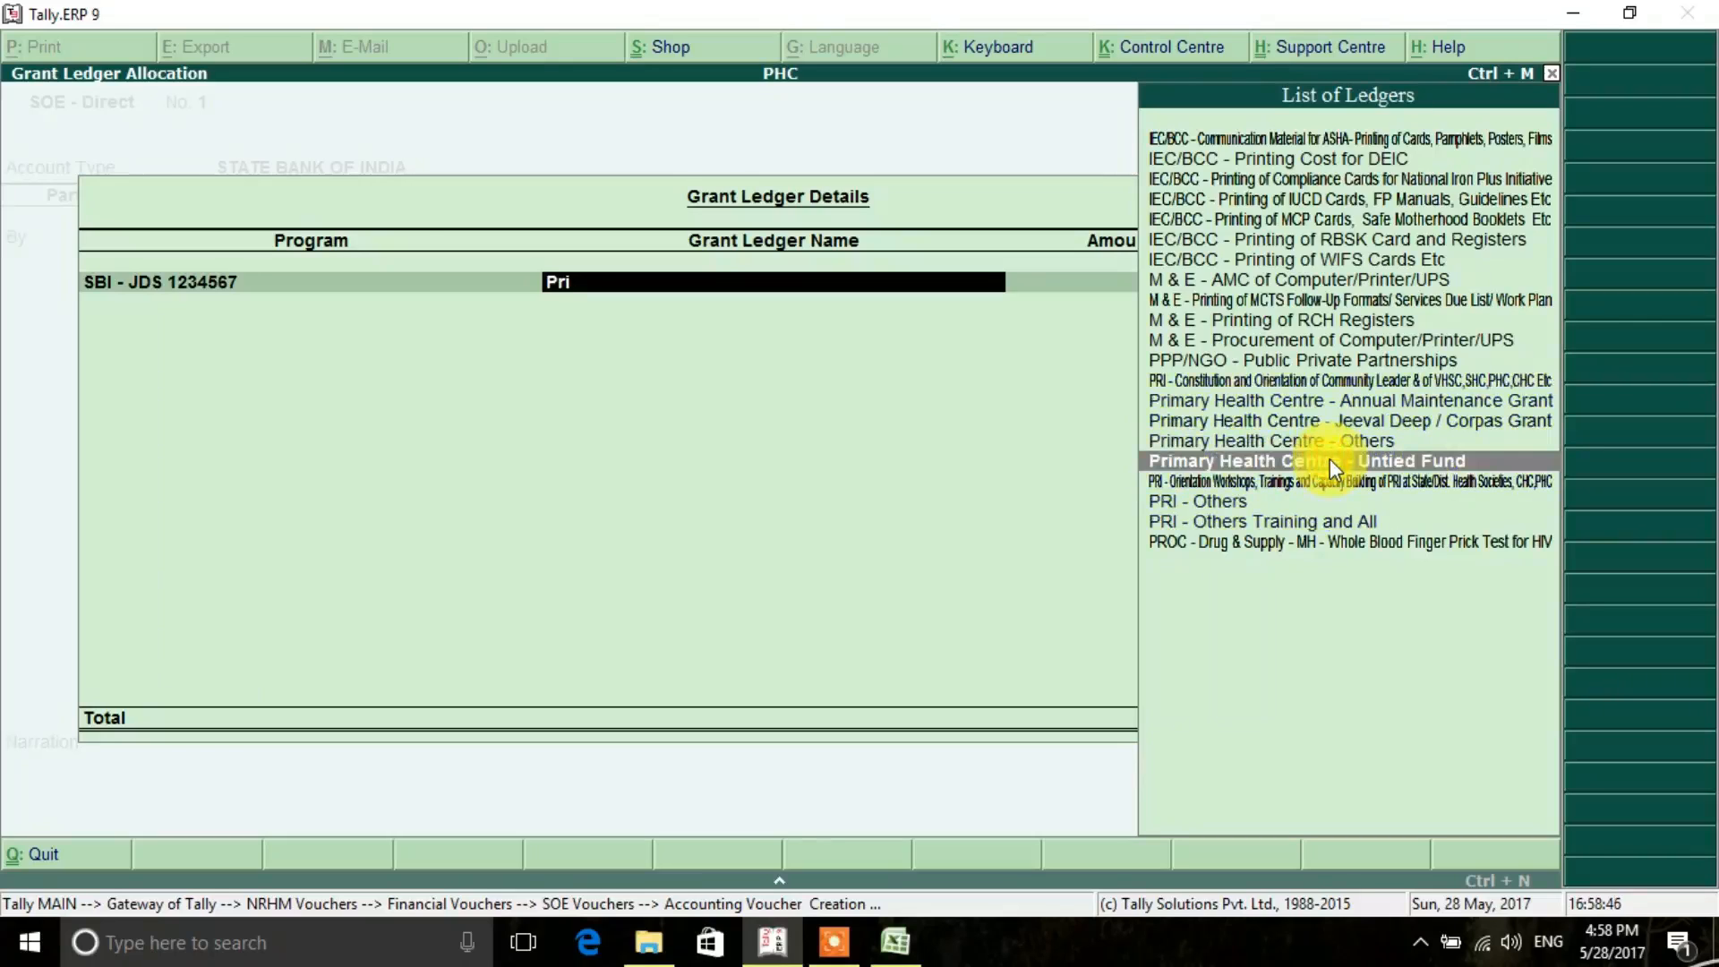
{"action": "key", "text": "Return"}
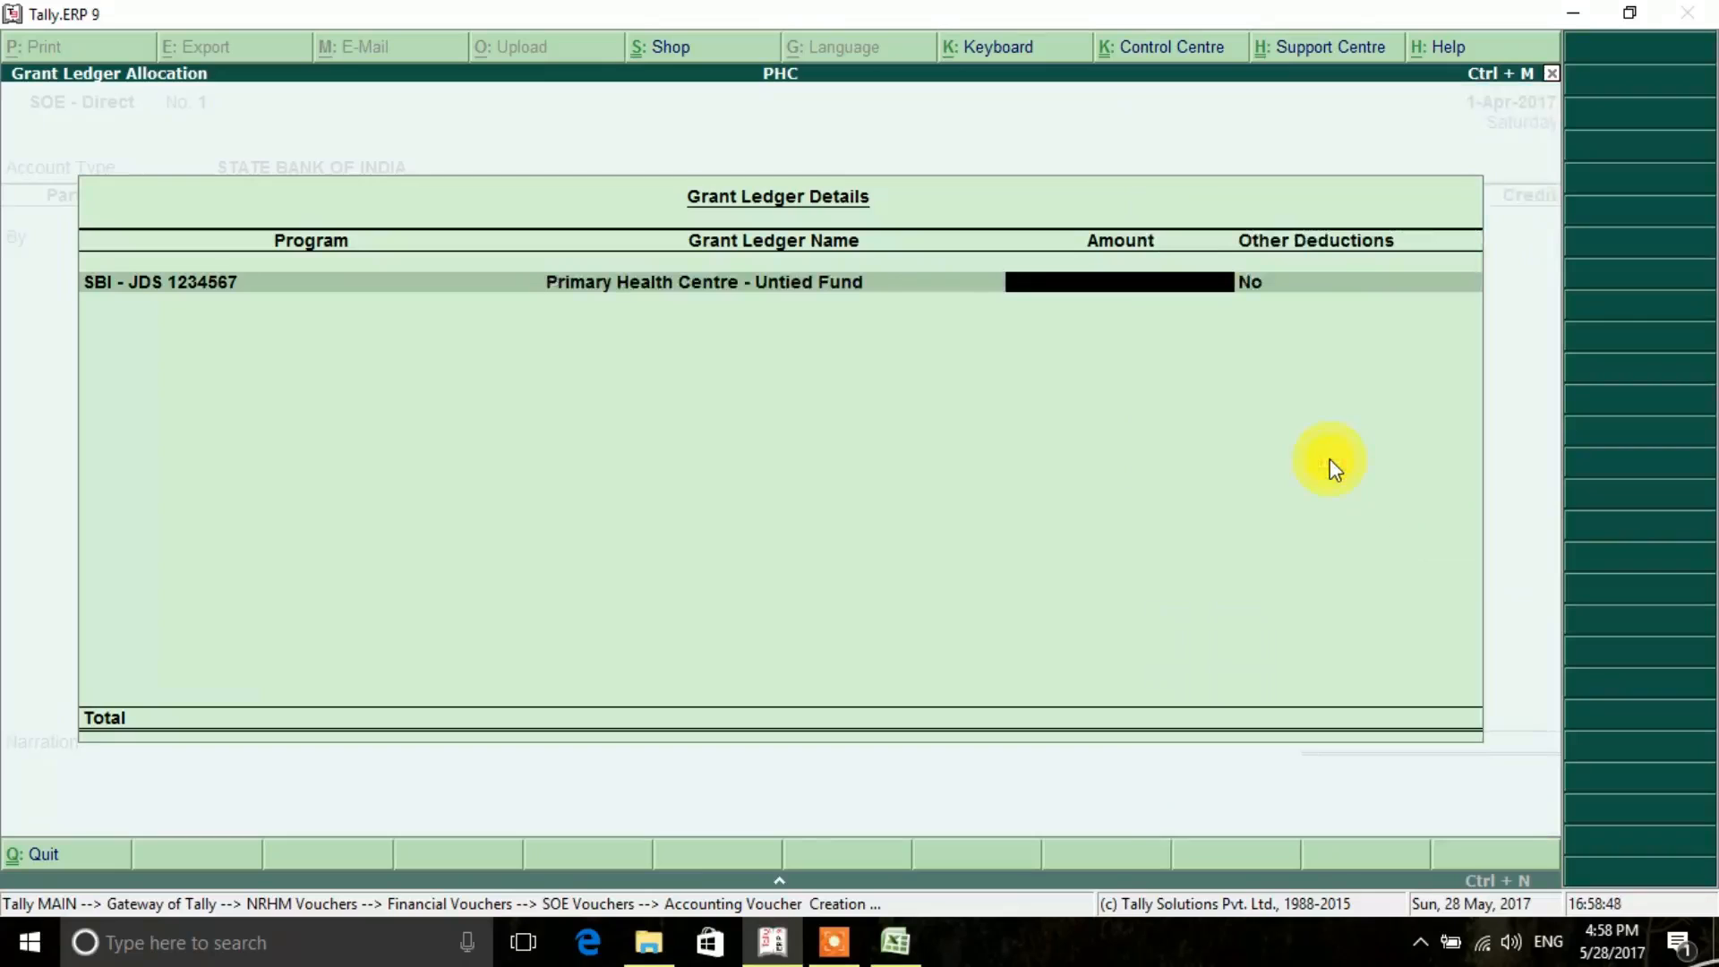
- Look up the first cheque's amount in the Excel register and enter 4500 for the Untied Fund, keeping Other Deductions at No
{"action": "left_click", "coordinate": [895, 940]}
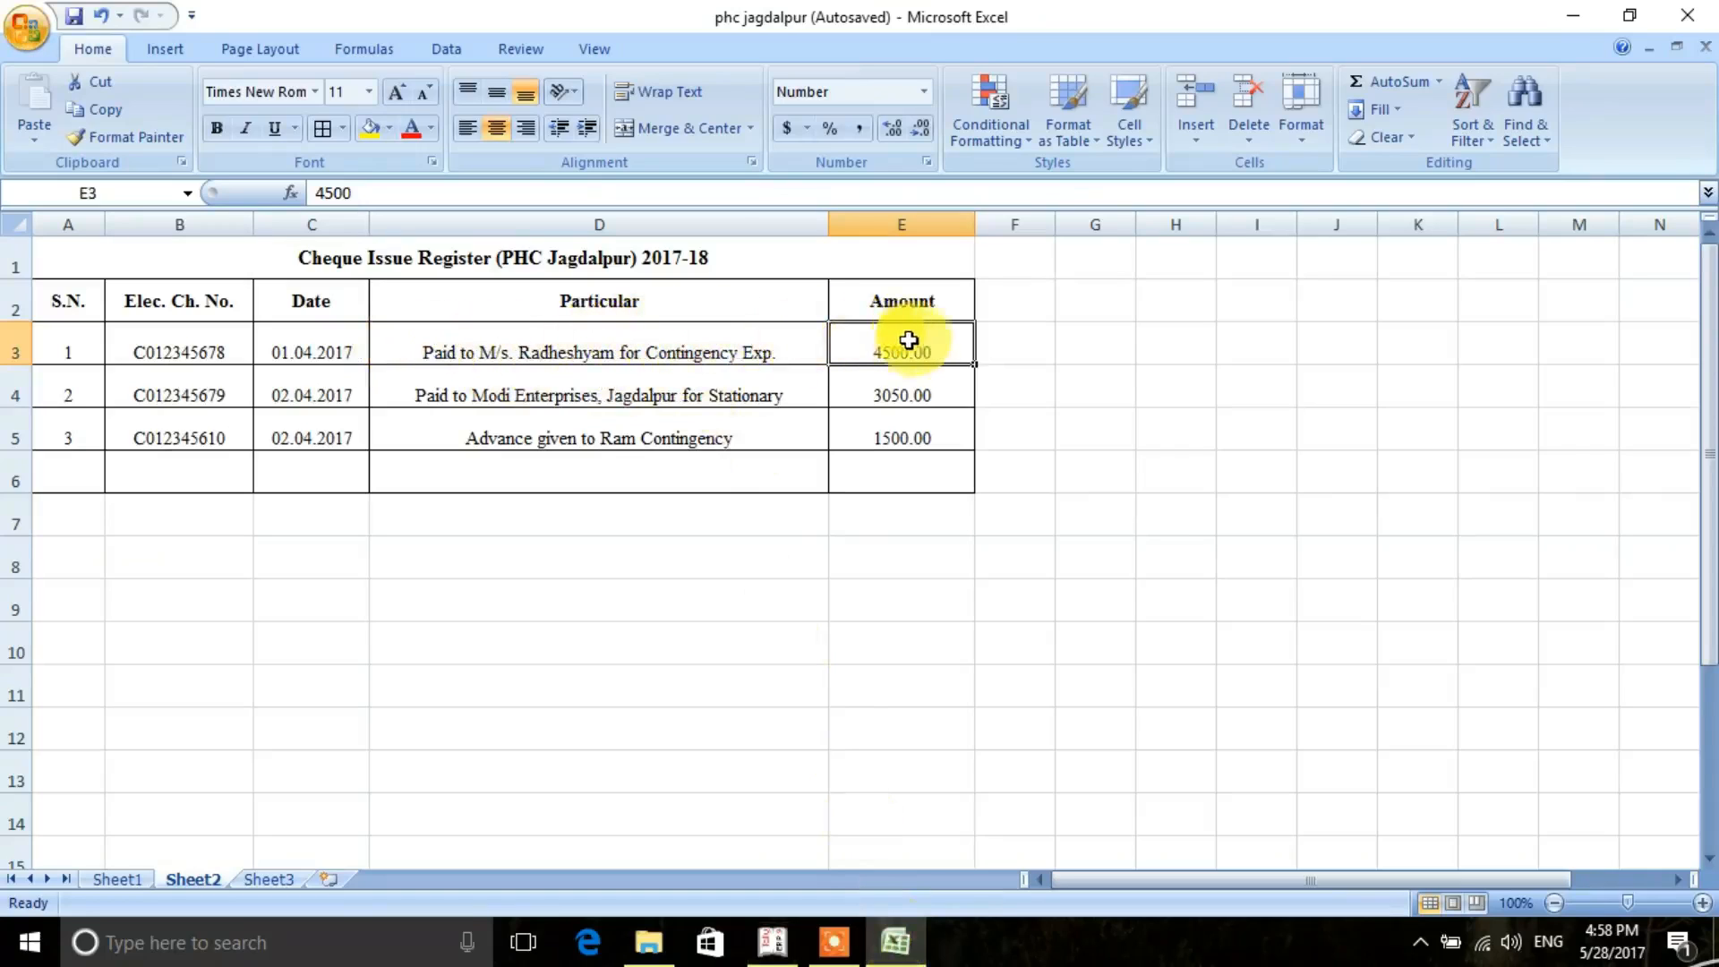
{"action": "left_click", "coordinate": [770, 954]}
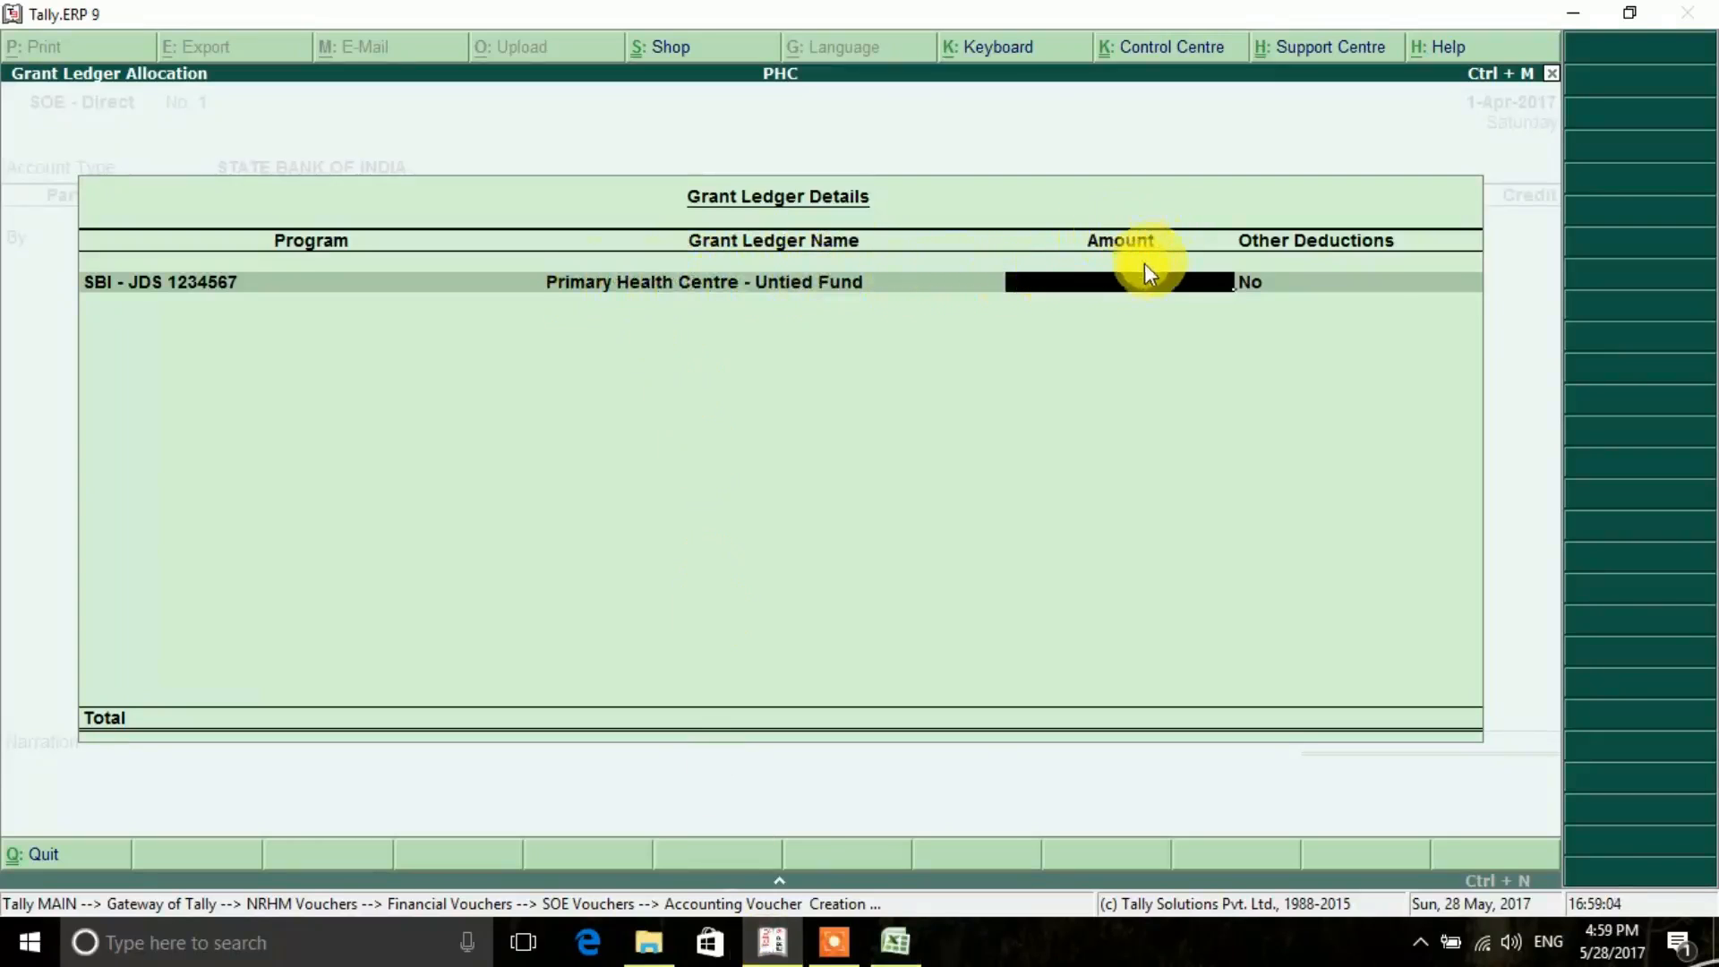
{"action": "left_click", "coordinate": [895, 940]}
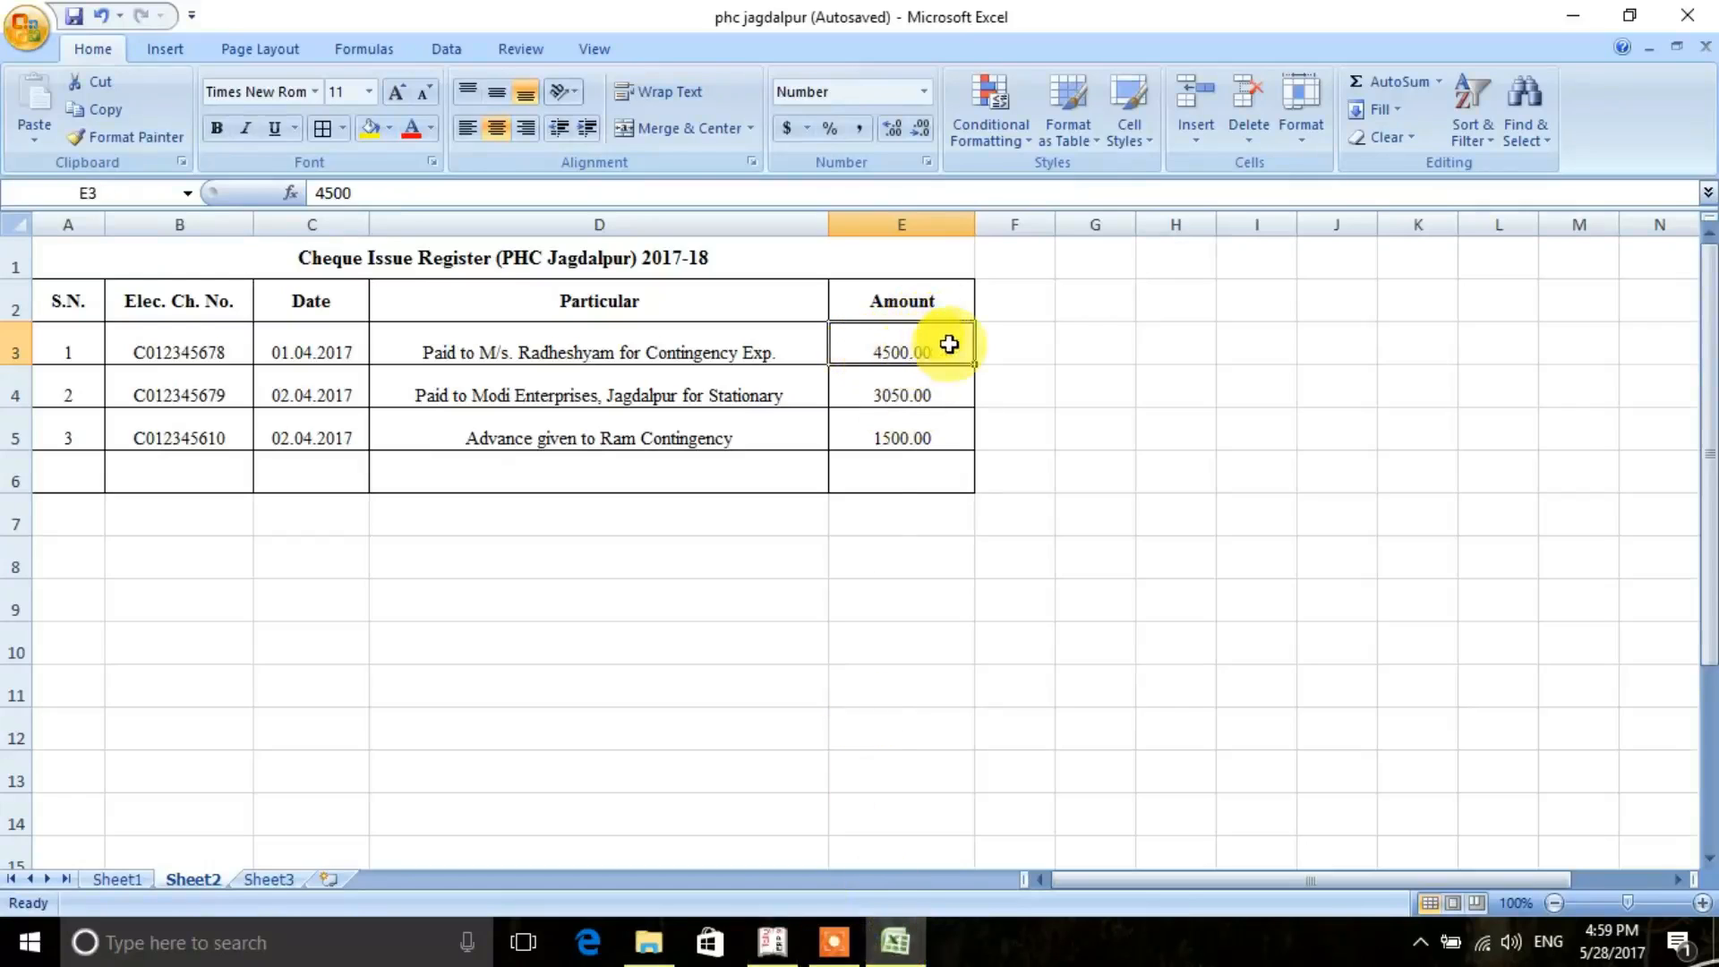
{"action": "left_click", "coordinate": [773, 940]}
{"action": "type", "text": "4500"}
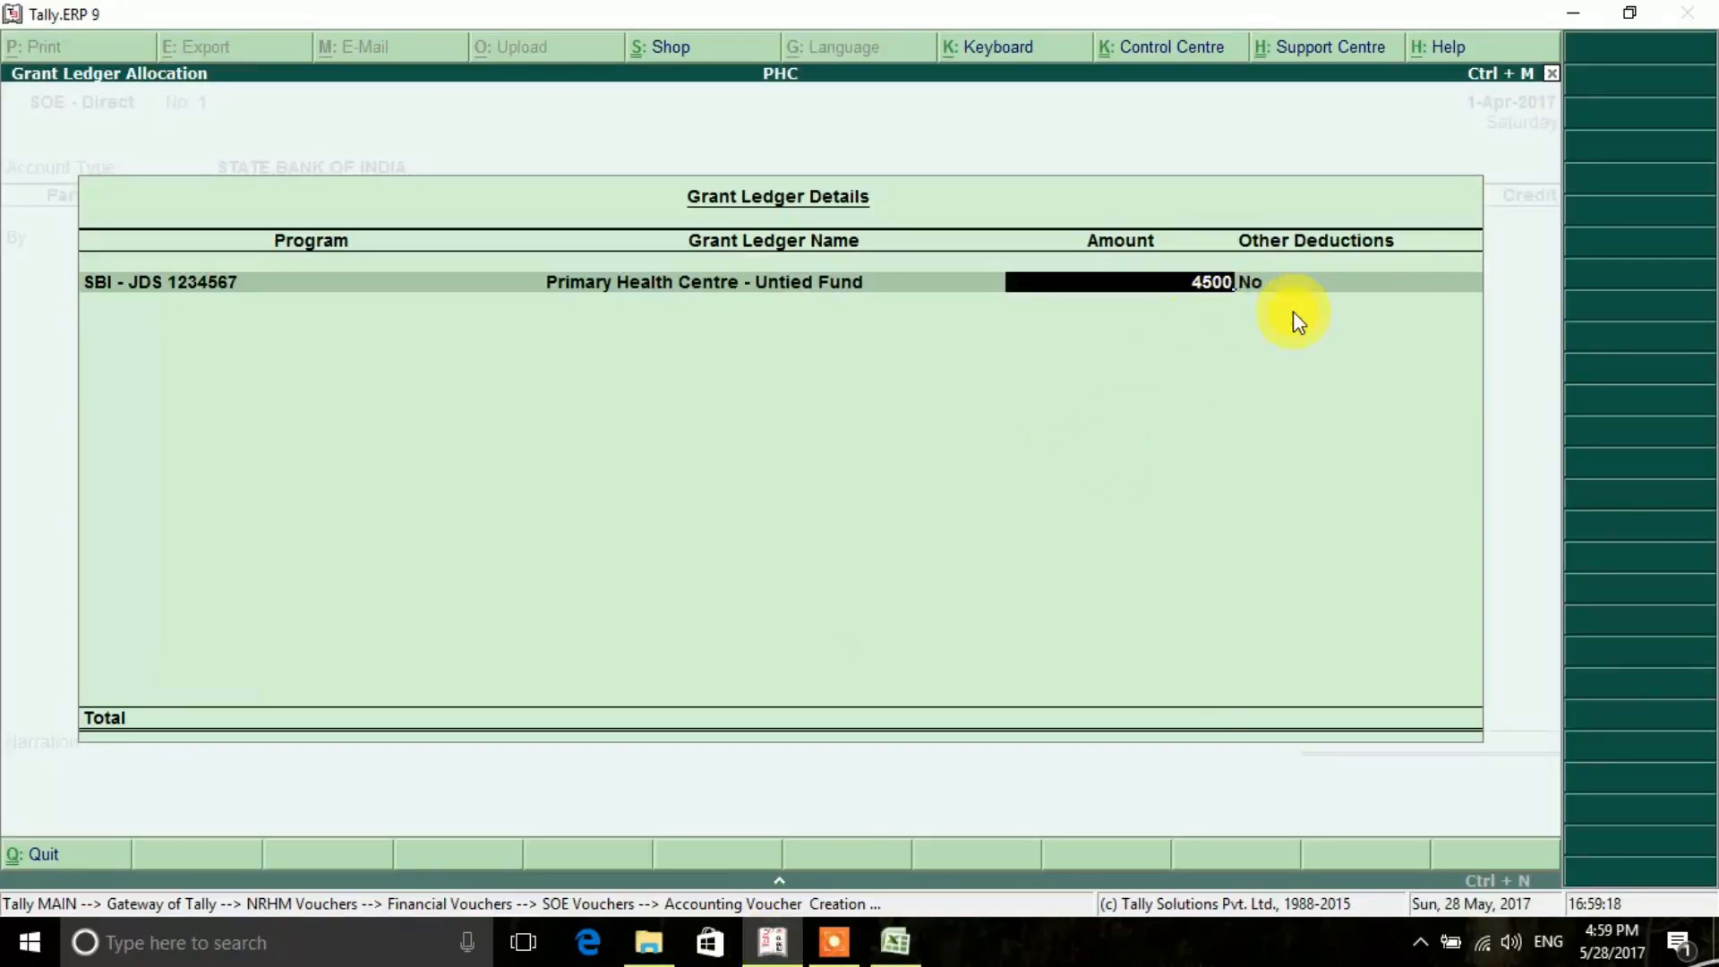
{"action": "key", "text": "Return"}
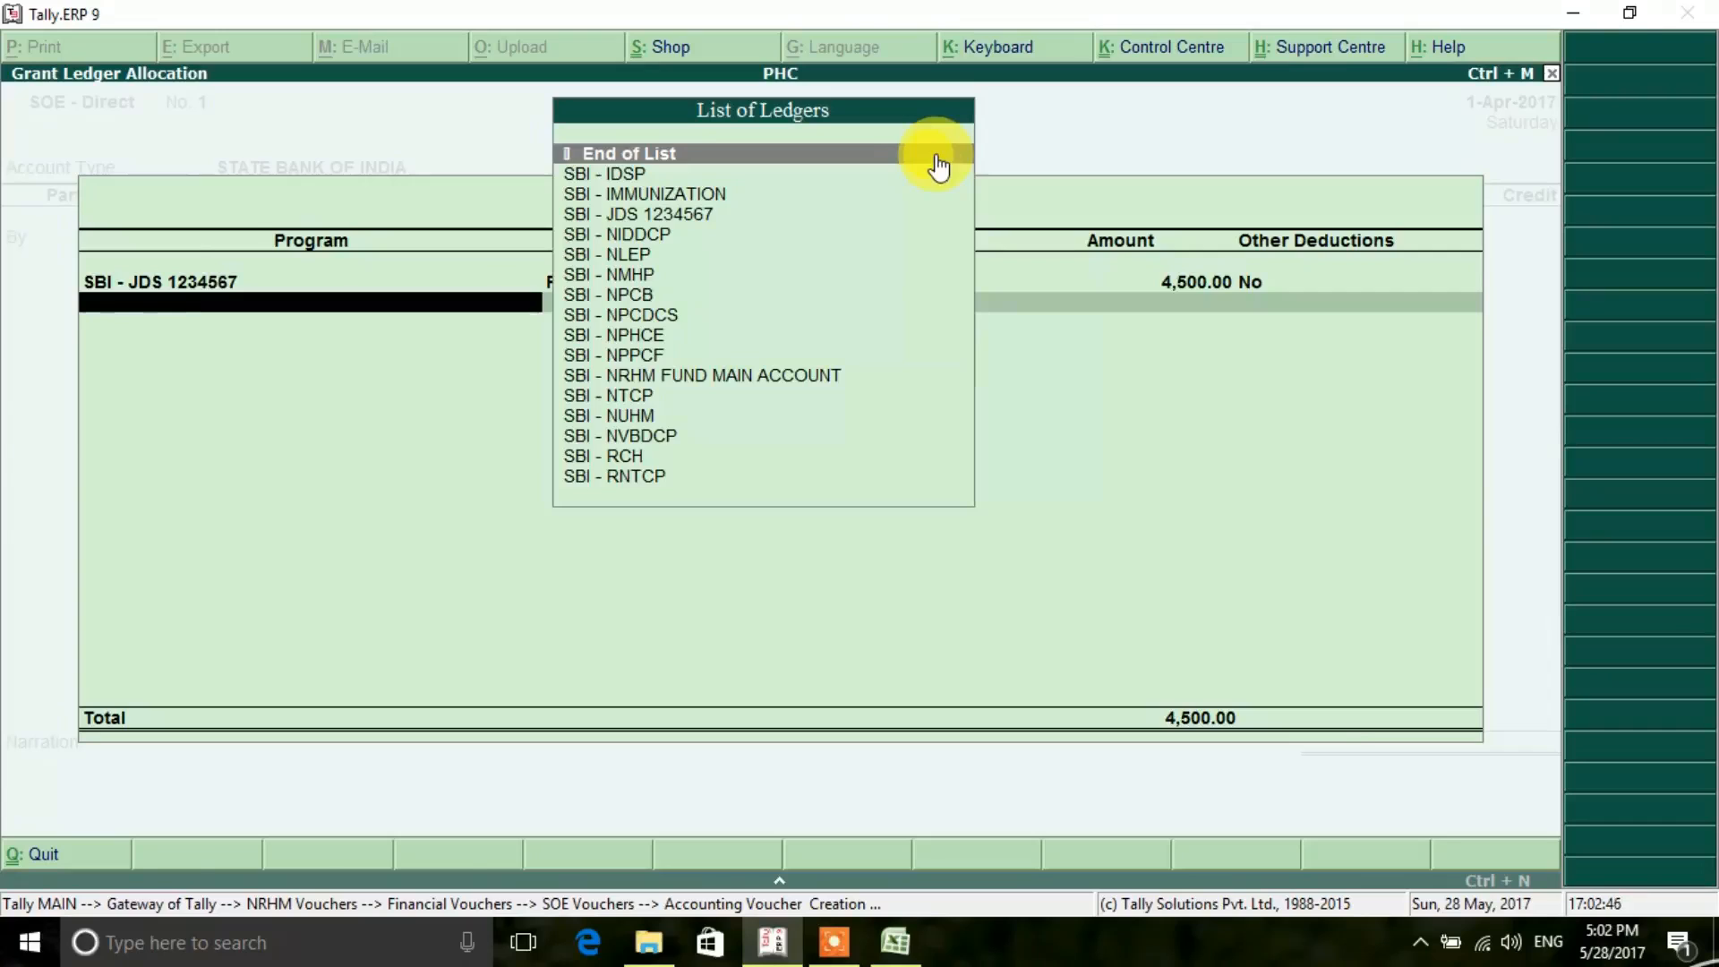
- Finish the grant ledger allocation and accept the voucher's Untied Fund debit lines of 4,500 up to the bank allocation
{"action": "left_click", "coordinate": [937, 156]}
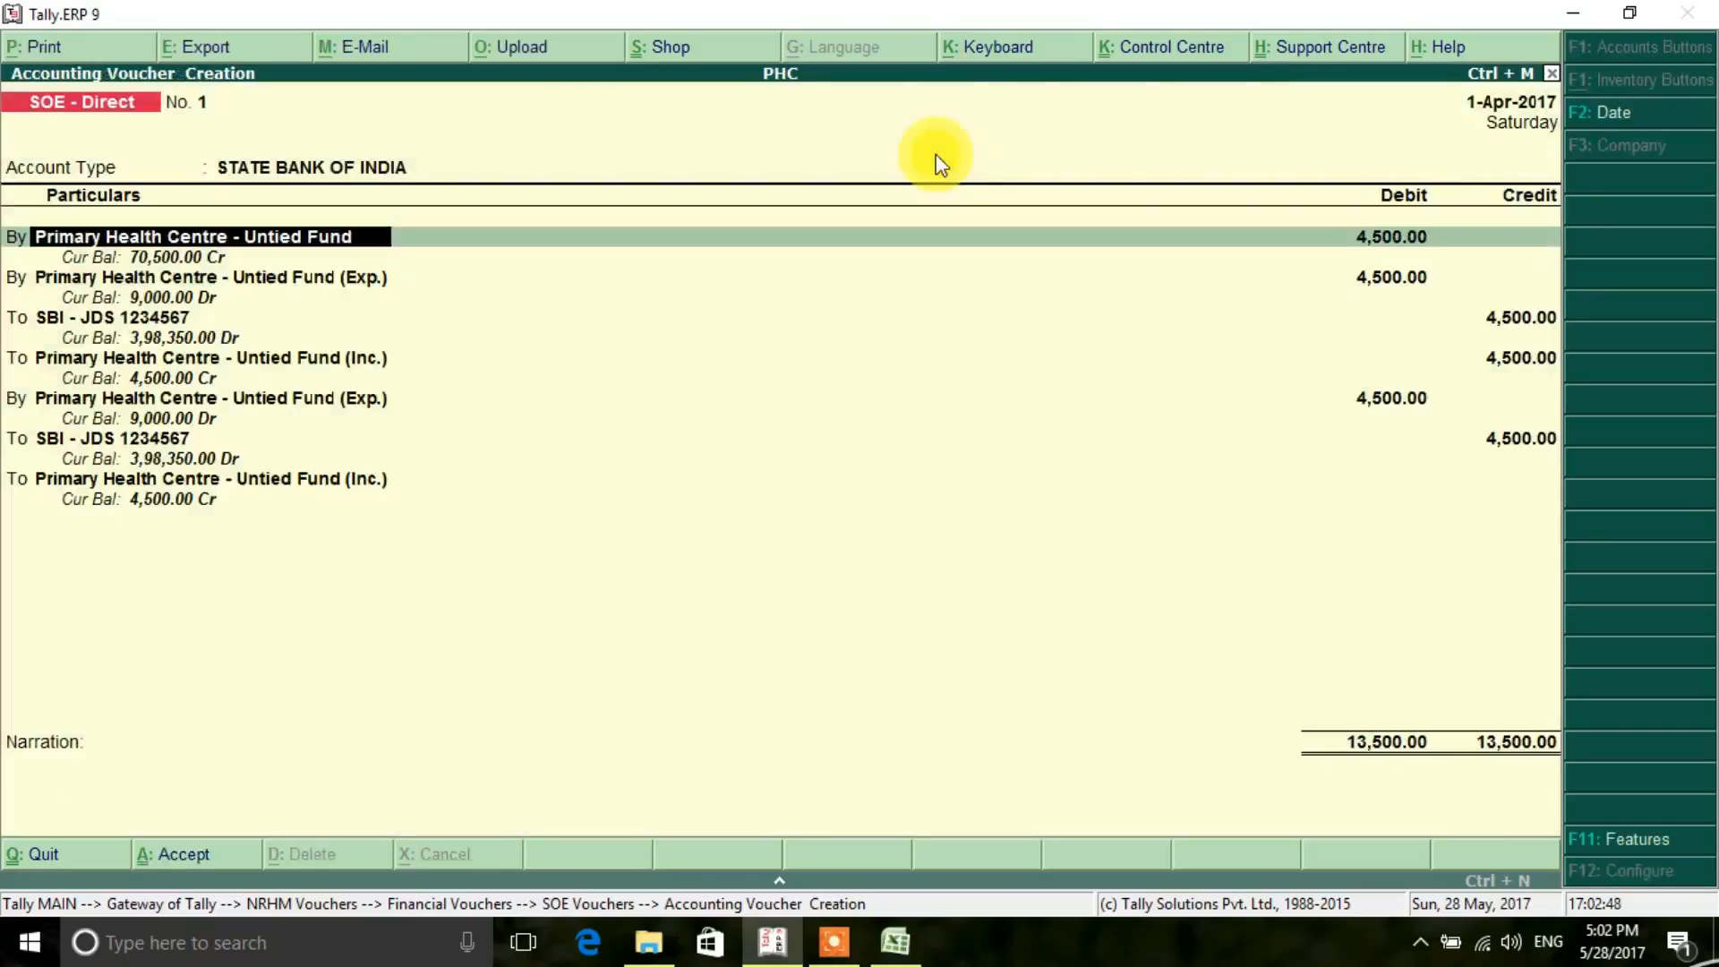
{"action": "key", "text": "Return"}
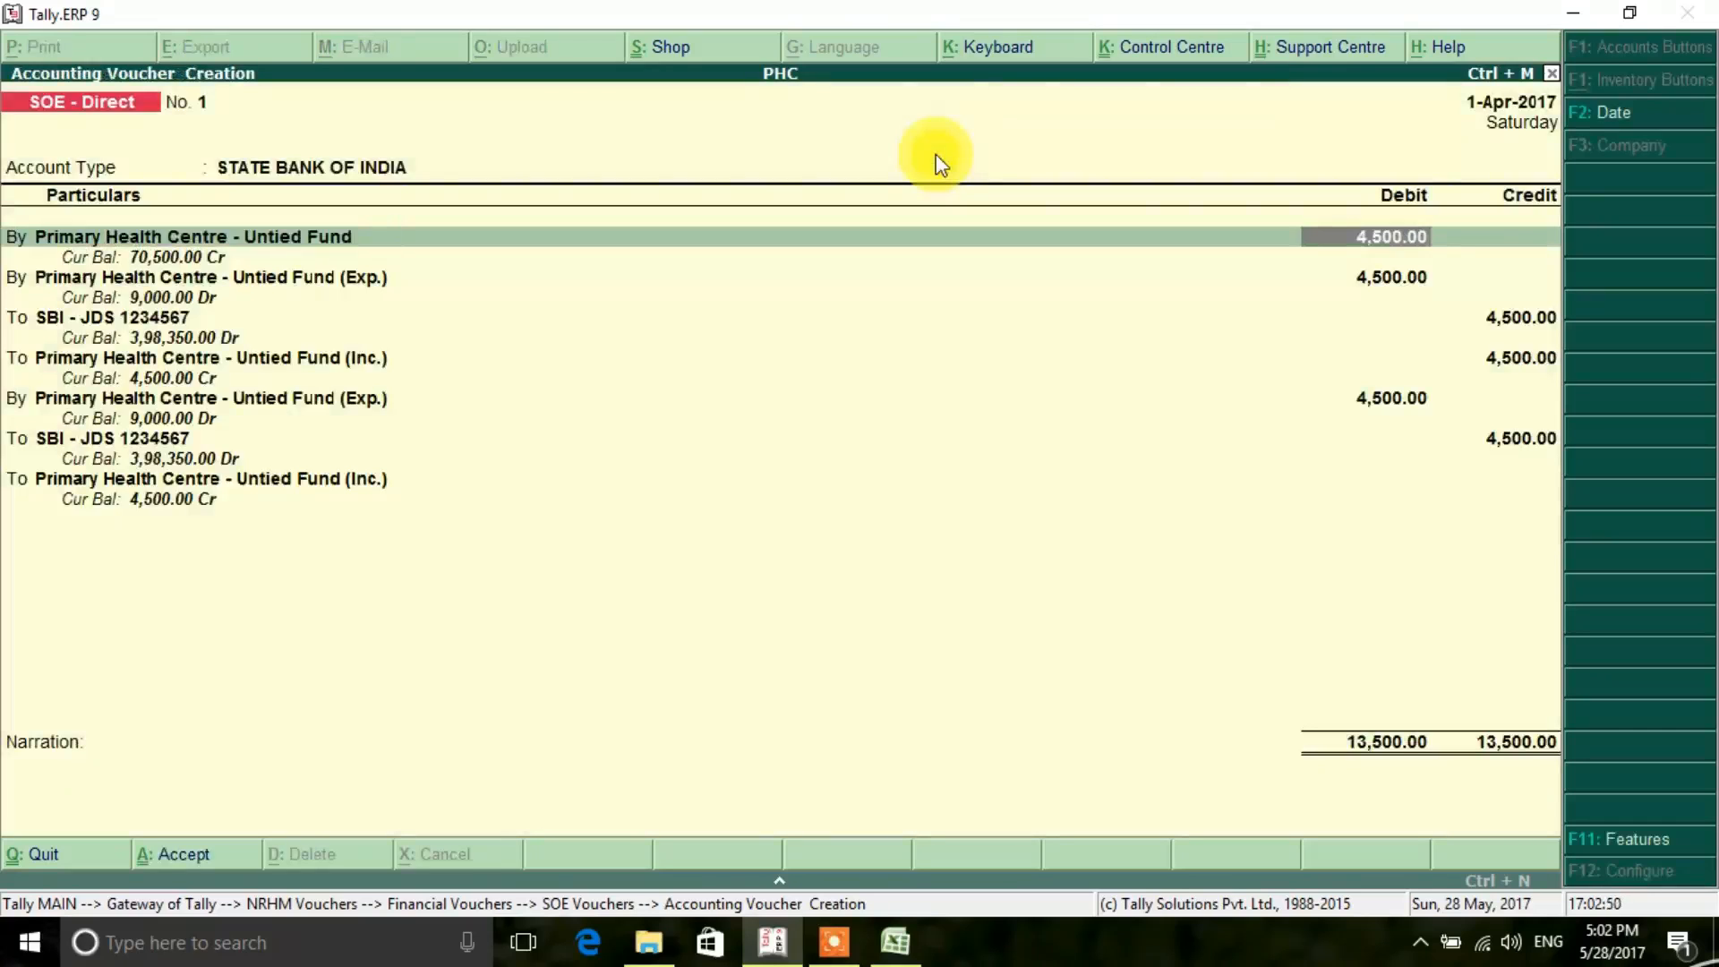
{"action": "key", "text": "Return"}
{"action": "key", "text": "Return"}
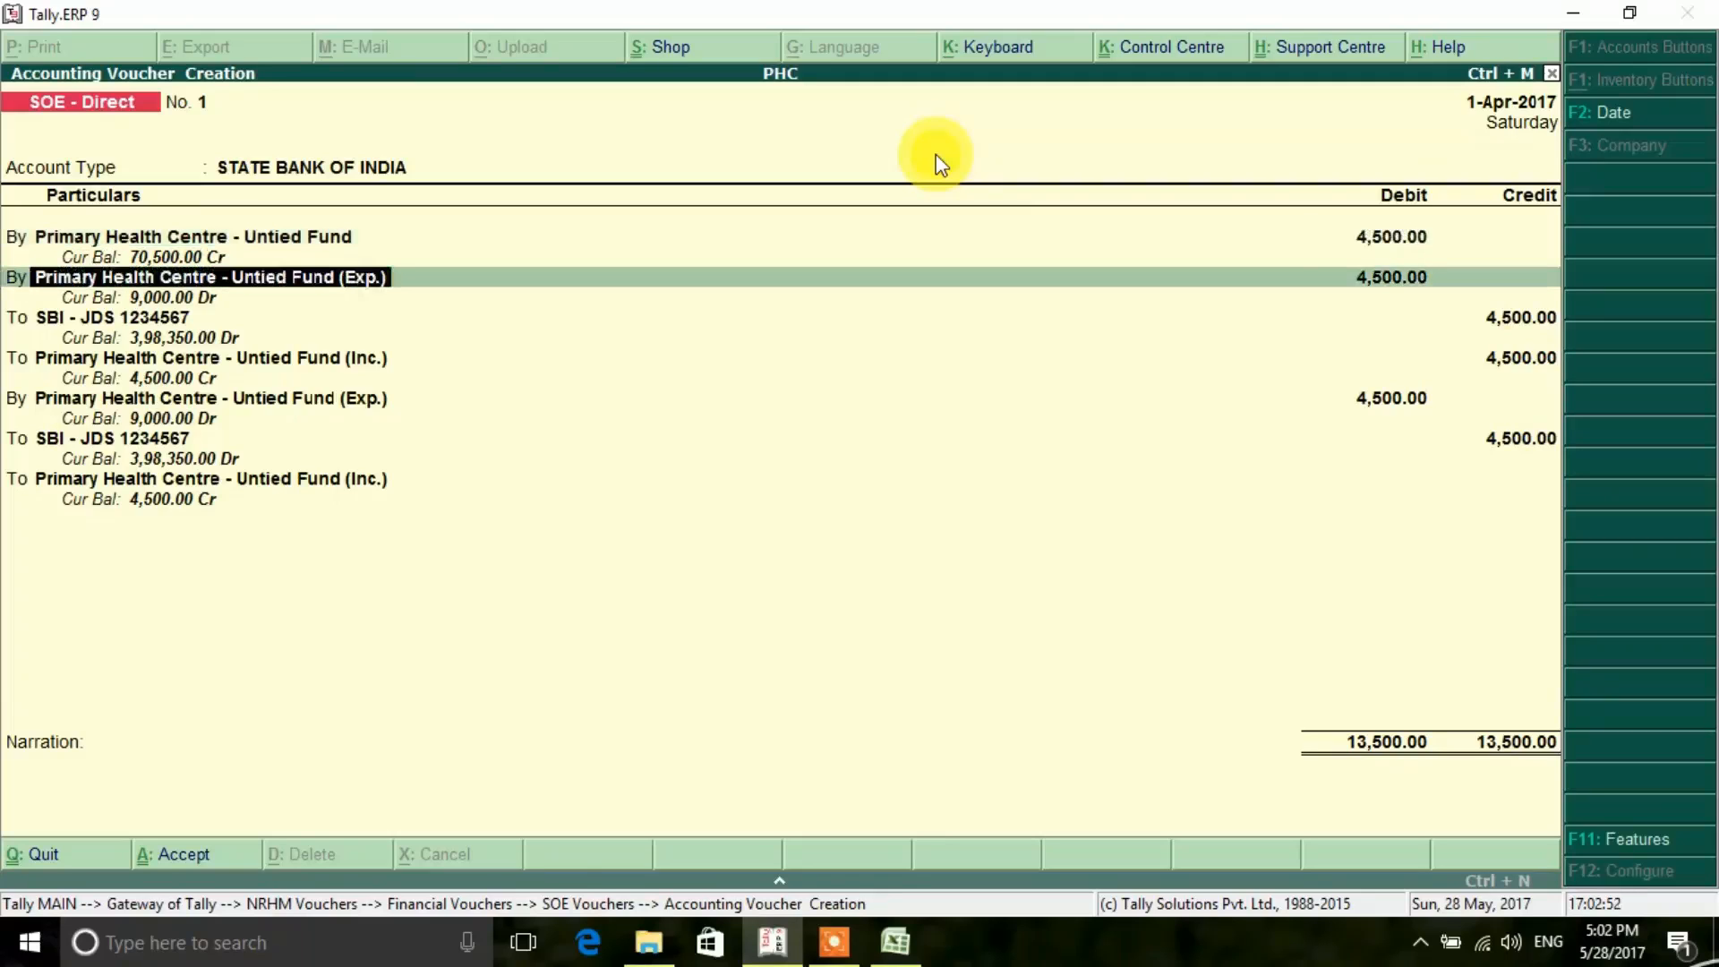
{"action": "key", "text": "Return"}
{"action": "key", "text": "Return"}
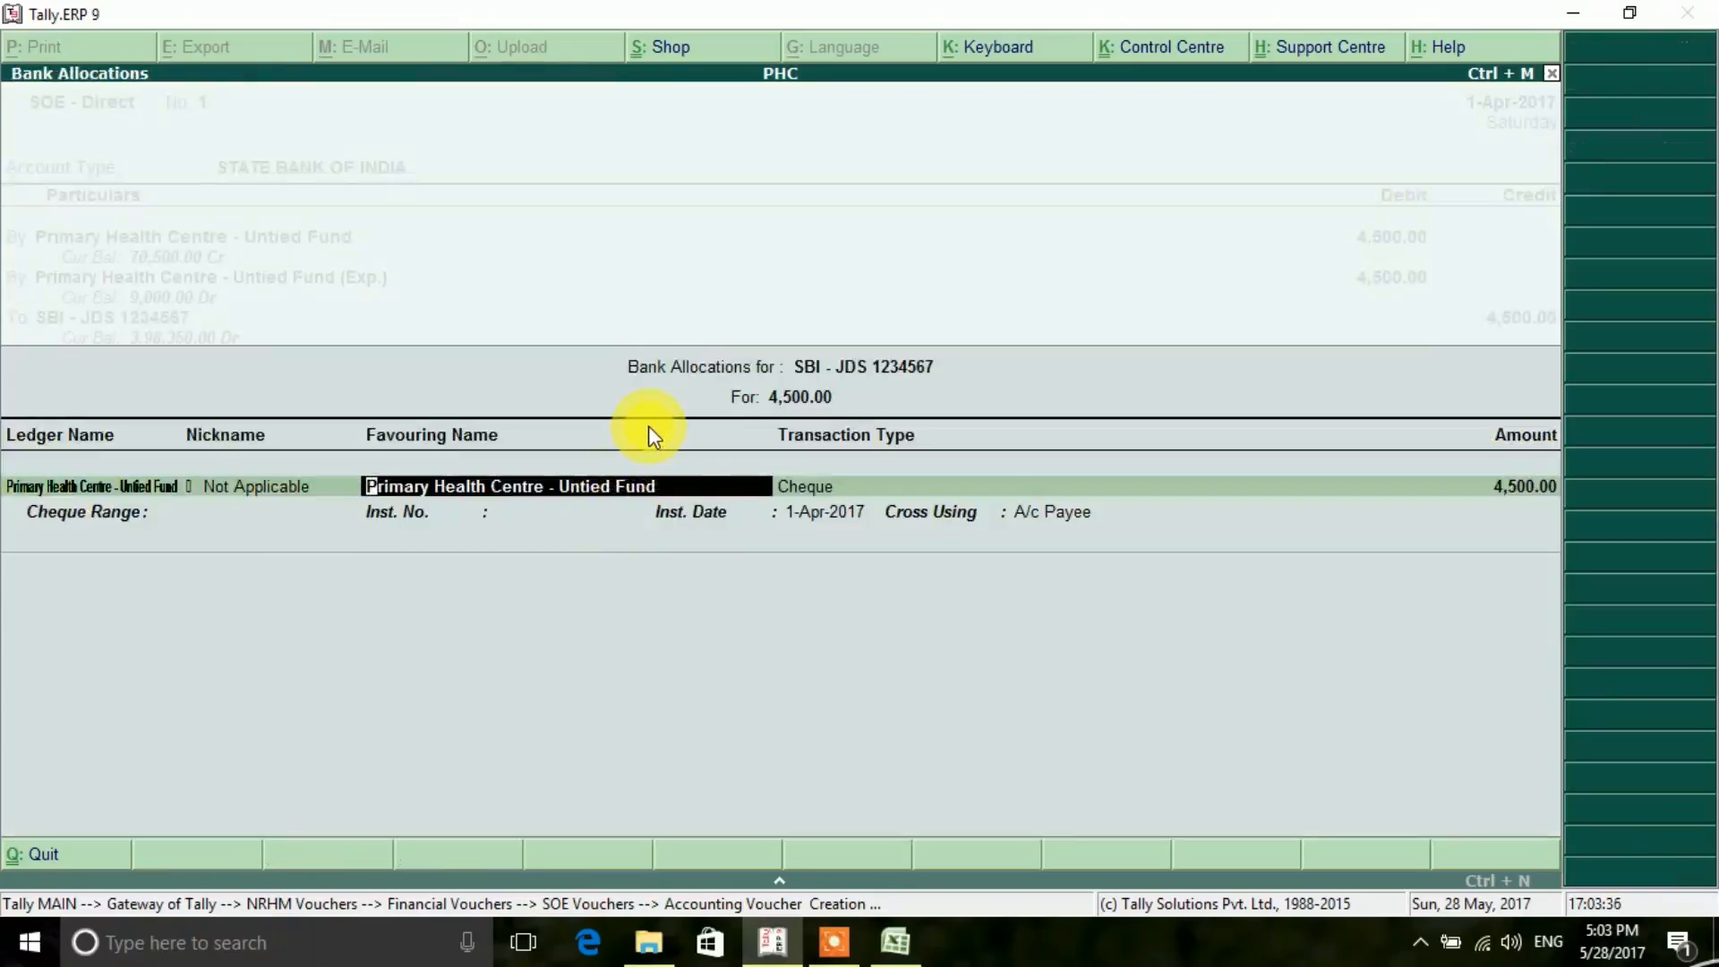
- In the SBI - JDS bank allocation, keep the favouring name, choose Electronic Cheque as transaction type and accept the 4,500 amount
{"action": "key", "text": "Return"}
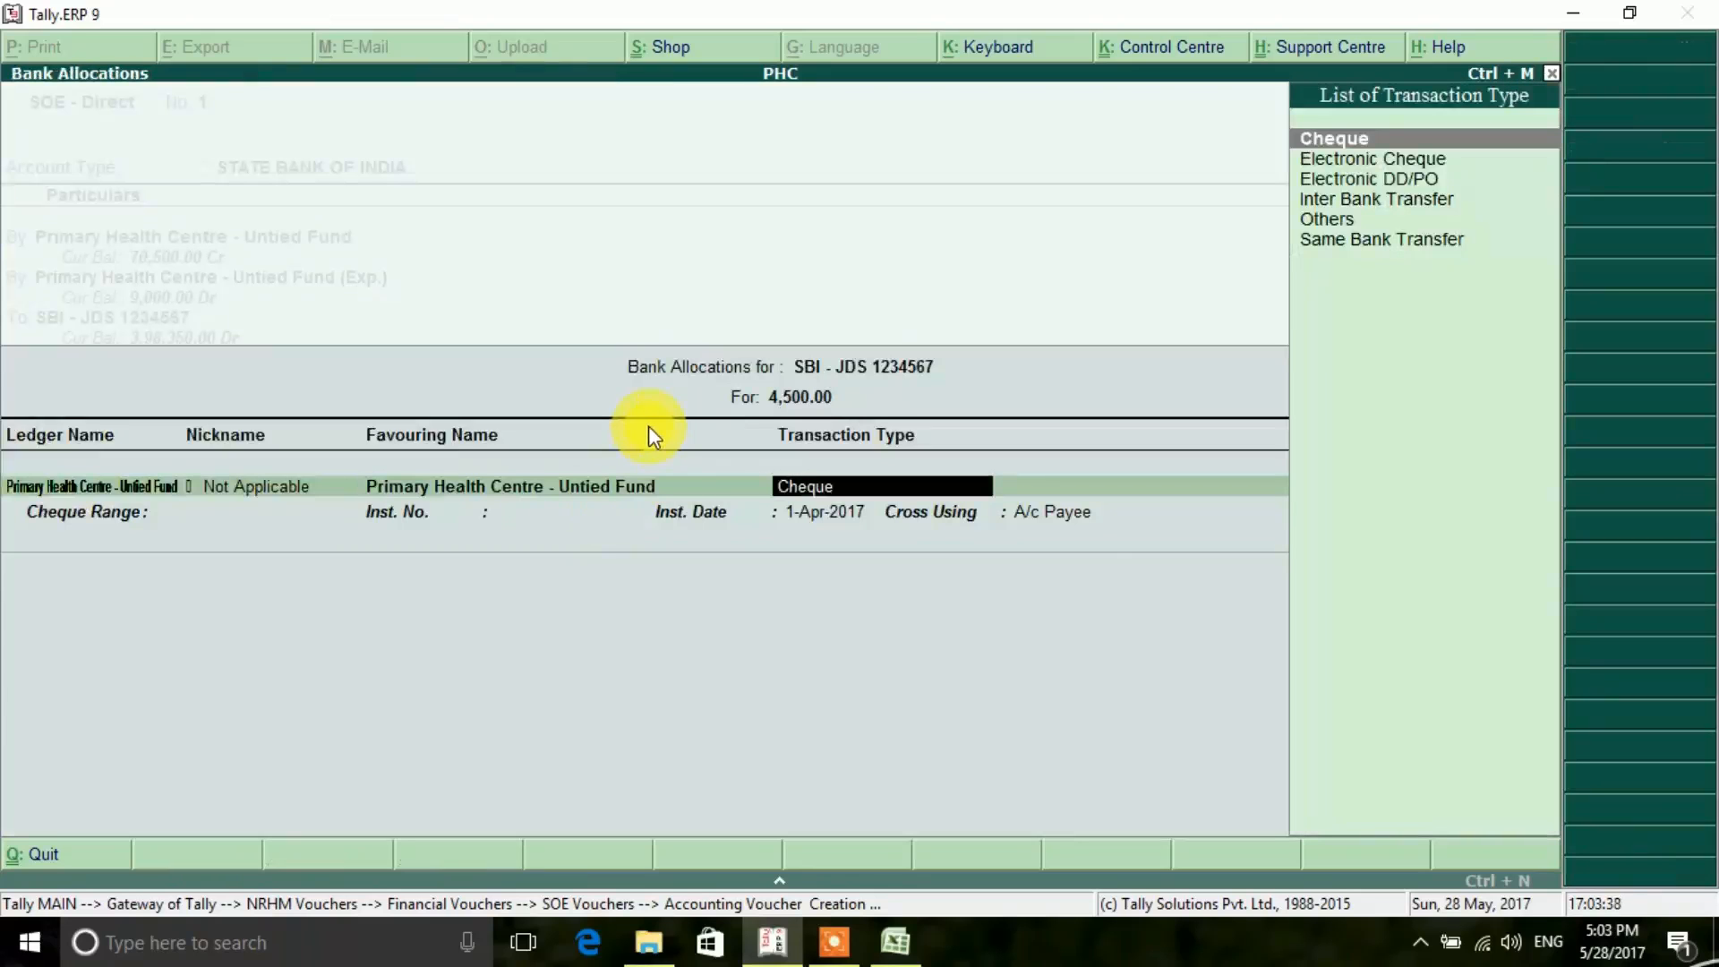
{"action": "key", "text": "Down"}
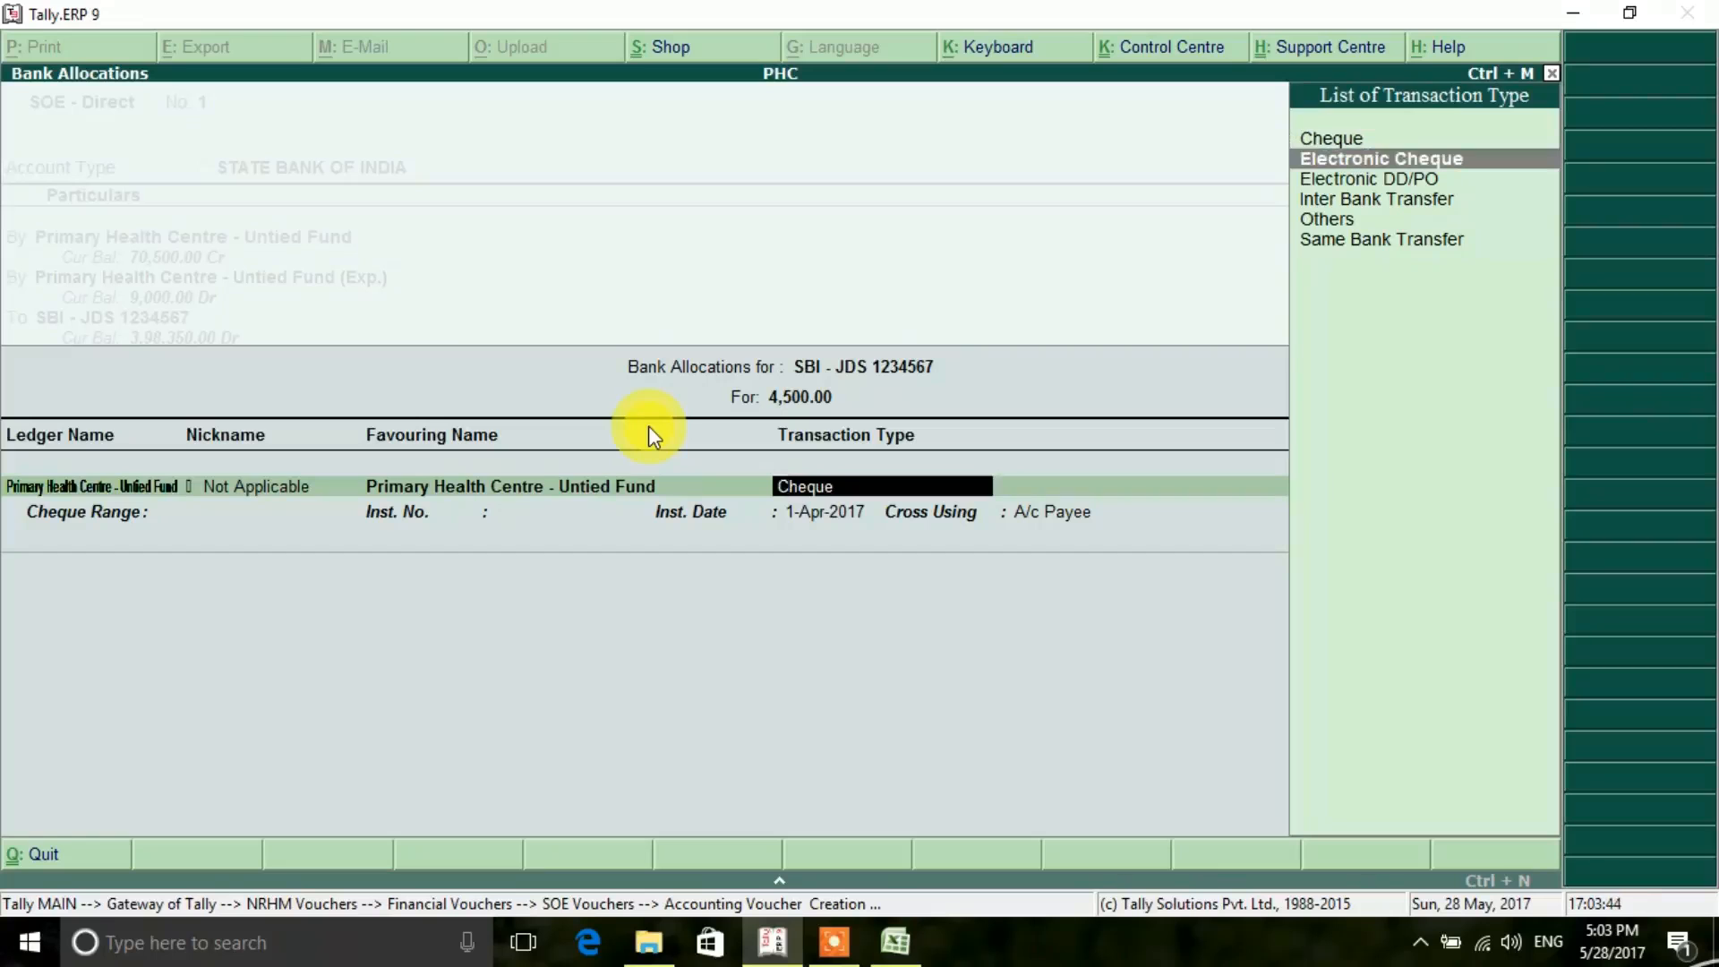
{"action": "key", "text": "Return"}
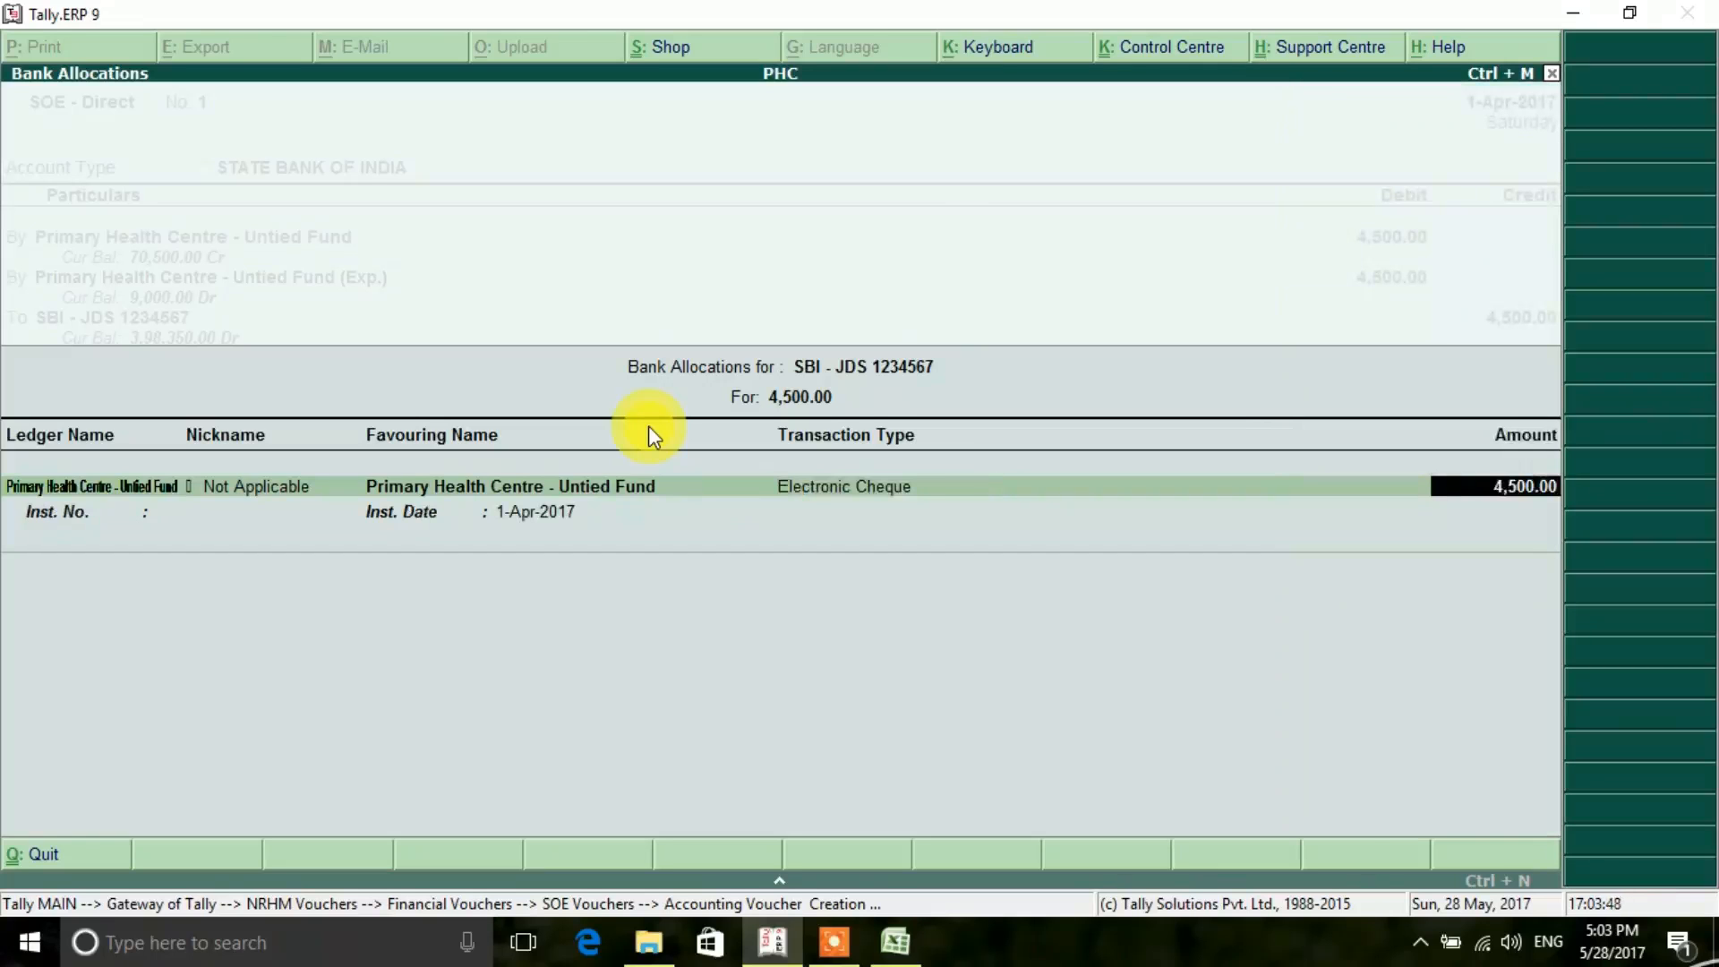
{"action": "key", "text": "Return"}
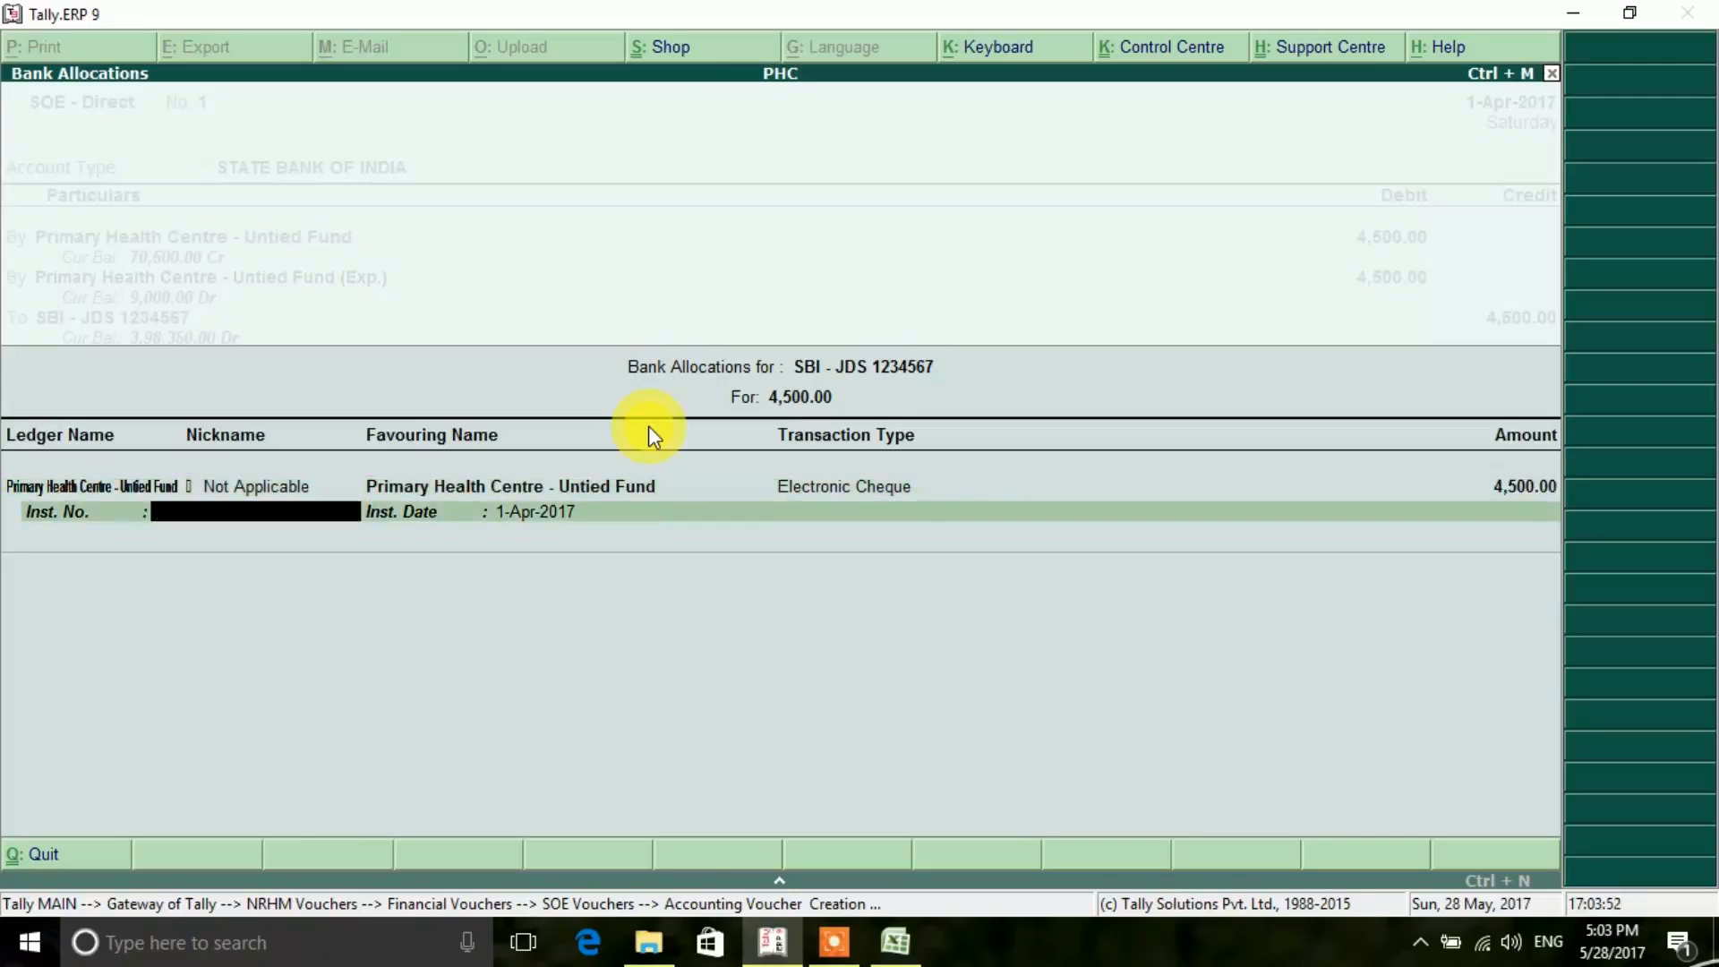
- Look up the first cheque's number in the Excel register, enter it as the Tally instrument number and accept the date 1-Apr-2017
{"action": "left_click", "coordinate": [894, 948]}
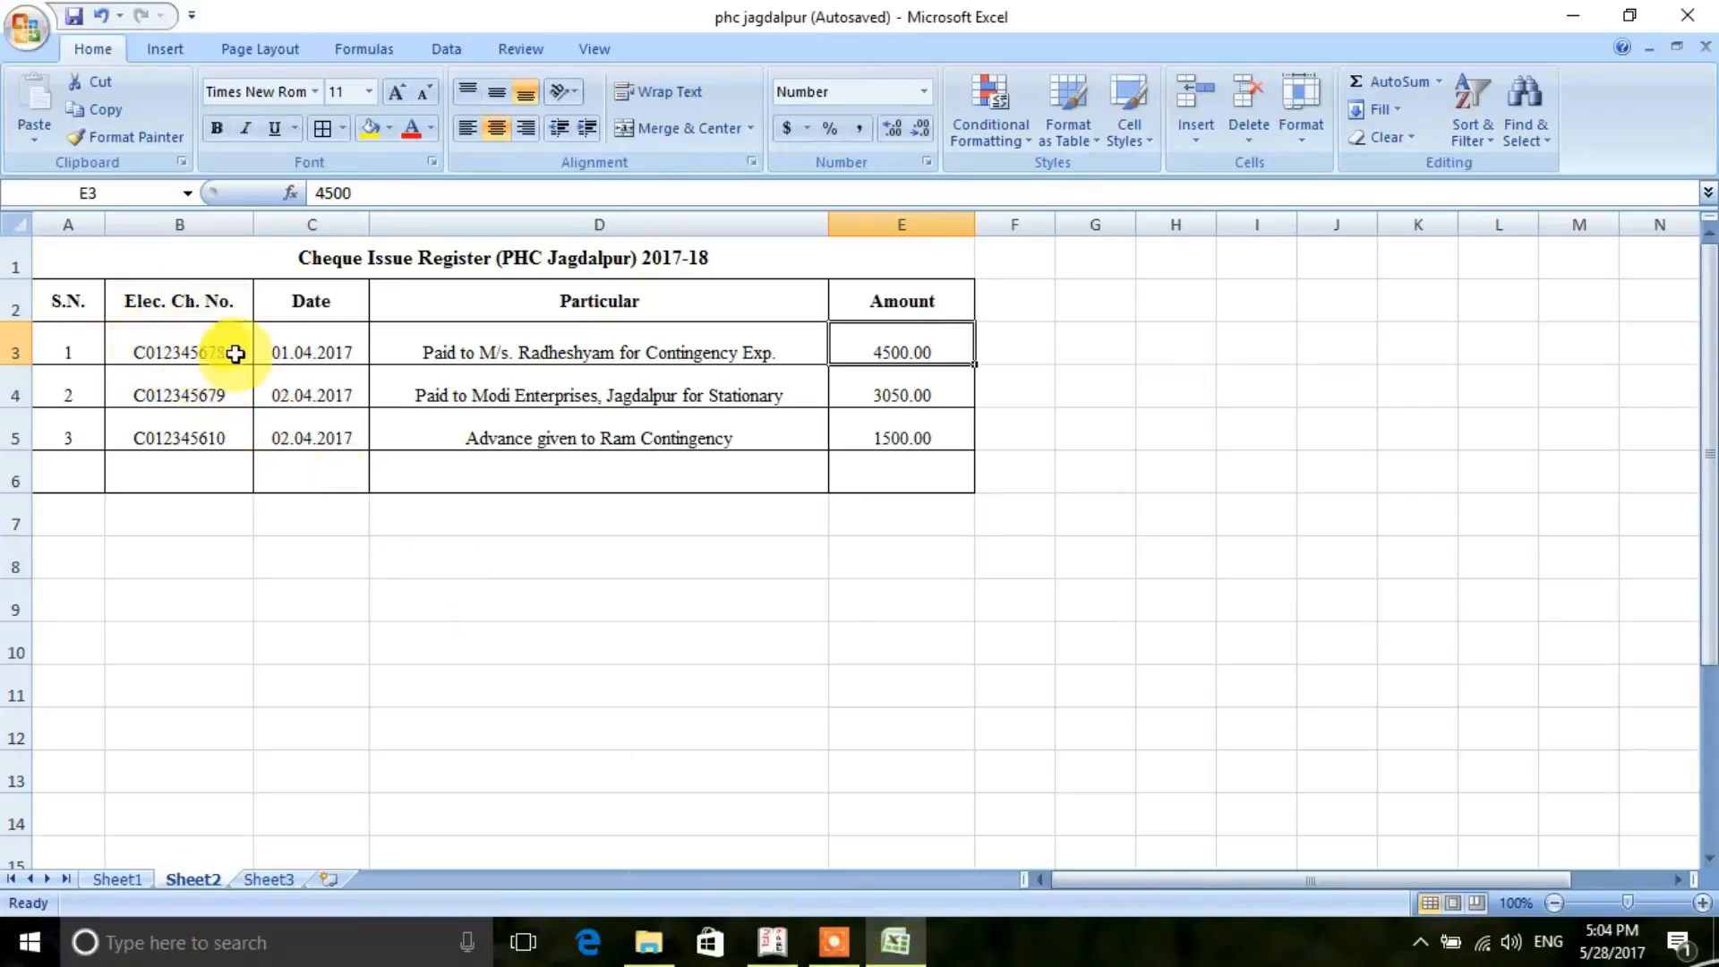
{"action": "left_click", "coordinate": [772, 942]}
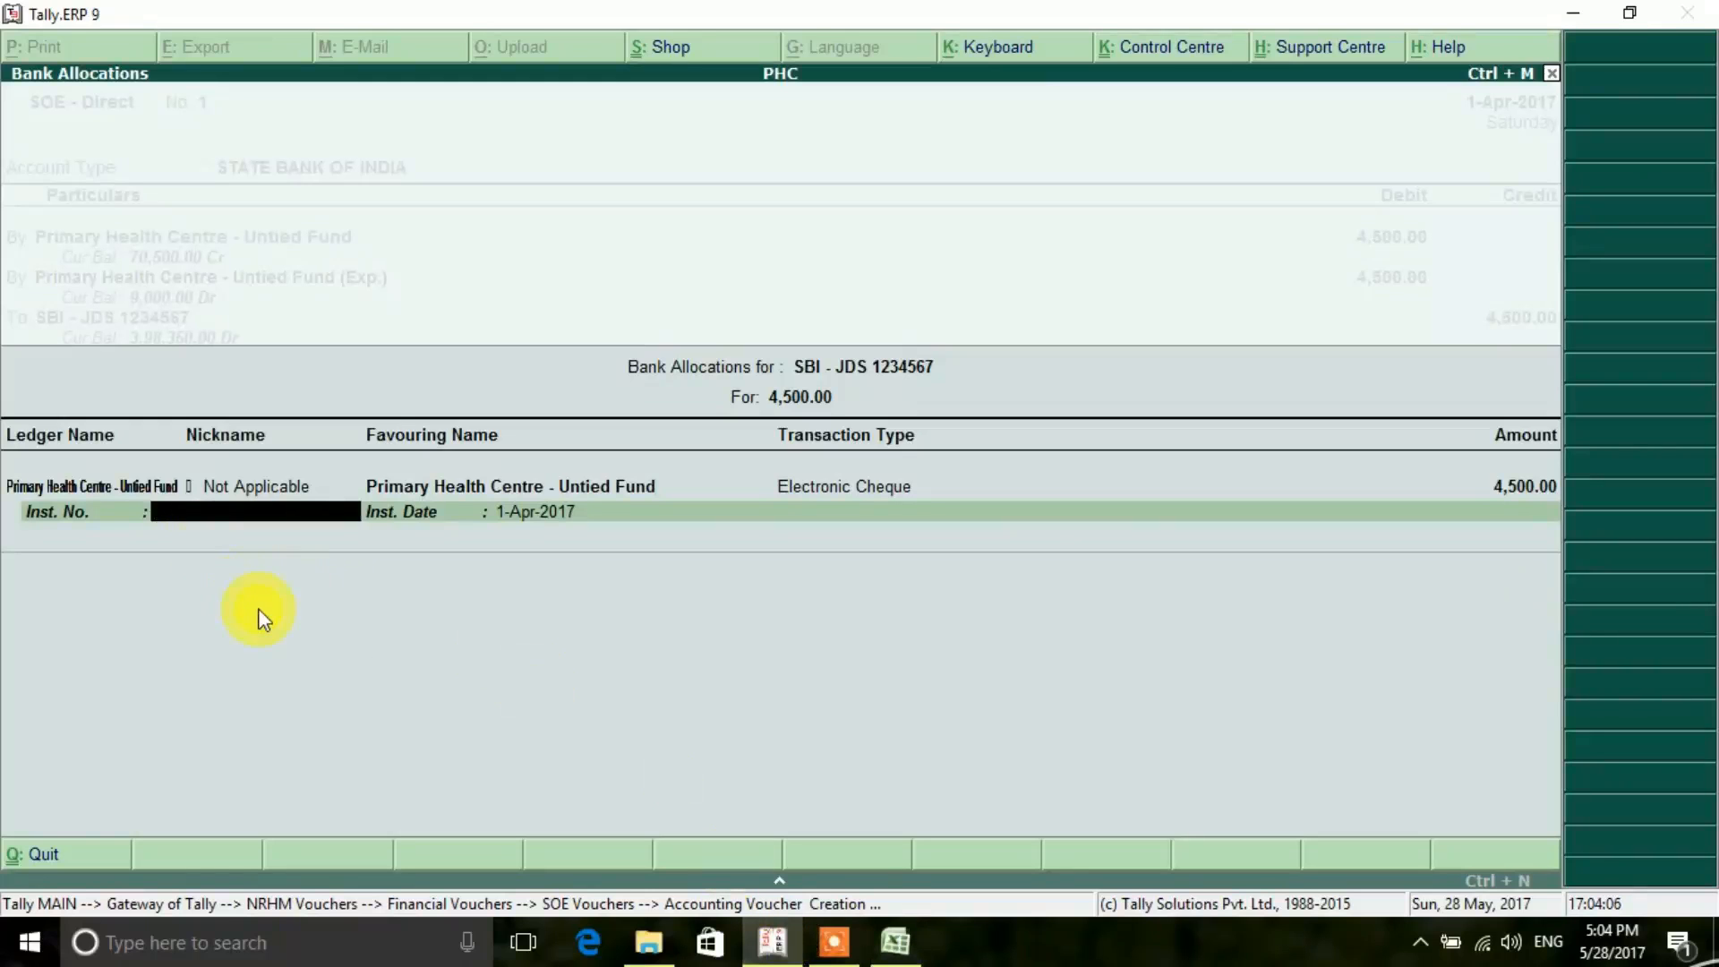
{"action": "type", "text": "C012345678"}
{"action": "key", "text": "Return"}
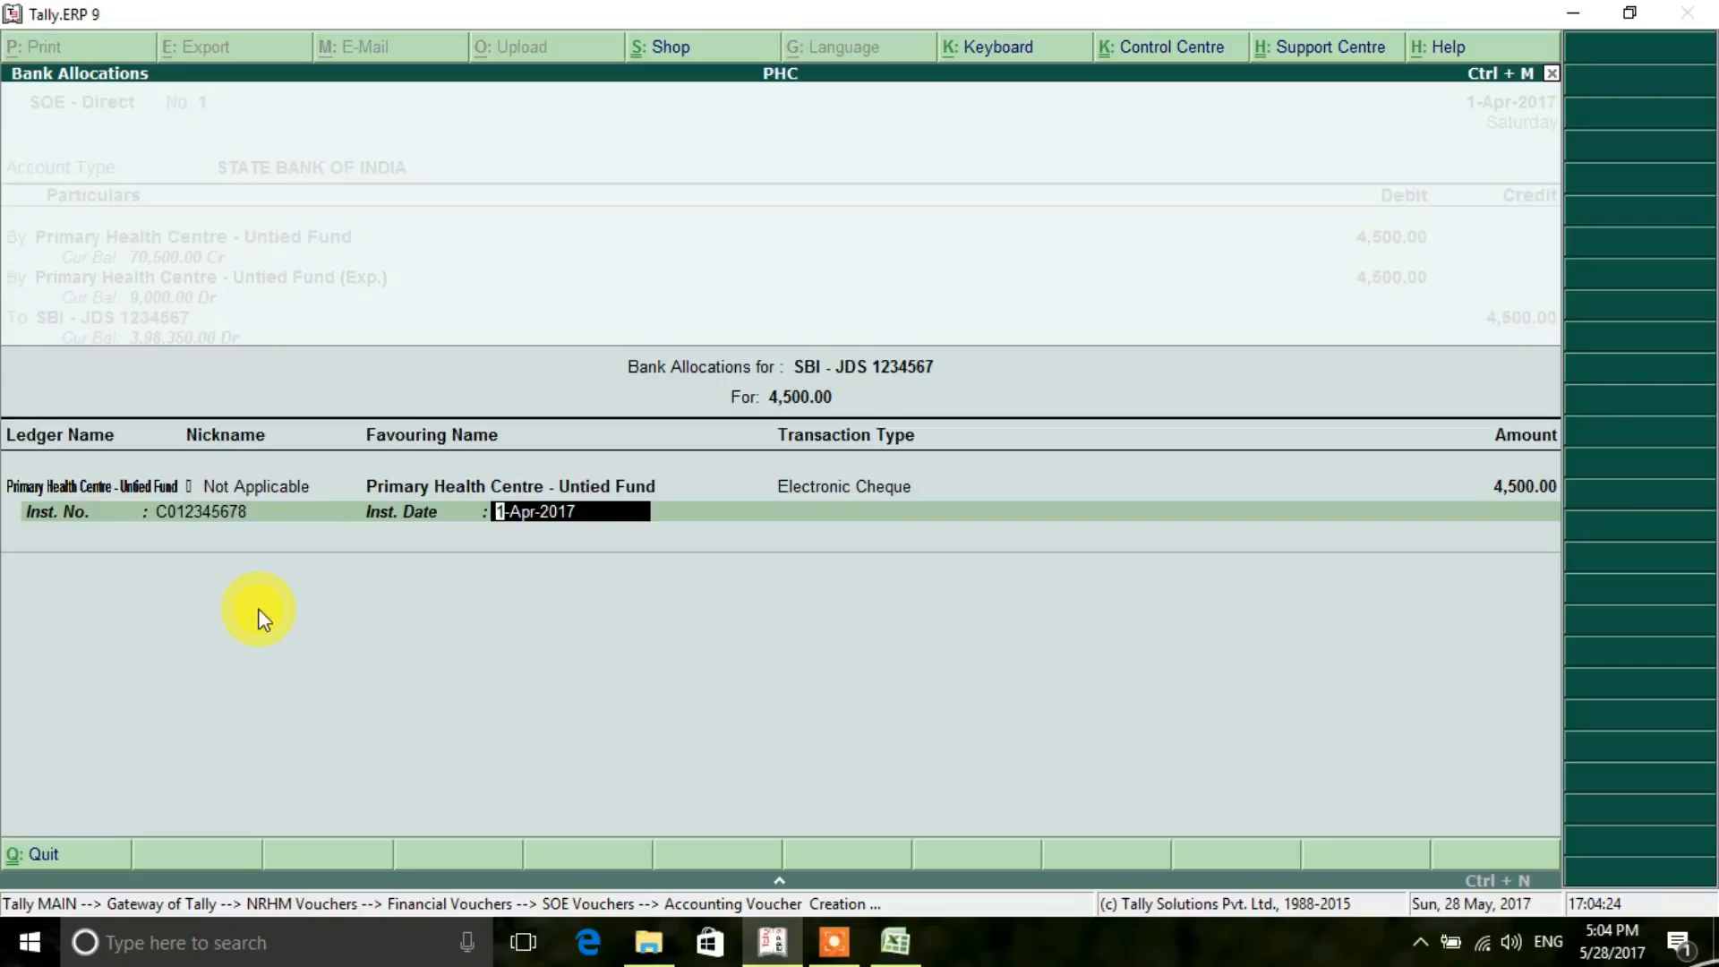
{"action": "key", "text": "Return"}
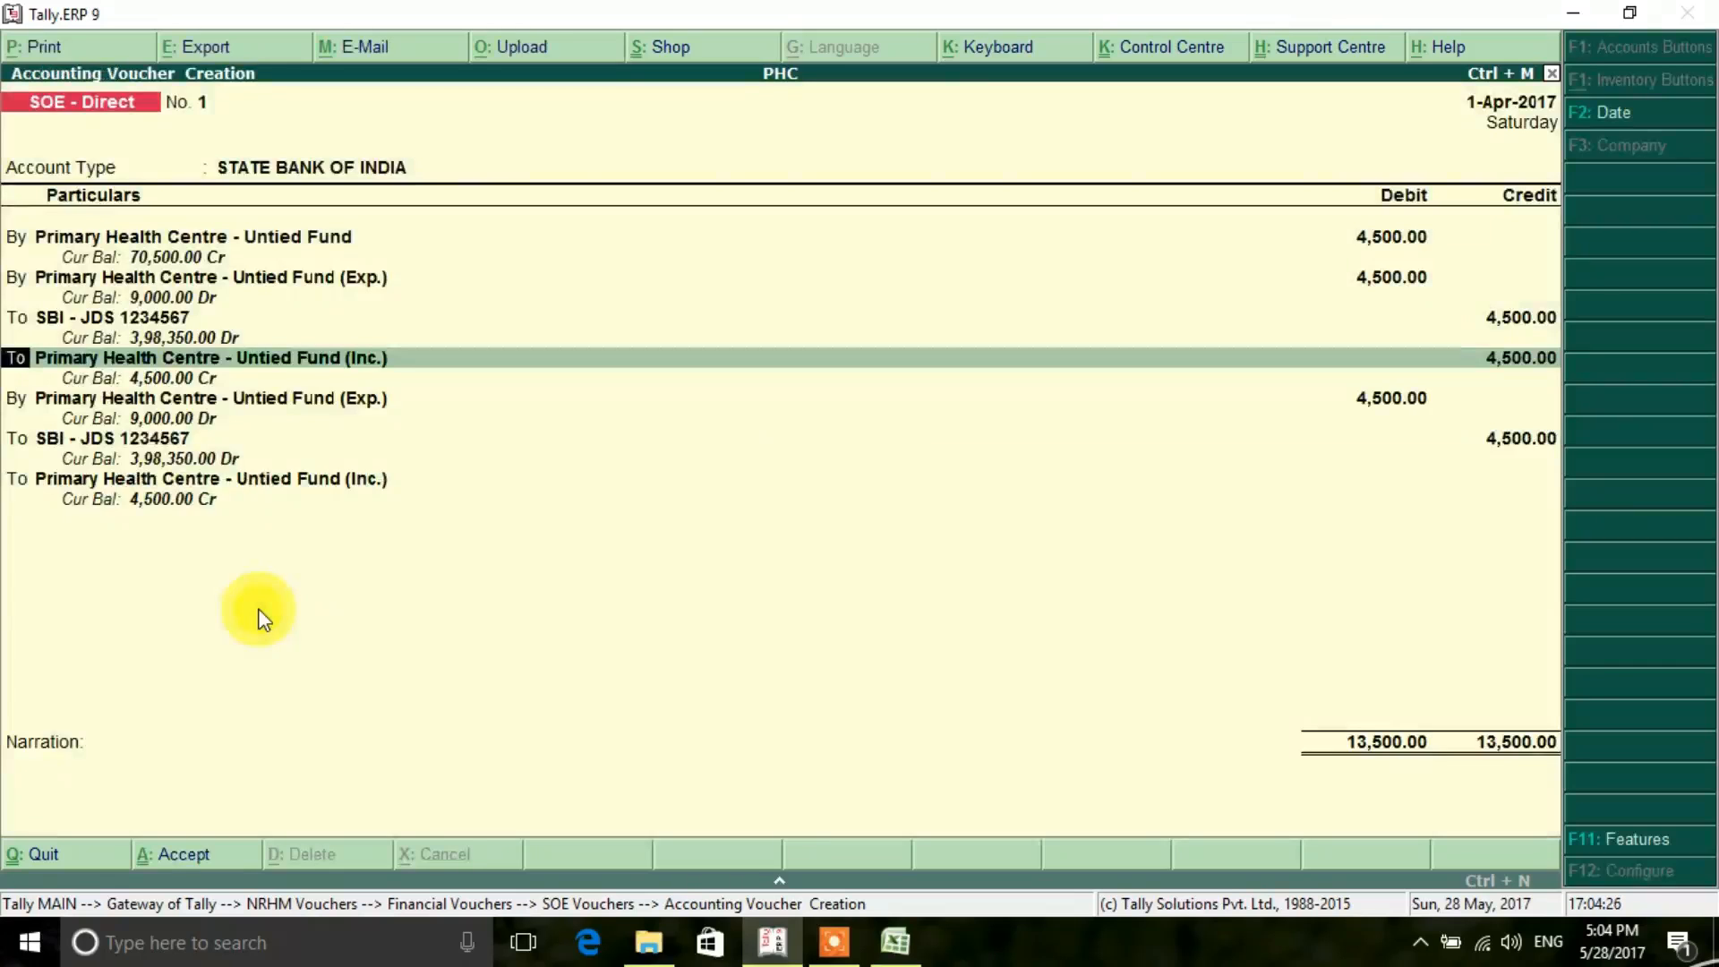
- Accept the remaining ledger line and write the narration "Being an amount paid to vendor for contingency"
{"action": "key", "text": "Return"}
{"action": "key", "text": "Return"}
{"action": "key", "text": "Return"}
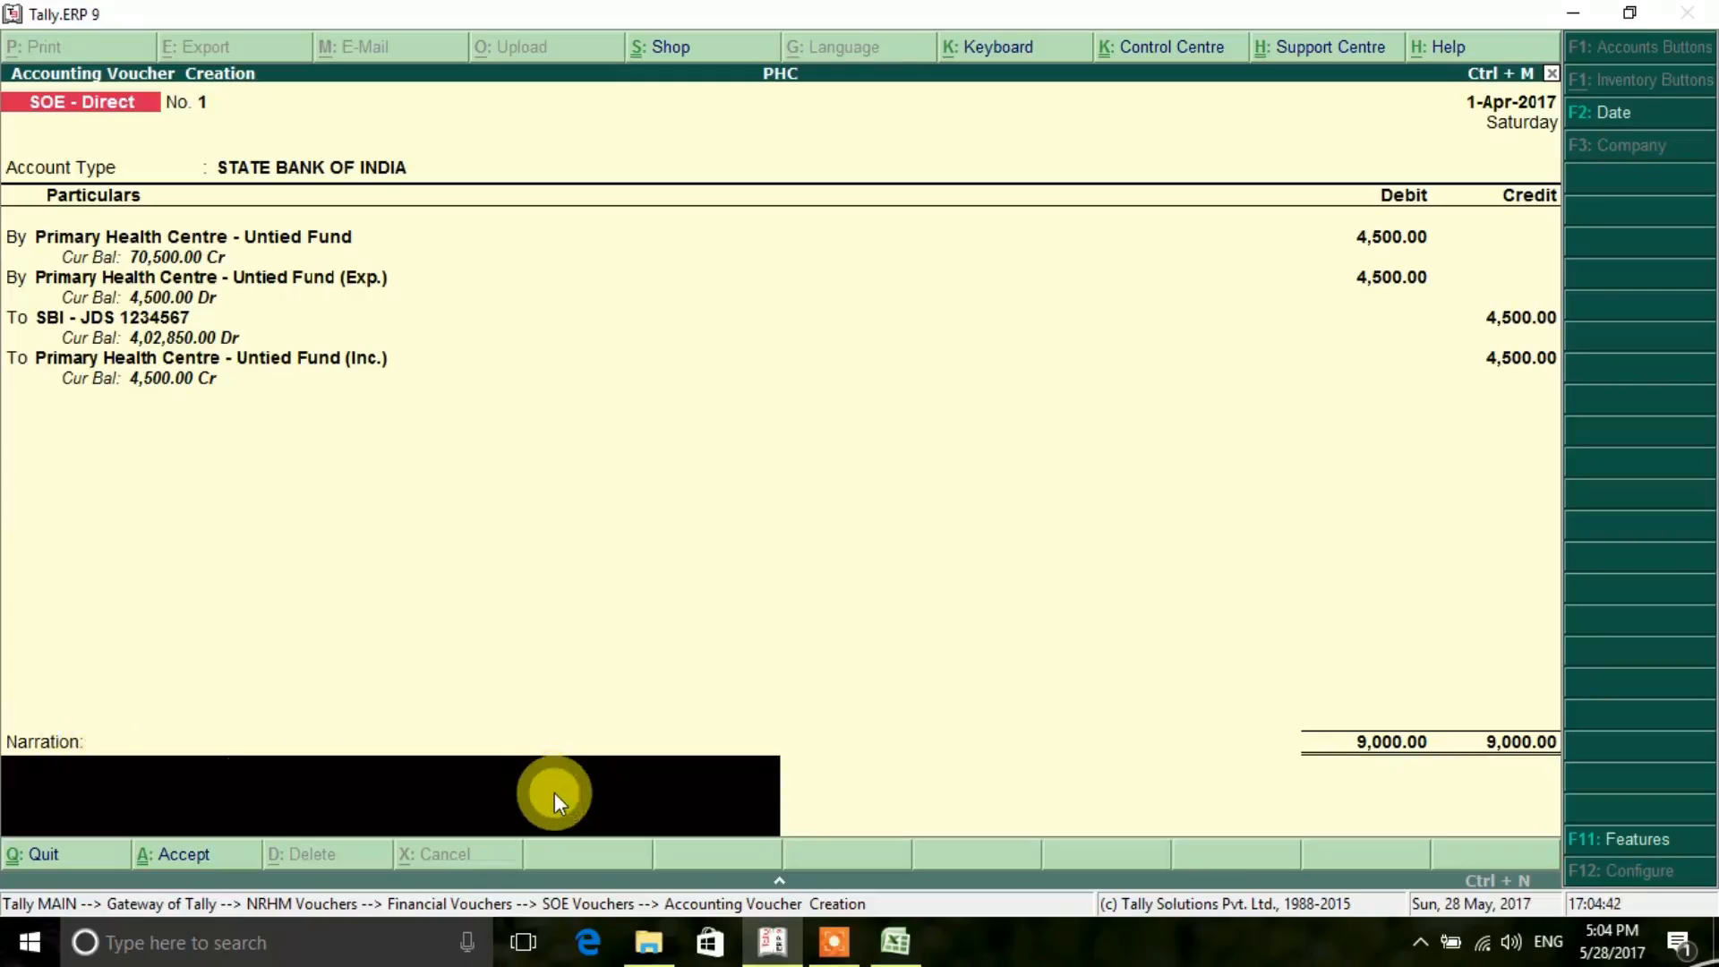
{"action": "type", "text": "Being an amount paid to"}
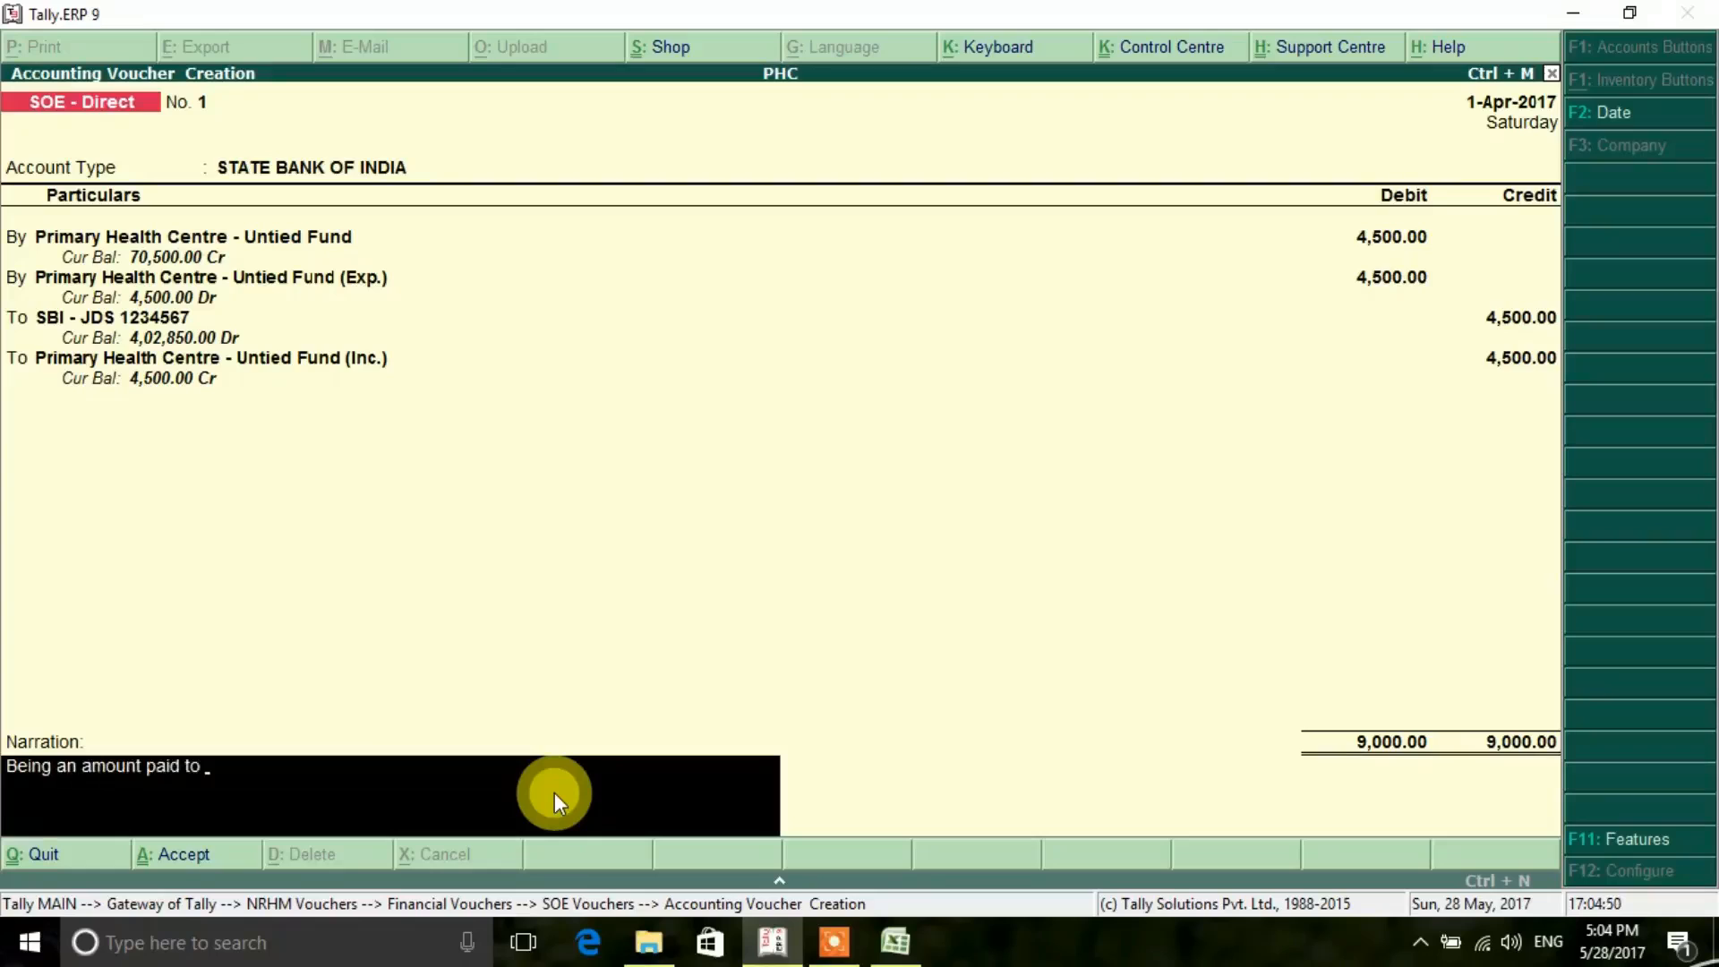
{"action": "type", "text": " vendor for contingec"}
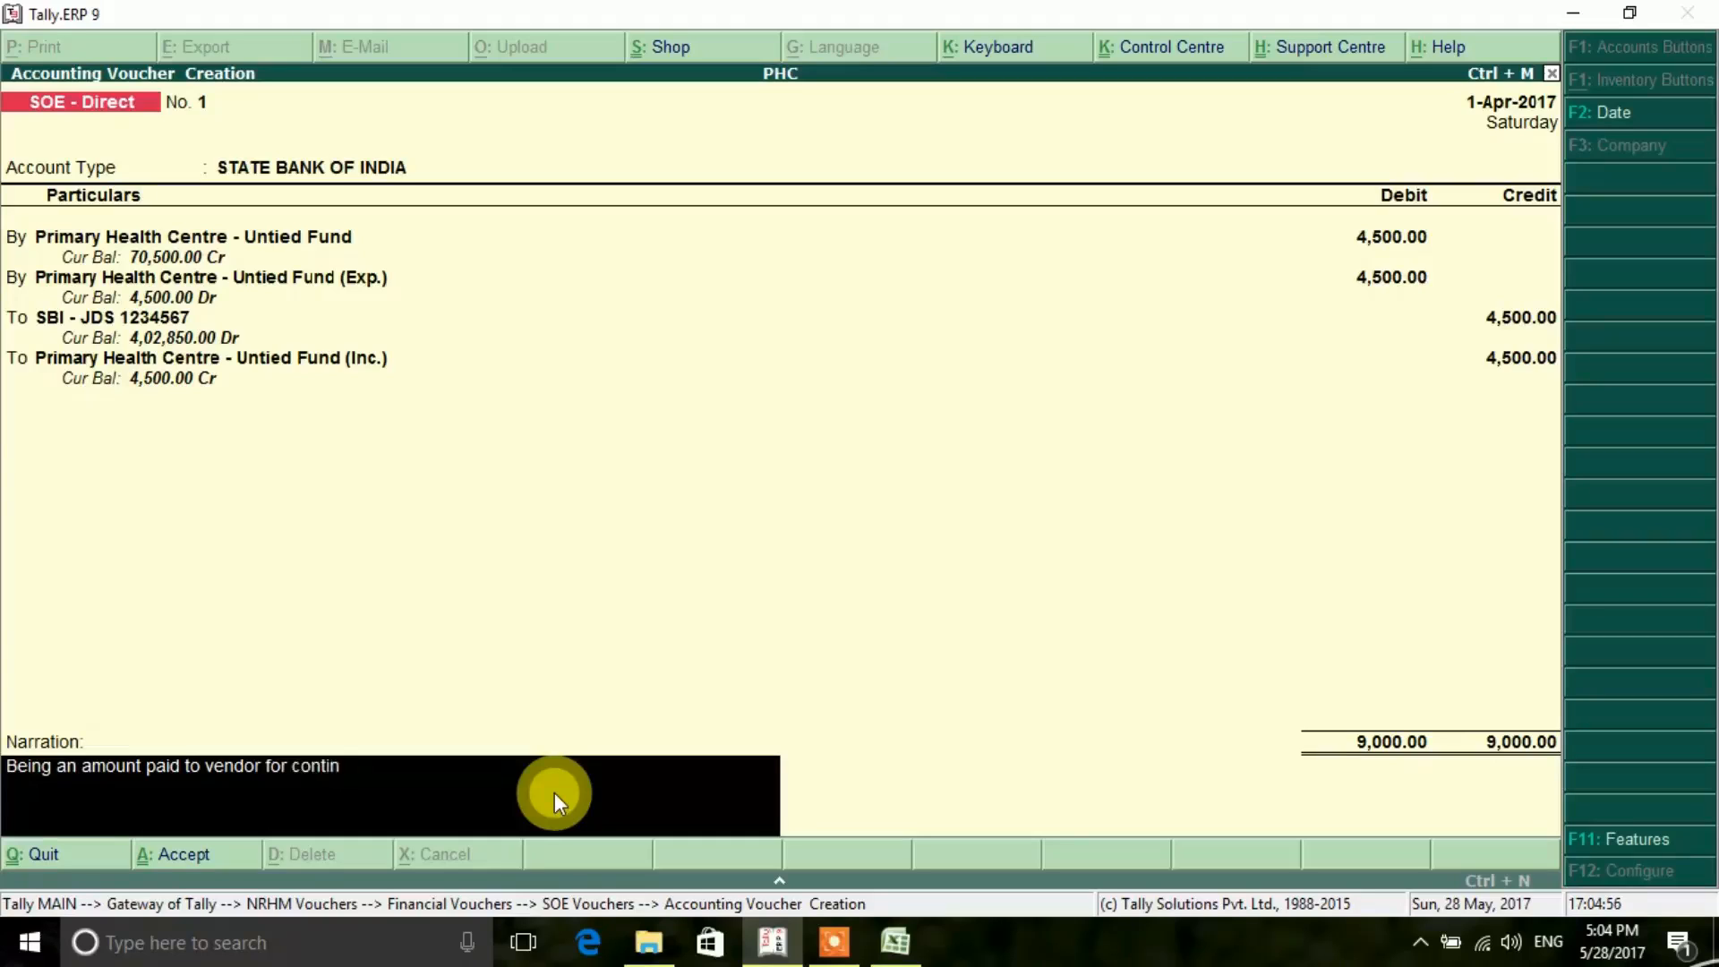
{"action": "key", "text": "BackSpace"}
{"action": "type", "text": "ncy"}
- Replace "vendor" in the narration with the first cheque's payee from the Excel register and save the Tally voucher
{"action": "key", "text": "BackSpace"}
{"action": "key", "text": "BackSpace"}
{"action": "key", "text": "BackSpace"}
{"action": "key", "text": "BackSpace"}
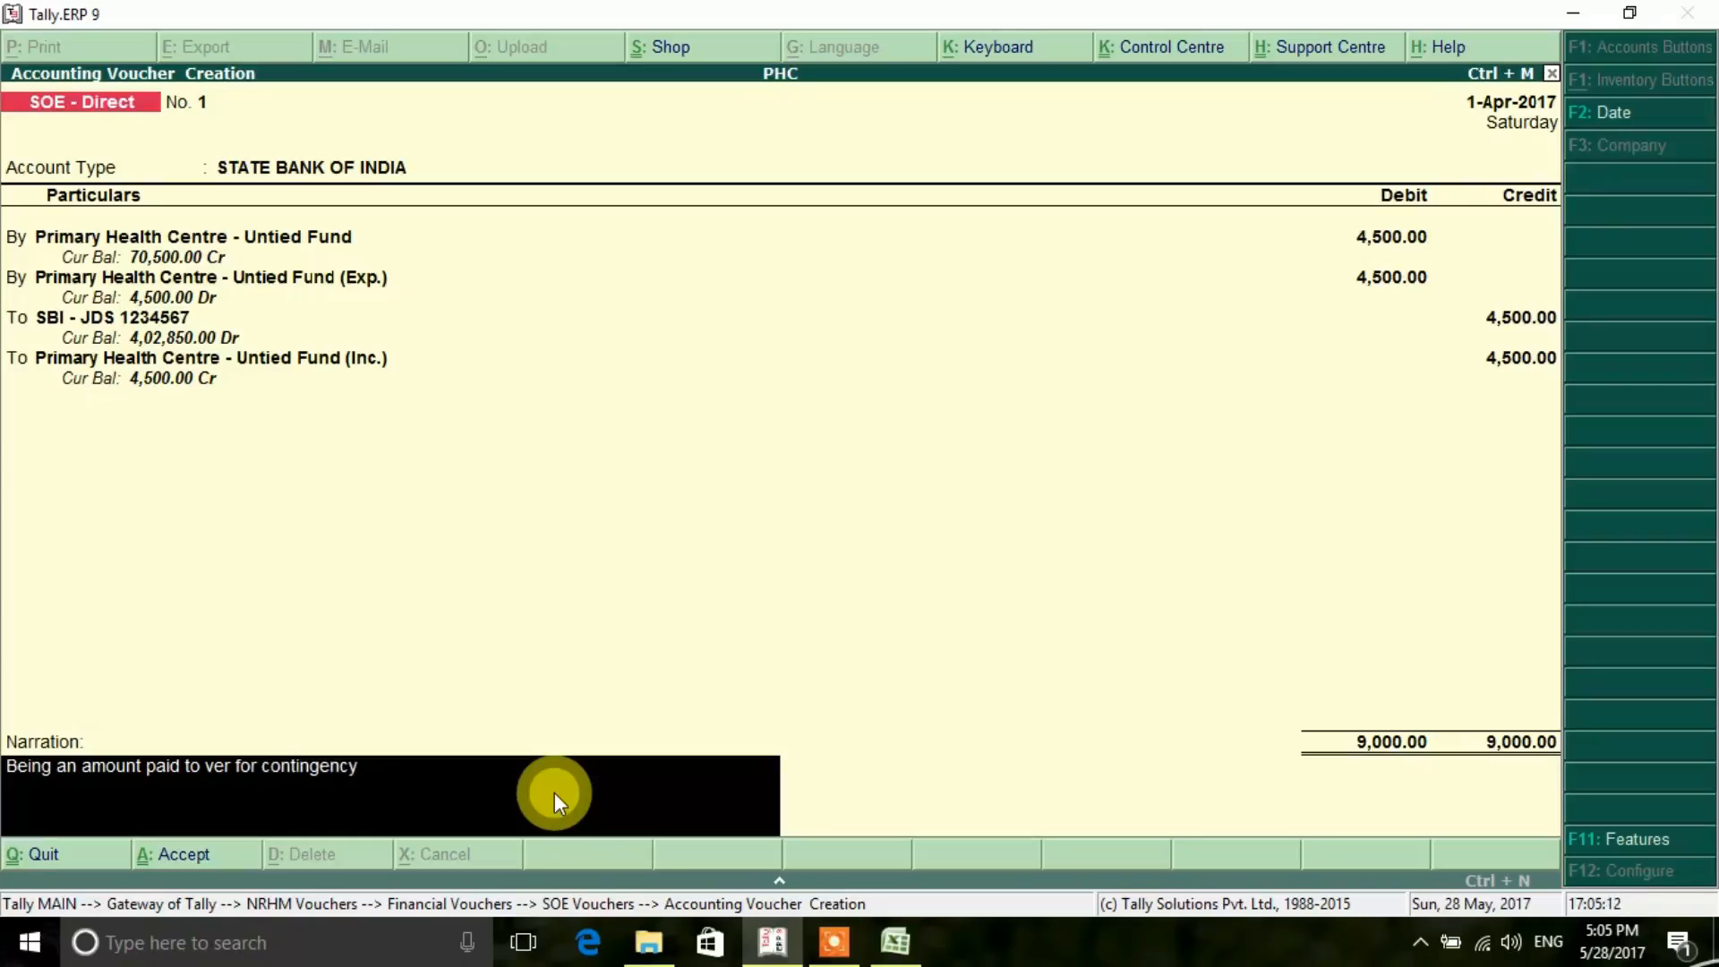
{"action": "key", "text": "BackSpace"}
{"action": "key", "text": "BackSpace"}
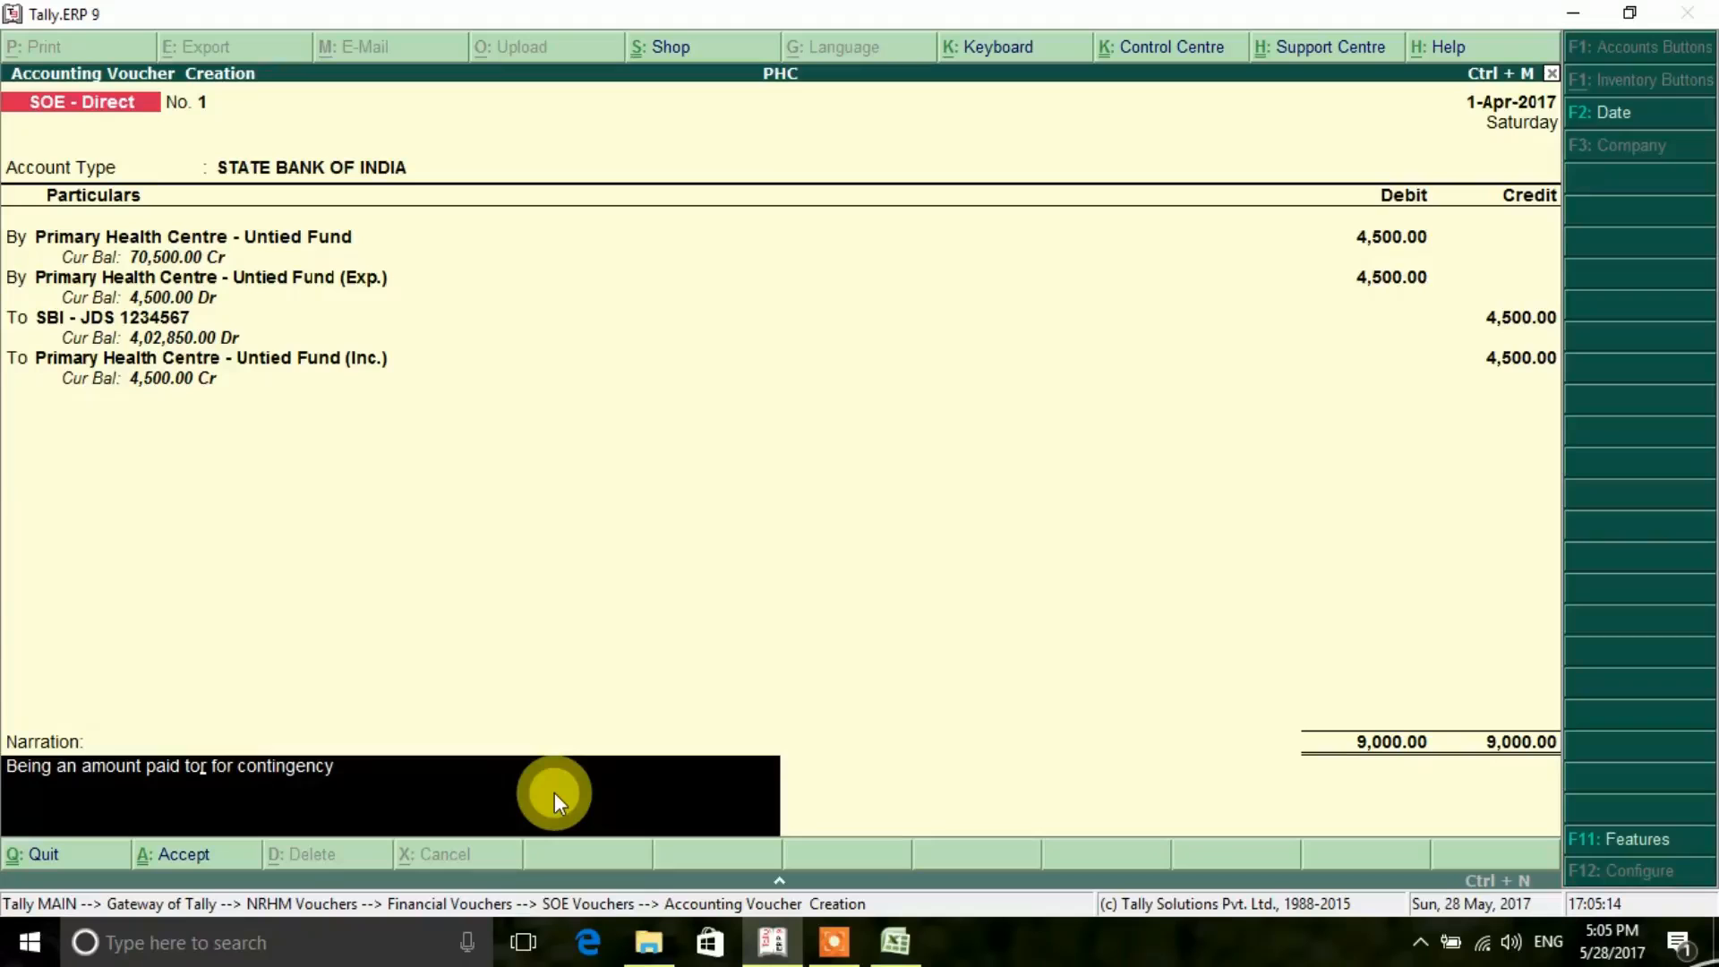
{"action": "key", "text": "Delete"}
{"action": "left_click", "coordinate": [894, 945]}
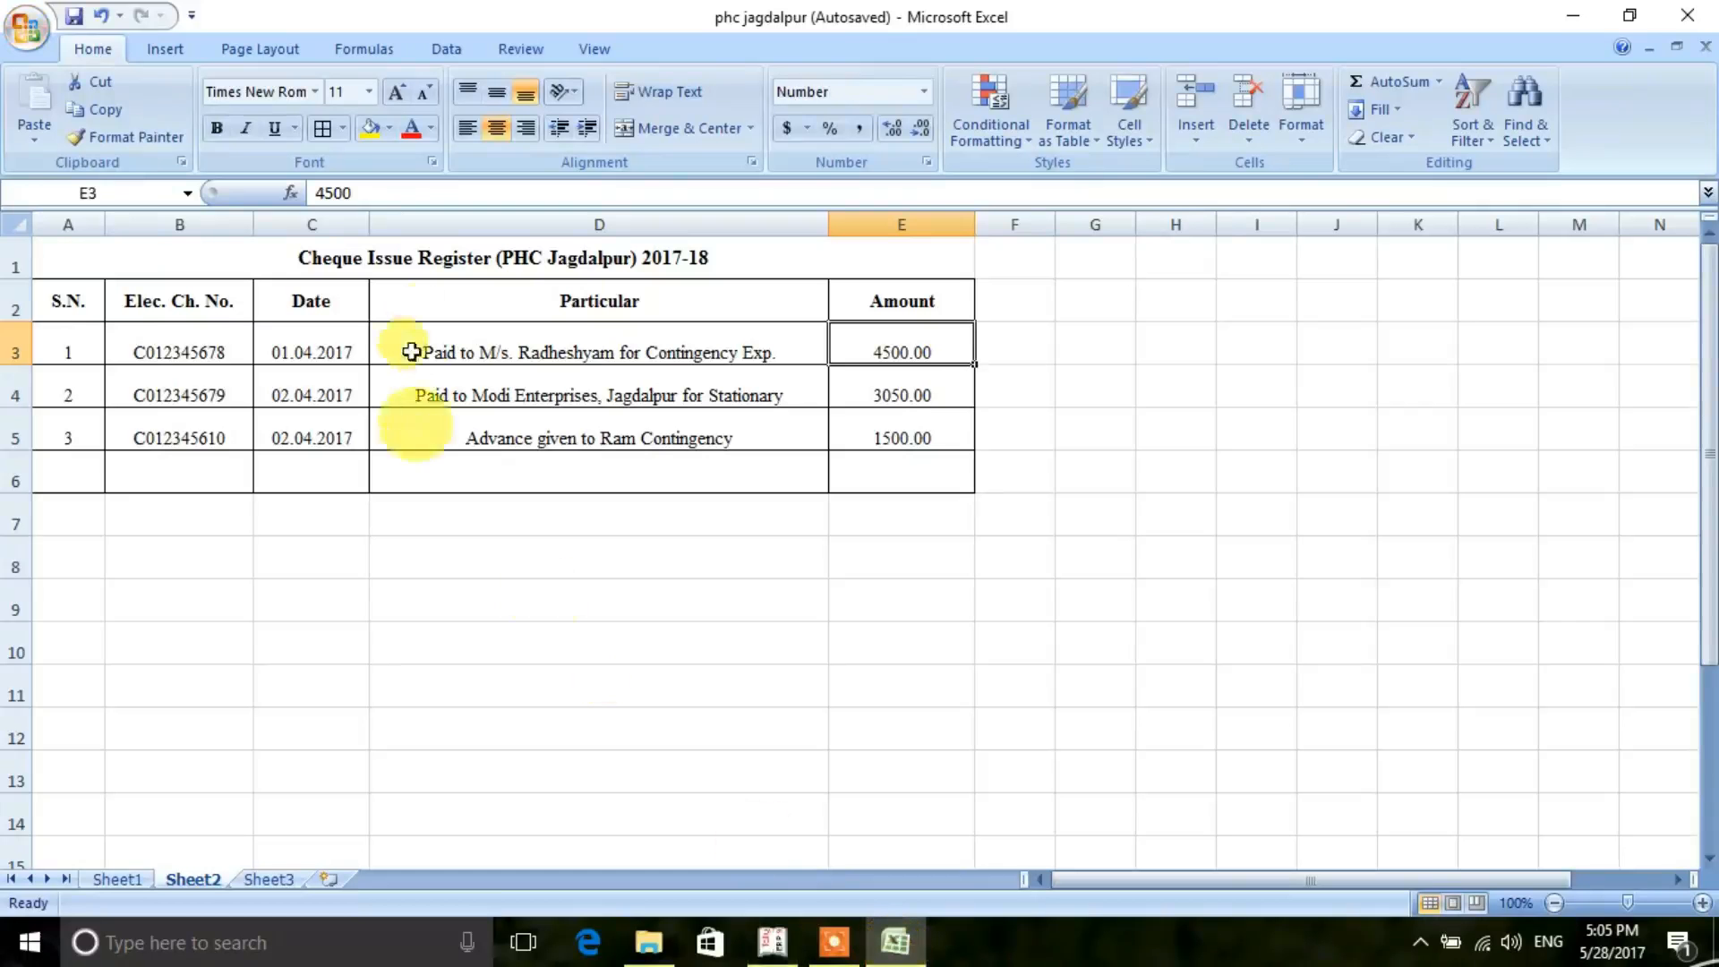
{"action": "left_click", "coordinate": [772, 944]}
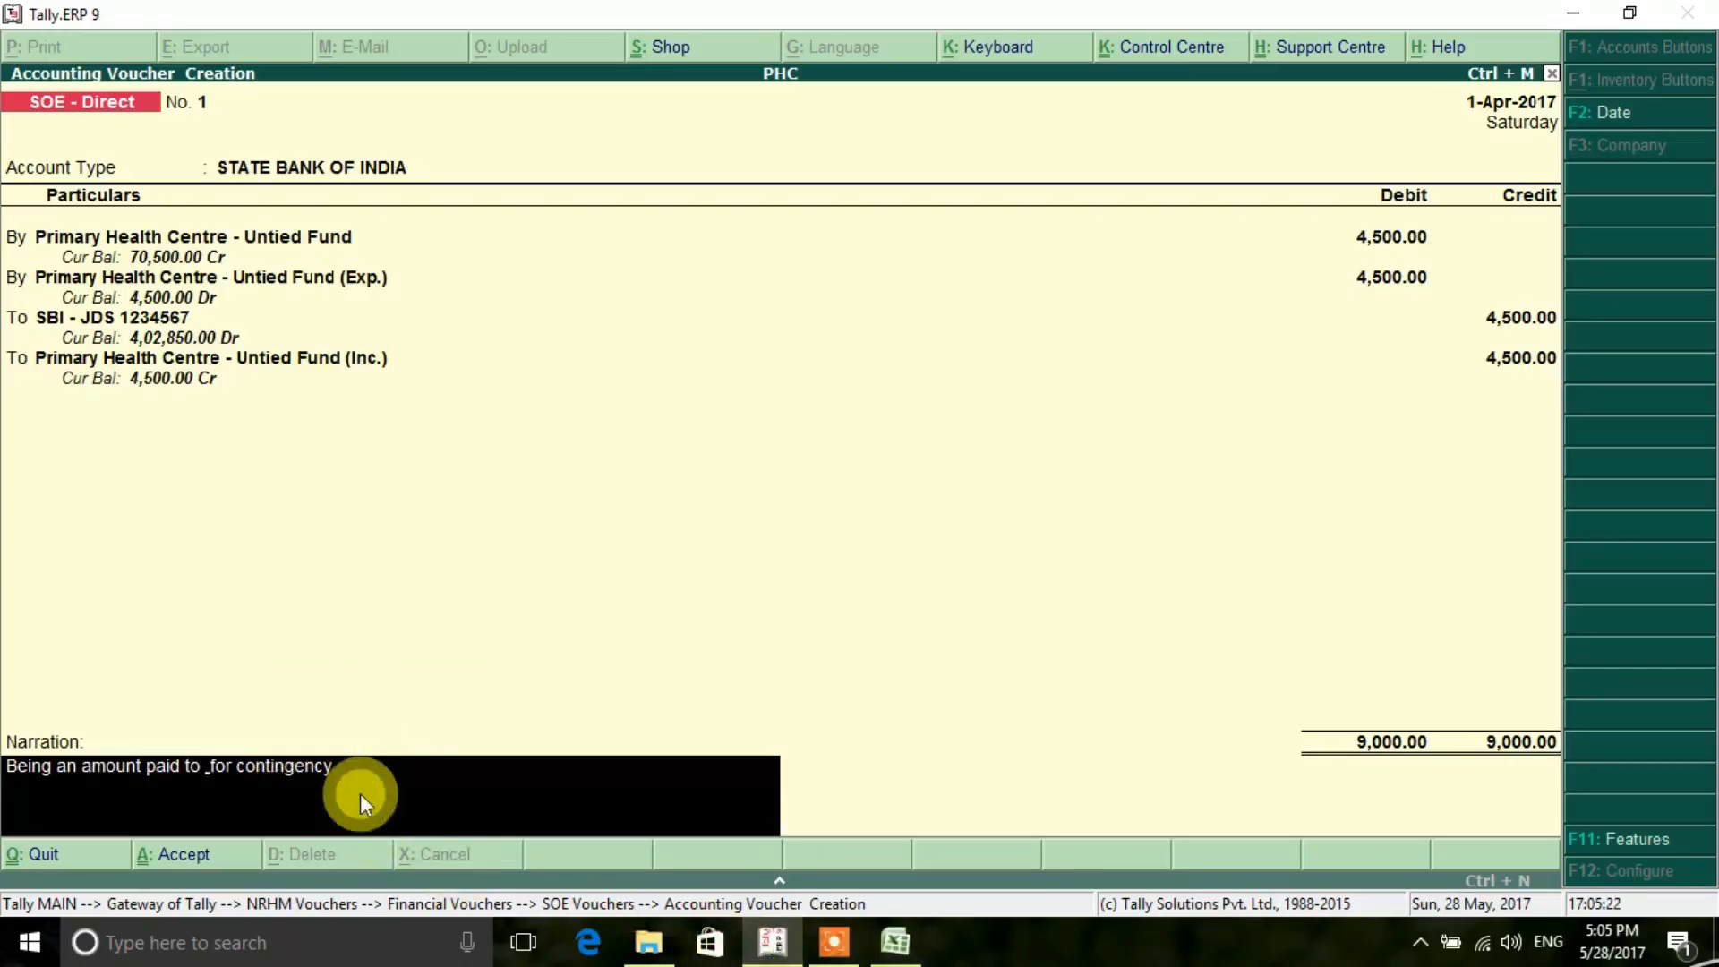
{"action": "type", "text": "m/s "}
{"action": "type", "text": "radhesh"}
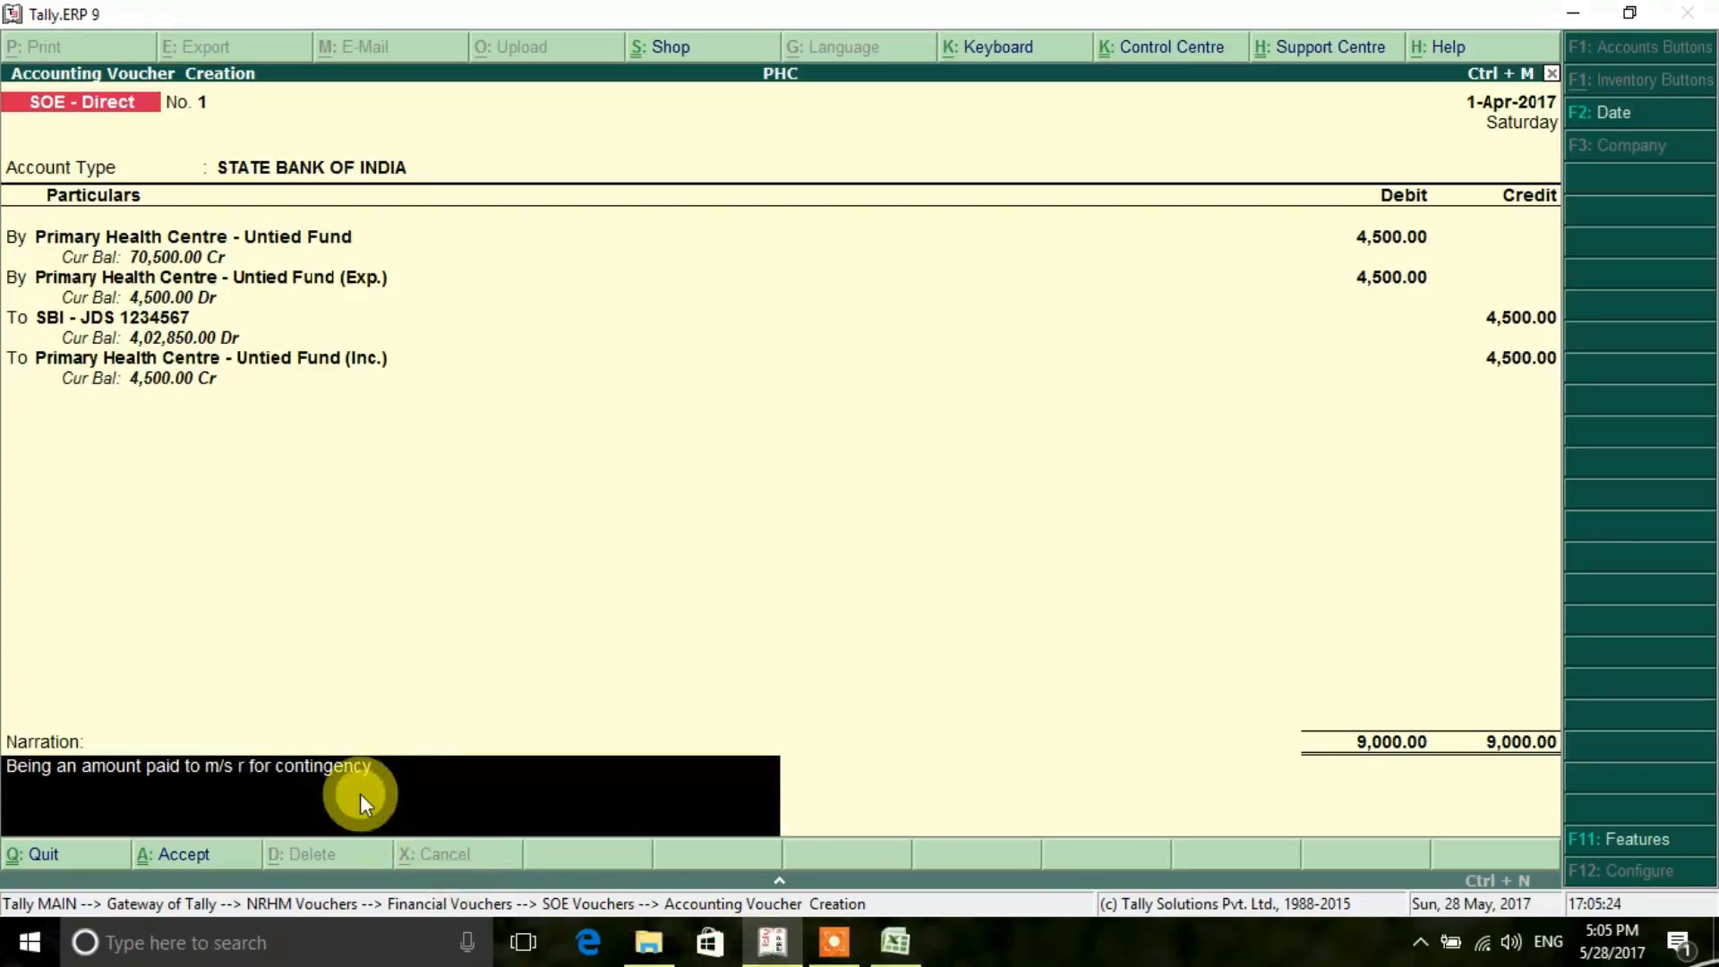
{"action": "type", "text": "yam"}
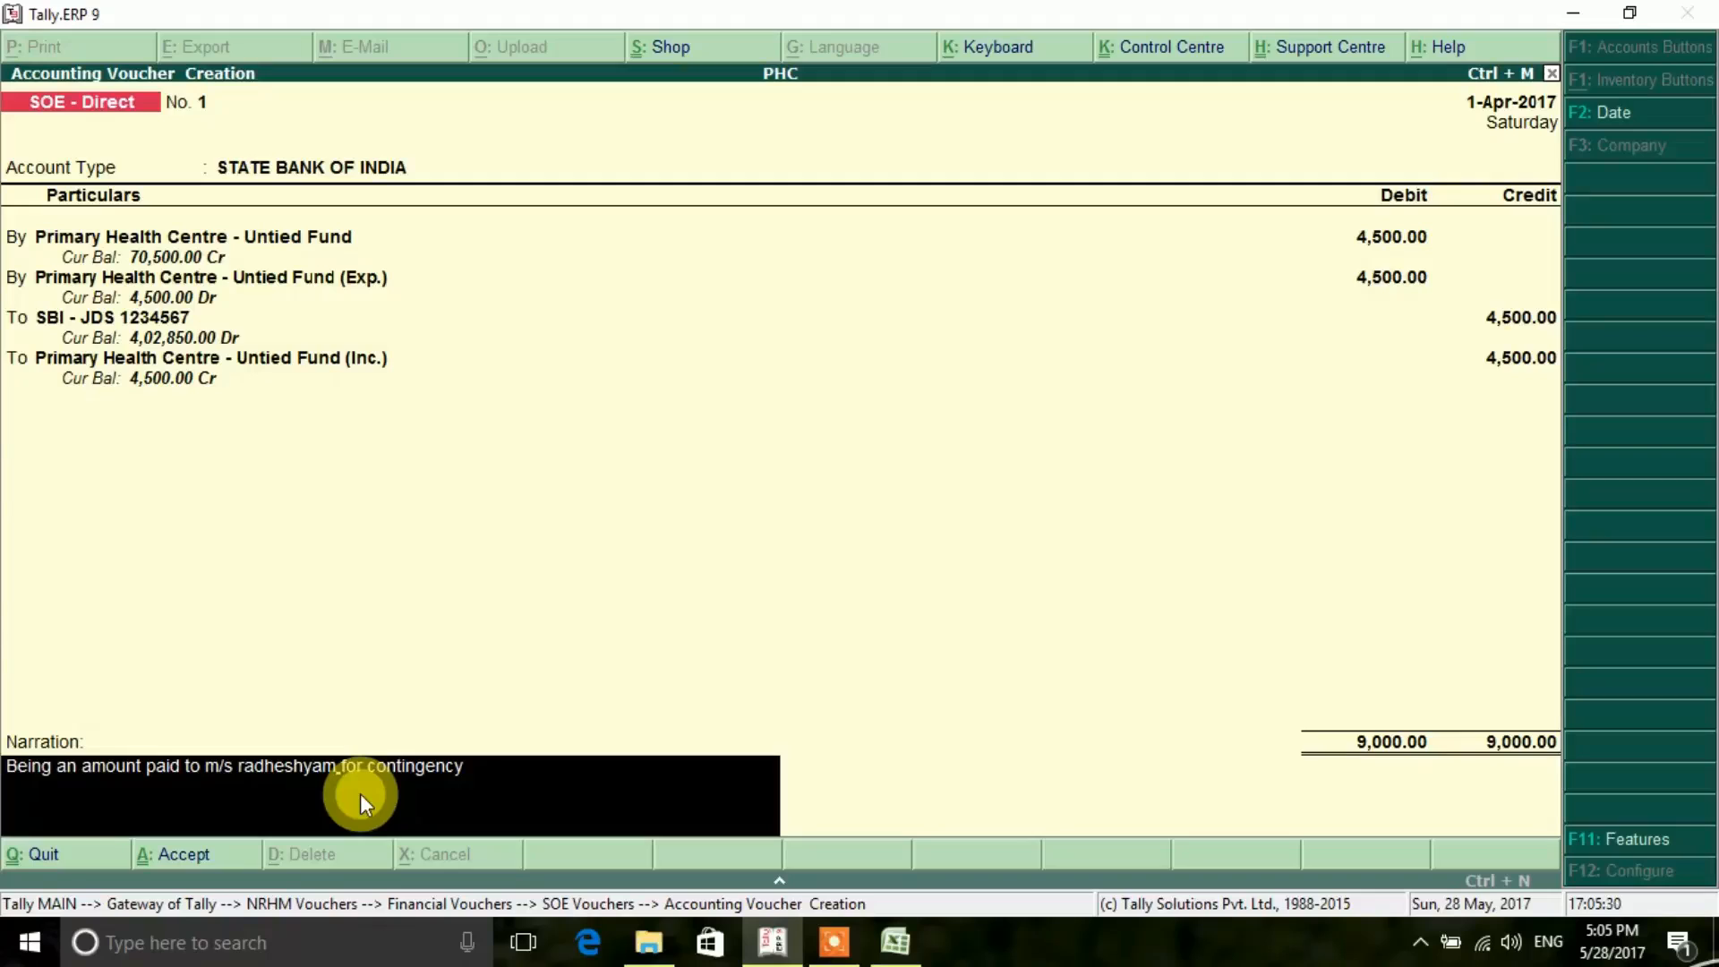
{"action": "key", "text": "Return"}
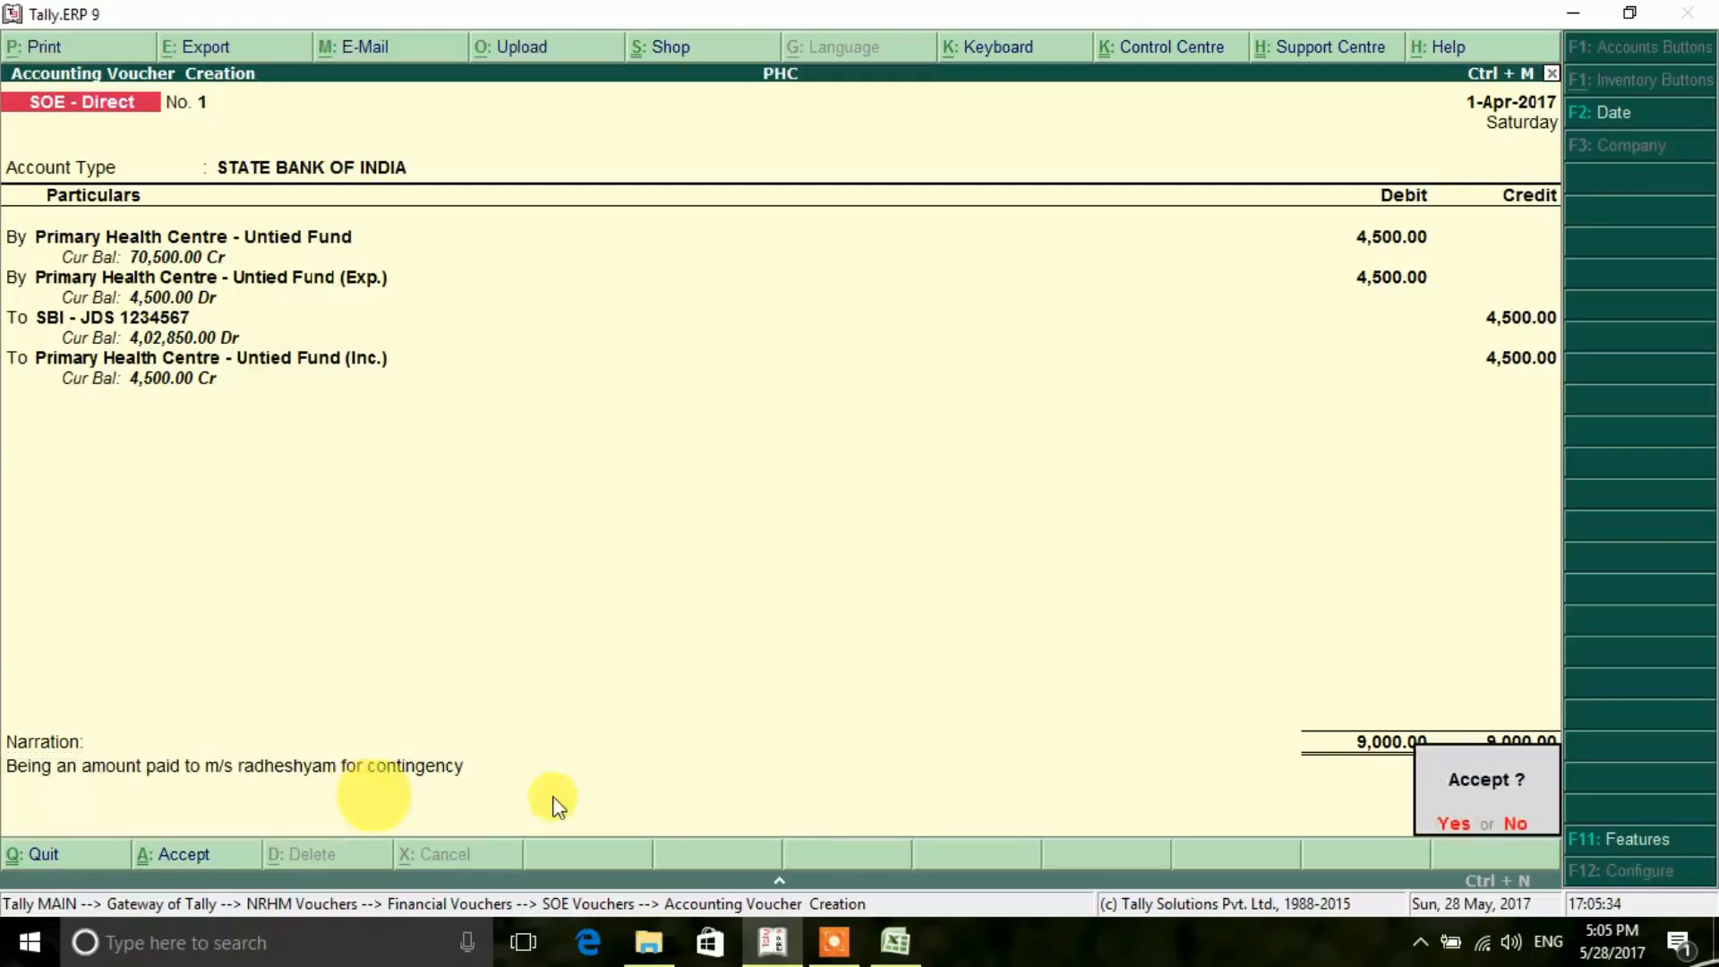
{"action": "left_click", "coordinate": [1452, 821]}
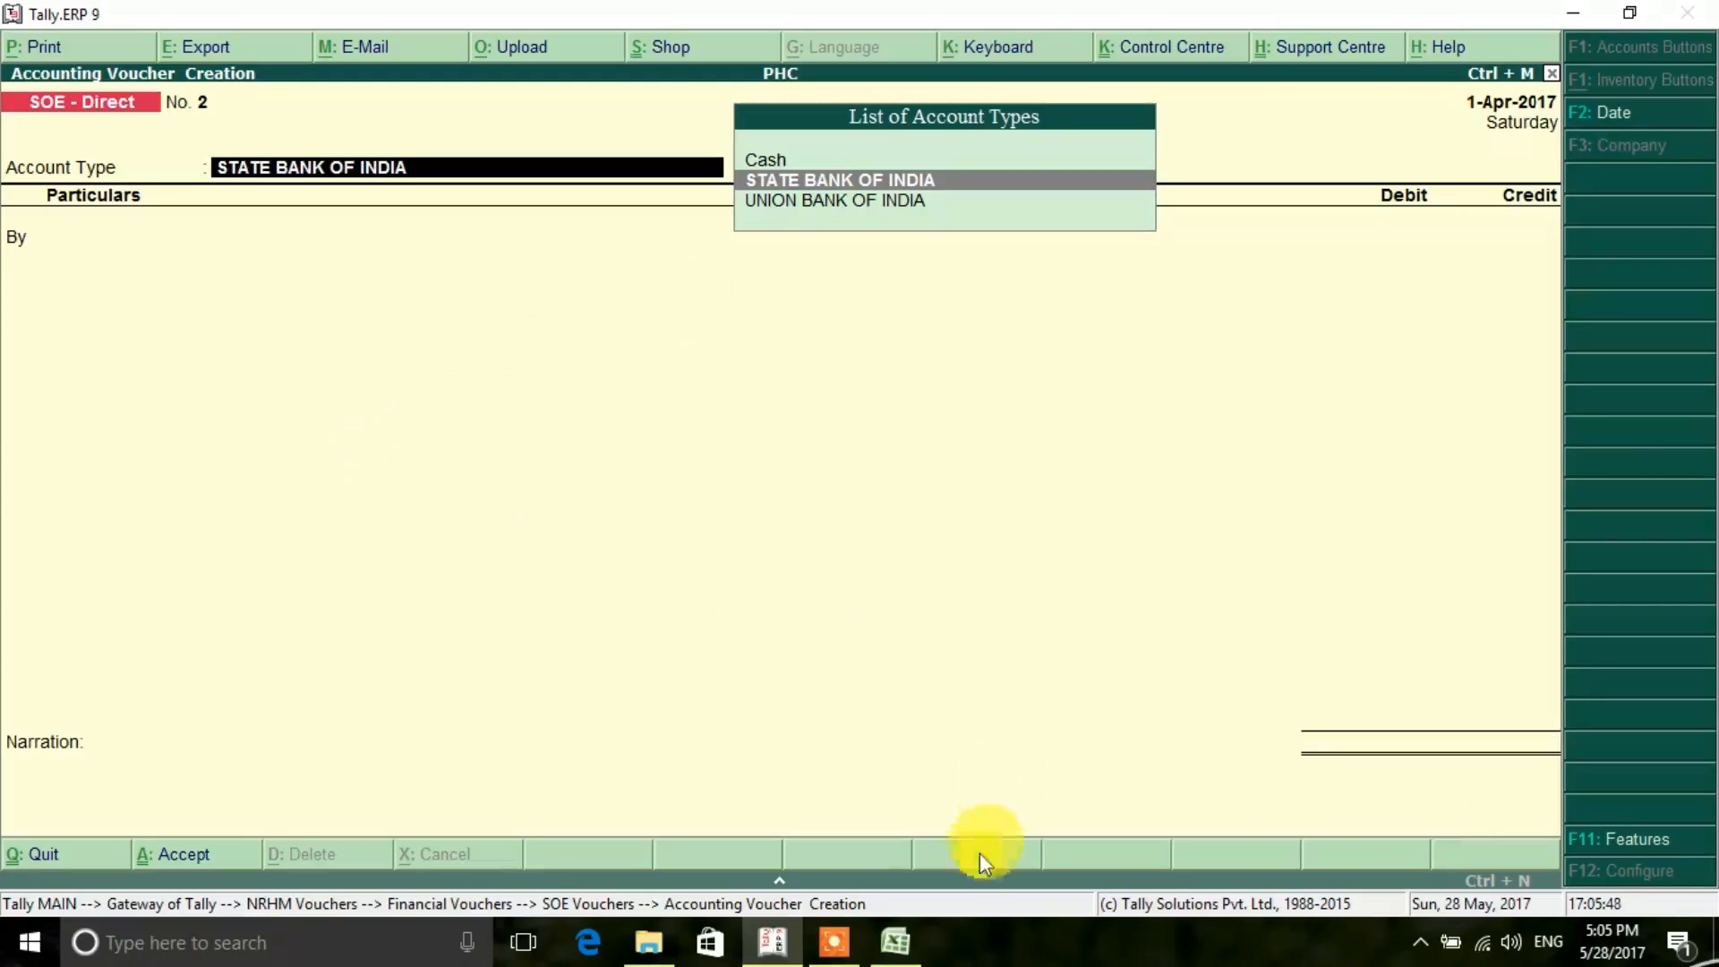
- Check the second cheque in the Excel register, then set Tally voucher 2 to STATE BANK OF INDIA with the SBI - JDS program
{"action": "left_click", "coordinate": [894, 949]}
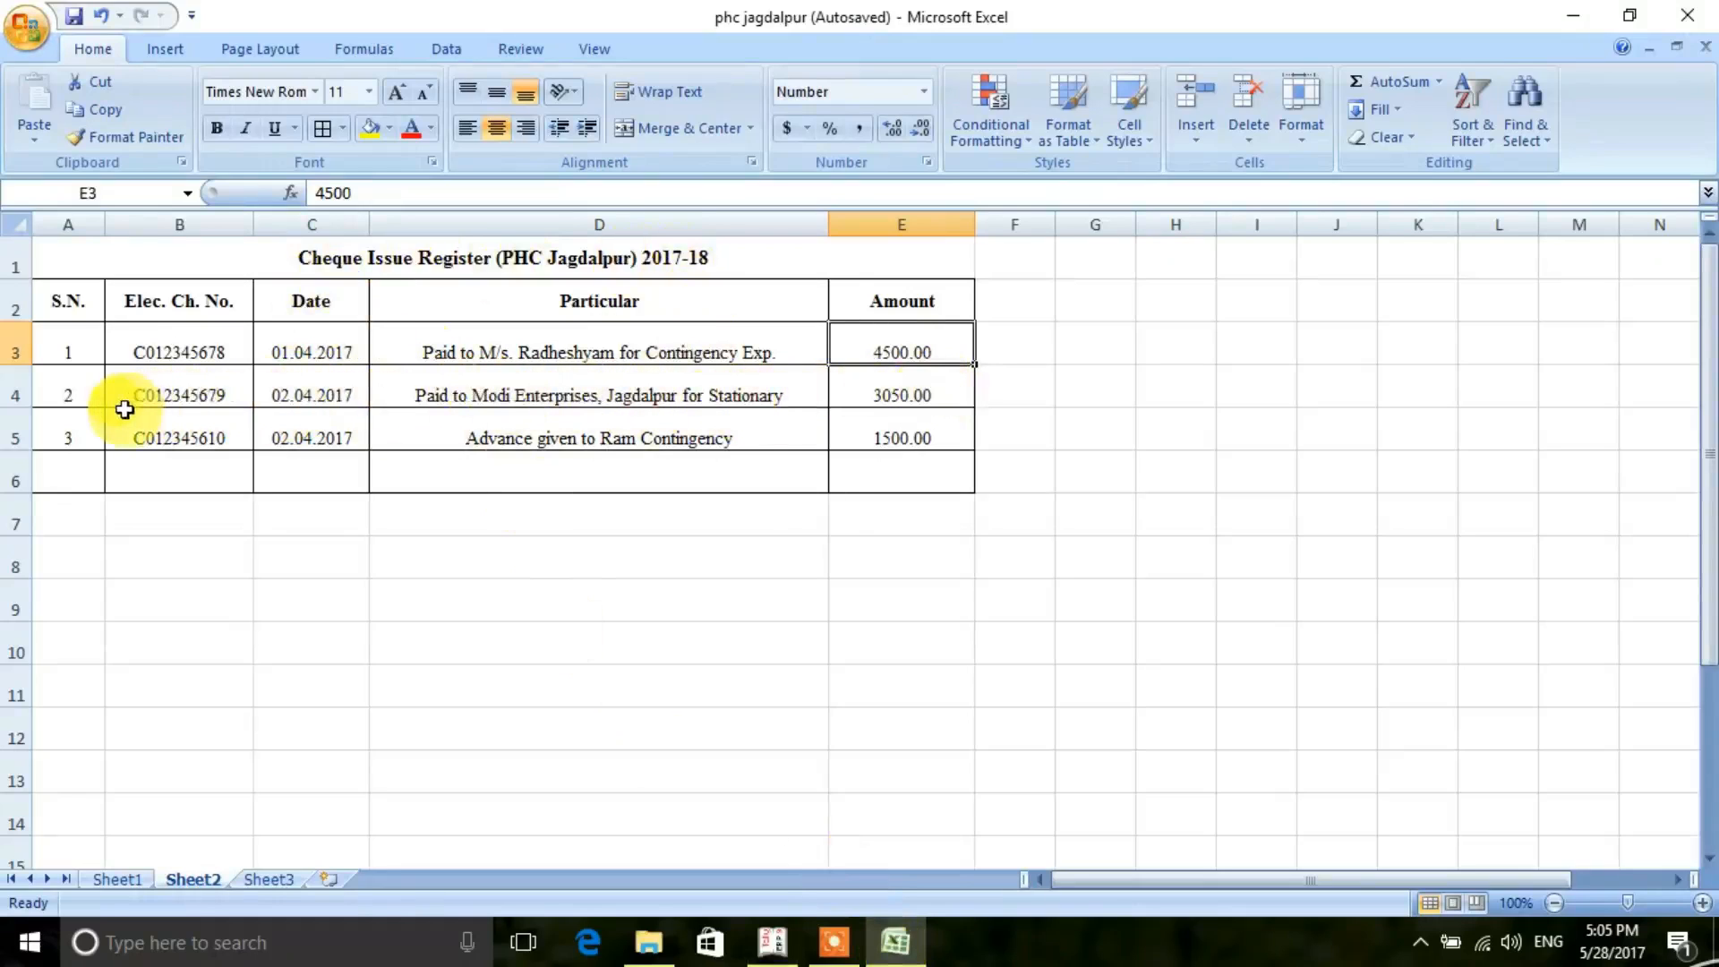
{"action": "left_click", "coordinate": [771, 949]}
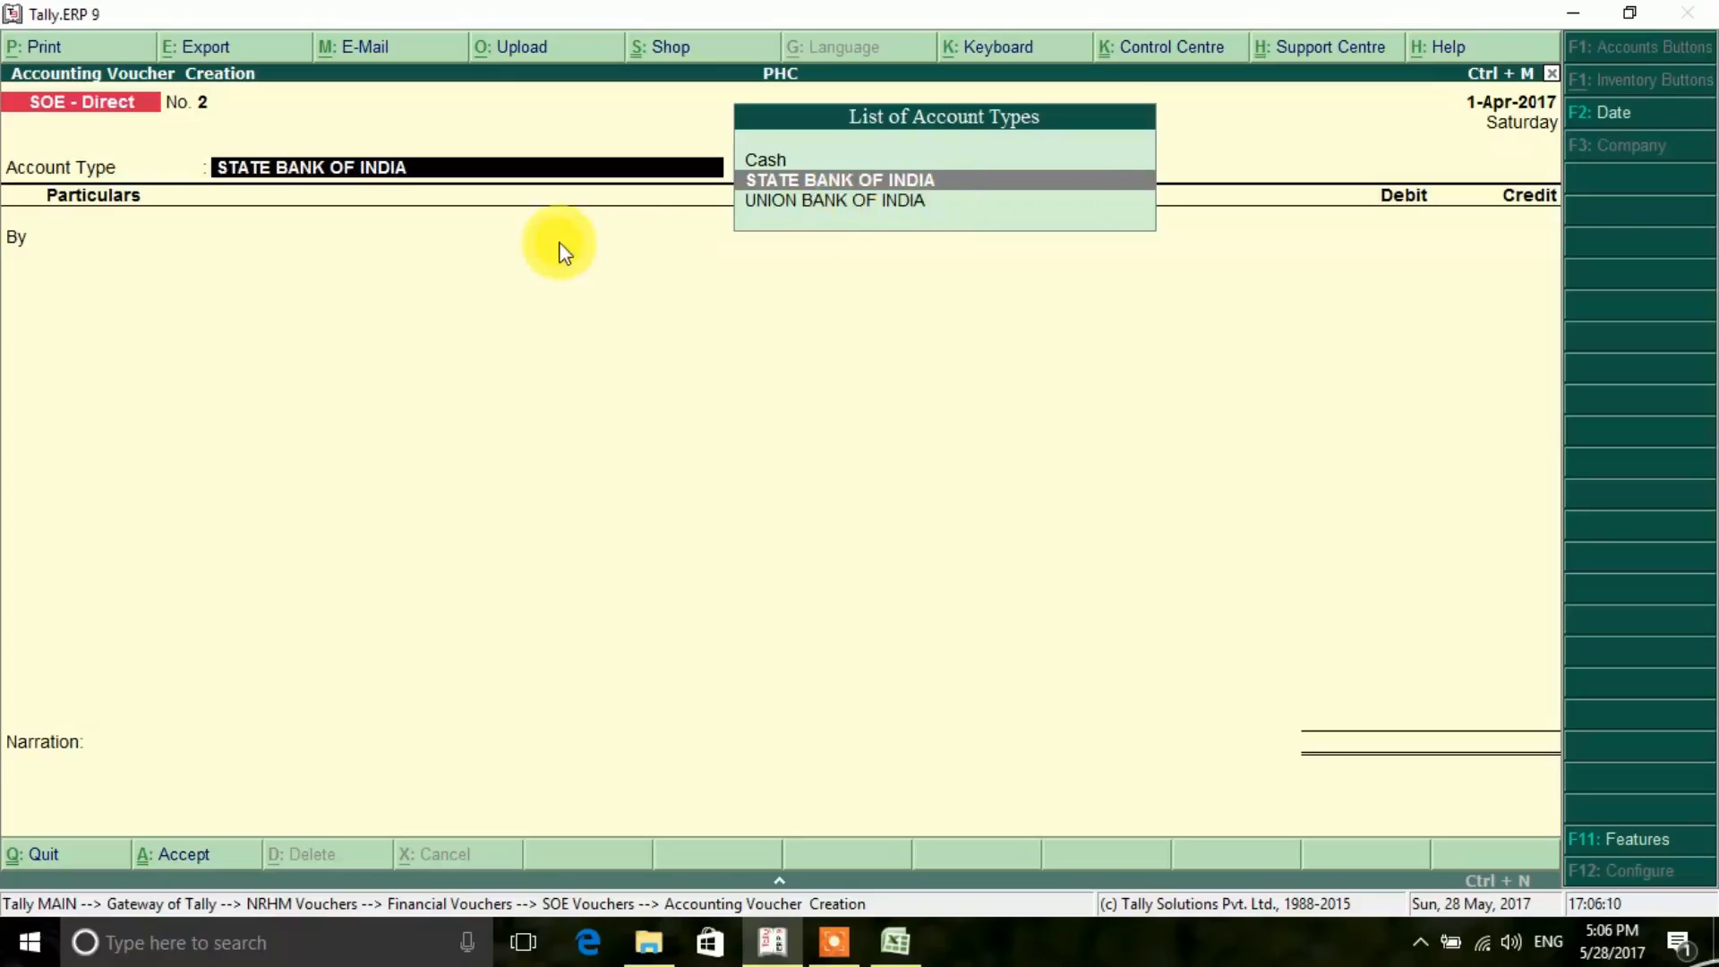
{"action": "left_click", "coordinate": [1027, 182]}
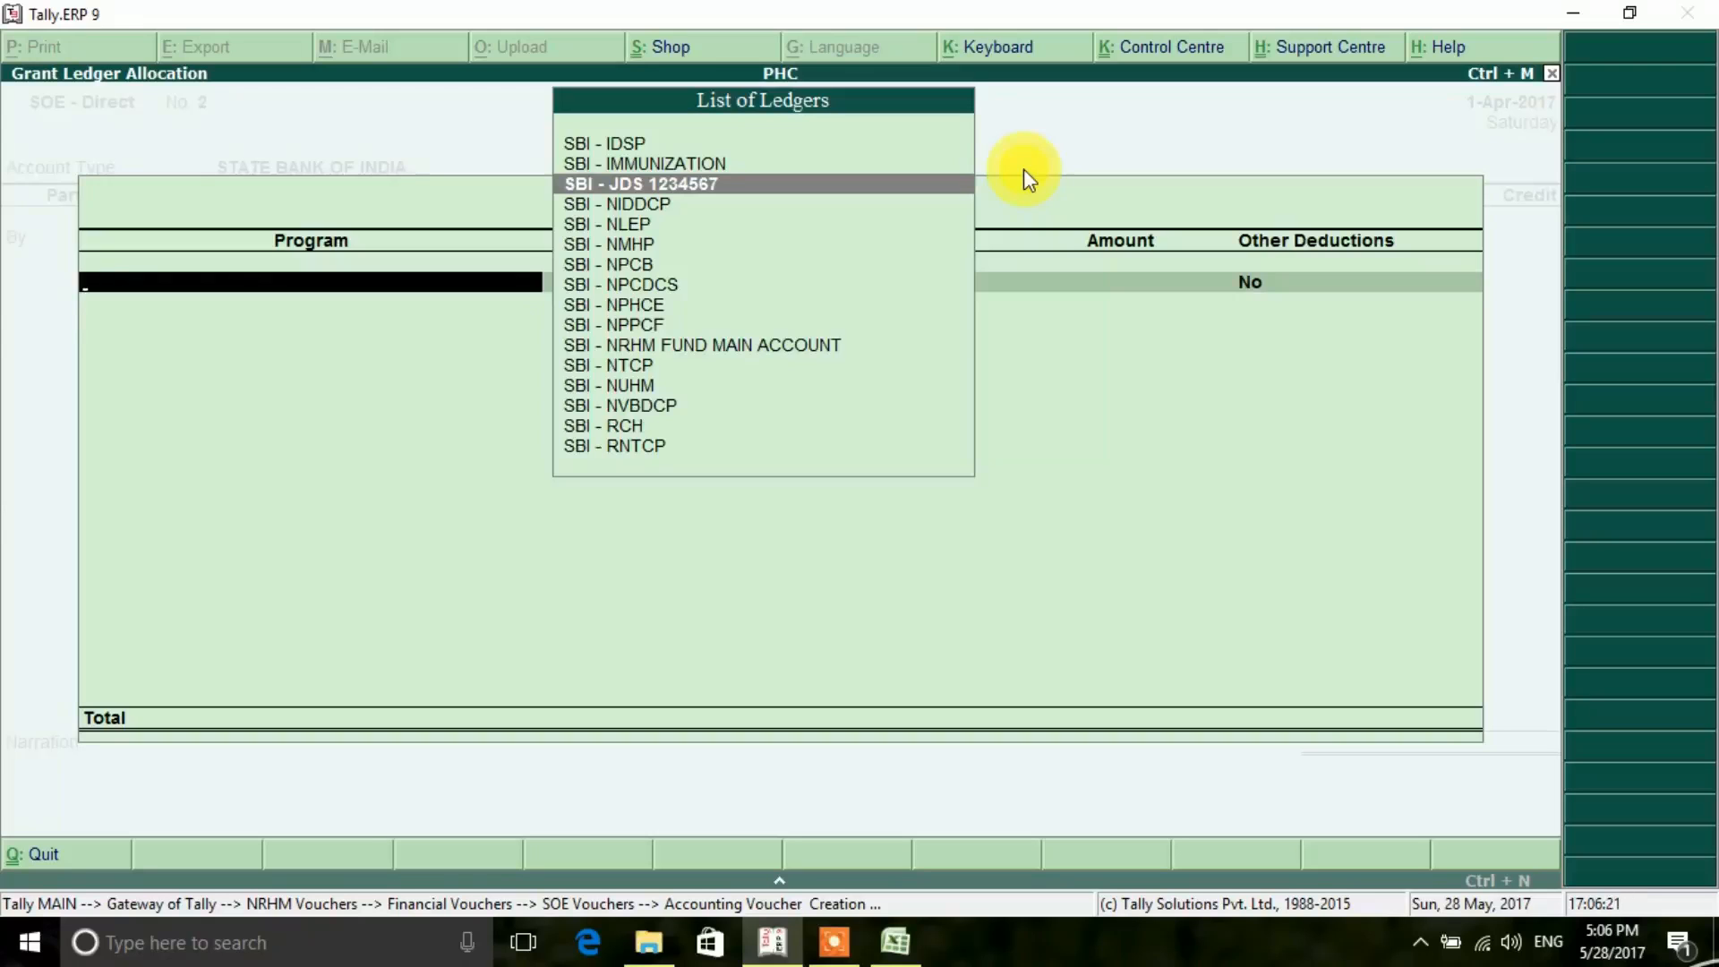
{"action": "key", "text": "Return"}
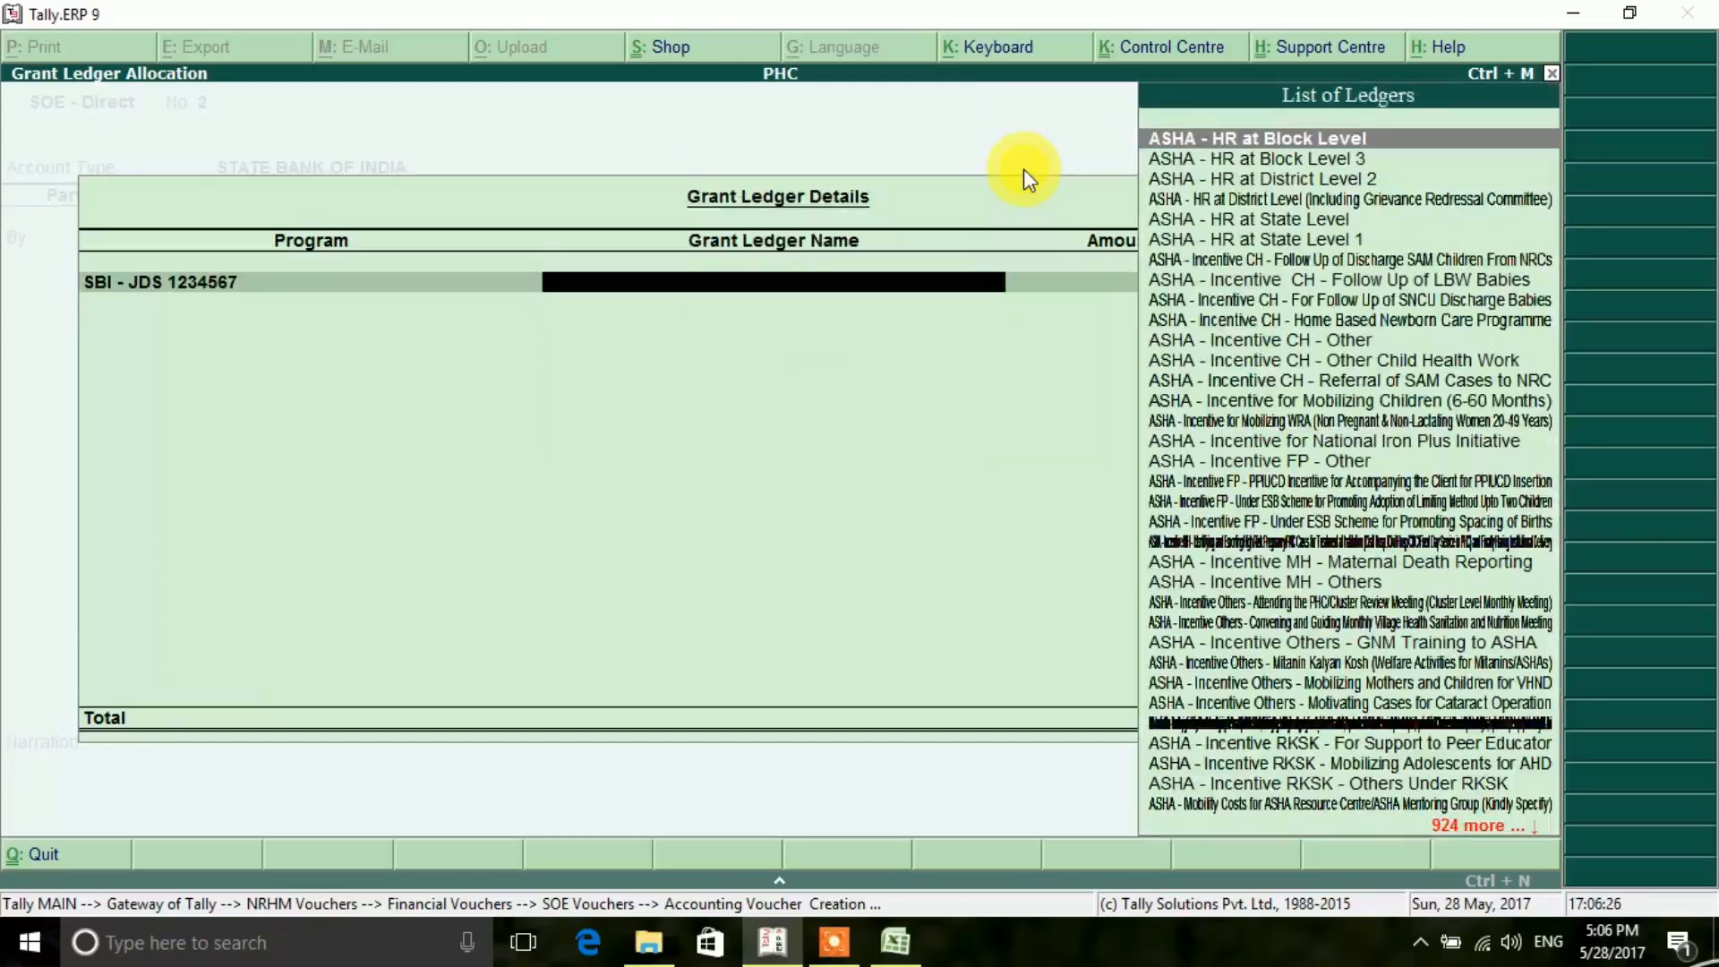
- Check the second cheque's purpose in the Excel register and choose Primary Health Centre - Untied Fund as Tally's grant ledger
{"action": "left_click", "coordinate": [896, 942]}
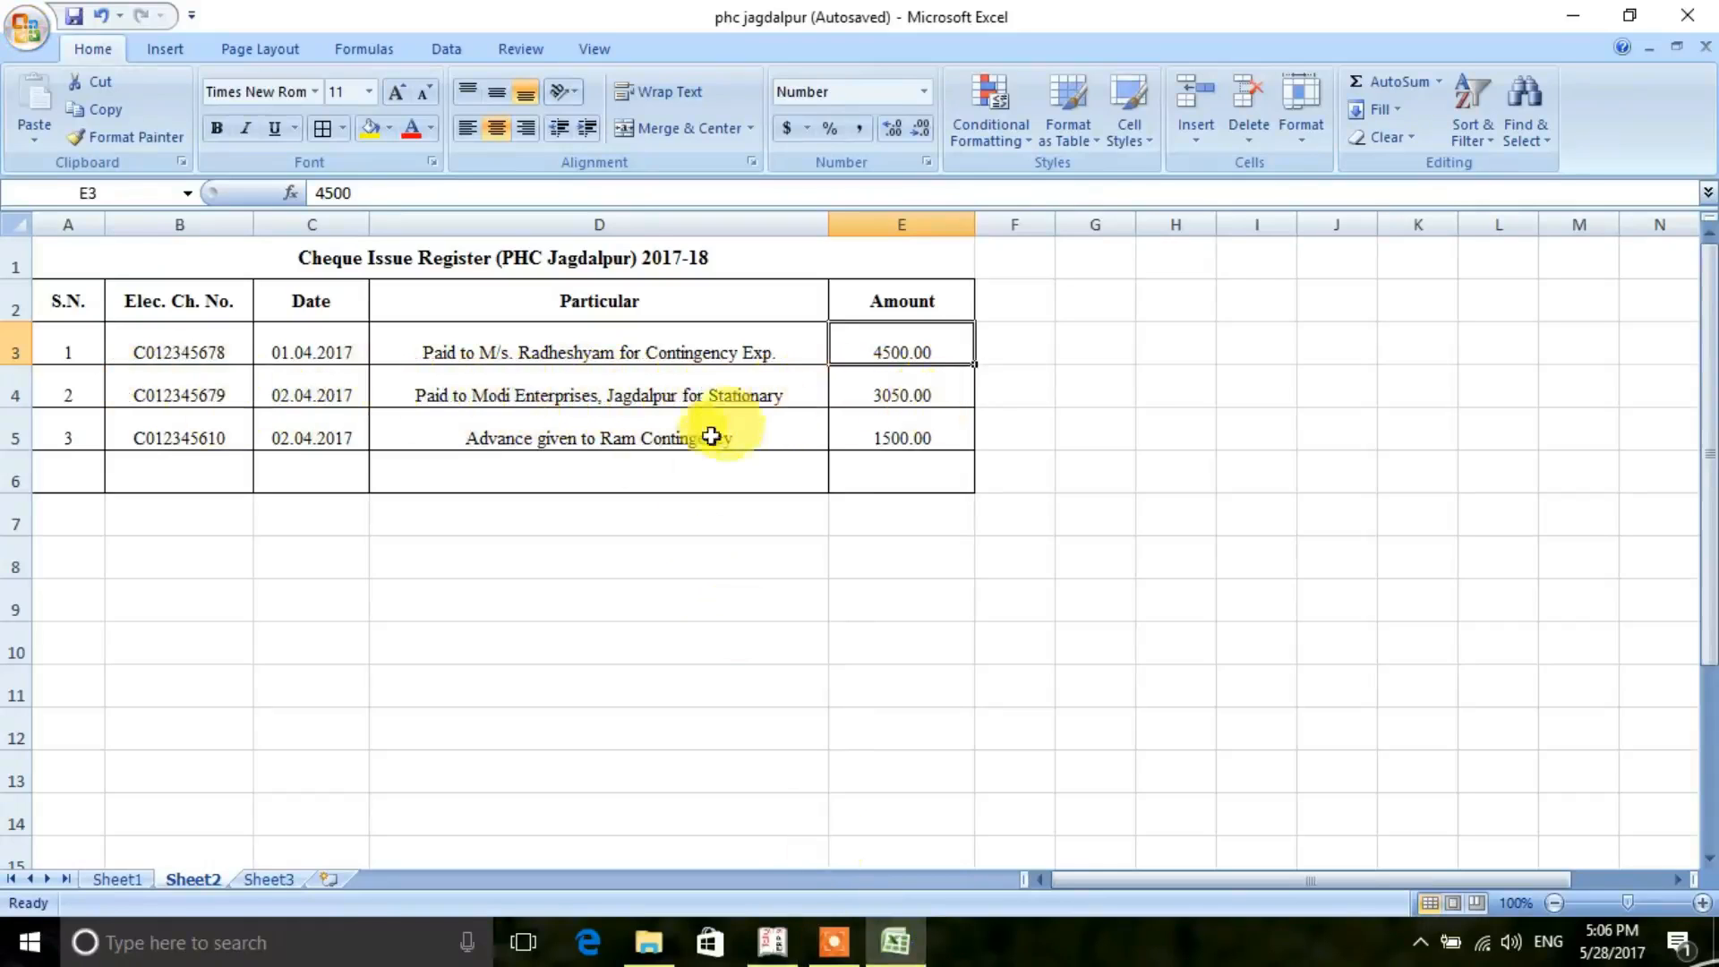
{"action": "left_click", "coordinate": [794, 931]}
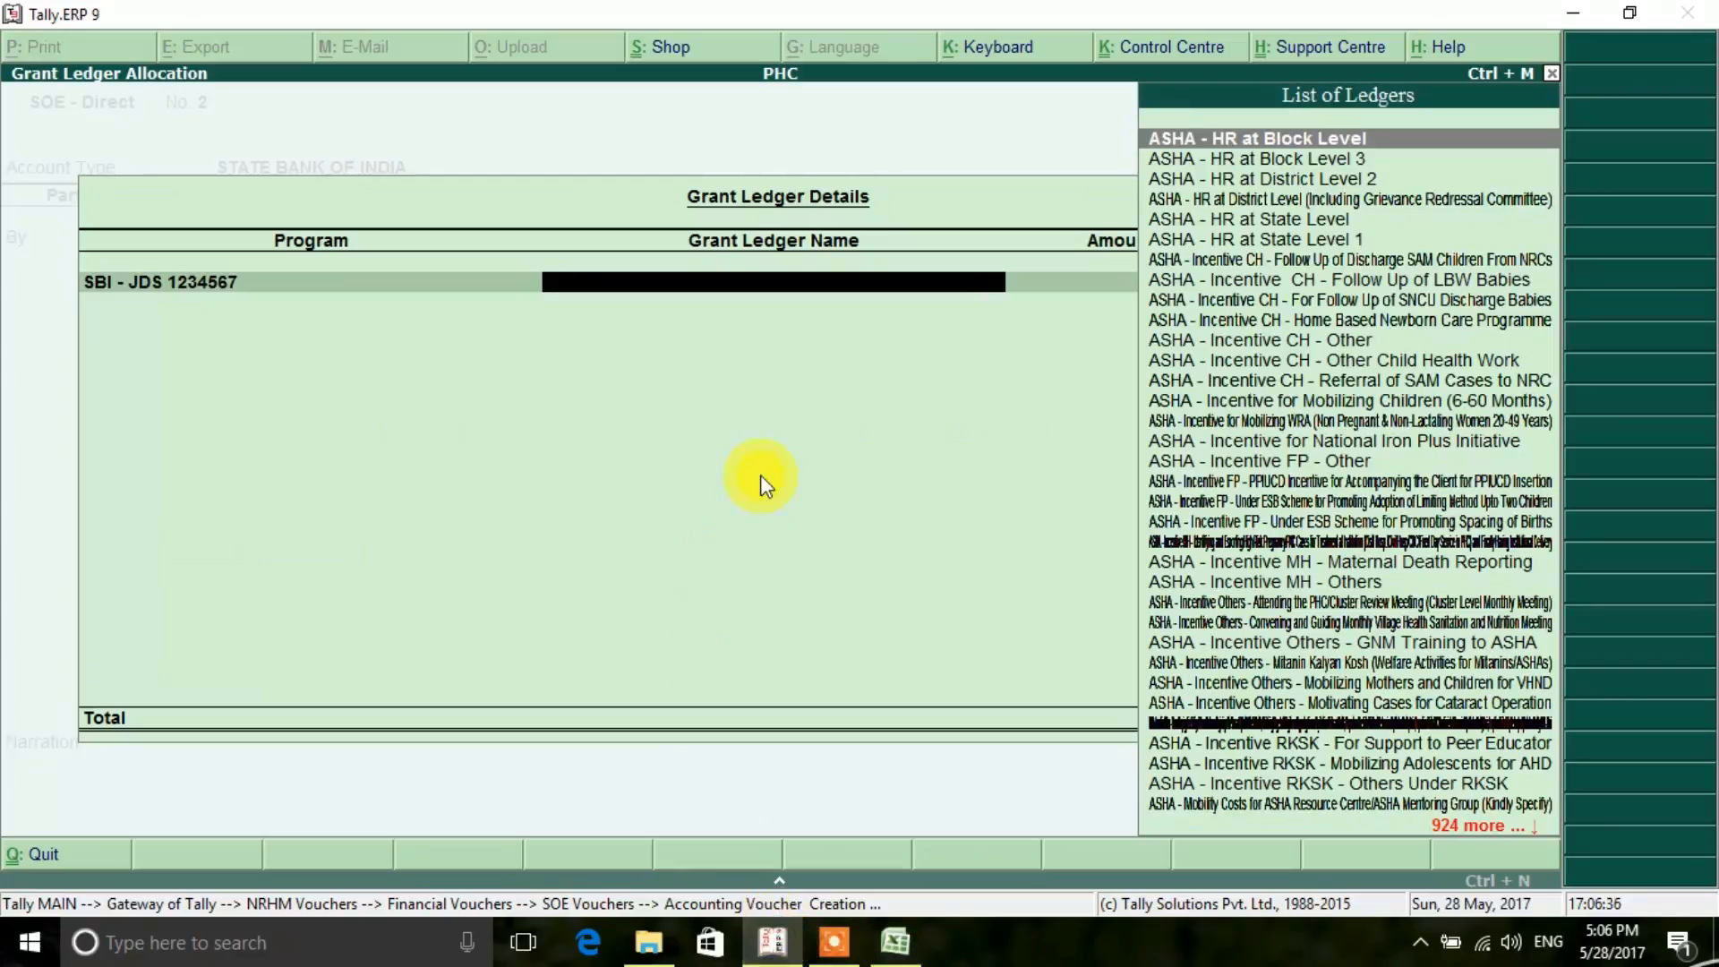
{"action": "type", "text": "Pri"}
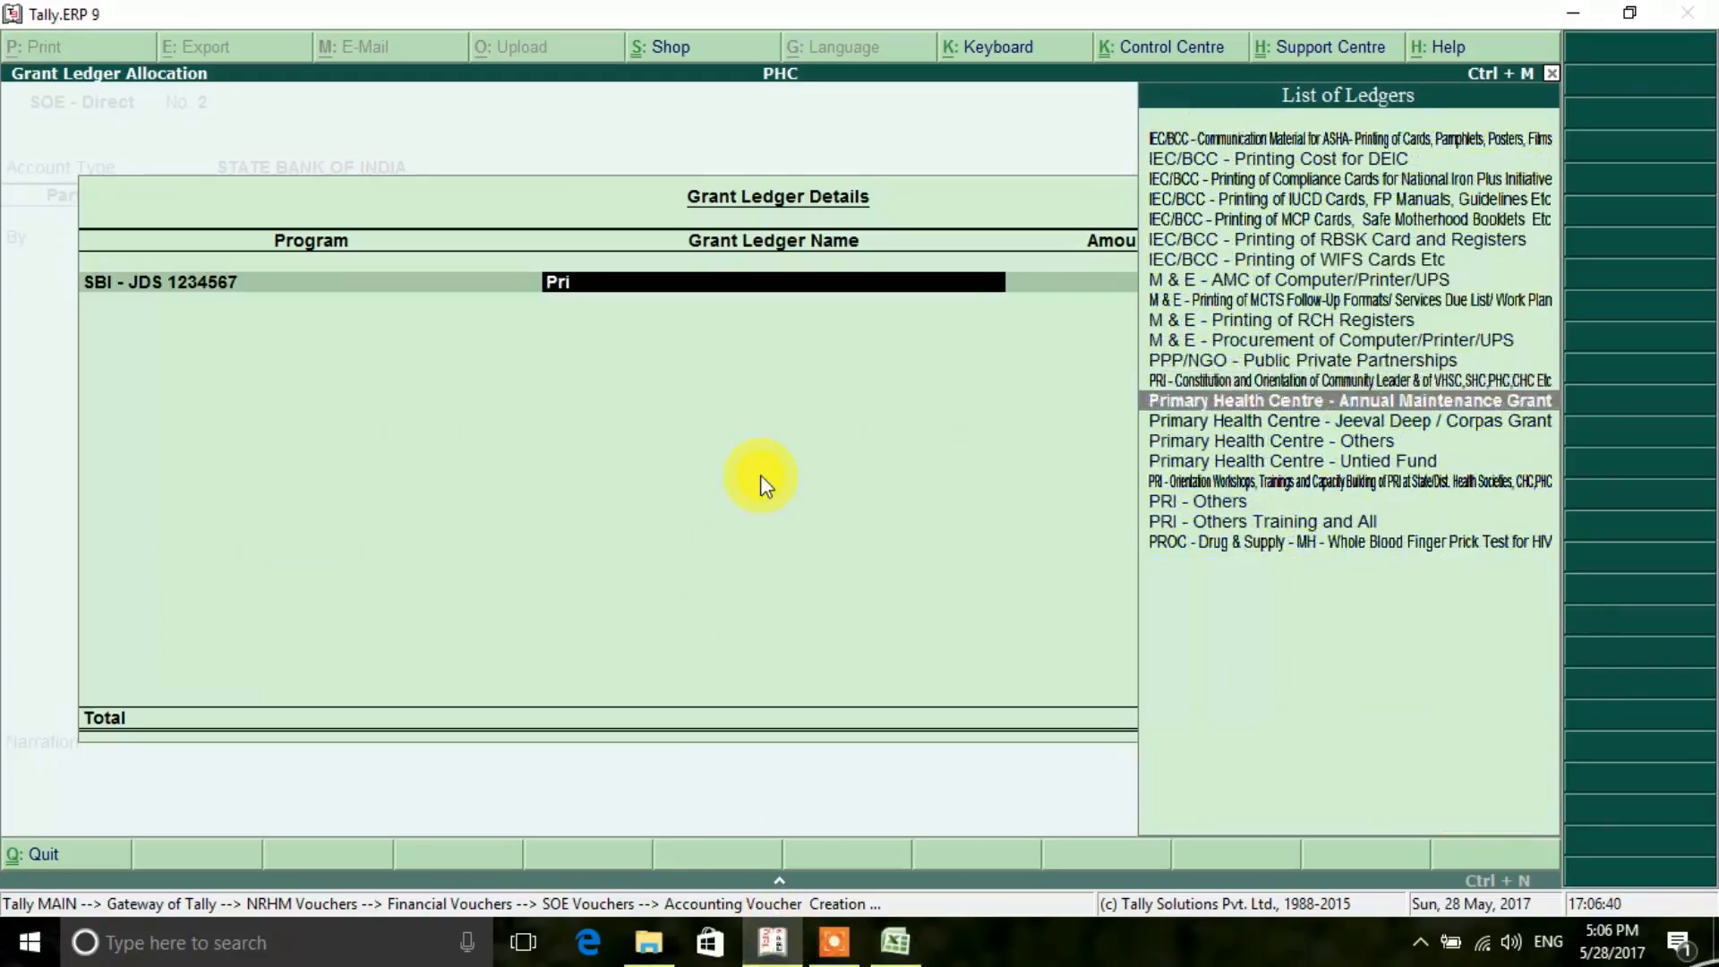
{"action": "key", "text": "Down"}
{"action": "key", "text": "Down"}
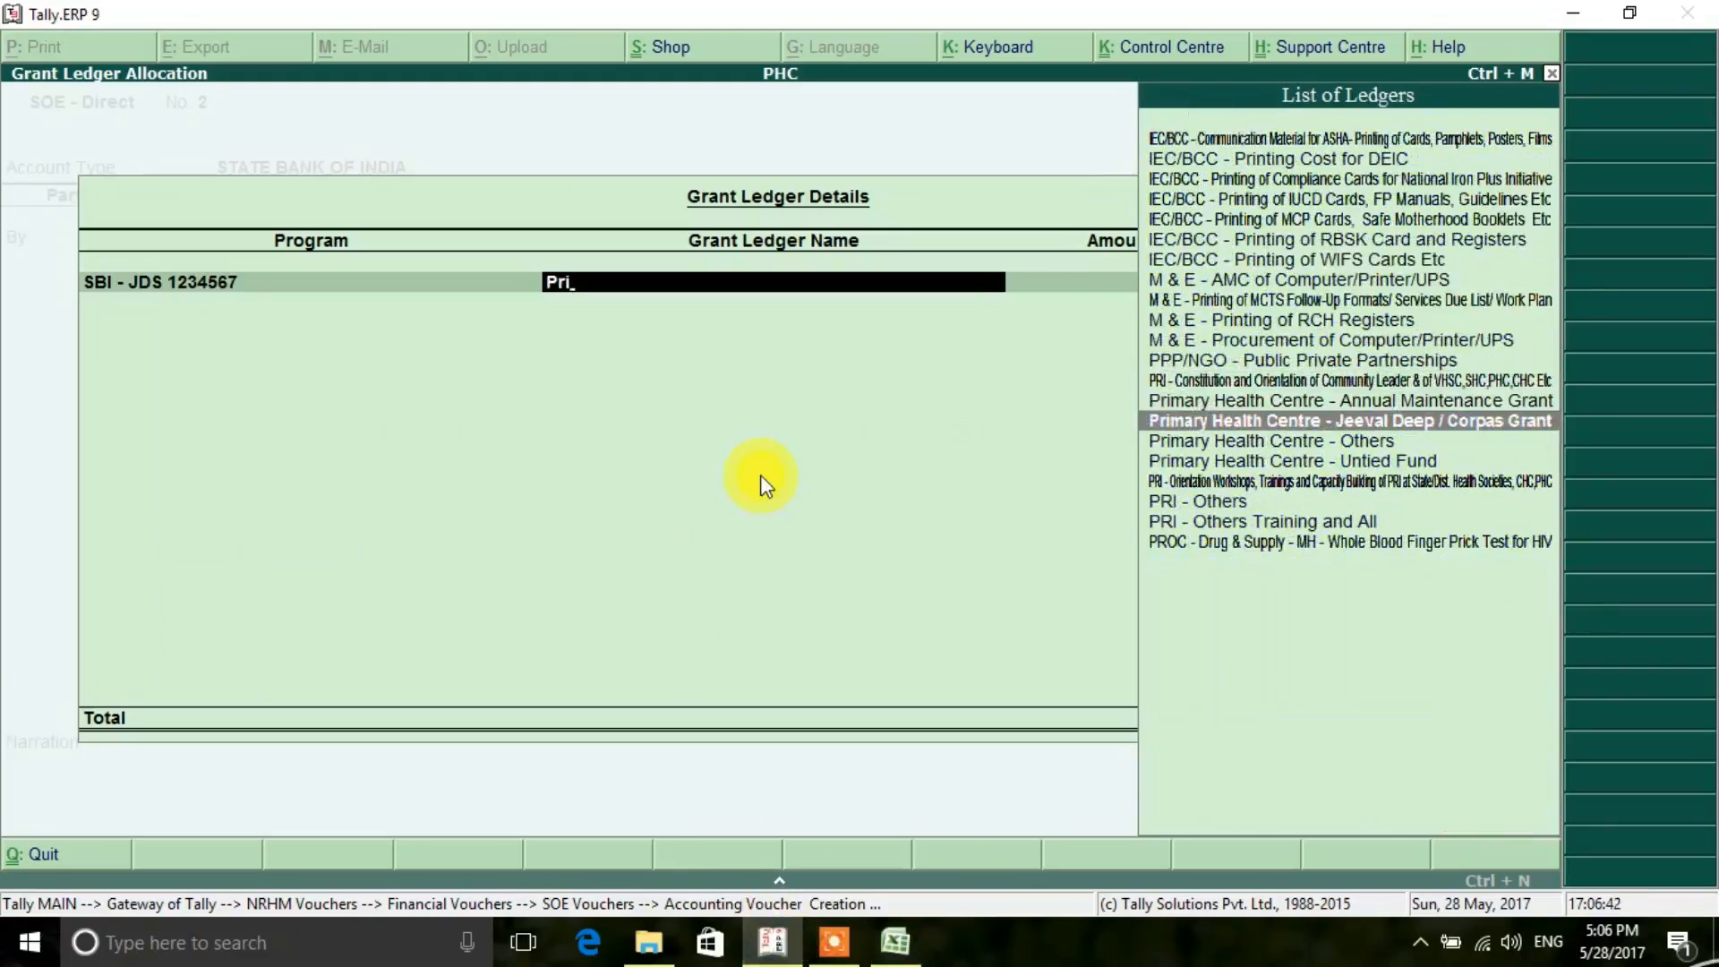
{"action": "key", "text": "Down"}
{"action": "key", "text": "Down"}
{"action": "key", "text": "Return"}
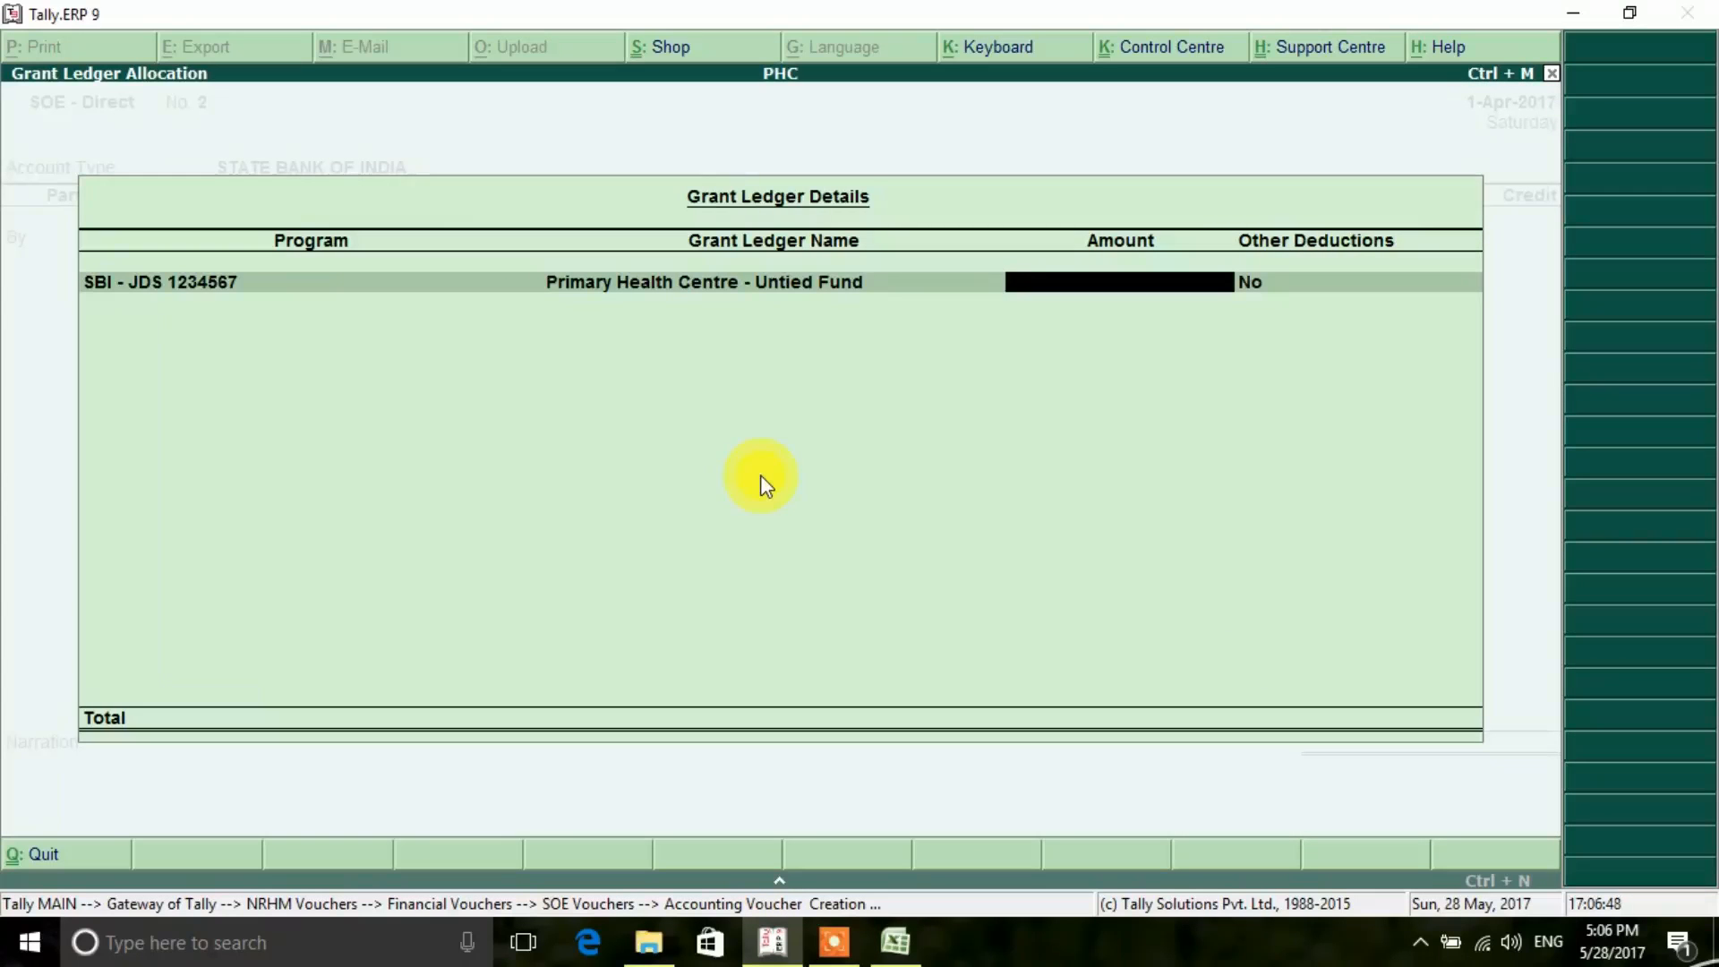
- Check the second cheque's amount in the Excel register, then allocate 3050 to Tally's grant ledger with no other deductions and end the list
{"action": "left_click", "coordinate": [894, 940]}
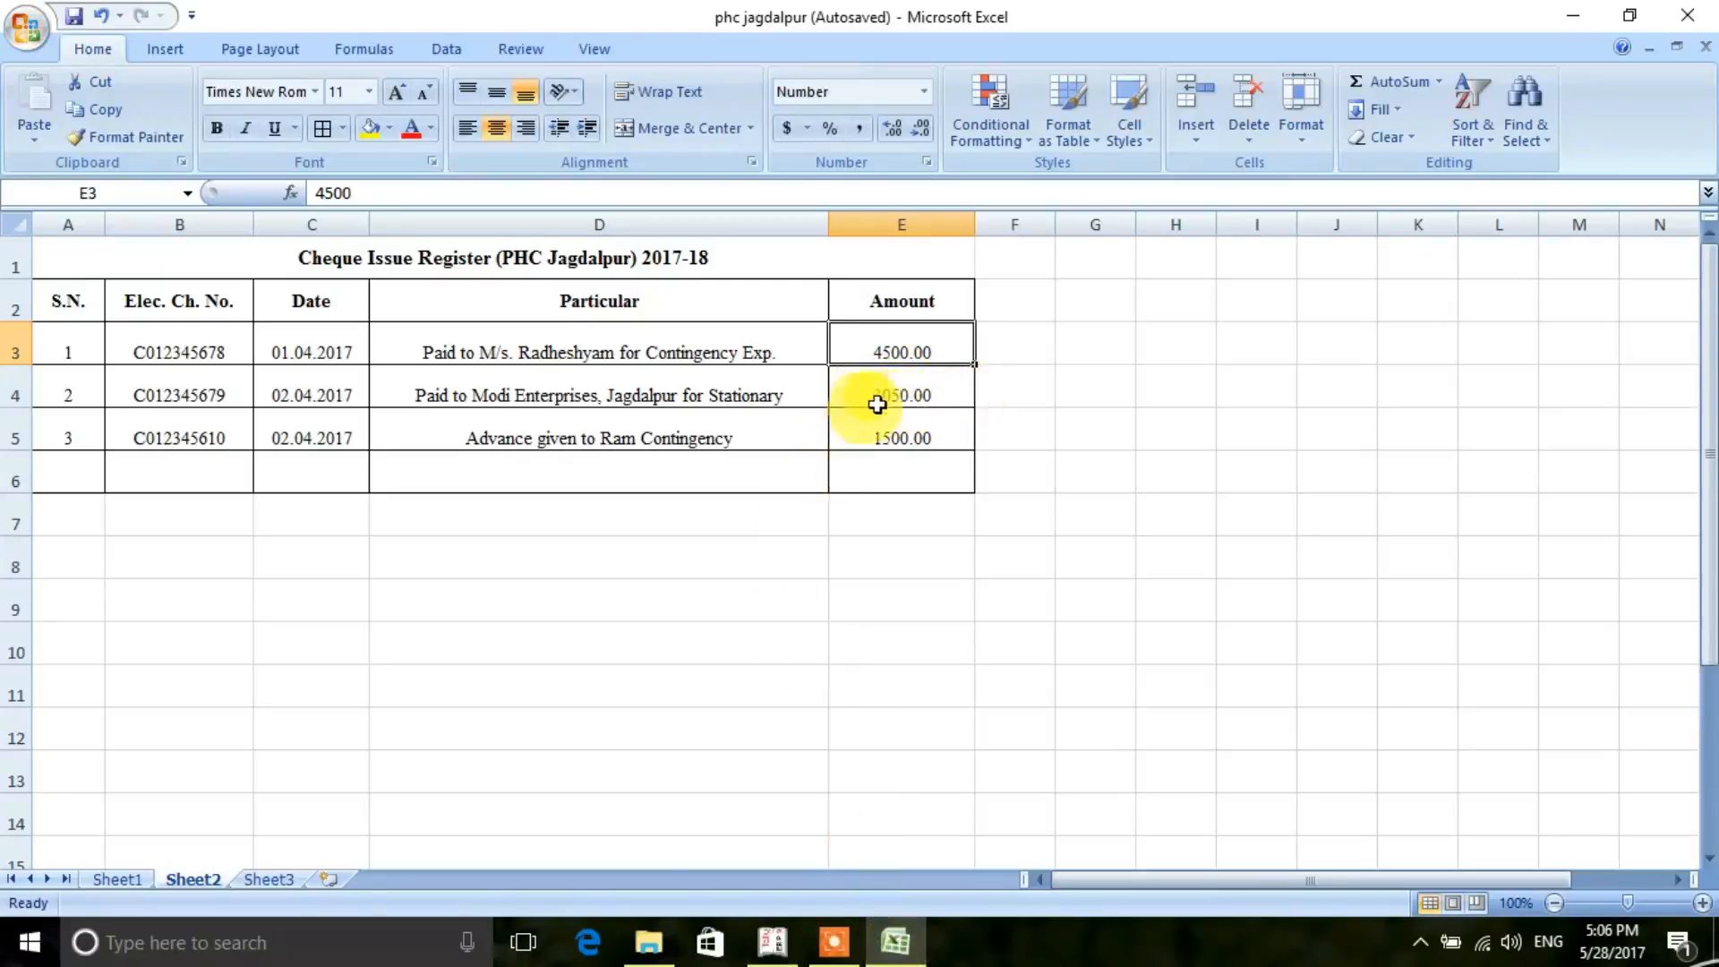
{"action": "left_click", "coordinate": [760, 949]}
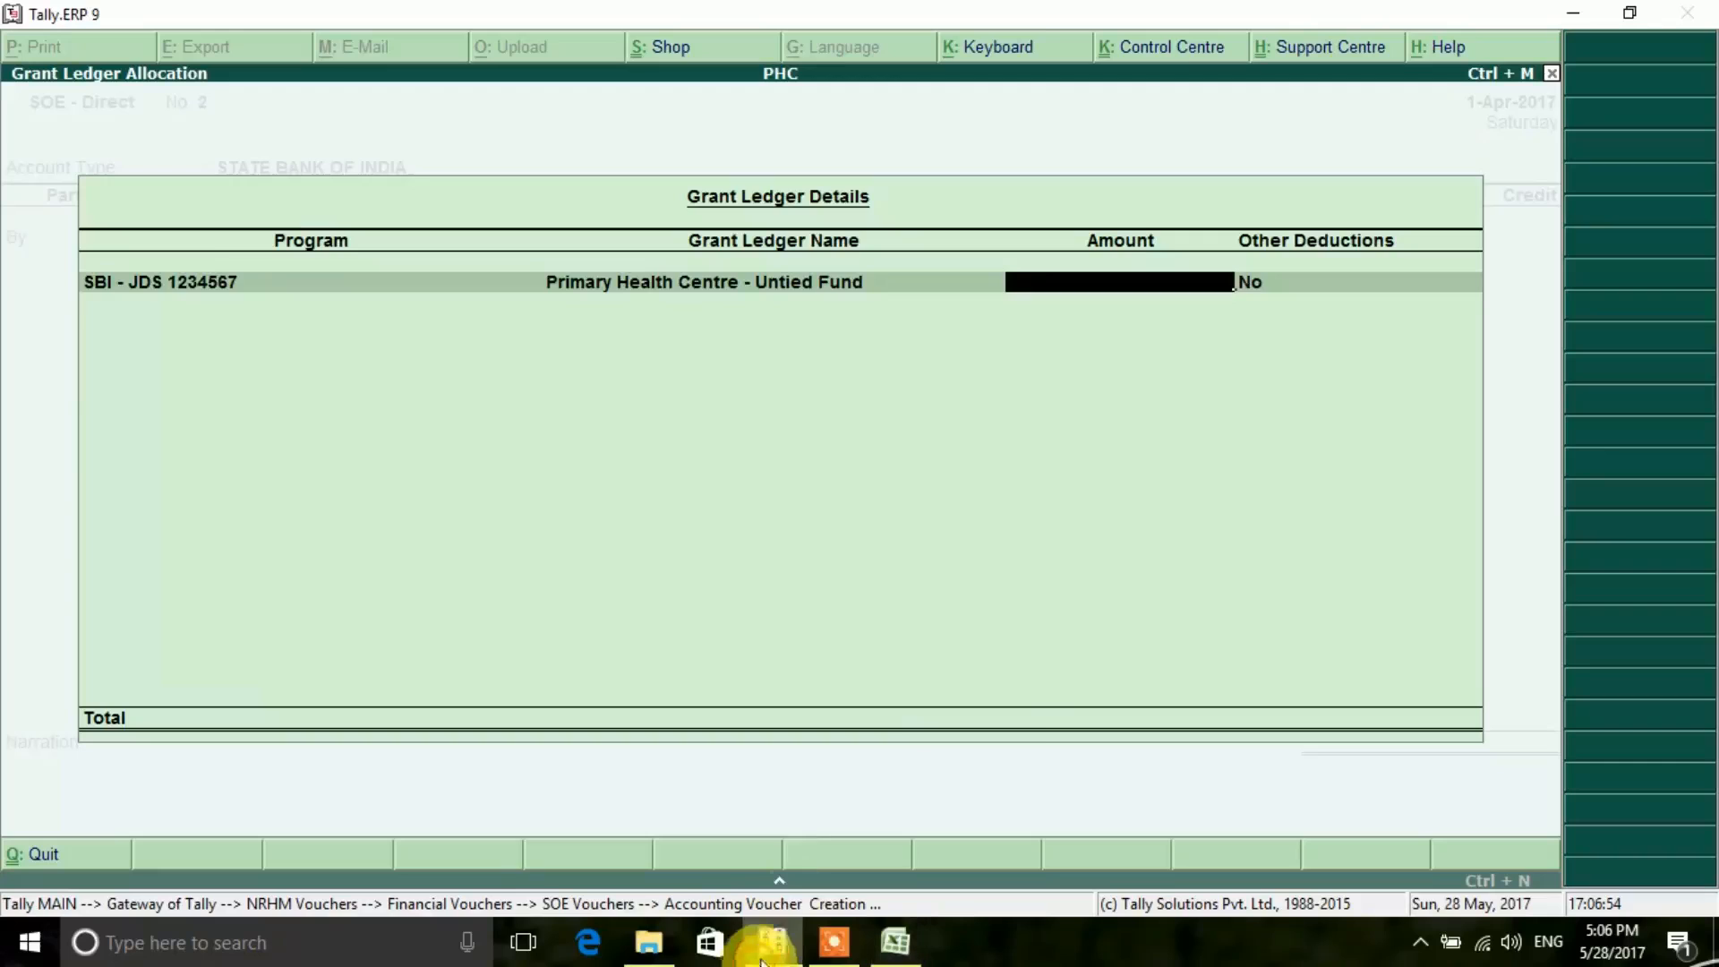
{"action": "type", "text": "3050"}
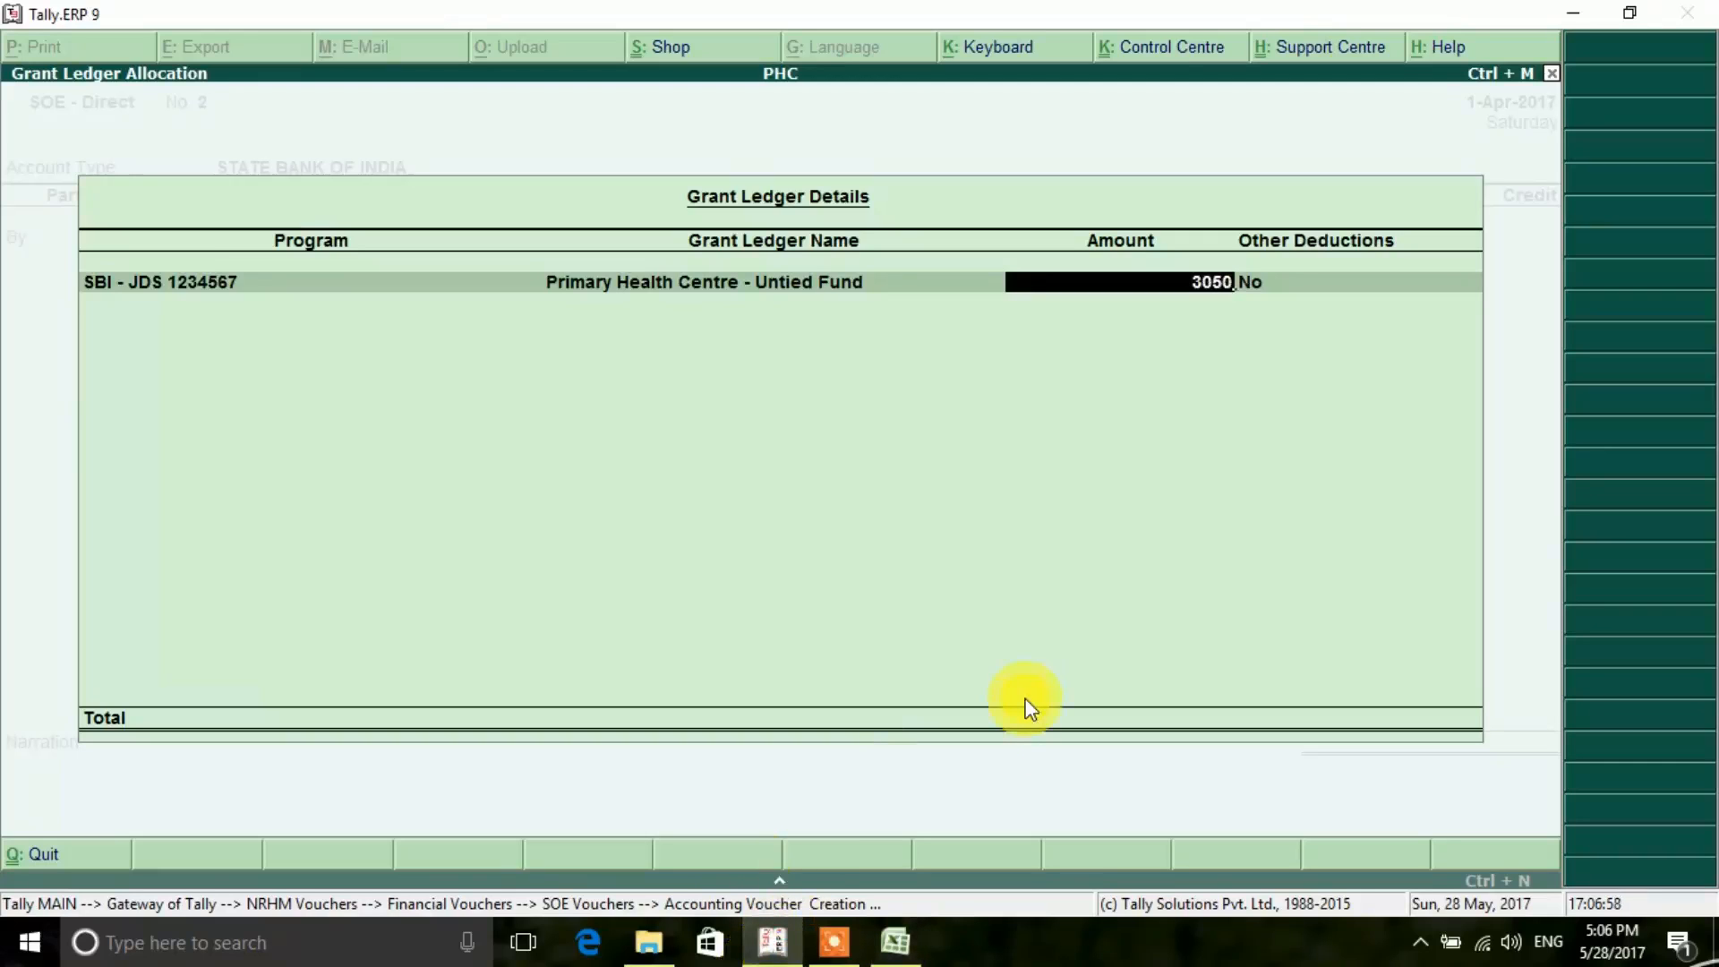
{"action": "key", "text": "Return"}
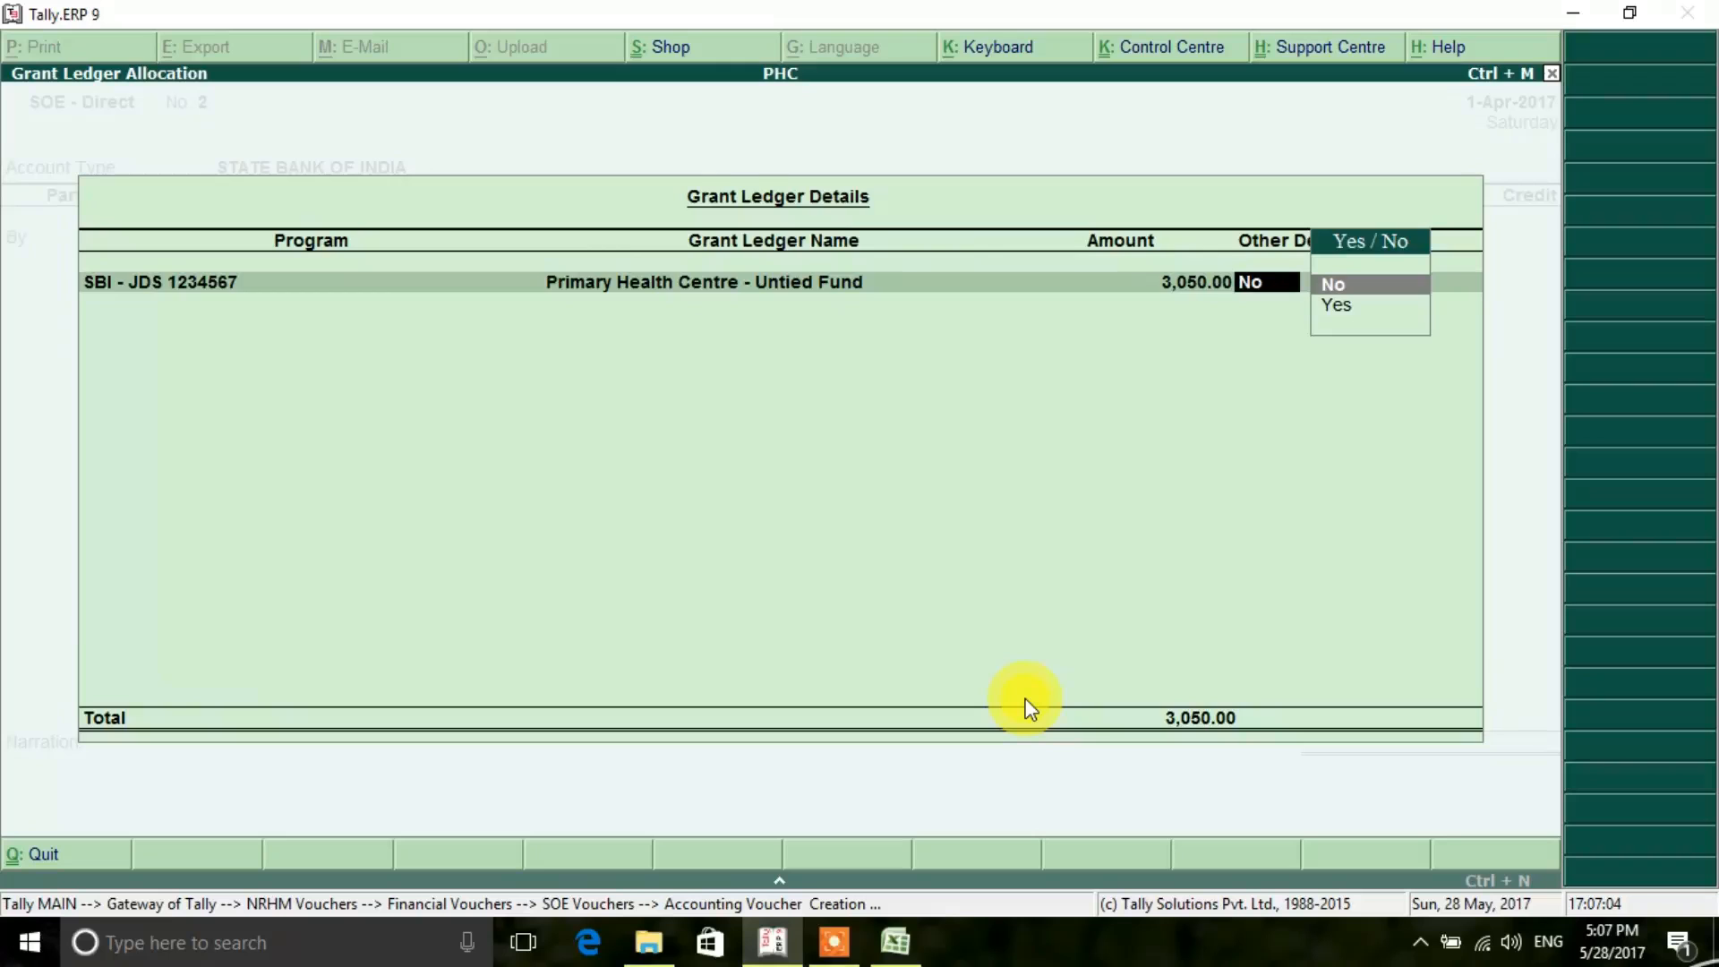
{"action": "key", "text": "Return"}
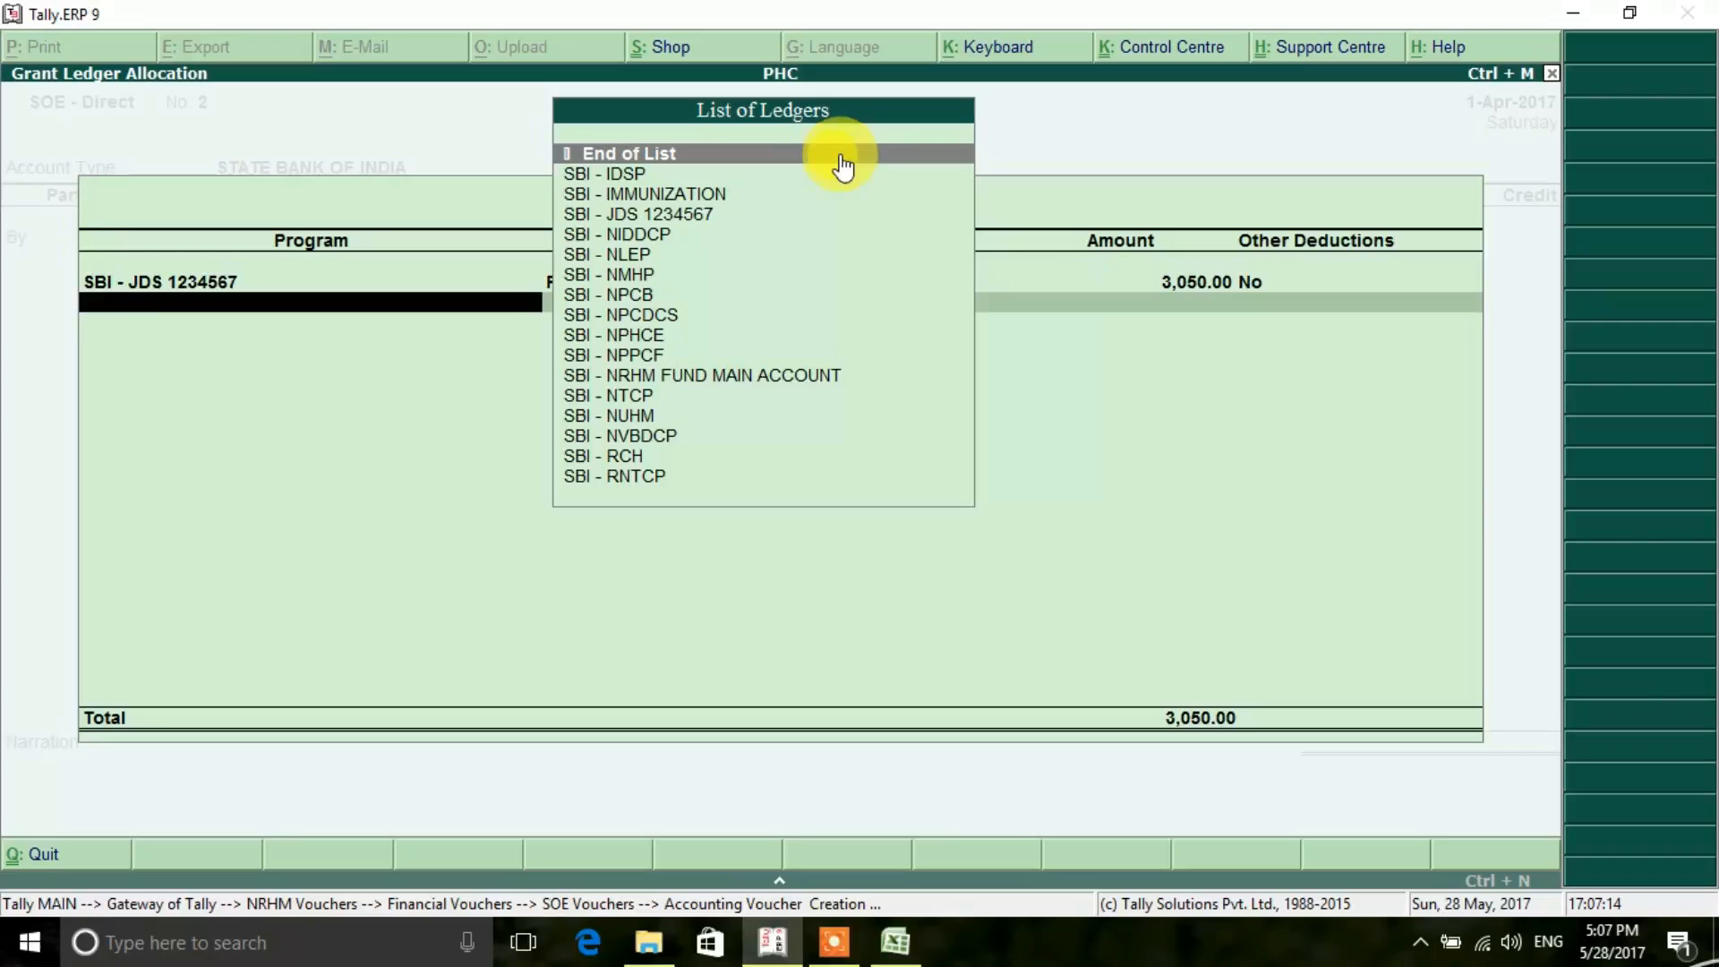
{"action": "left_click", "coordinate": [842, 166]}
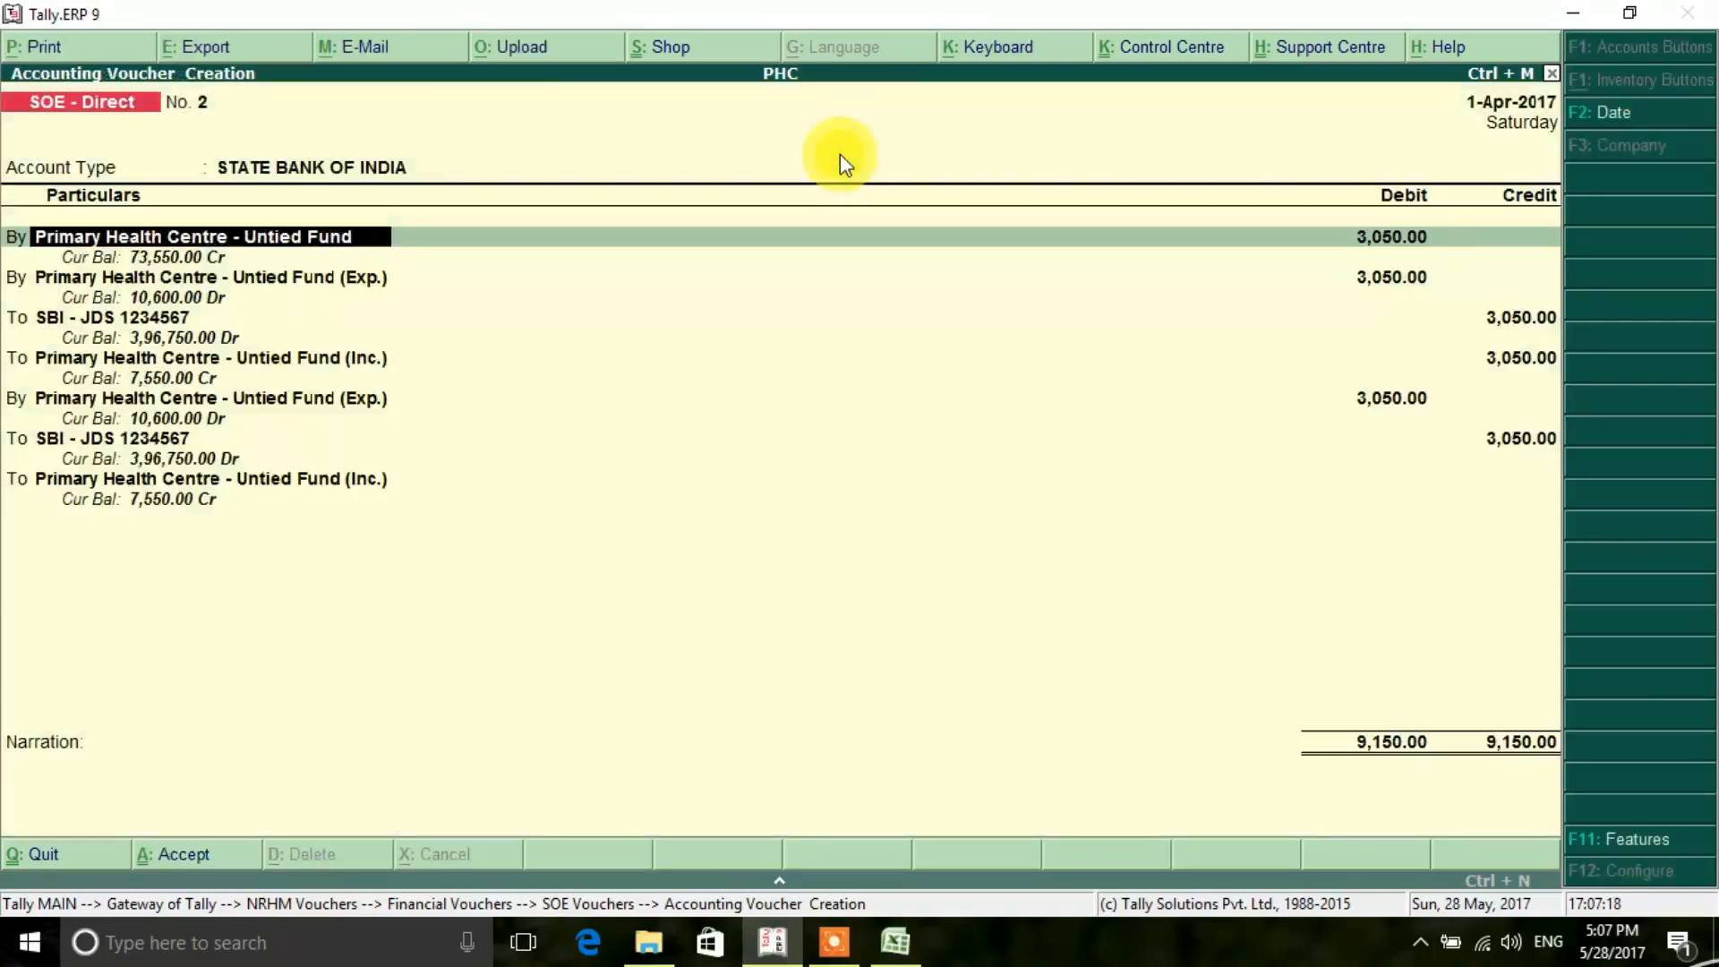
- Accept the 3050 ledger lines through SBI - JDS and set the bank allocation's transaction type to Electronic Cheque
{"action": "key", "text": "Return"}
{"action": "key", "text": "Return"}
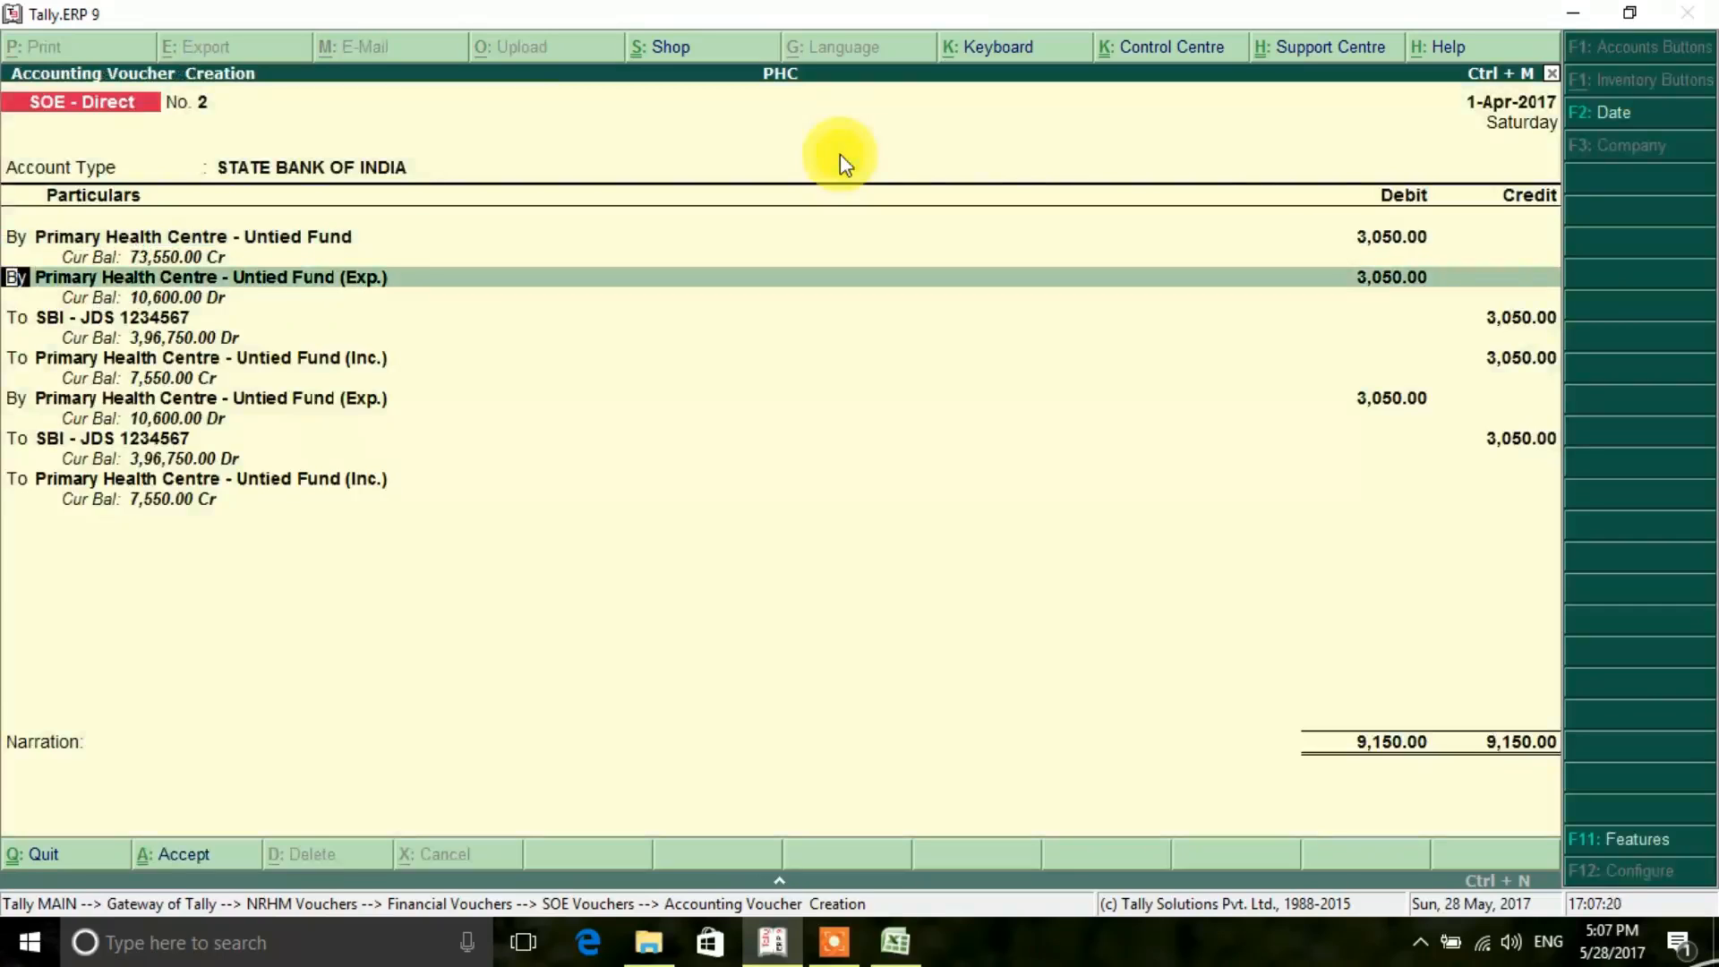
{"action": "key", "text": "Return"}
{"action": "key", "text": "Return"}
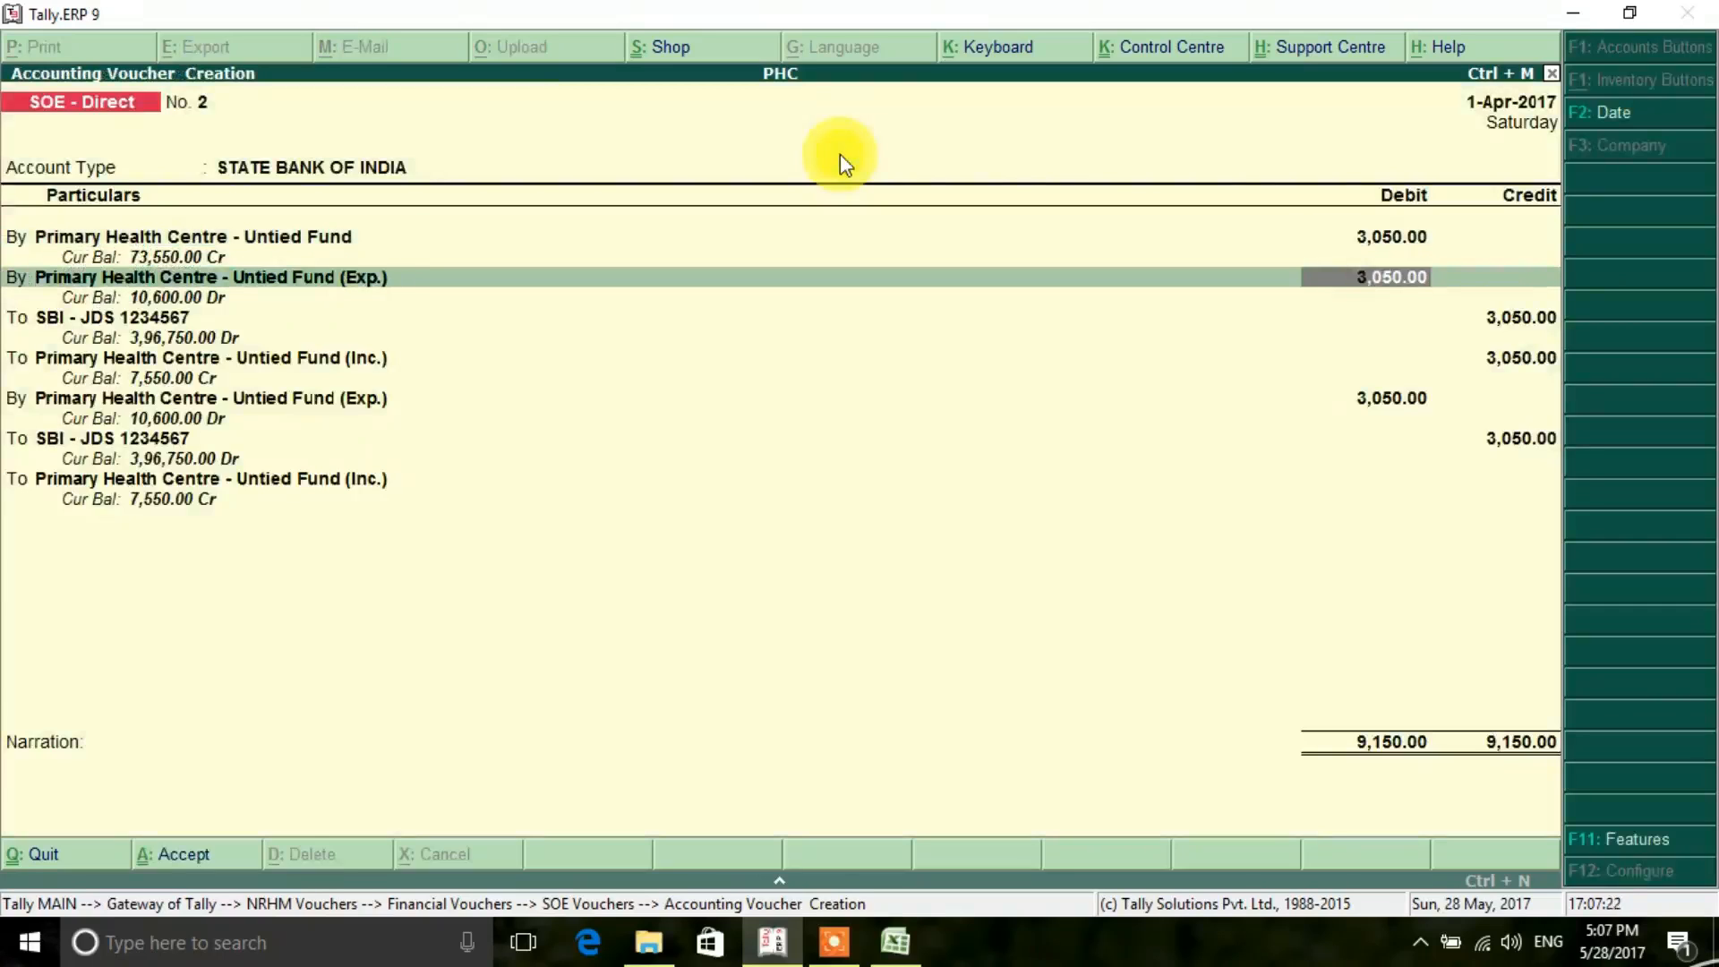
{"action": "key", "text": "Return"}
{"action": "key", "text": "Return"}
{"action": "key", "text": "Return"}
{"action": "key", "text": "Return"}
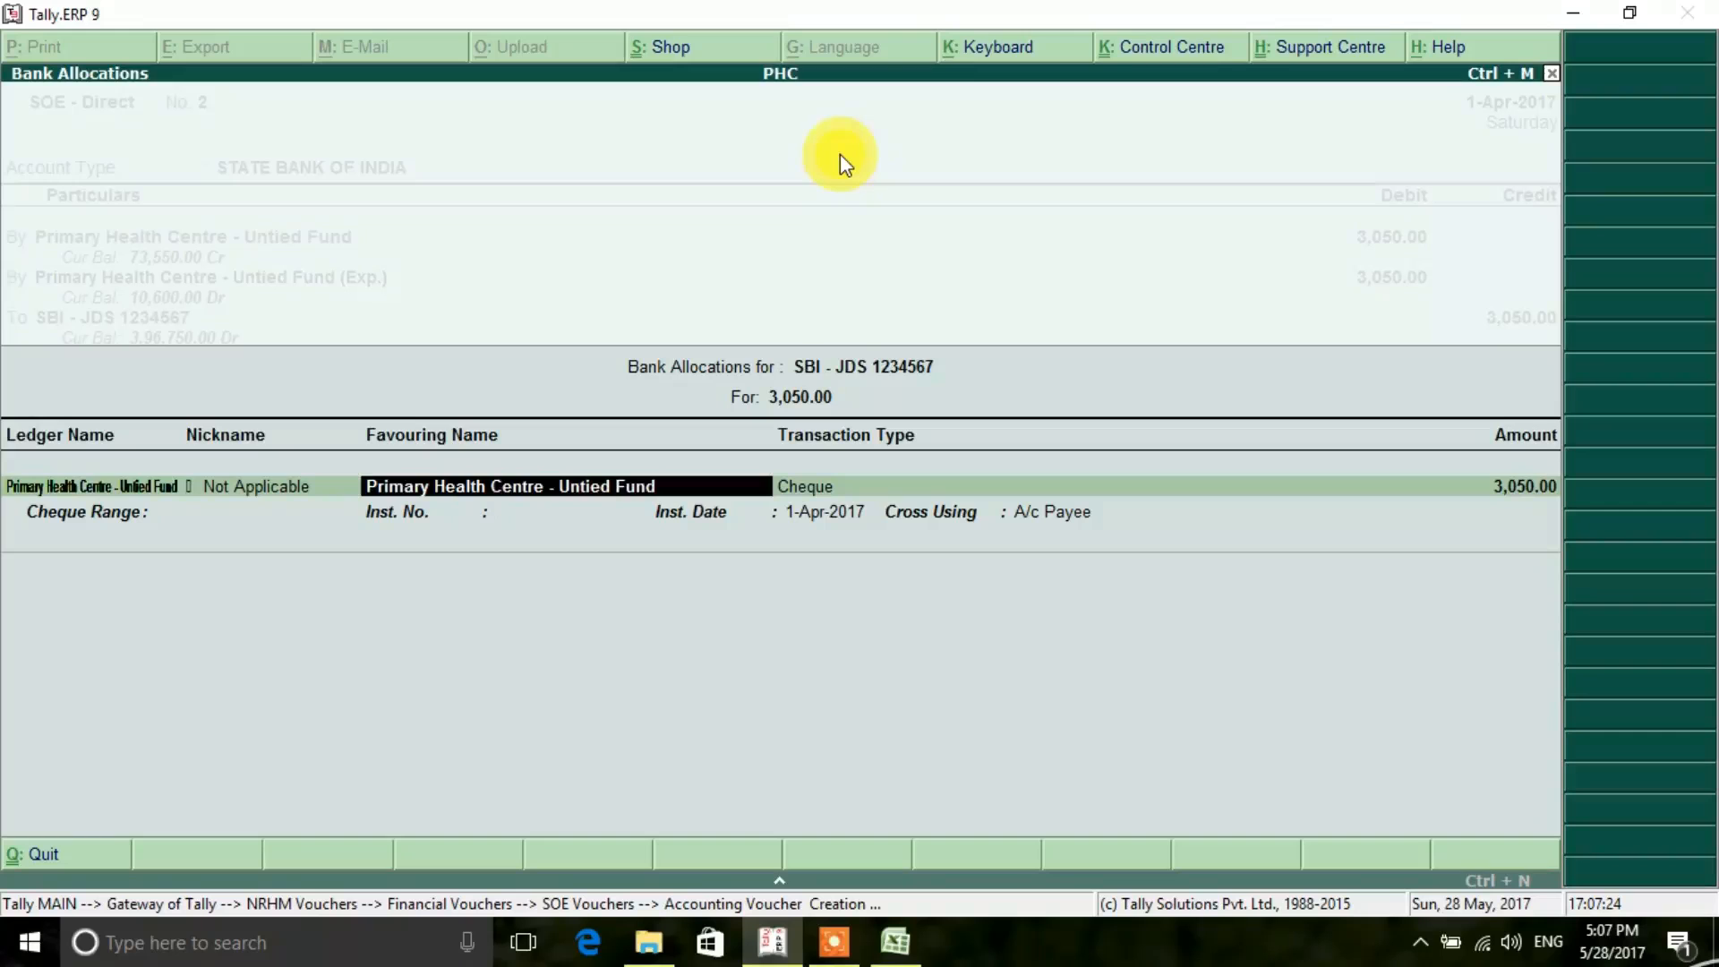
{"action": "key", "text": "Return"}
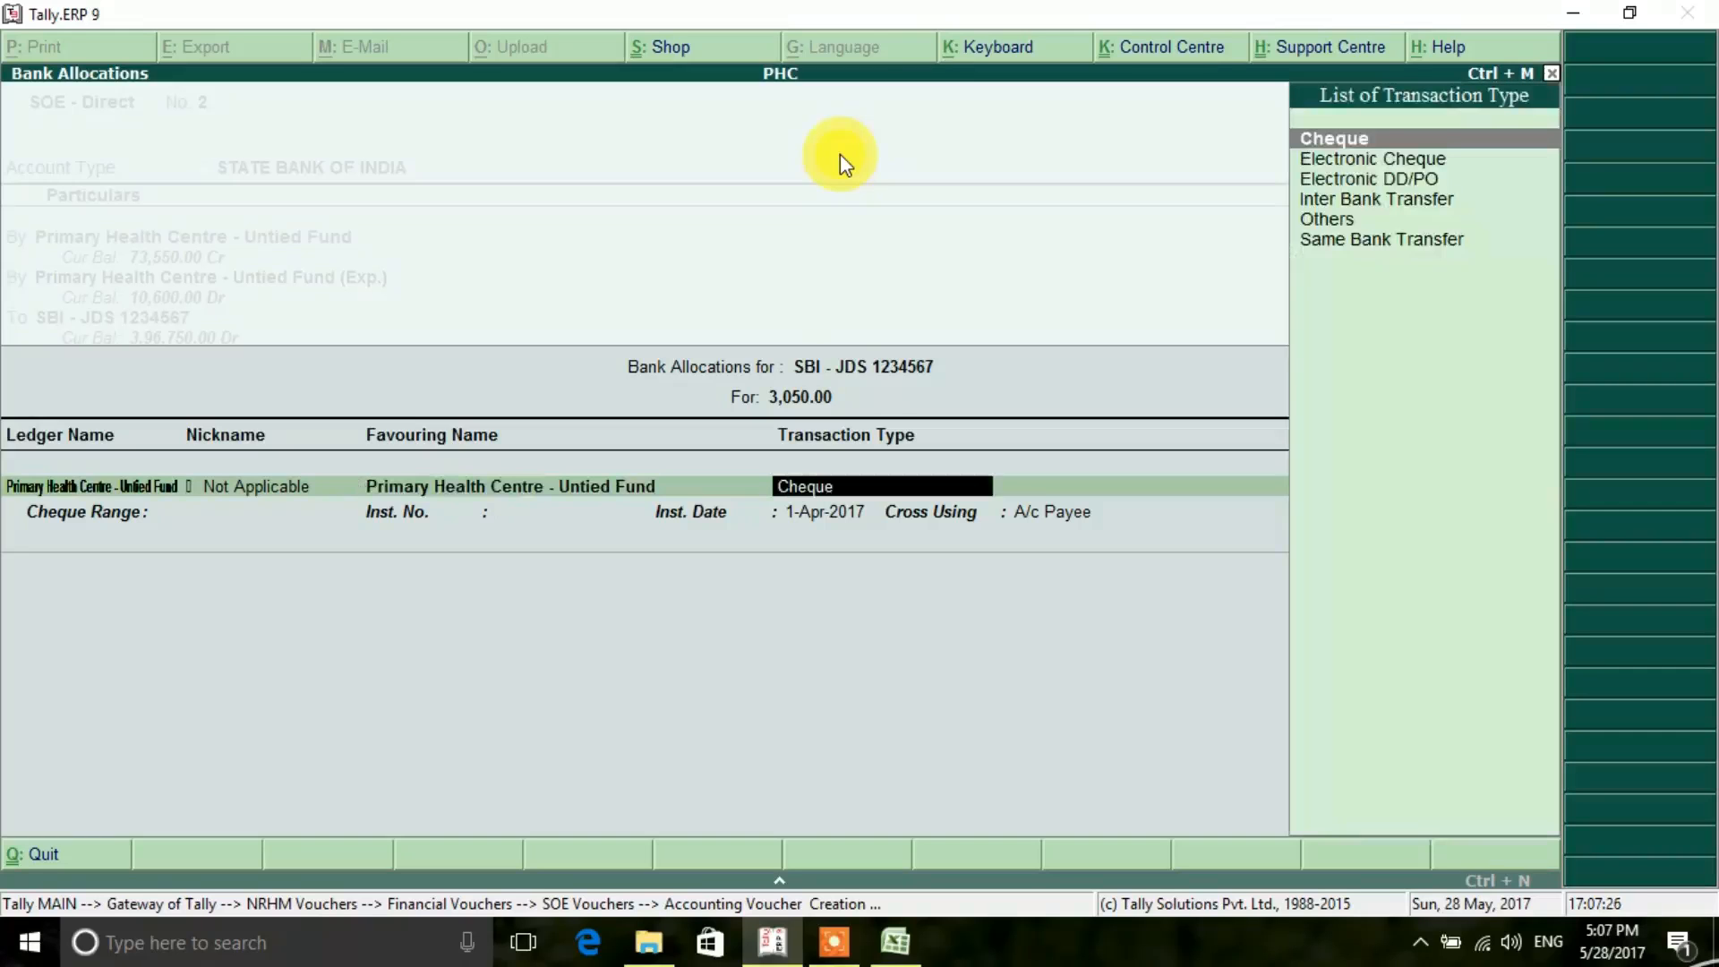
{"action": "key", "text": "Down"}
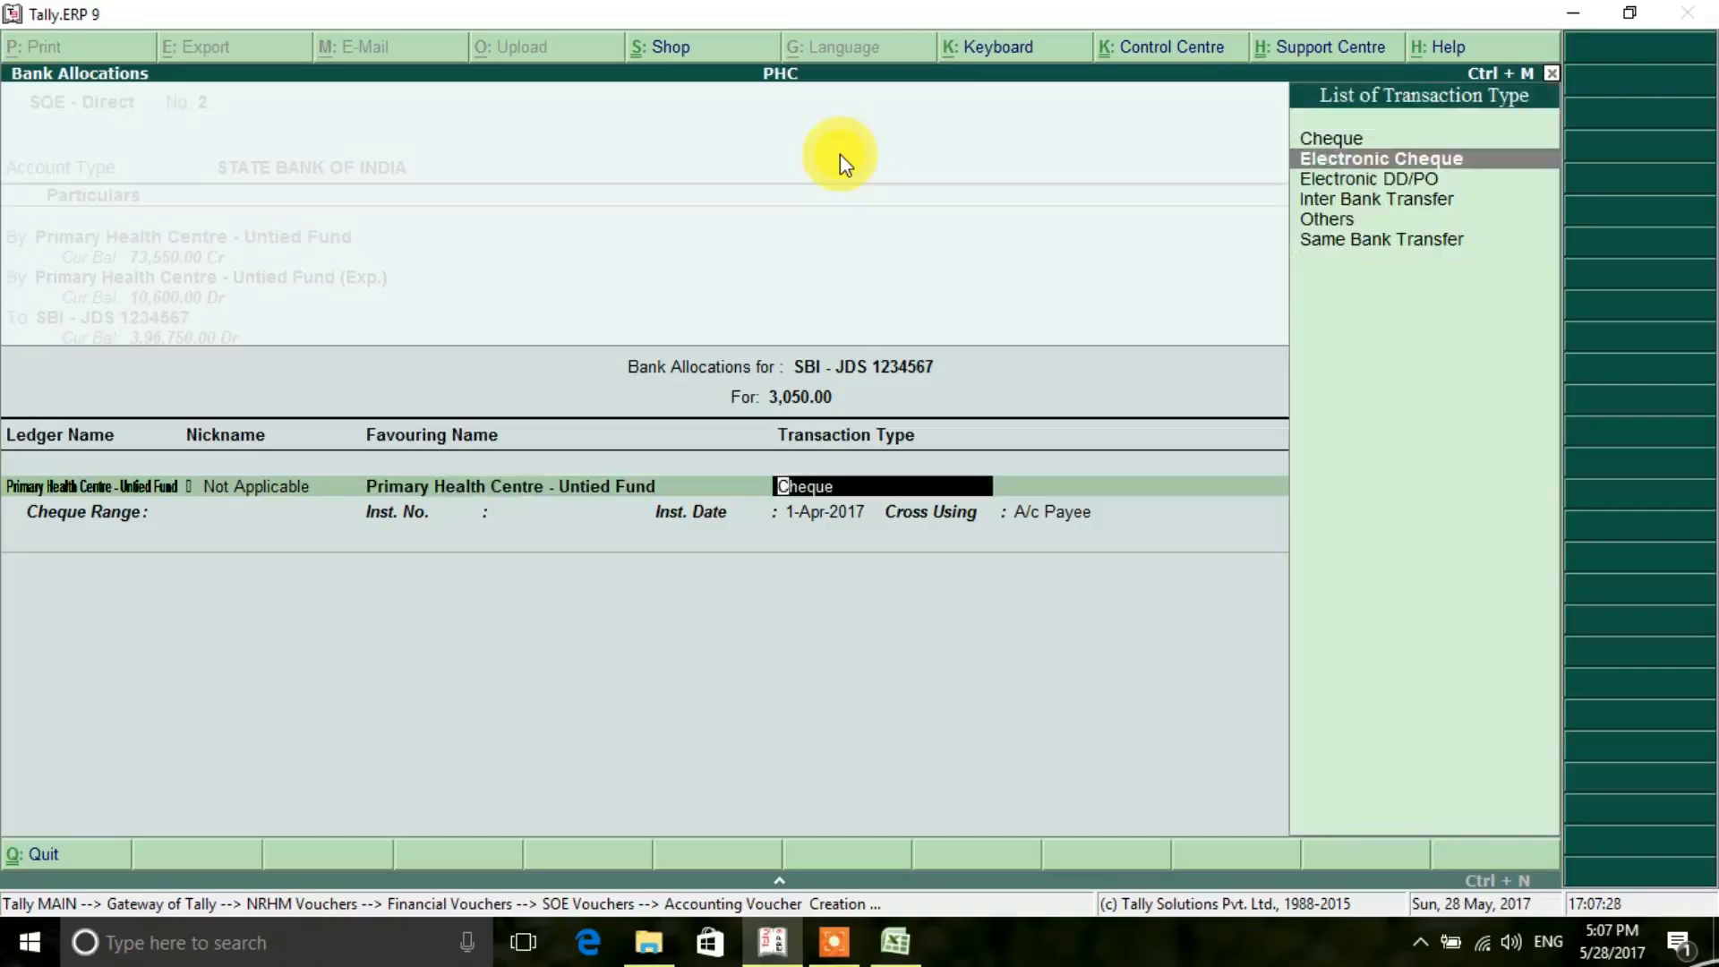
{"action": "key", "text": "Return"}
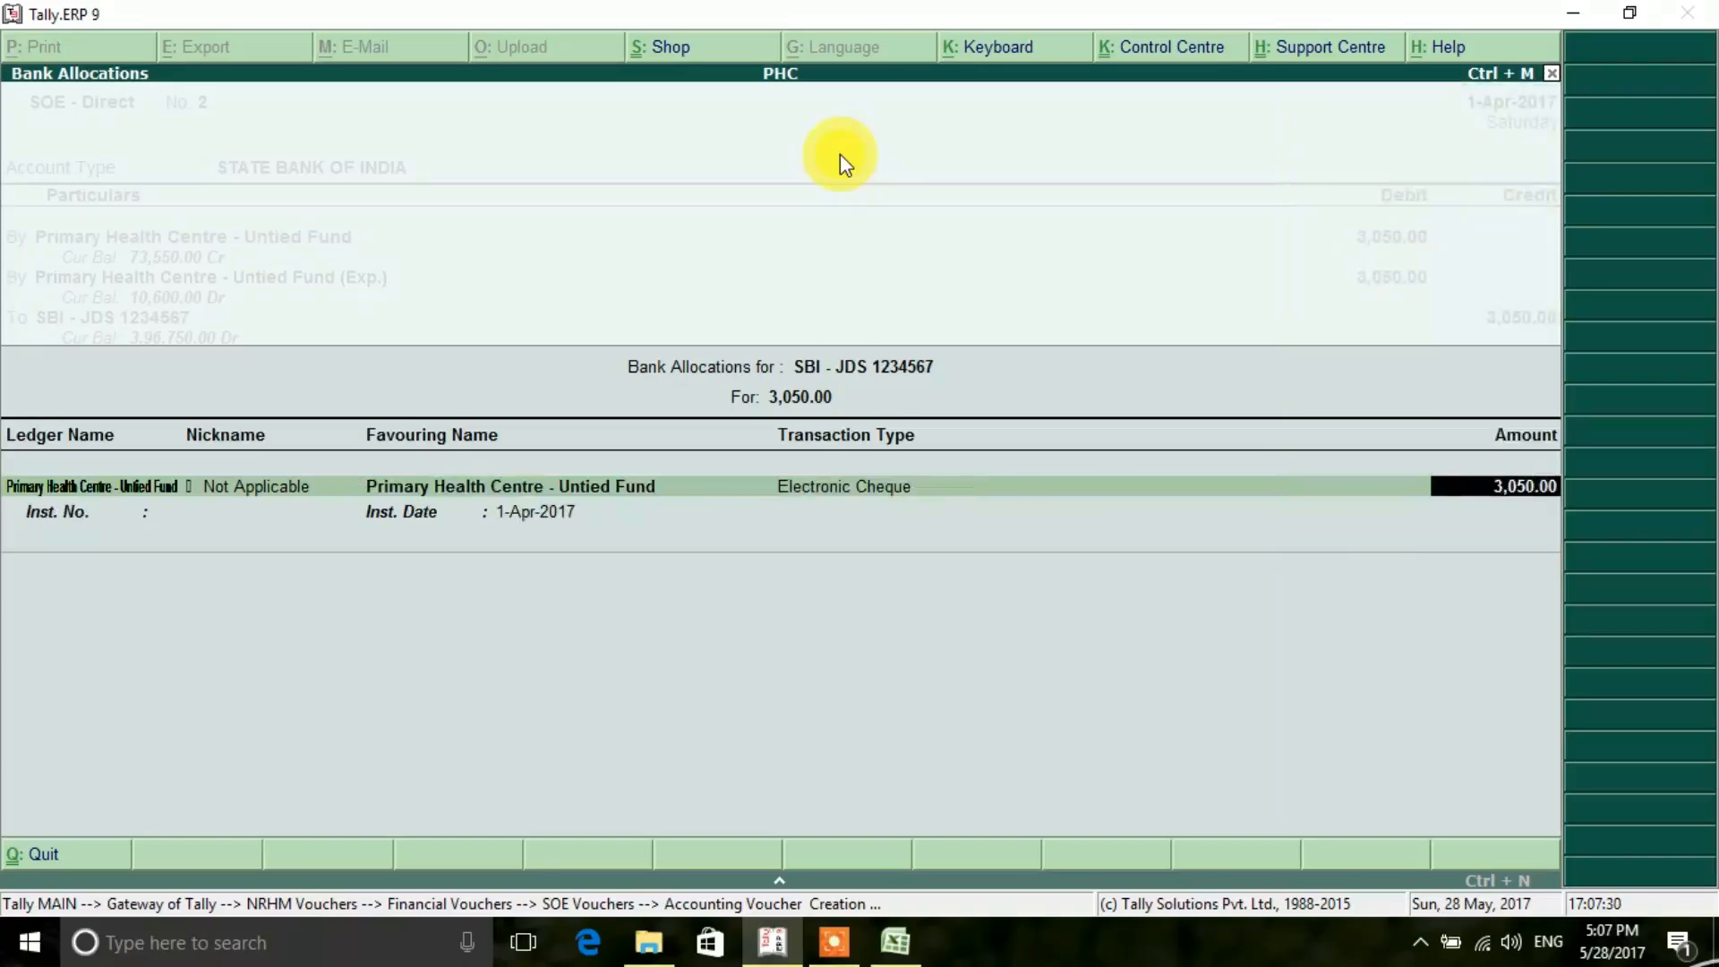
{"action": "key", "text": "Return"}
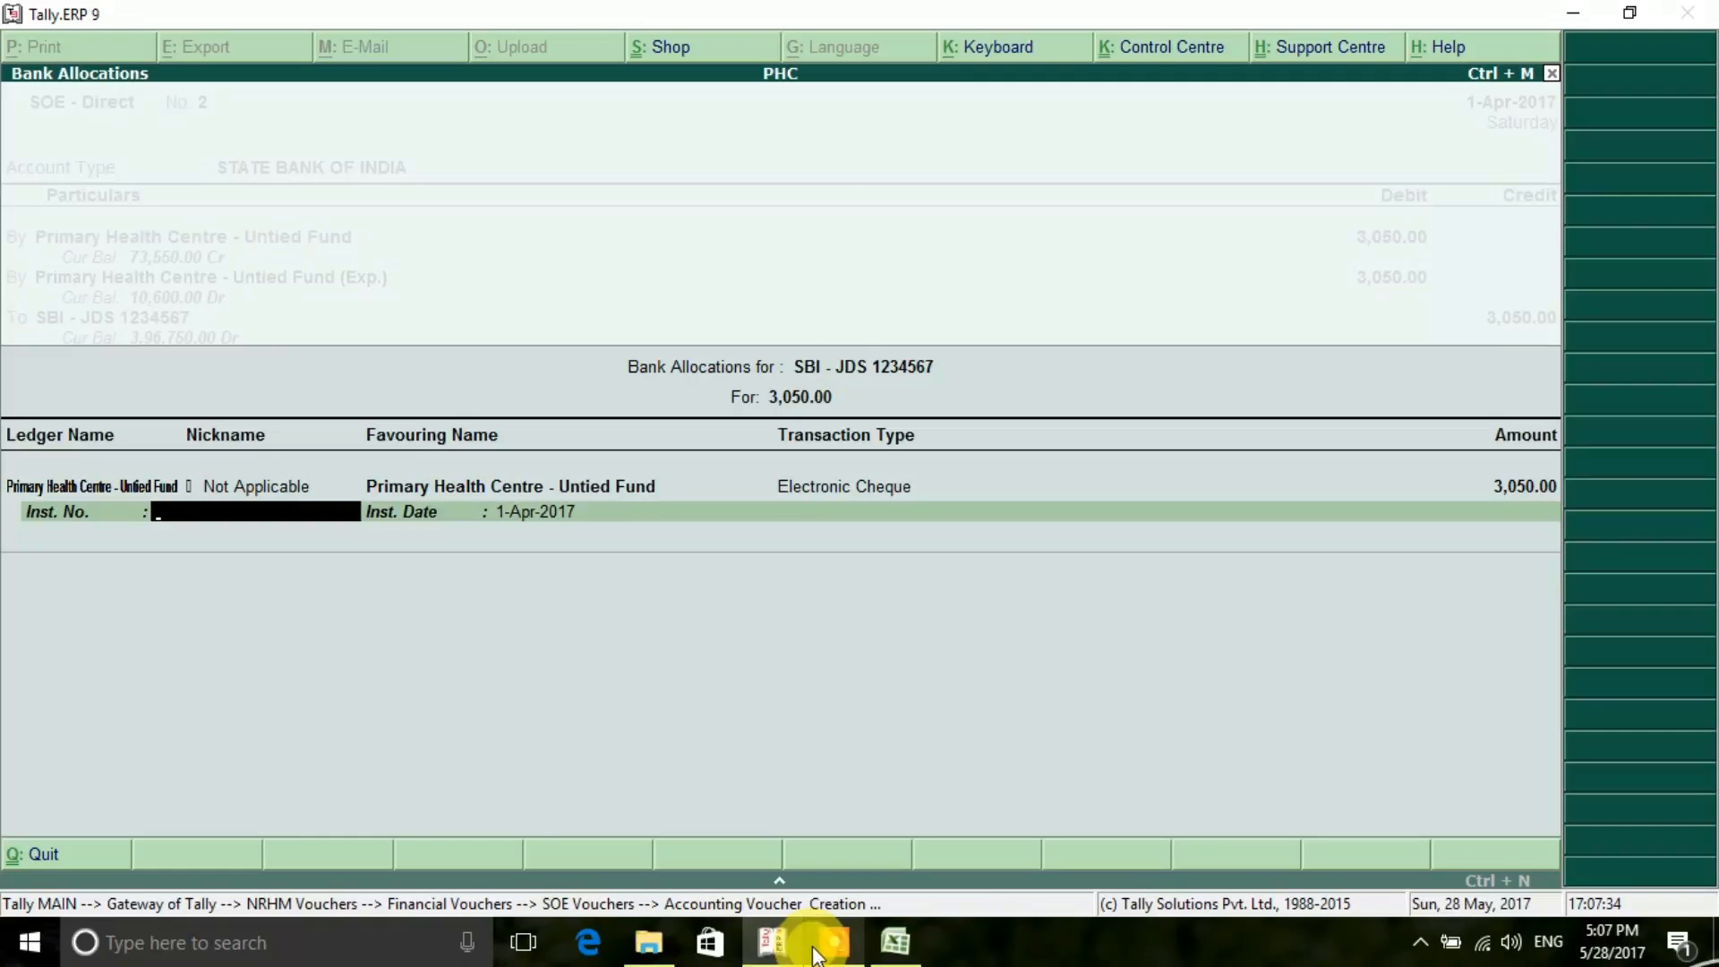
- Look up the second cheque's number in the Excel register and enter it as the instrument number in Tally's bank allocation
{"action": "left_click", "coordinate": [854, 907]}
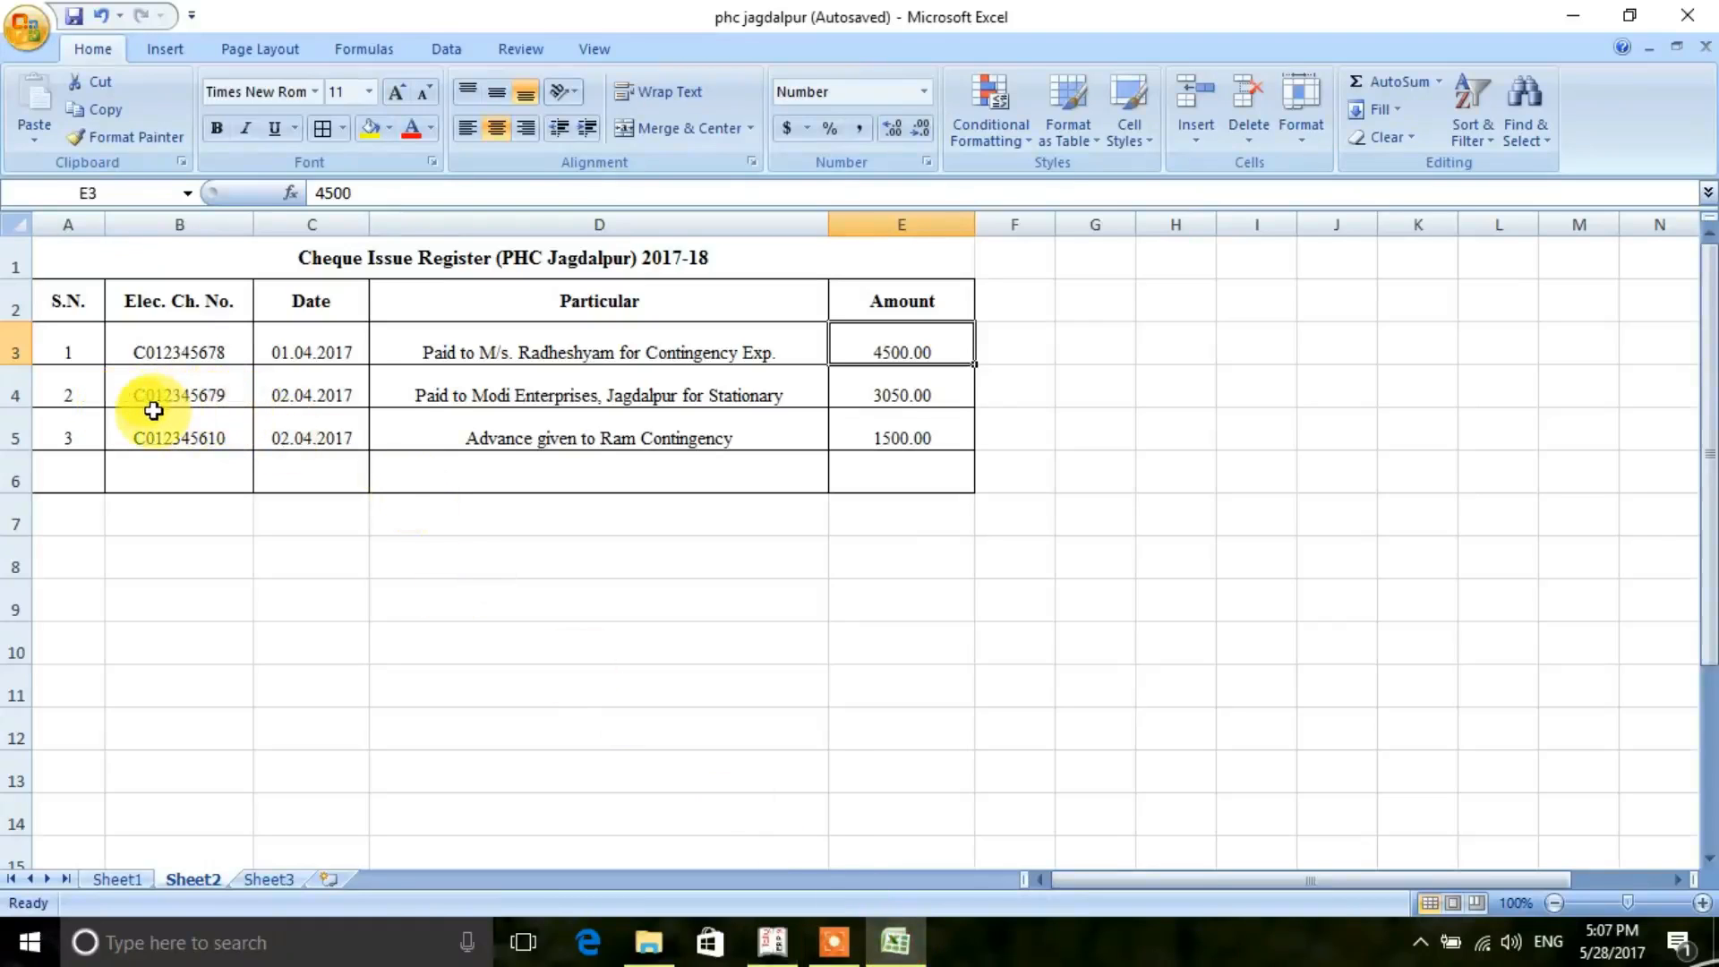
{"action": "left_click", "coordinate": [777, 945]}
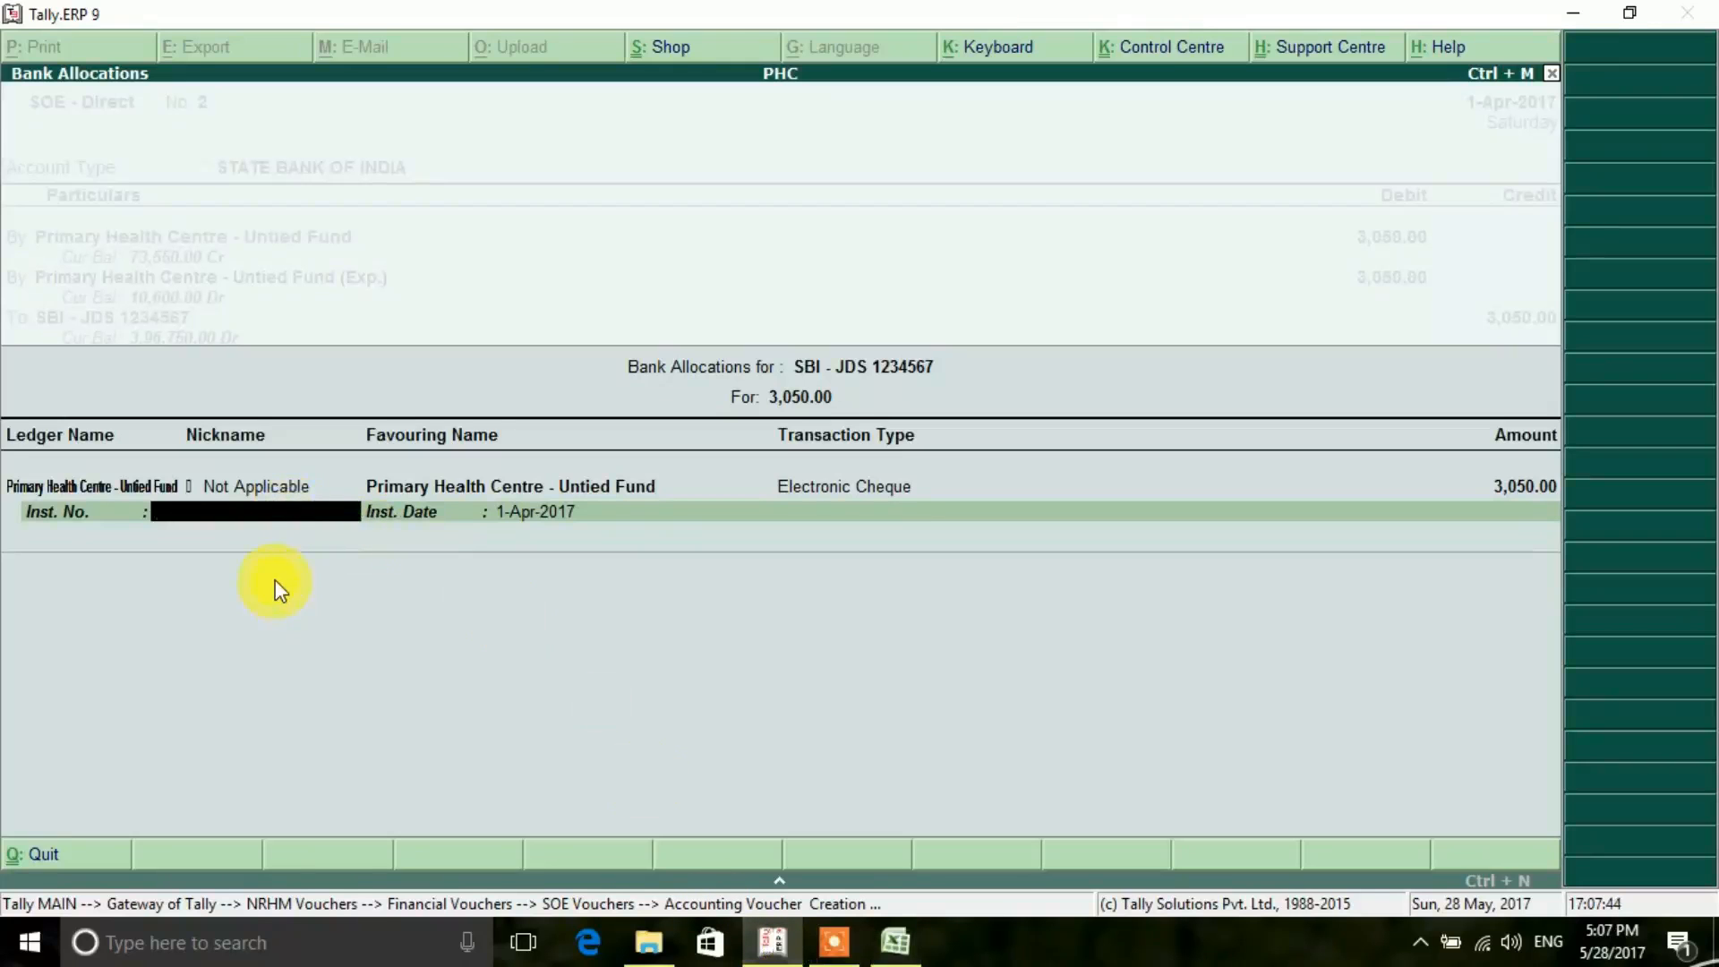
{"action": "type", "text": "C012345679"}
{"action": "key", "text": "Return"}
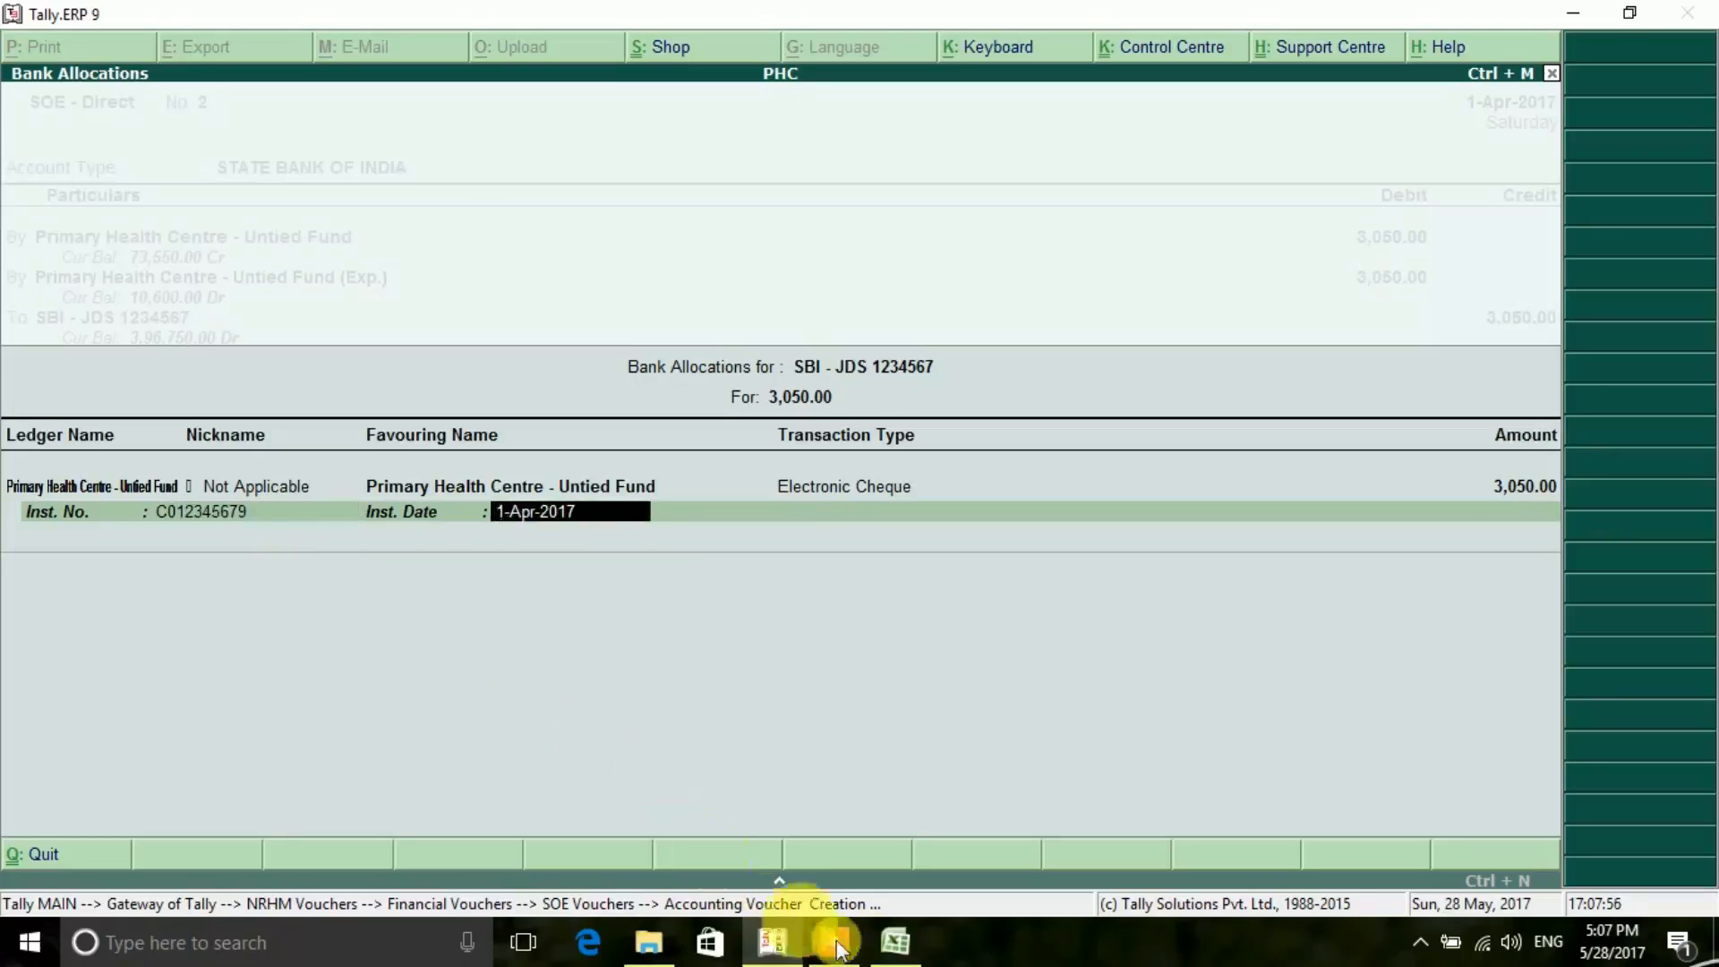
- Check the second cheque's date in the Excel register and set Tally's instrument date to 2.4.2017
{"action": "left_click", "coordinate": [891, 953]}
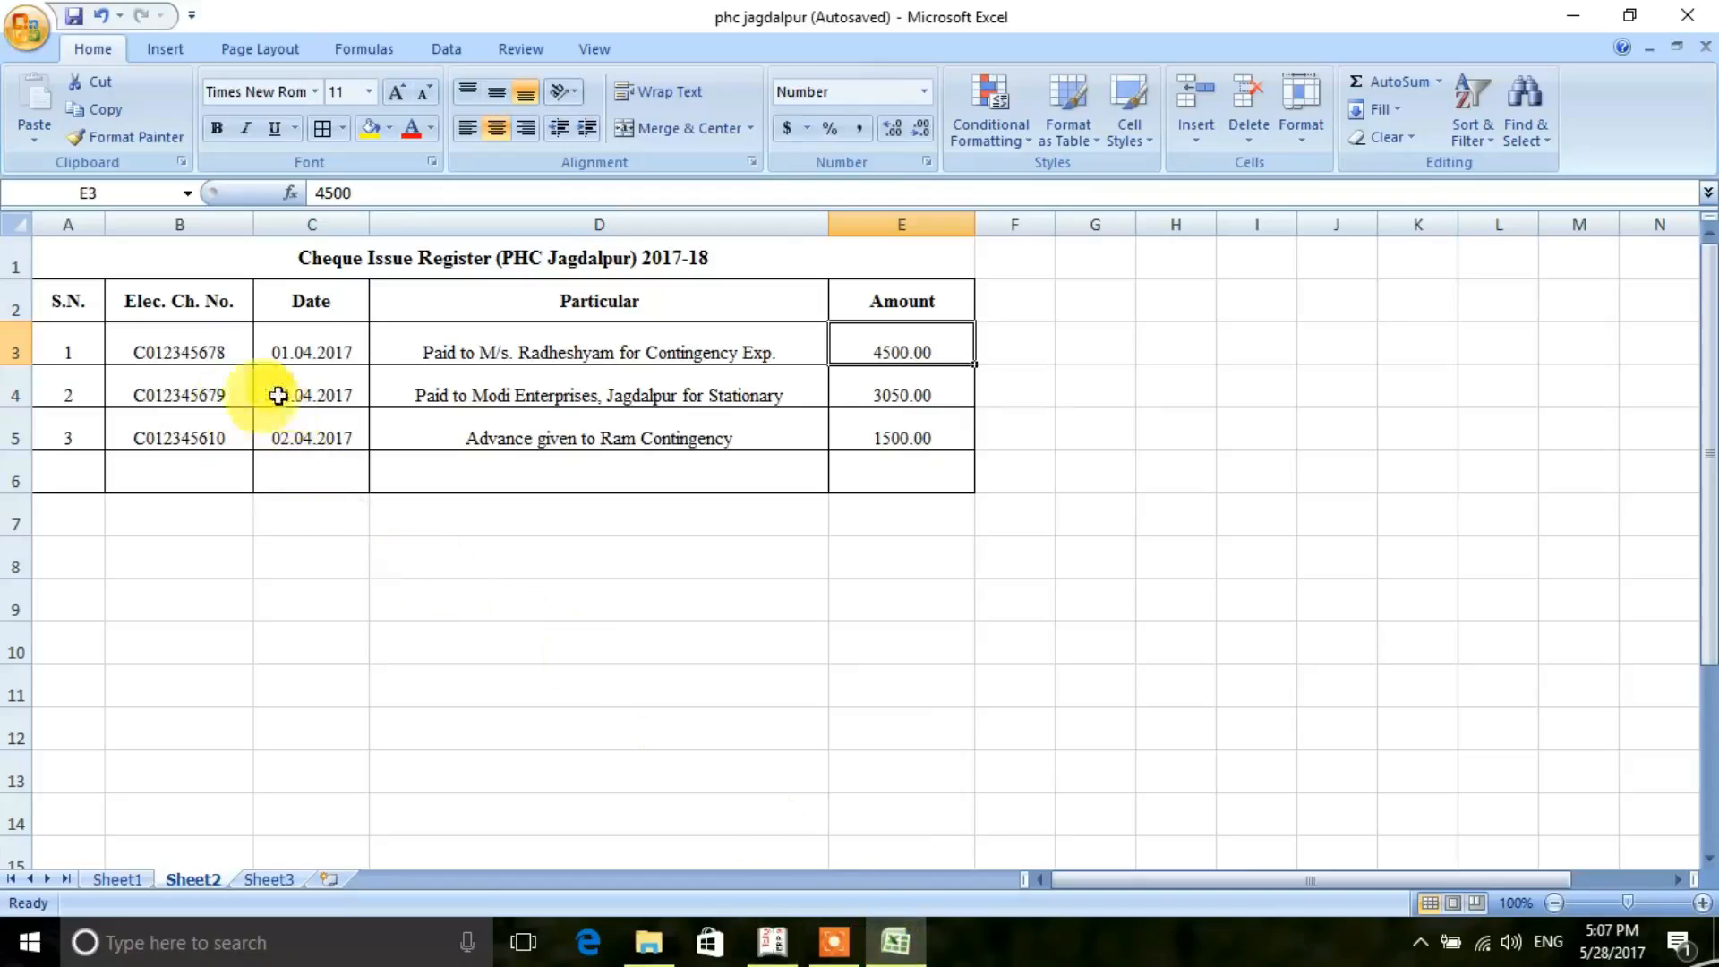
{"action": "left_click", "coordinate": [772, 942]}
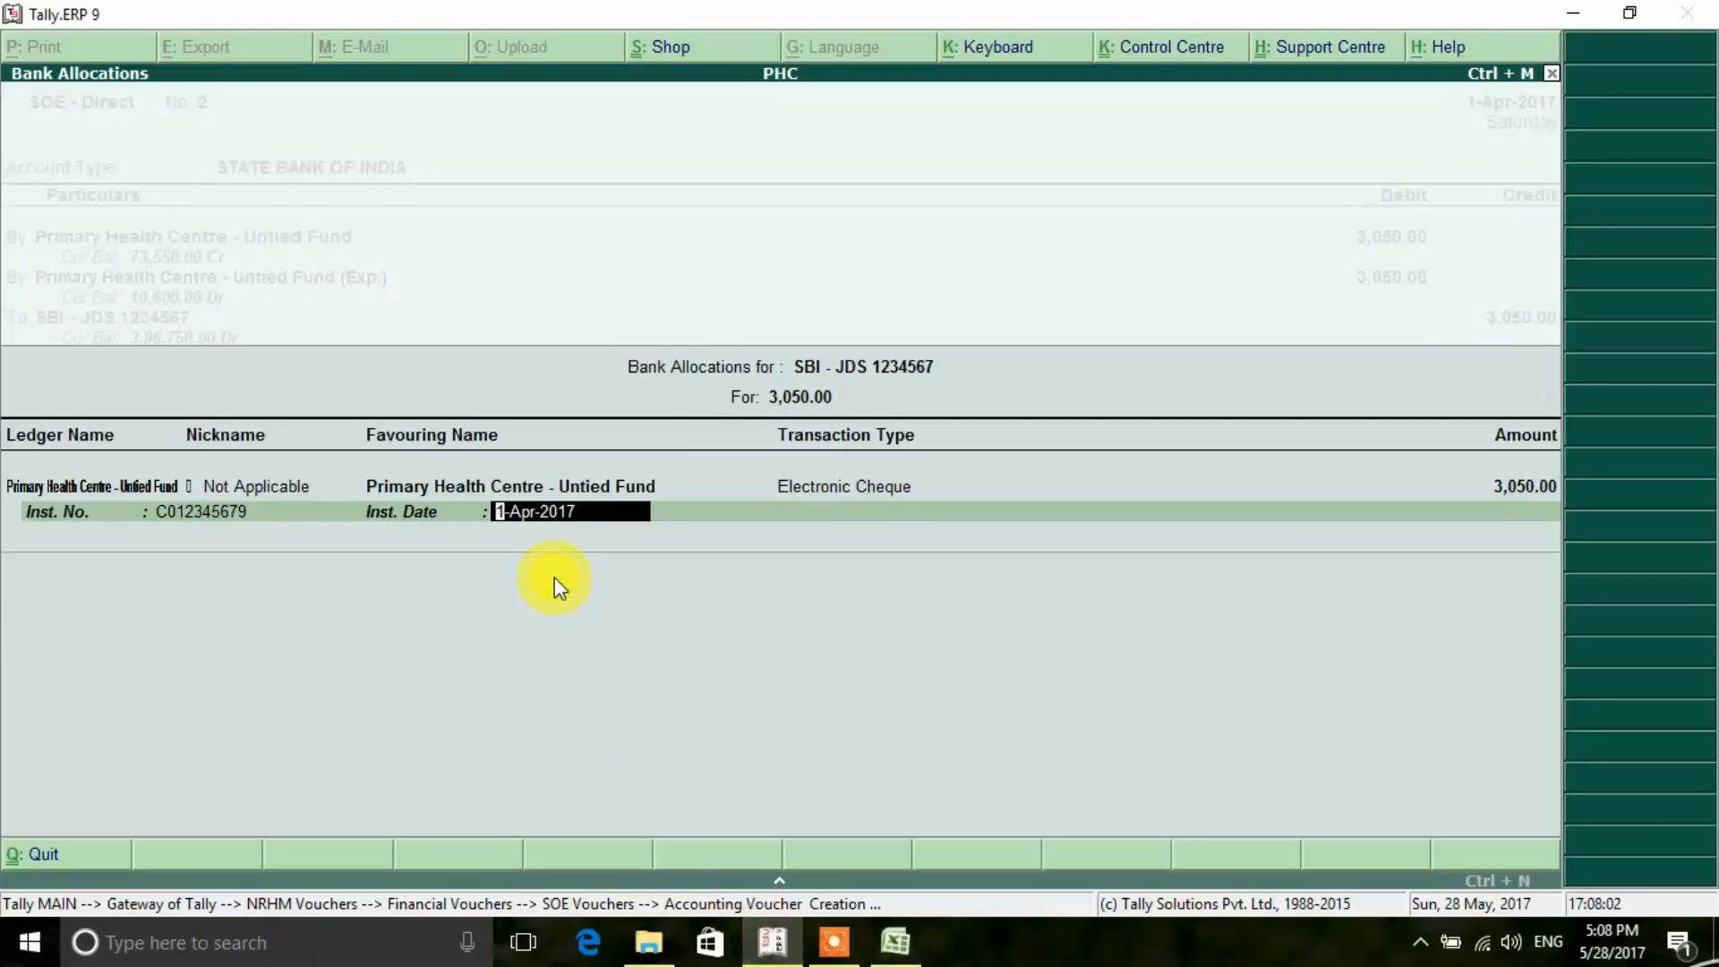
{"action": "type", "text": "2.4.2017"}
{"action": "key", "text": "Return"}
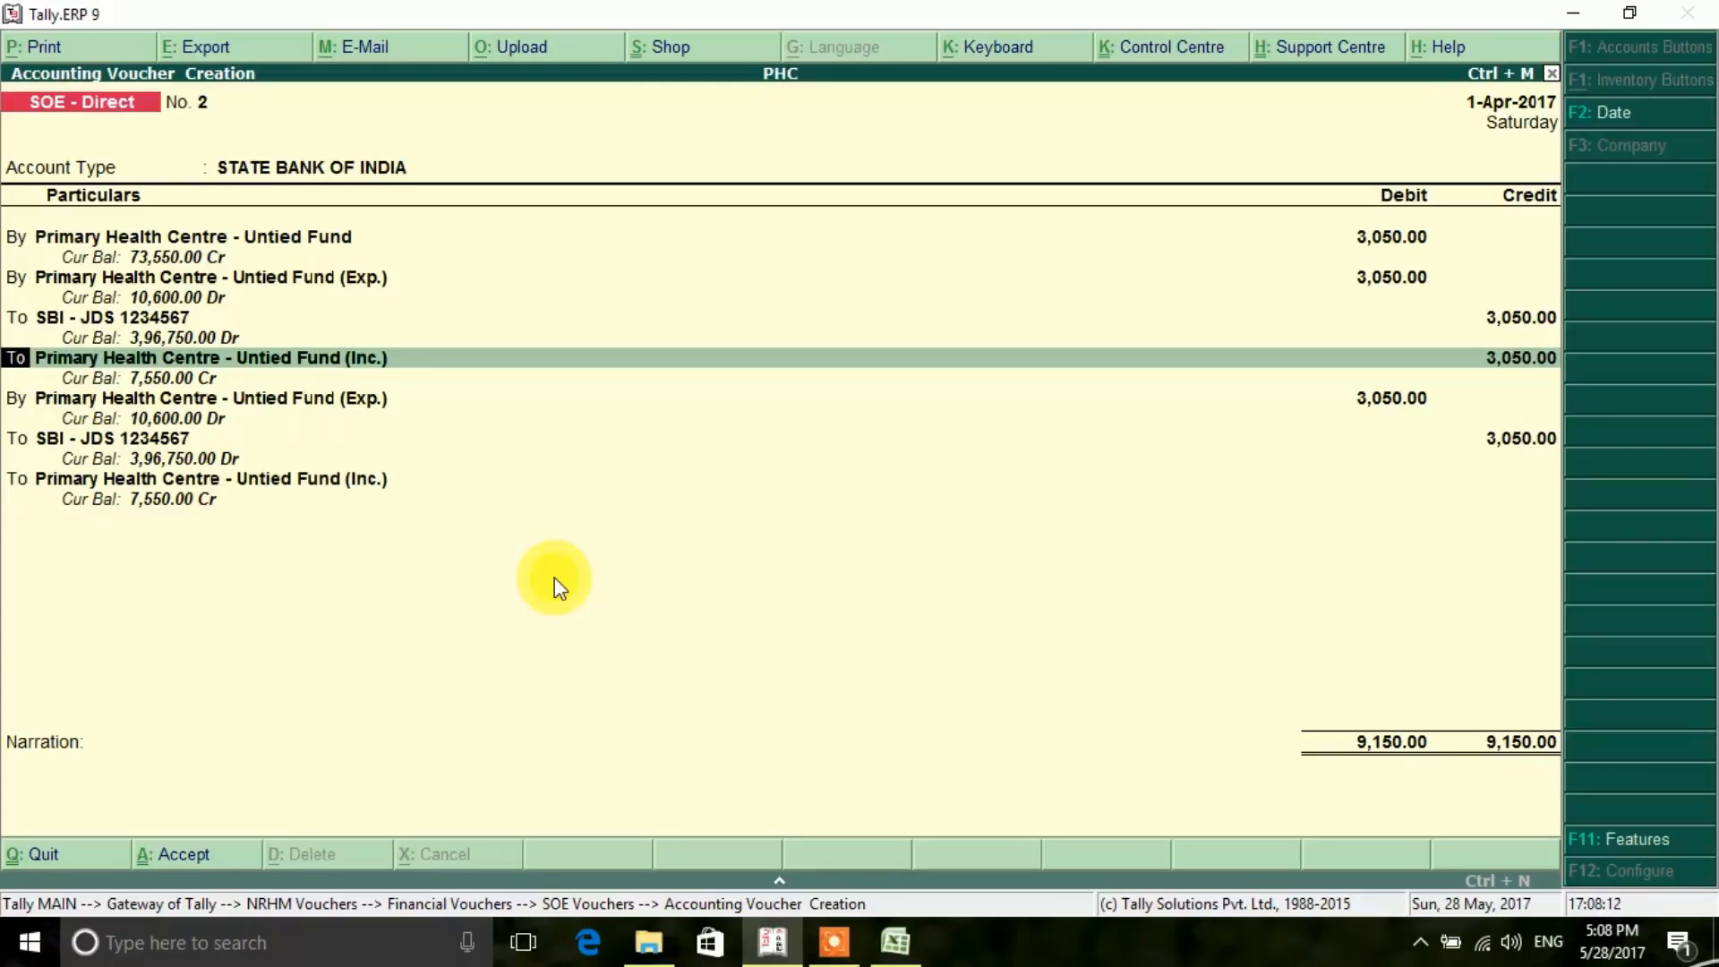
{"action": "key", "text": "XF86AudioRaiseVolume"}
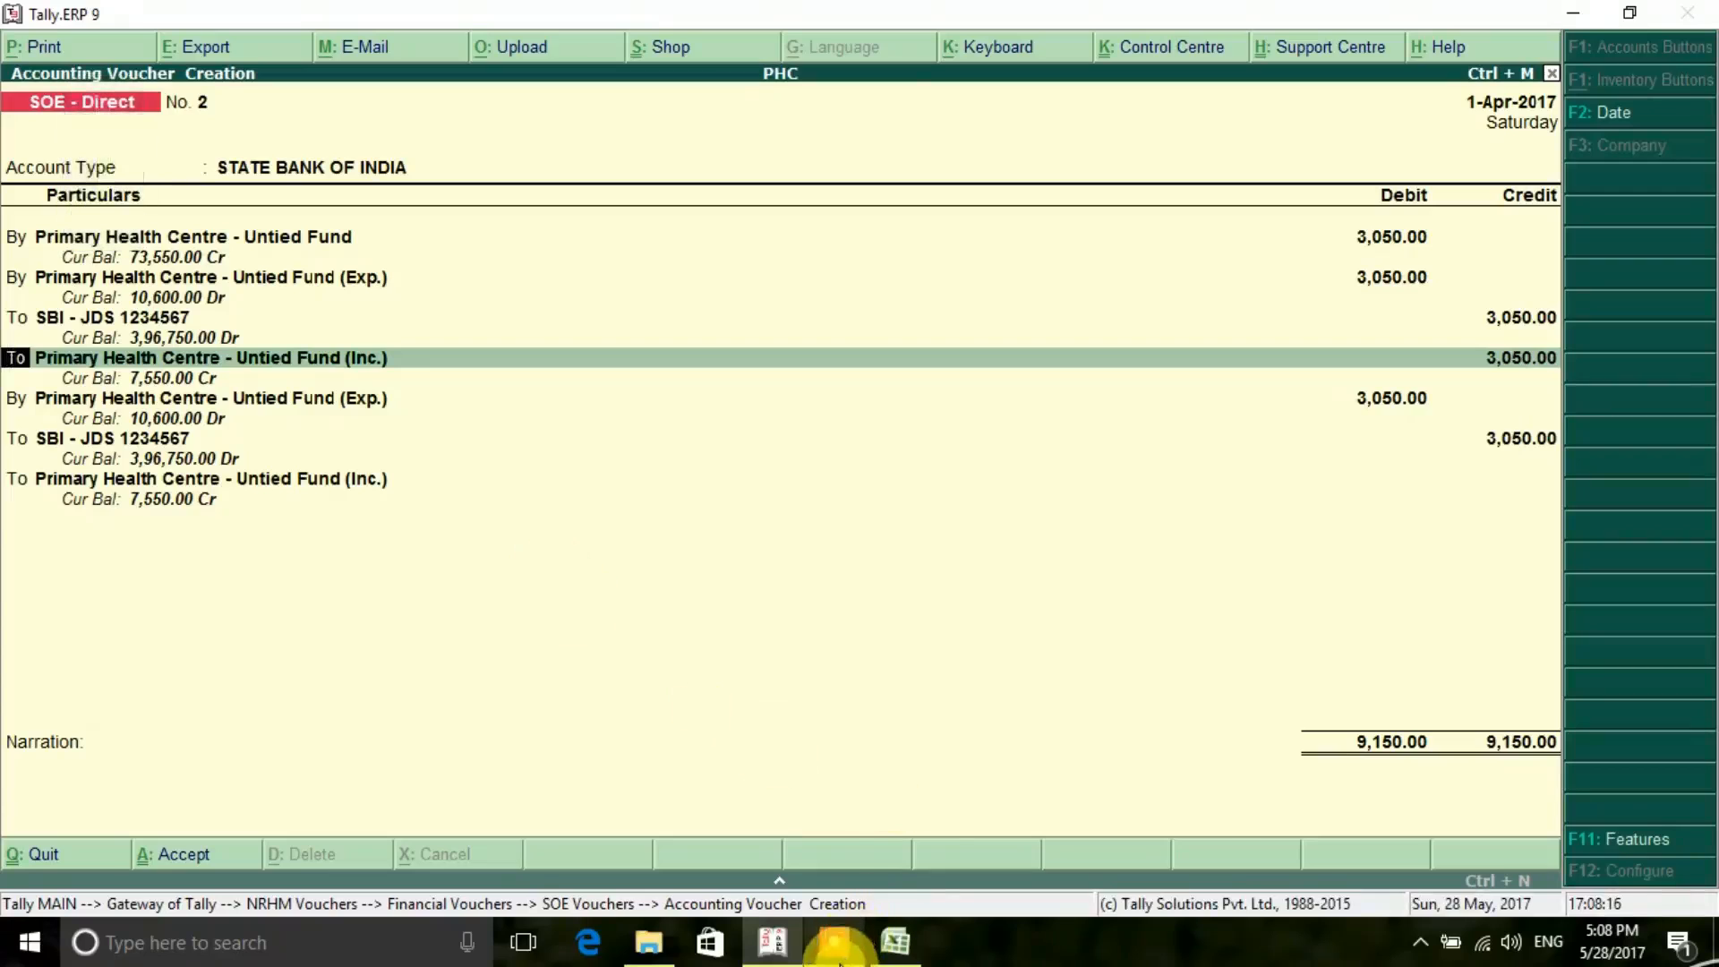
{"action": "left_click", "coordinate": [833, 941]}
{"action": "left_click", "coordinate": [891, 900]}
{"action": "left_click", "coordinate": [891, 900]}
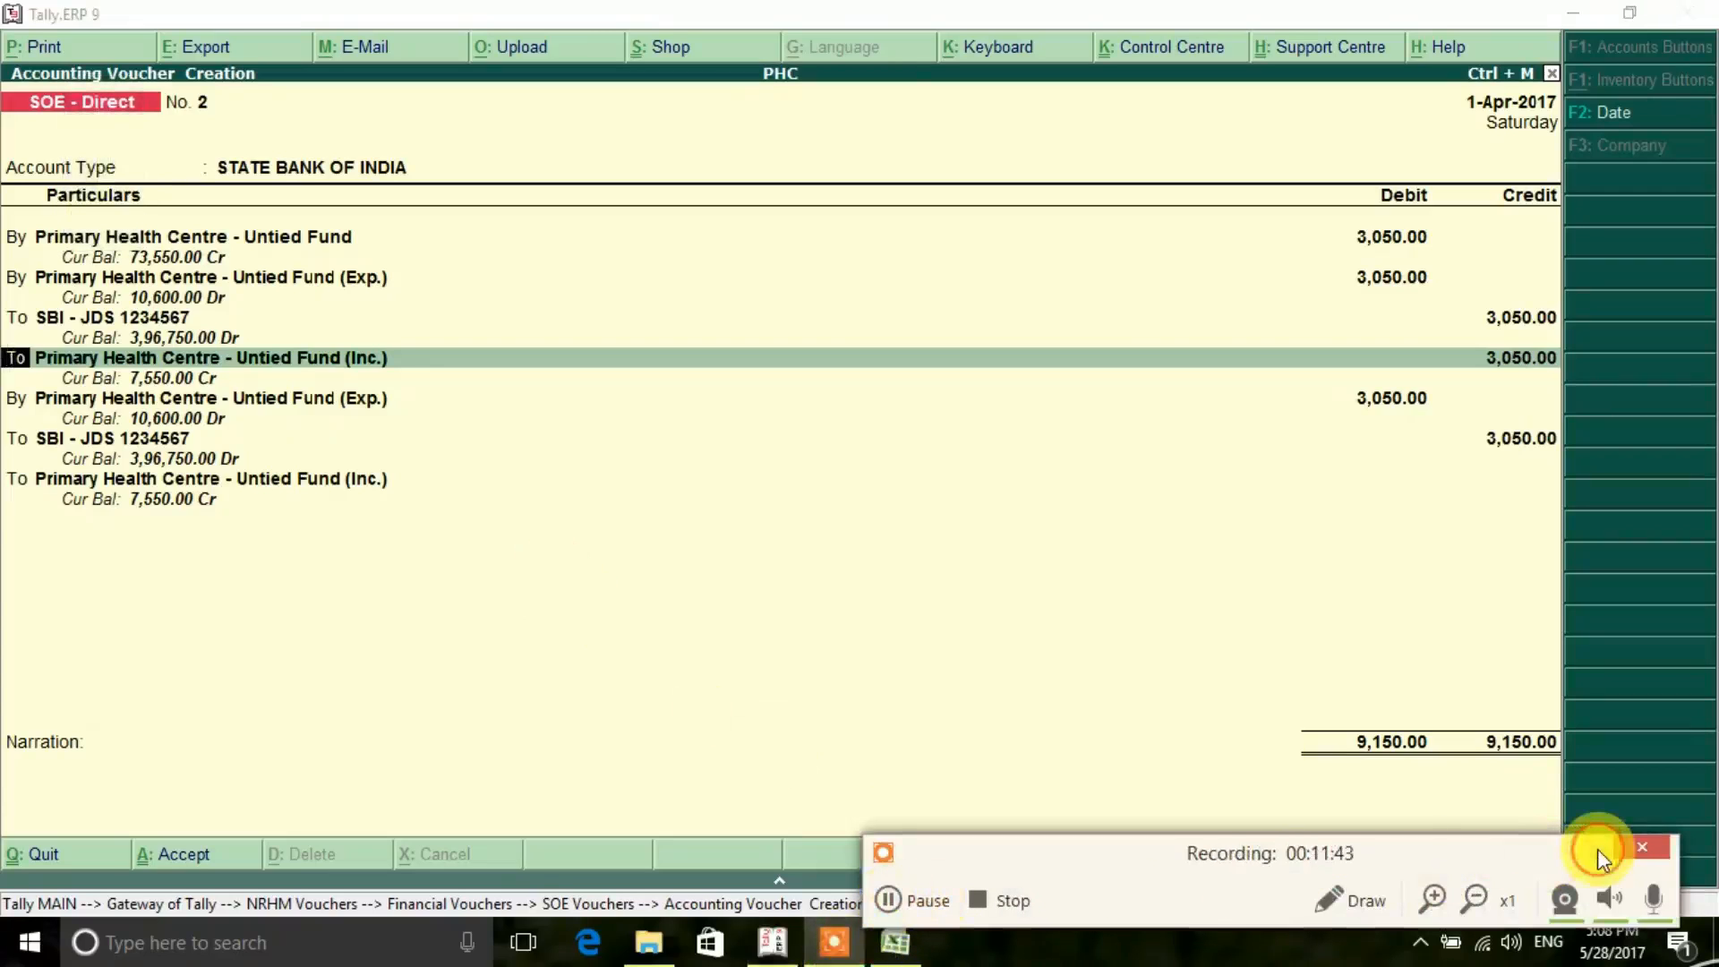
{"action": "left_click", "coordinate": [1597, 849]}
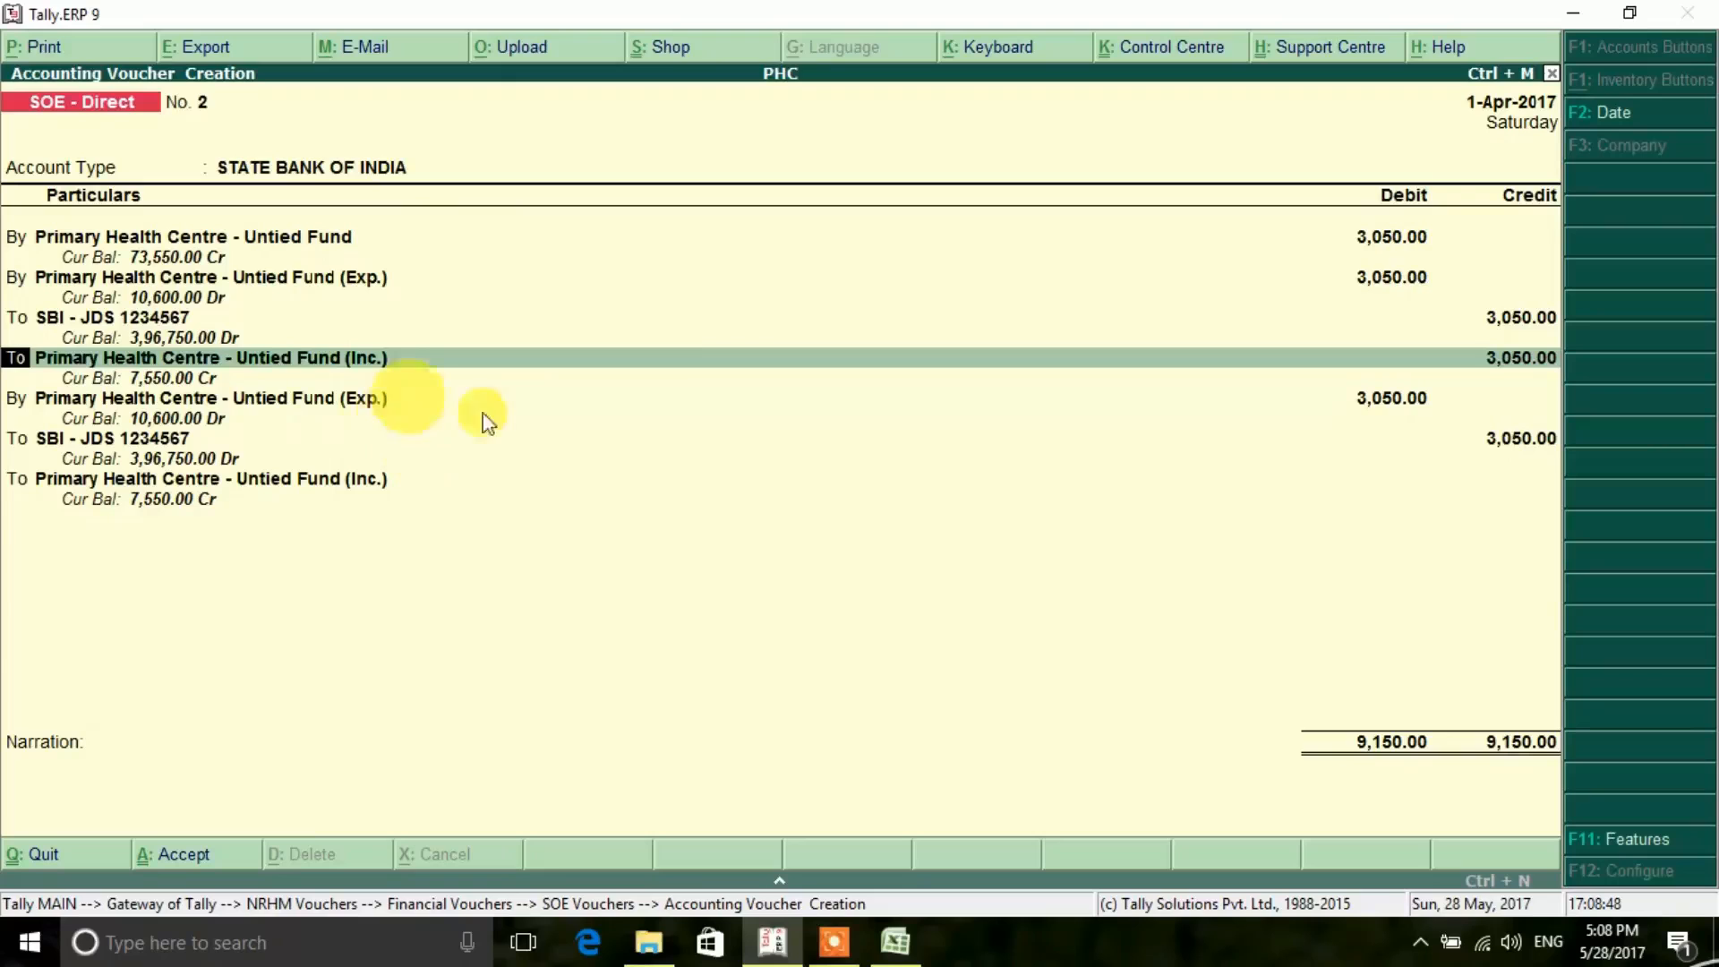
- Recheck the second cheque in the Excel register and change the Tally voucher date to 2-4-2017
{"action": "left_click", "coordinate": [895, 941]}
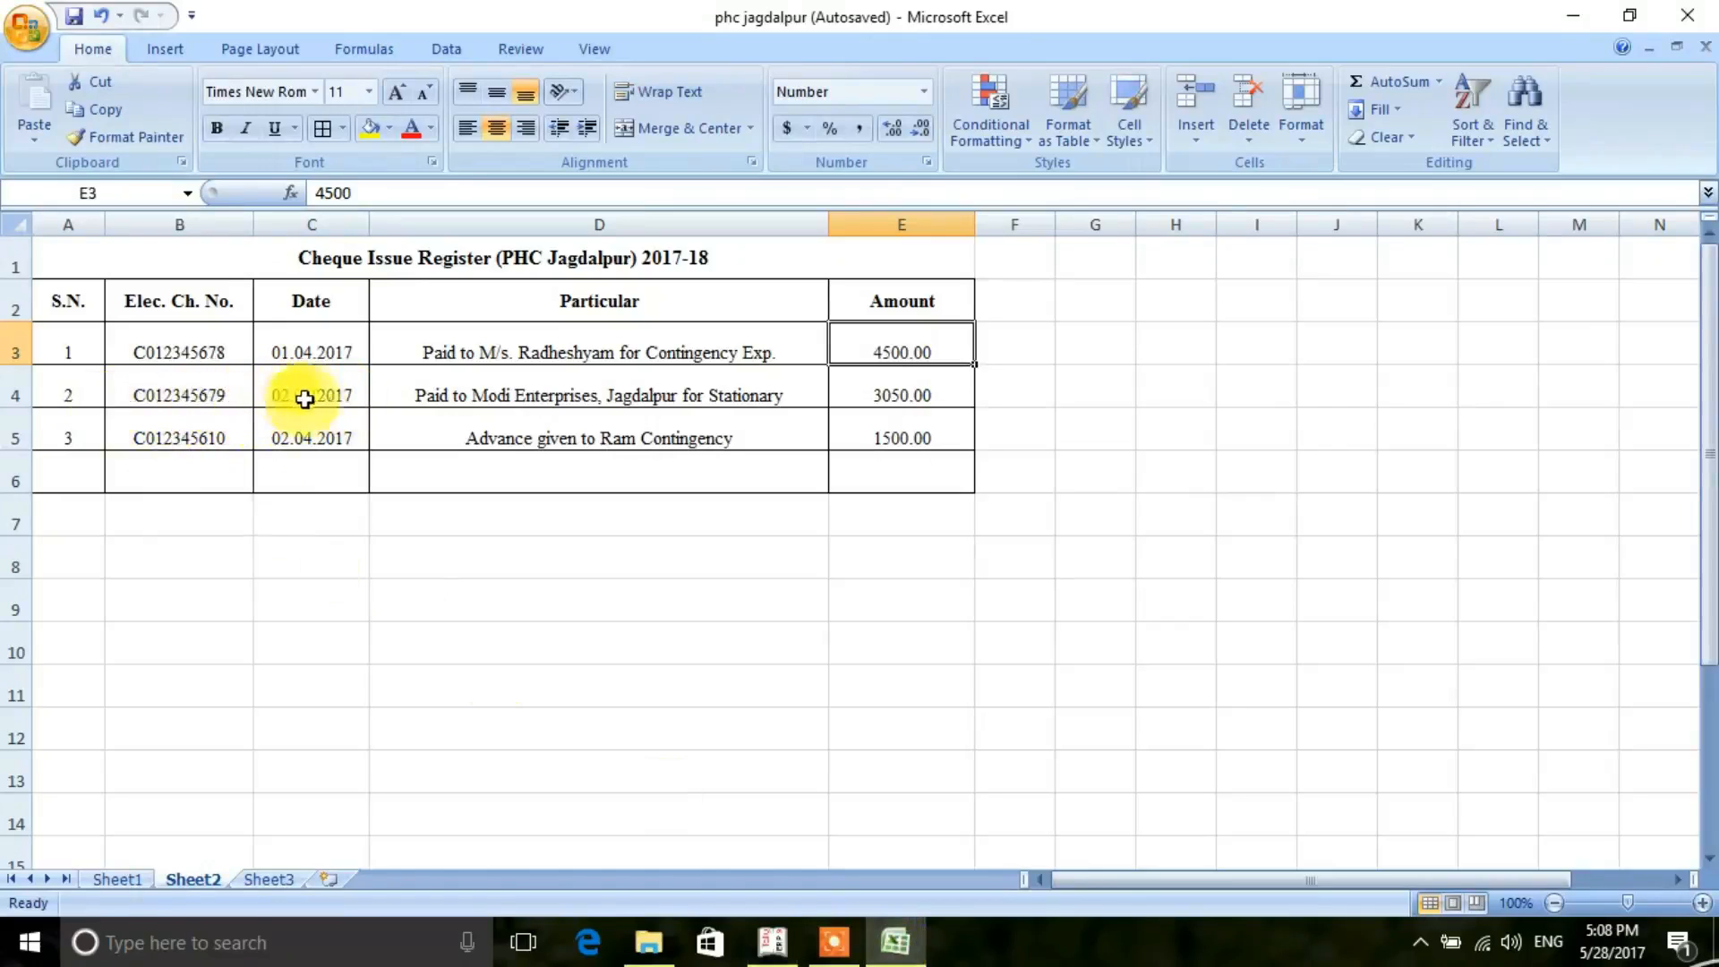
{"action": "left_click", "coordinate": [774, 941]}
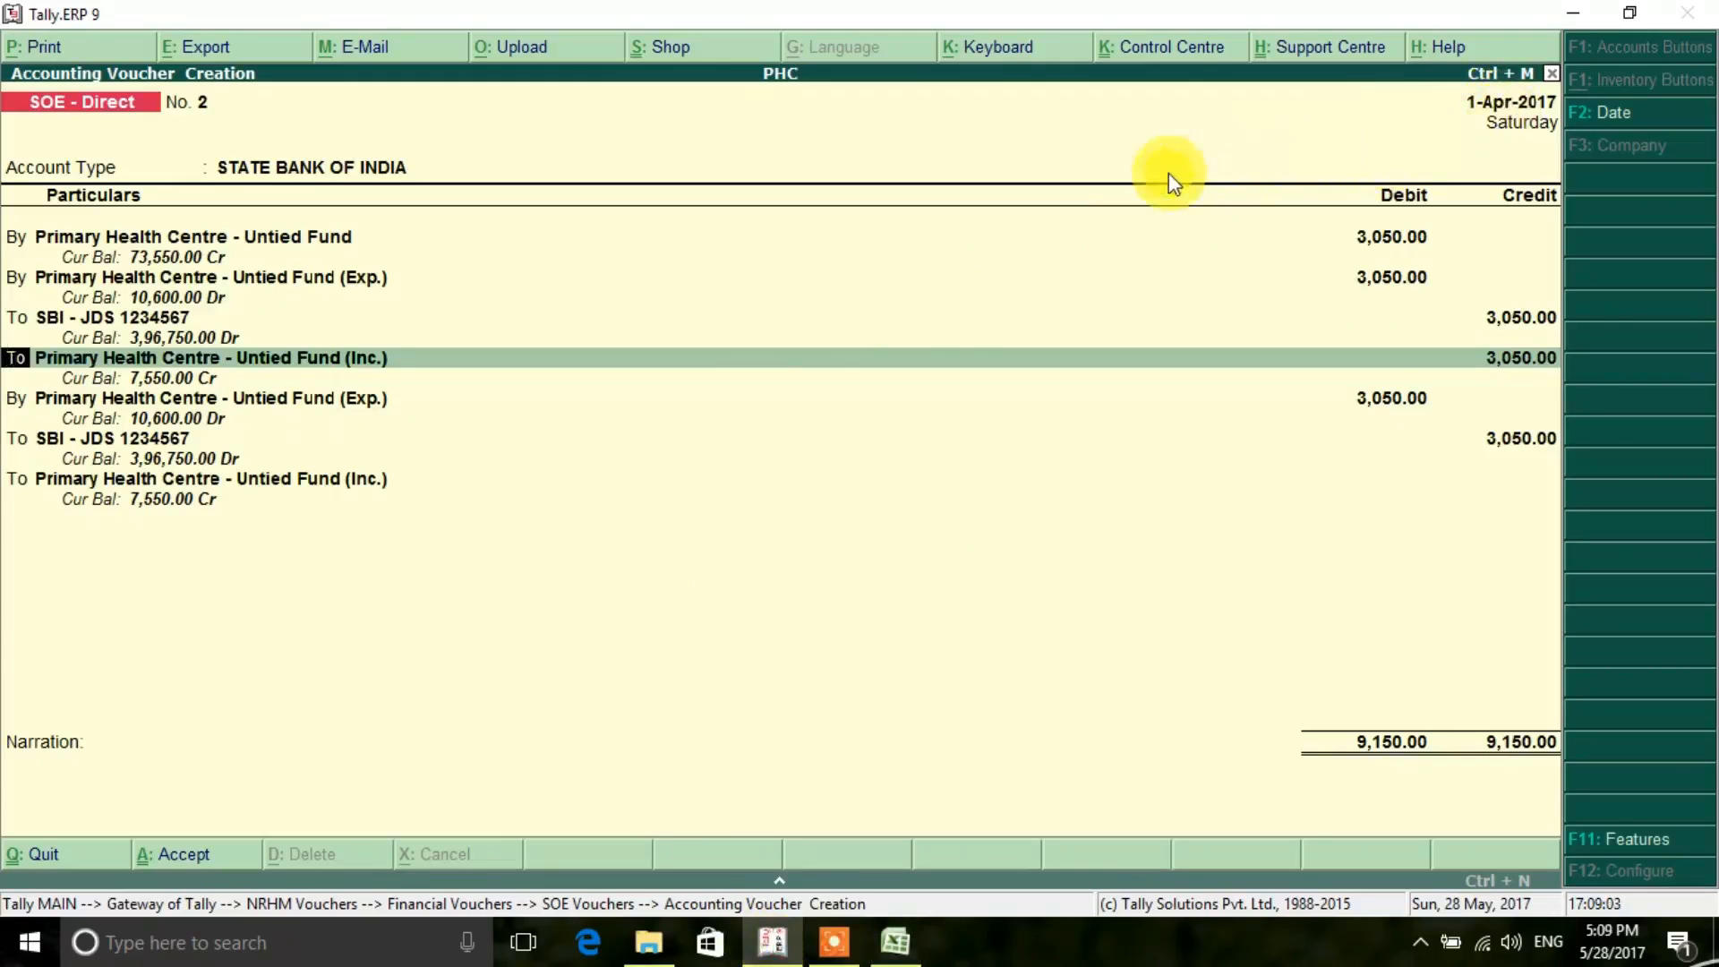
{"action": "key", "text": "F2"}
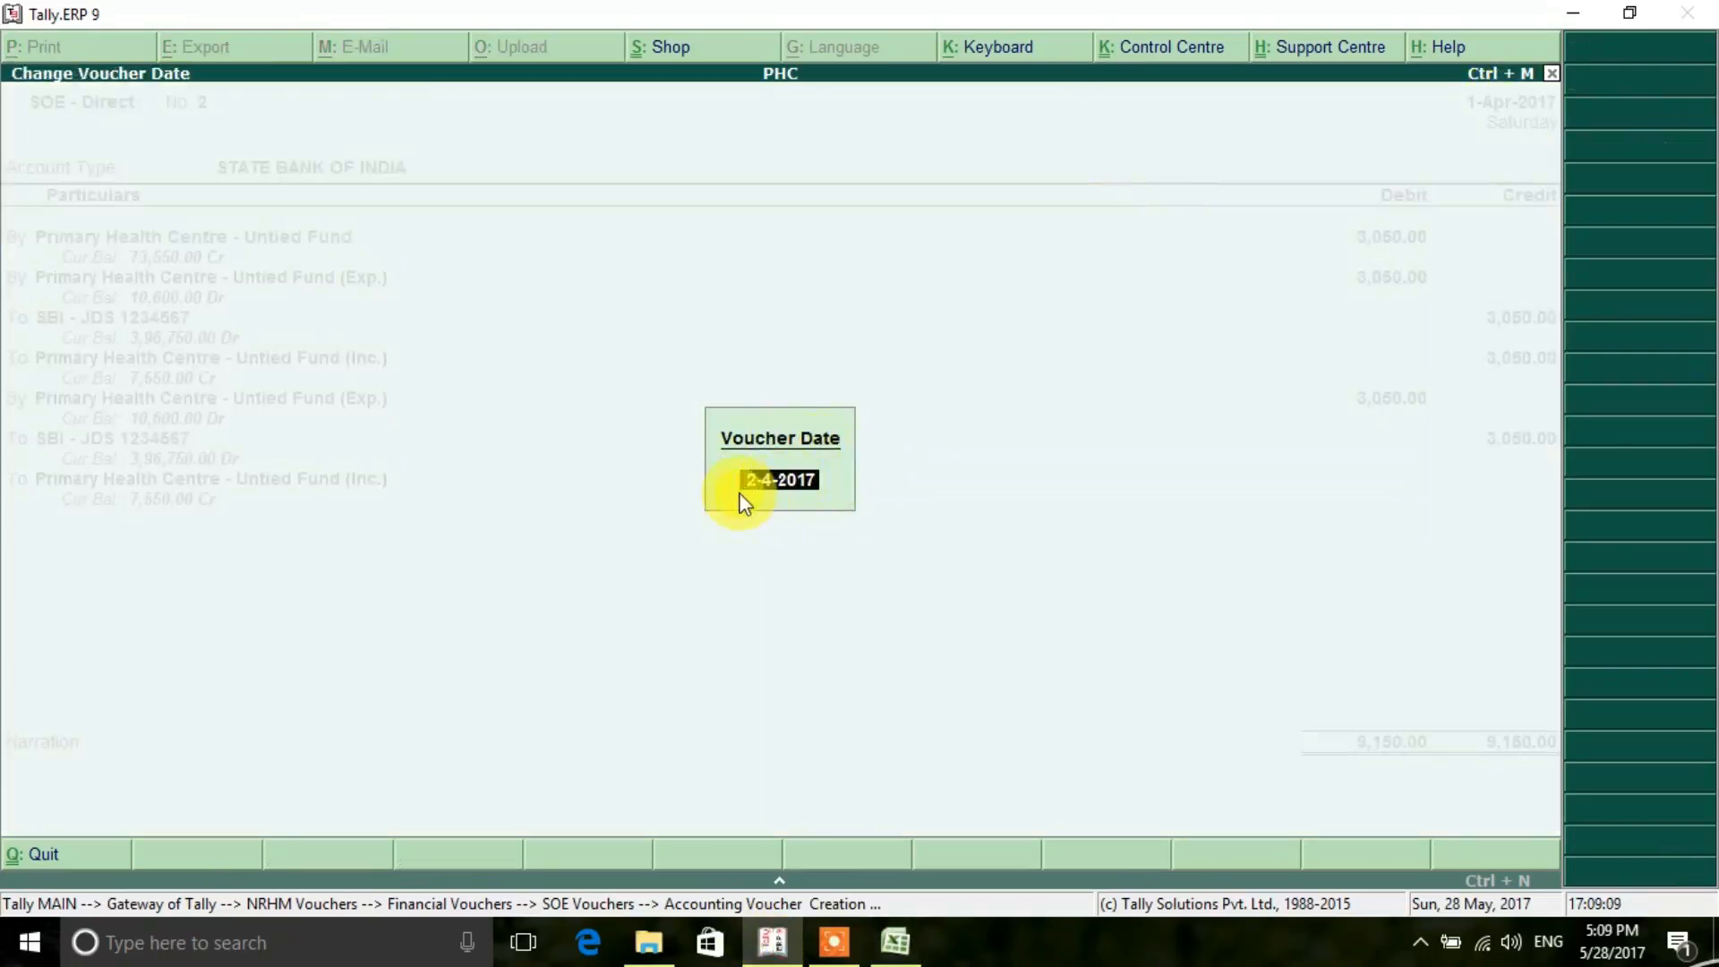
{"action": "key", "text": "Return"}
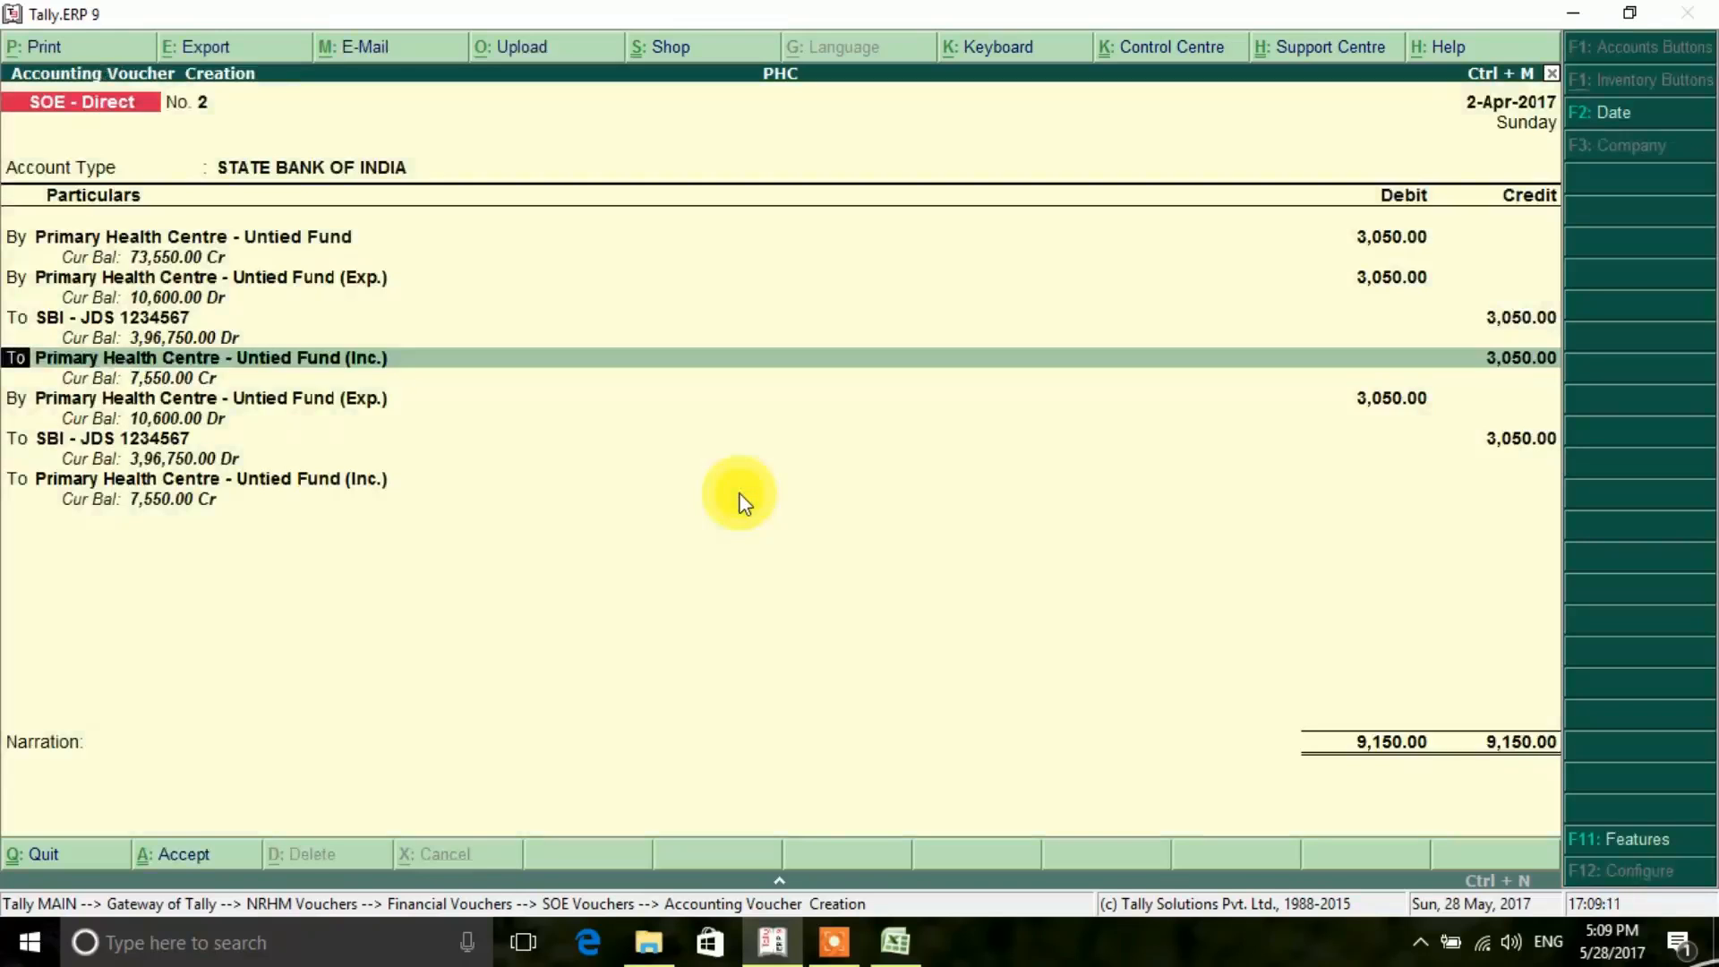
- Accept the remaining Untied Fund (Inc.) credit line of the voucher and proceed to the narration
{"action": "key", "text": "Return"}
{"action": "key", "text": "Return"}
{"action": "key", "text": "Return"}
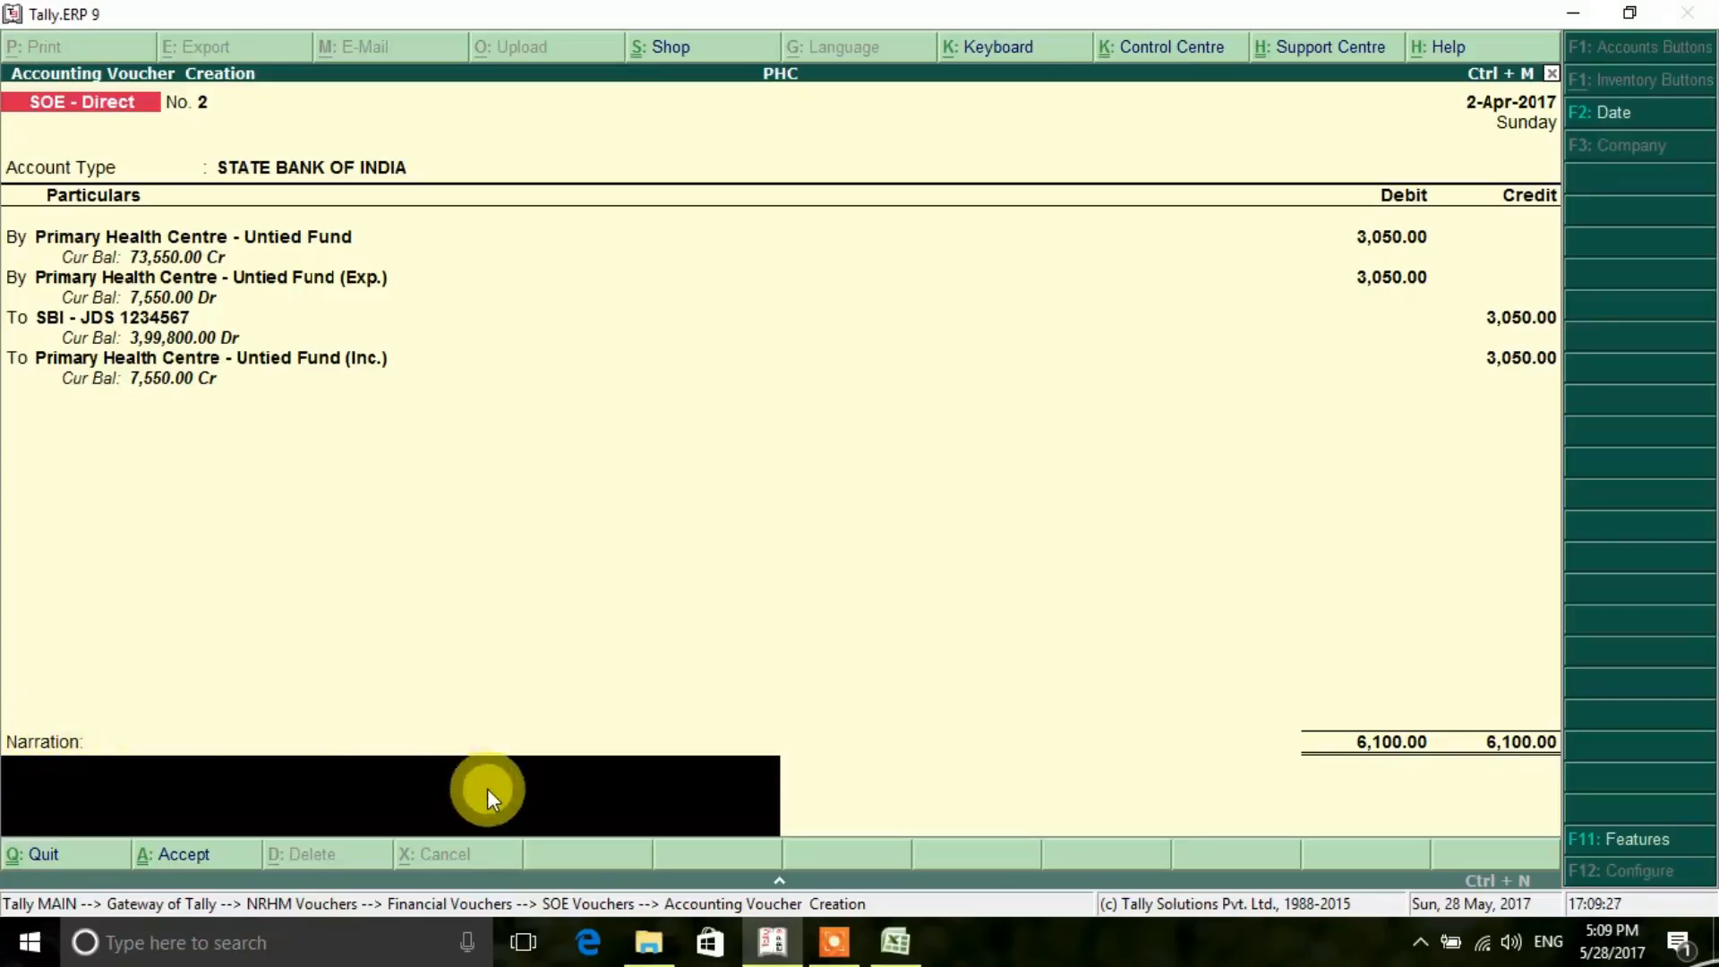
- Write the narration "being an amount paid to modi enterprises for stationary items." and save voucher 2
{"action": "type", "text": "nr"}
{"action": "key", "text": "BackSpace"}
{"action": "key", "text": "BackSpace"}
{"action": "type", "text": "being an amount paid"}
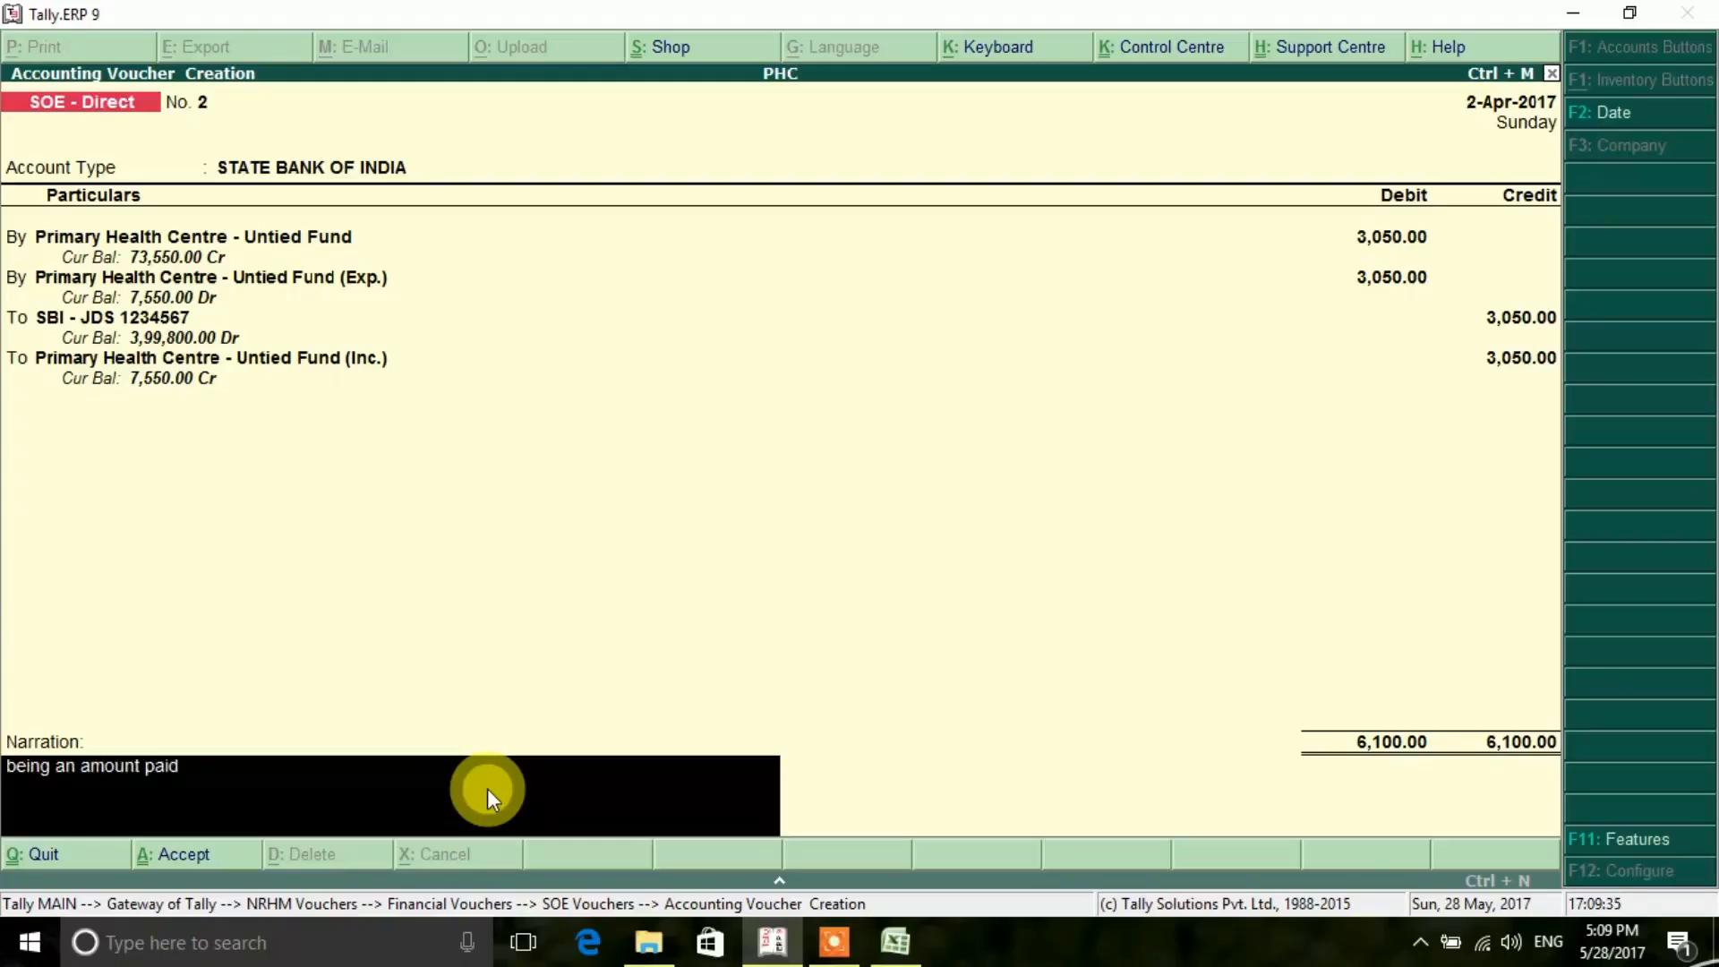
{"action": "type", "text": " to modi enterprit"}
{"action": "key", "text": "BackSpace"}
{"action": "type", "text": "se"}
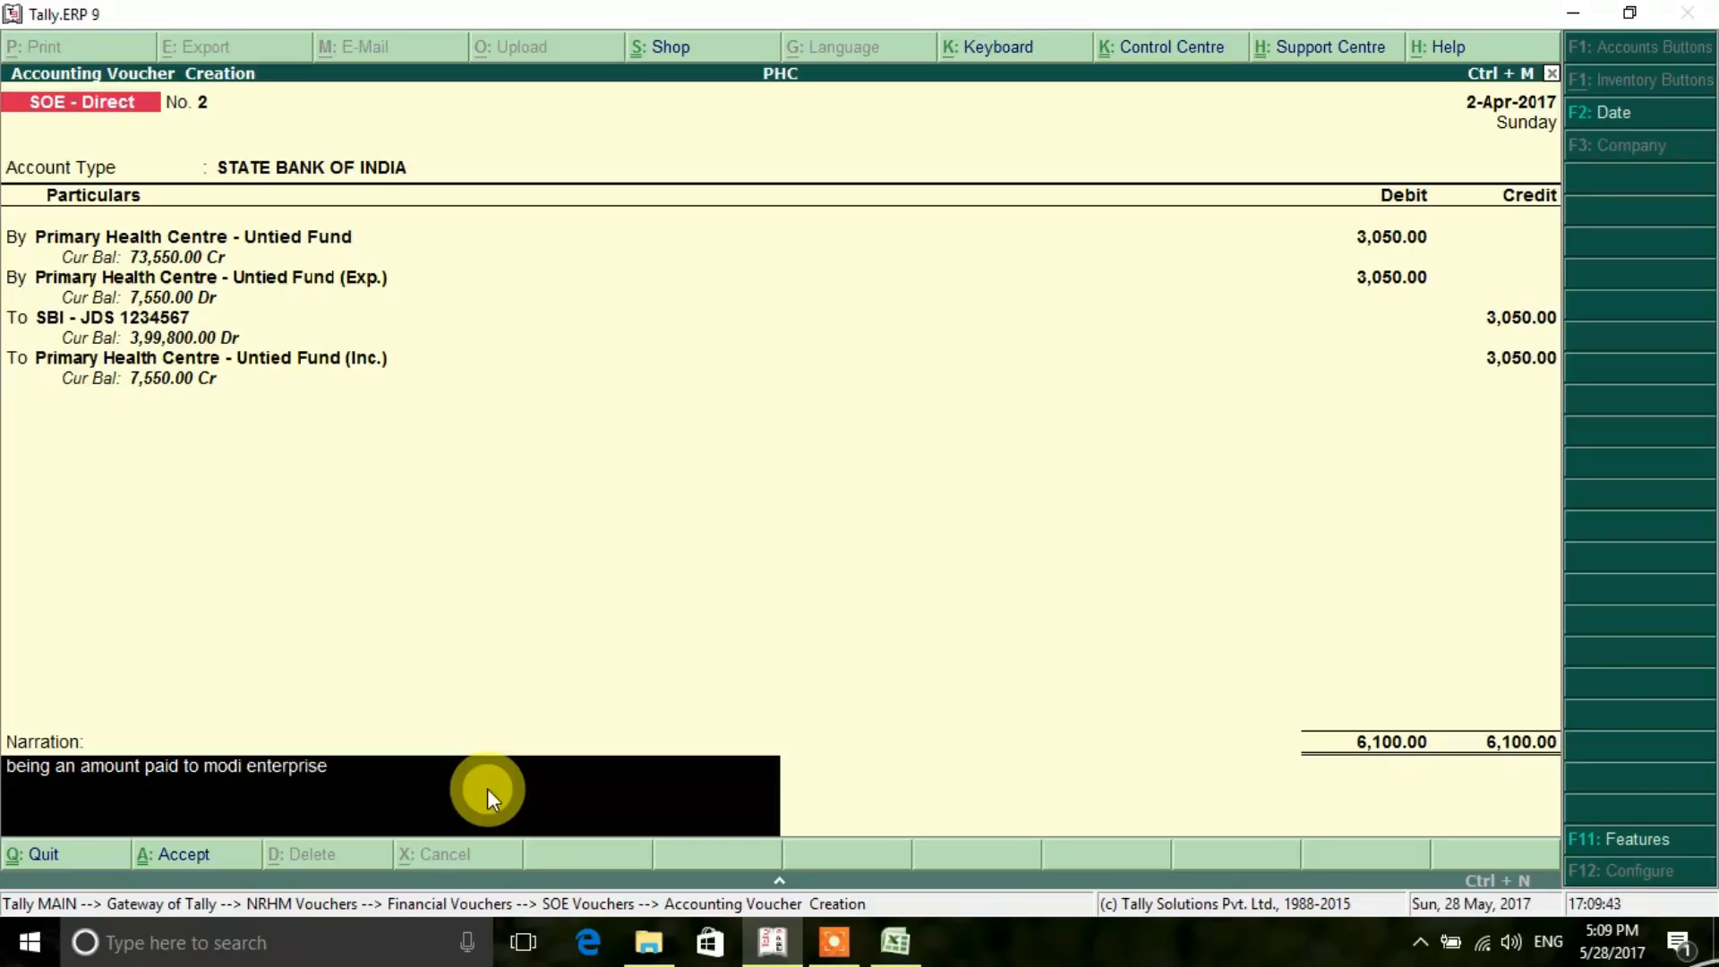
{"action": "type", "text": "s for stationary item"}
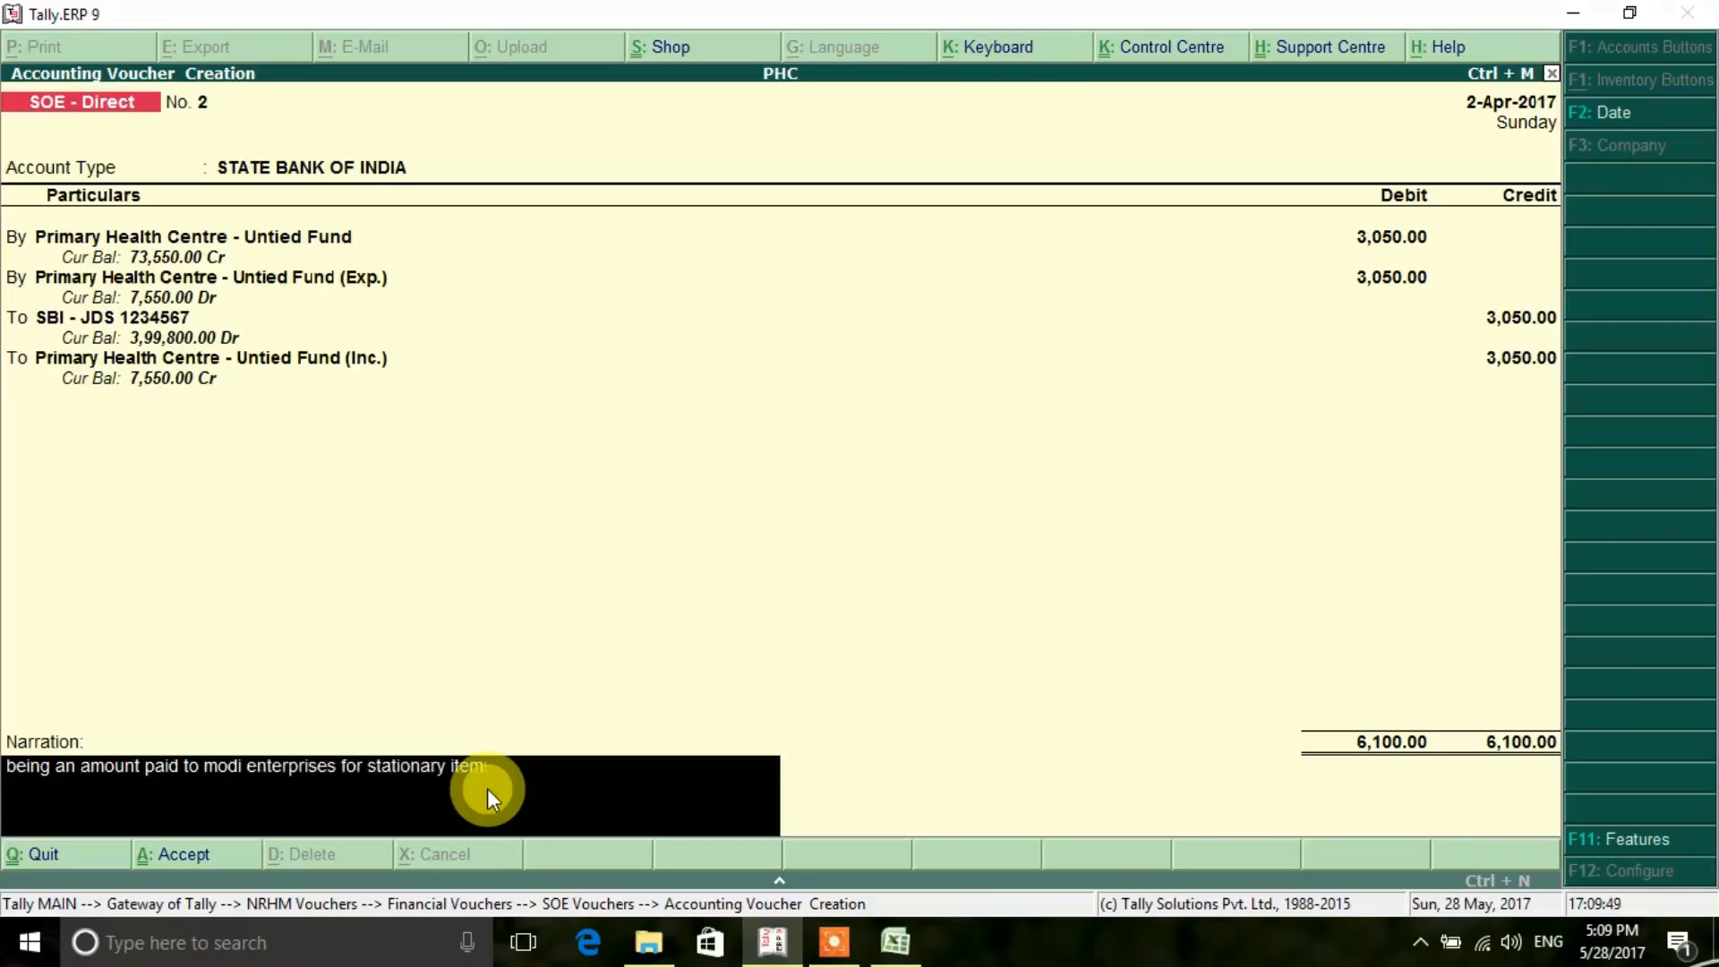
{"action": "type", "text": "s."}
{"action": "key", "text": "Return"}
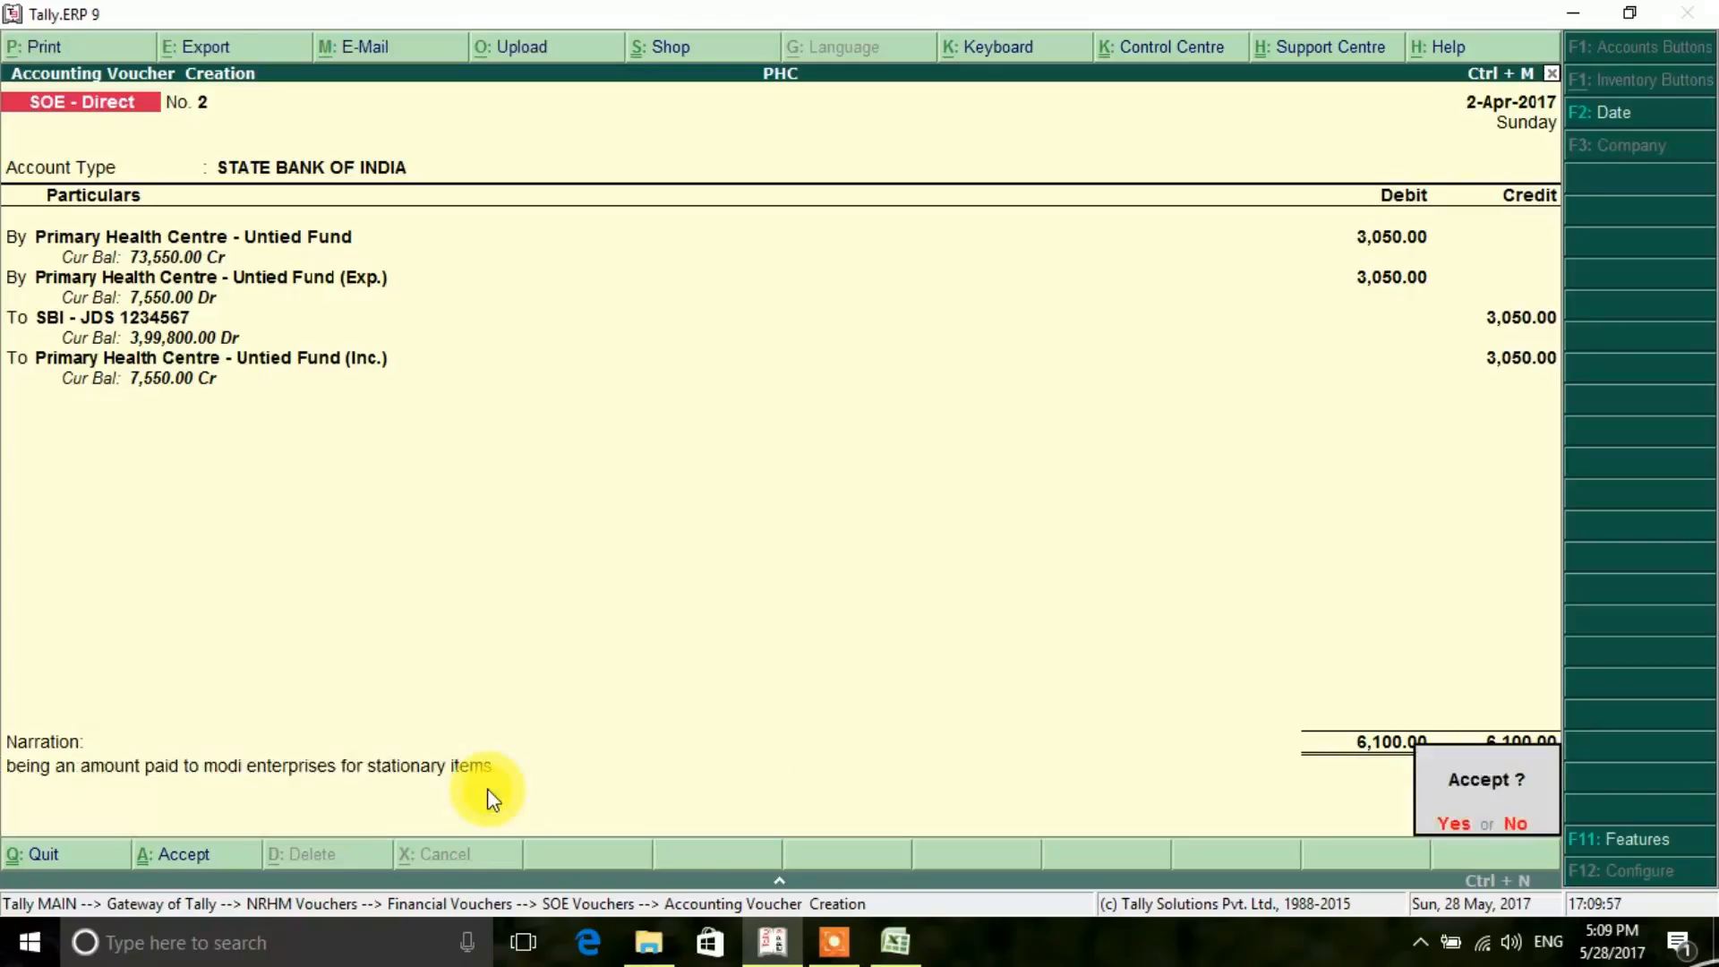
{"action": "left_click", "coordinate": [1459, 824]}
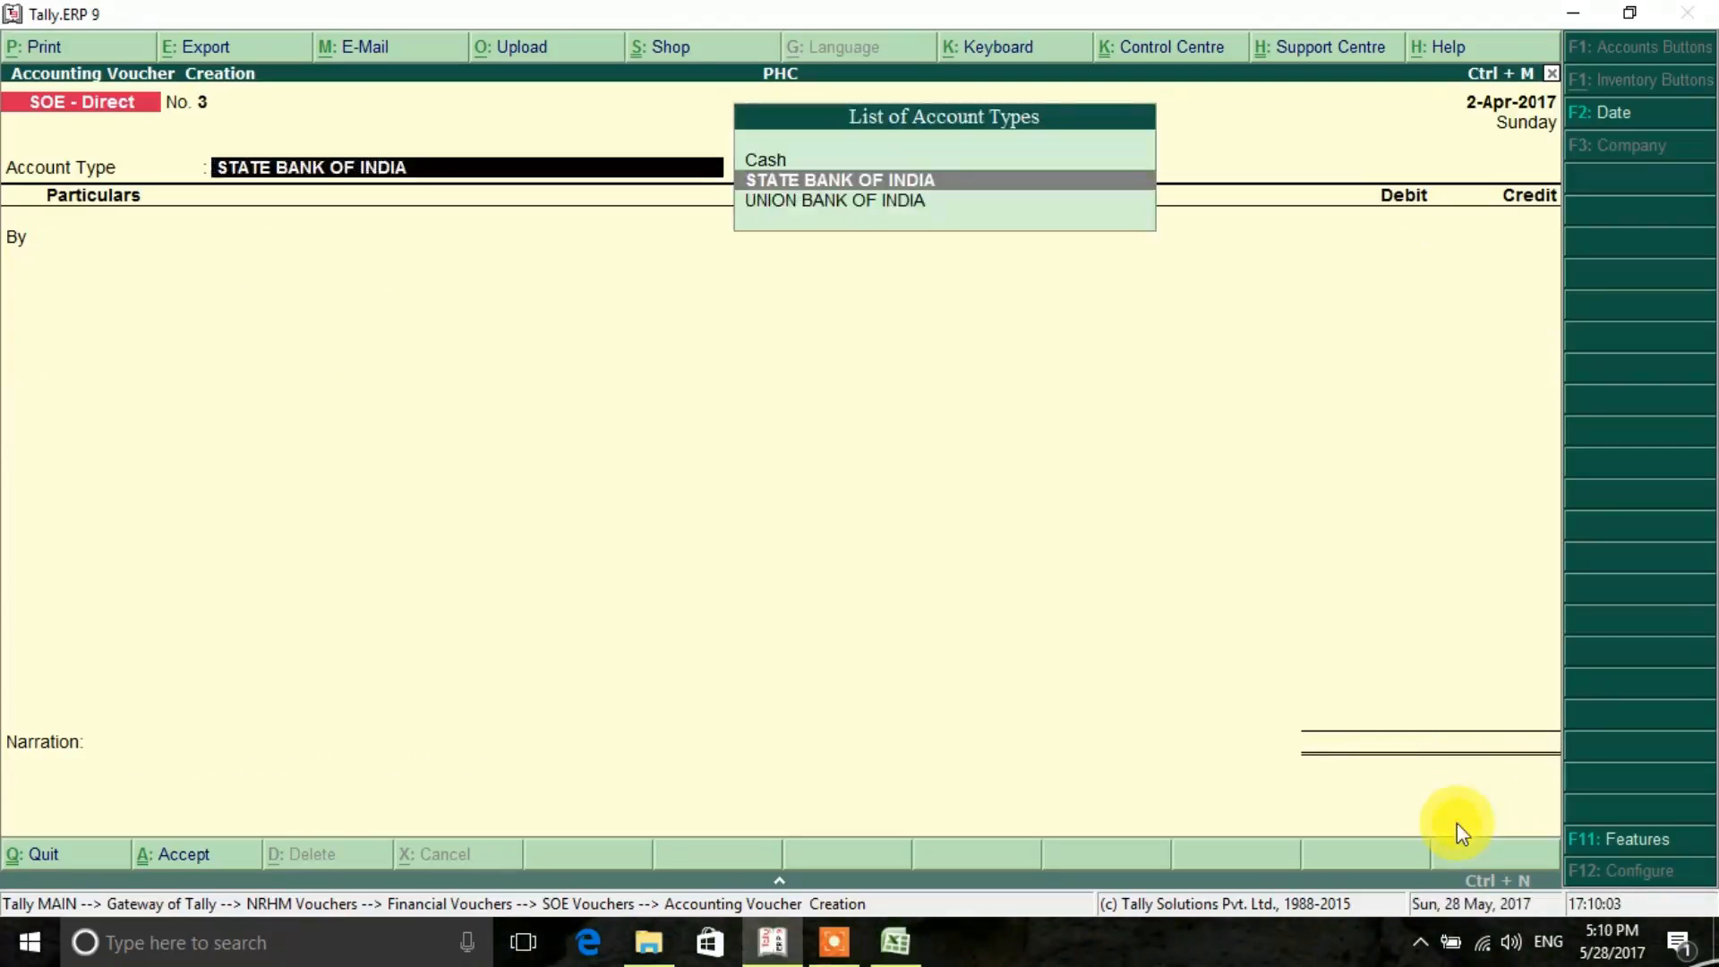
- Switch to the Excel cheque register and review the entries of the first two cheques
{"action": "left_click", "coordinate": [903, 955]}
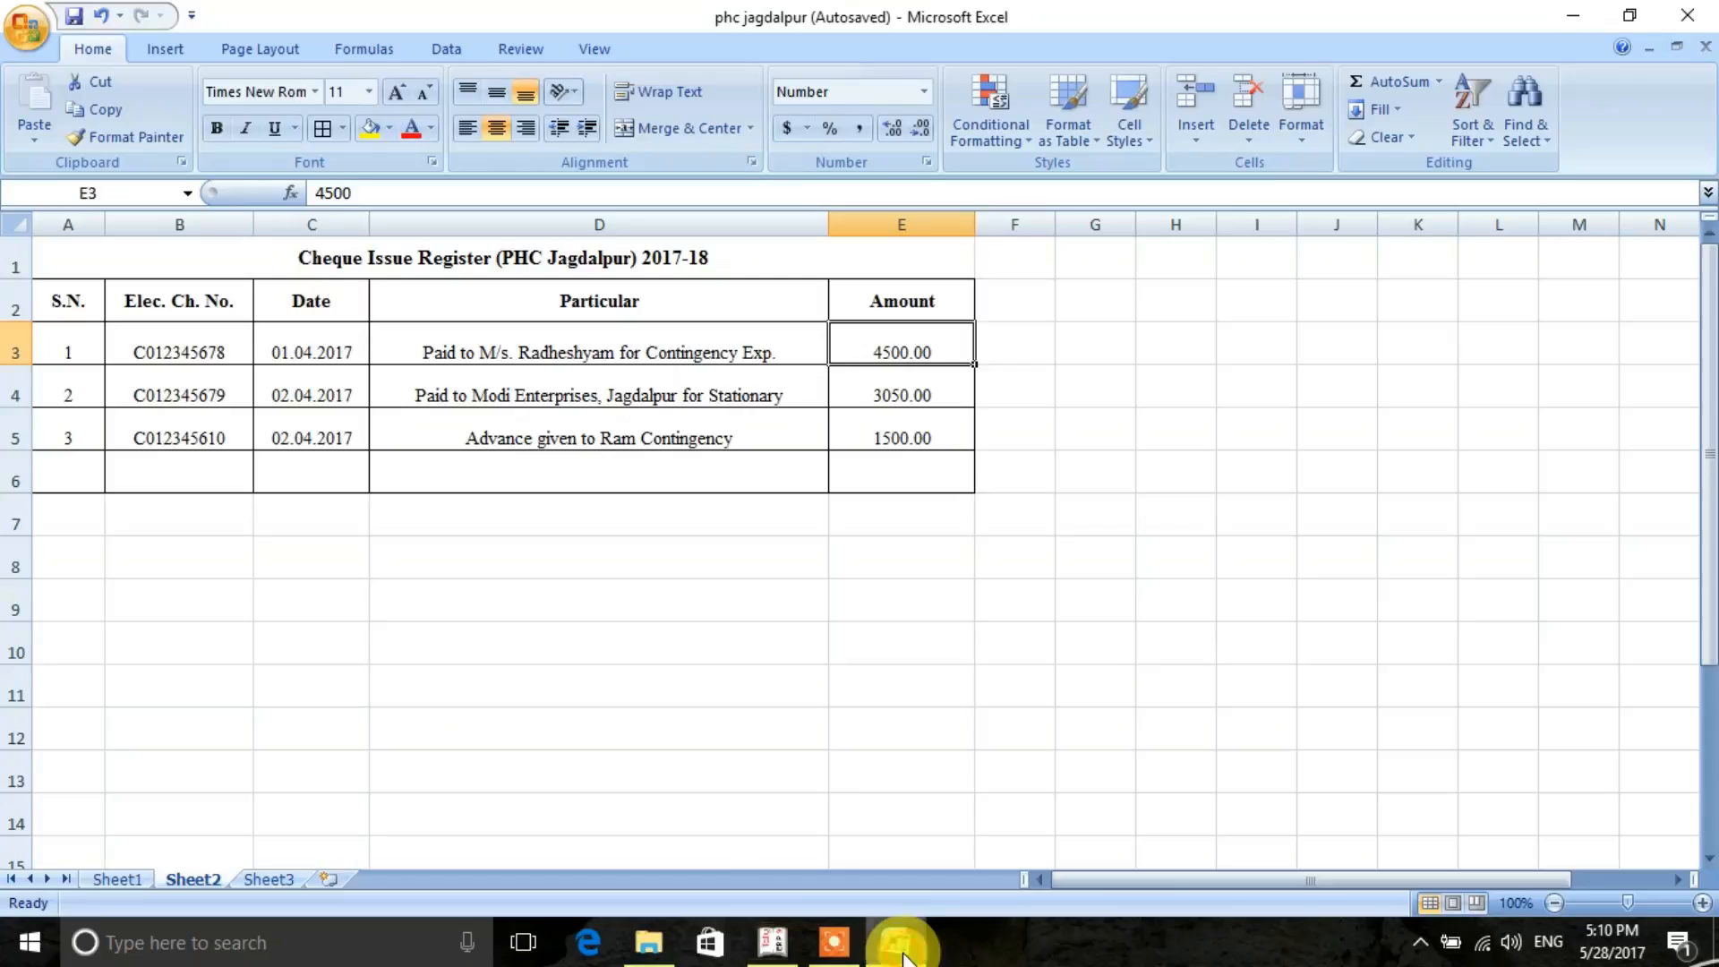
{"action": "left_click", "coordinate": [141, 355]}
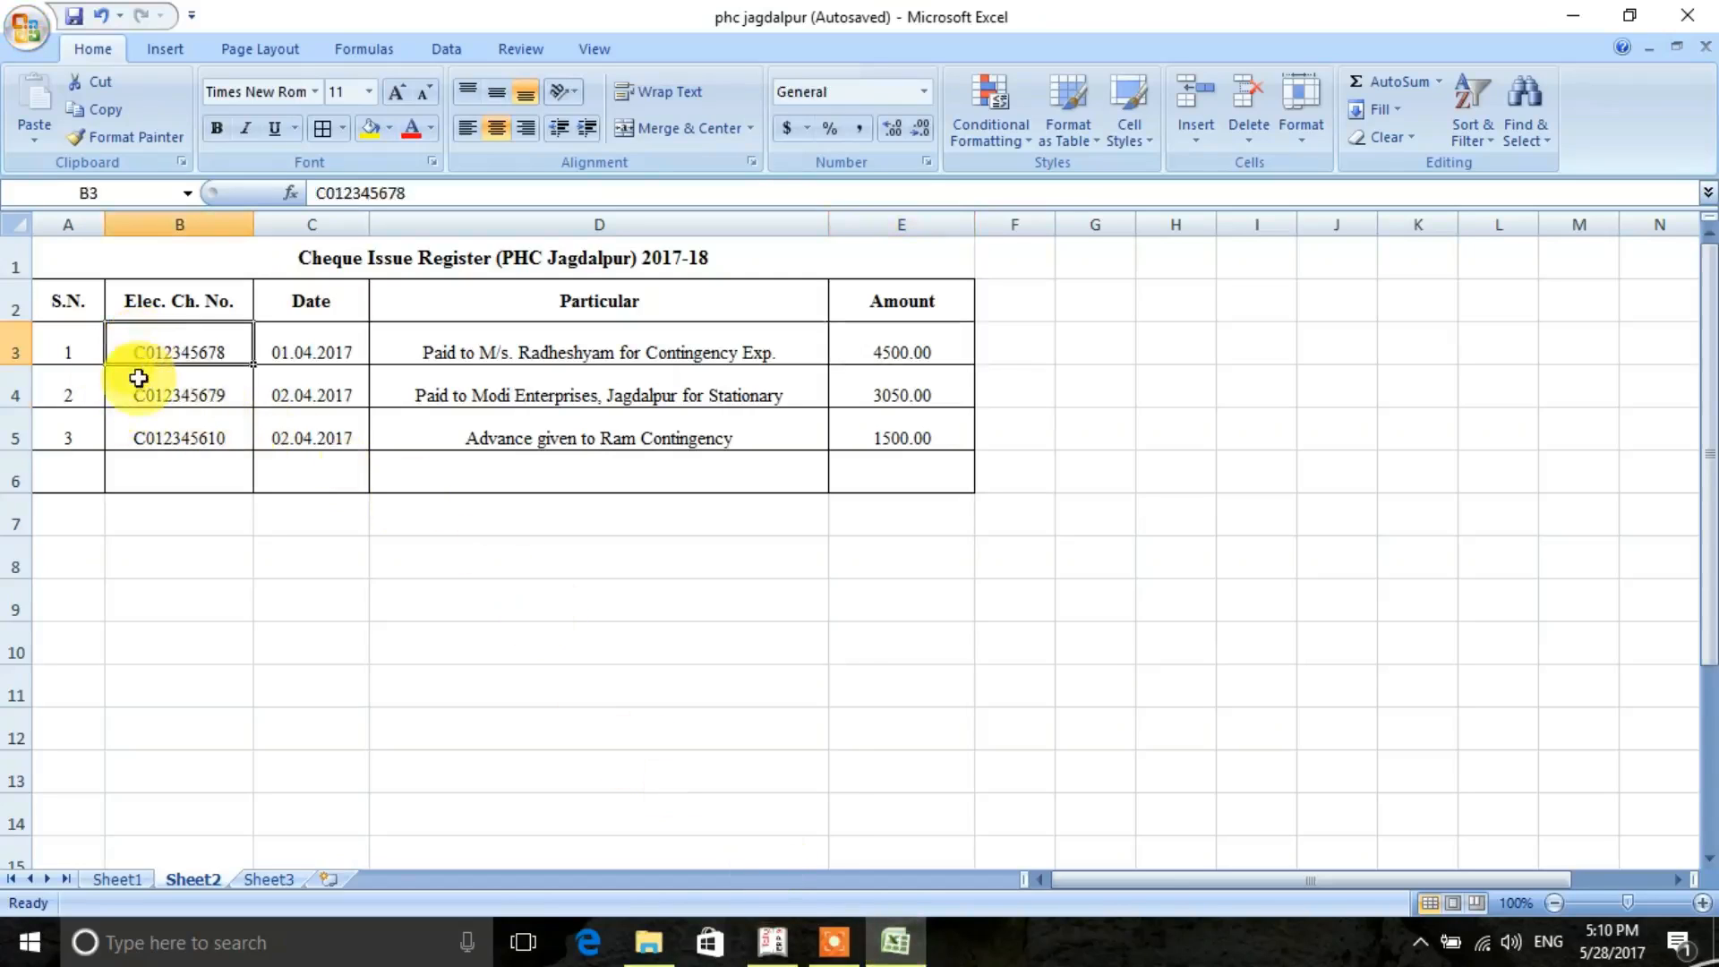
{"action": "left_click", "coordinate": [136, 374]}
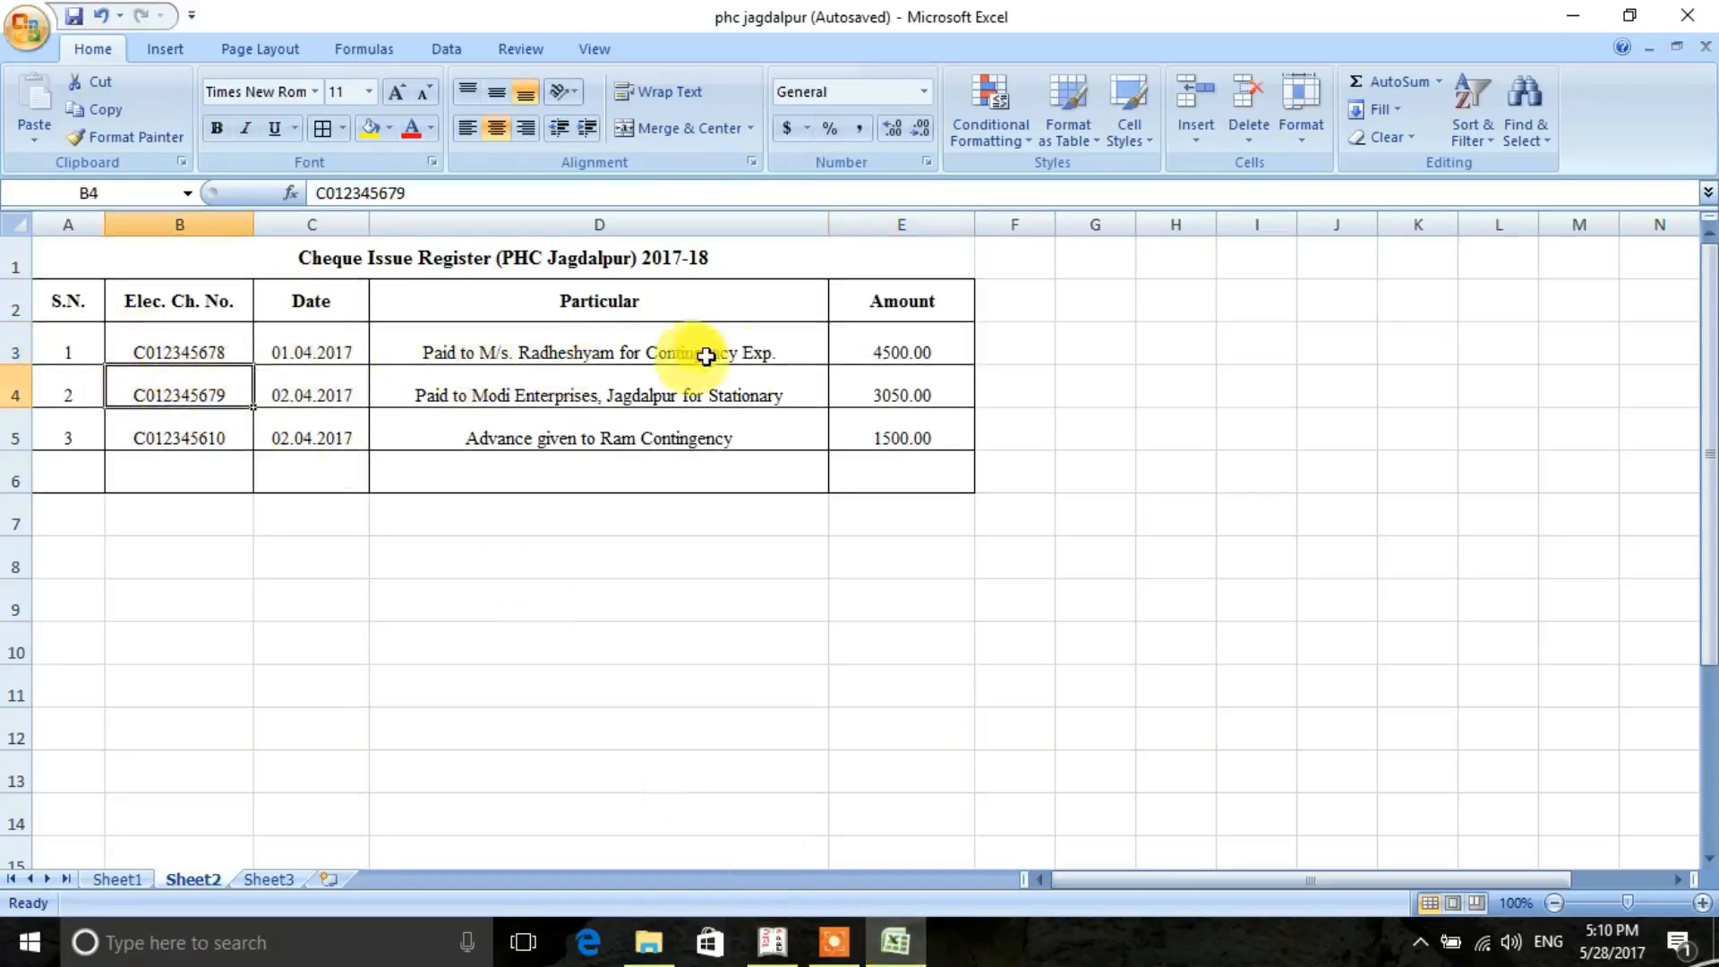
- Check the amount of the first cheque in the Excel register and switch back to Tally.ERP 9
{"action": "left_click", "coordinate": [905, 374]}
{"action": "left_click", "coordinate": [915, 342]}
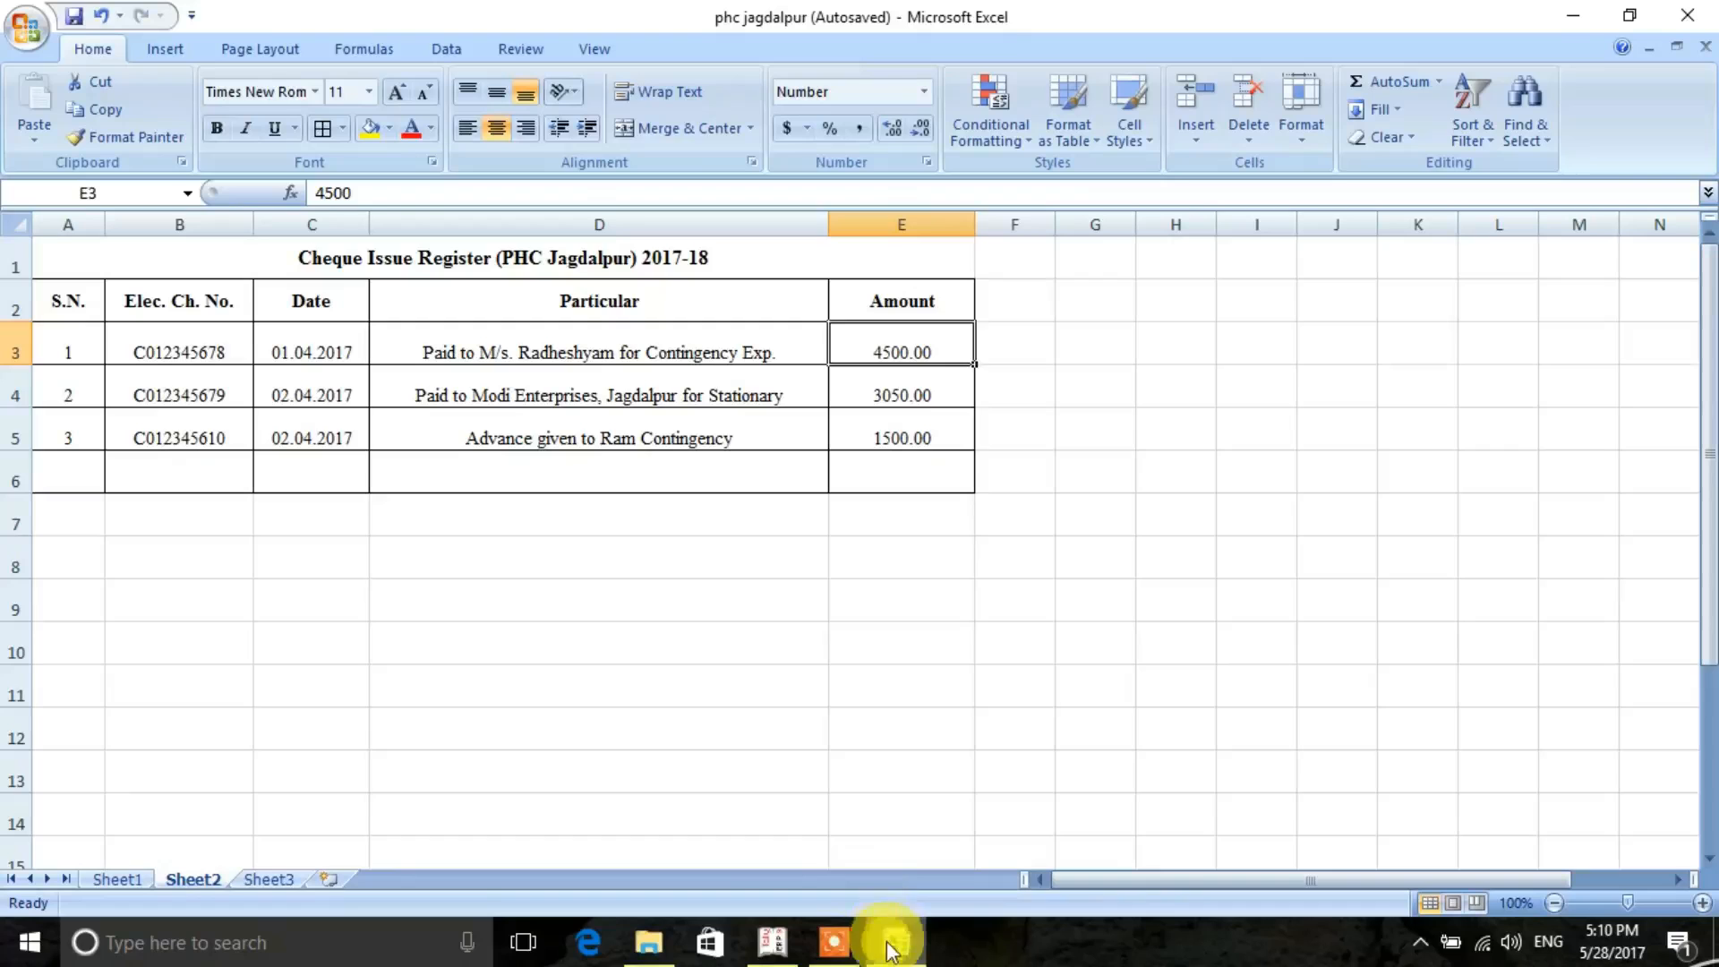
{"action": "left_click", "coordinate": [772, 951]}
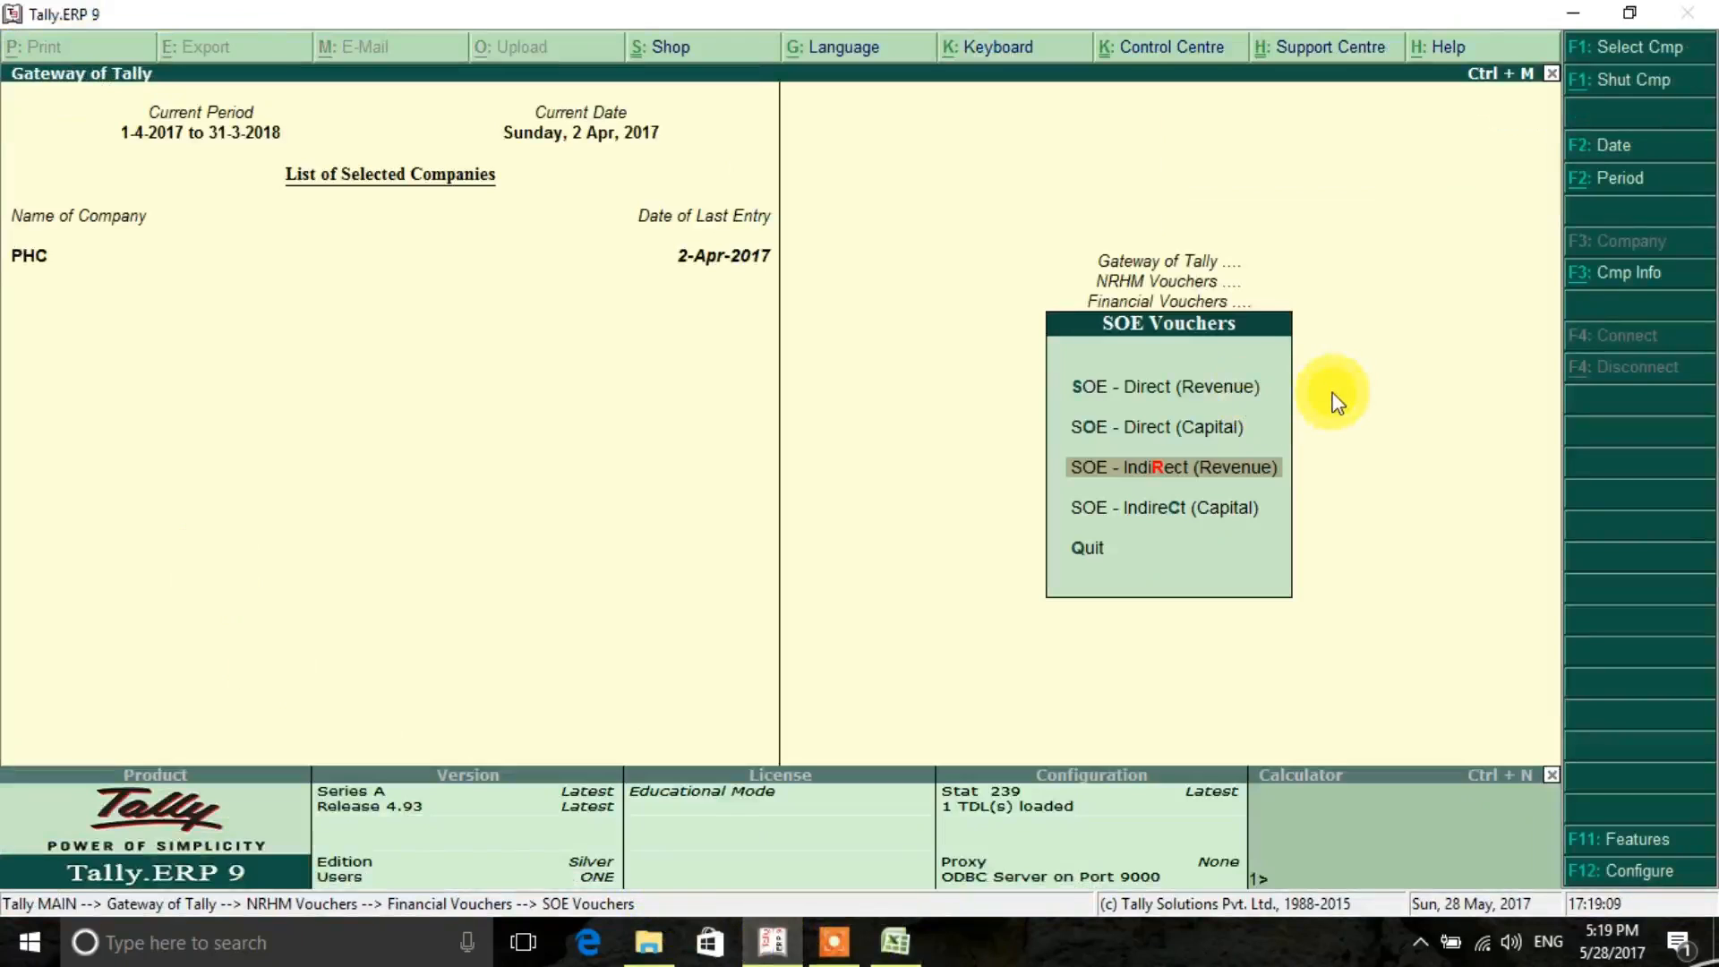
{"action": "key", "text": "Up"}
{"action": "key", "text": "Down"}
{"action": "key", "text": "Down"}
{"action": "key", "text": "Up"}
{"action": "key", "text": "Down"}
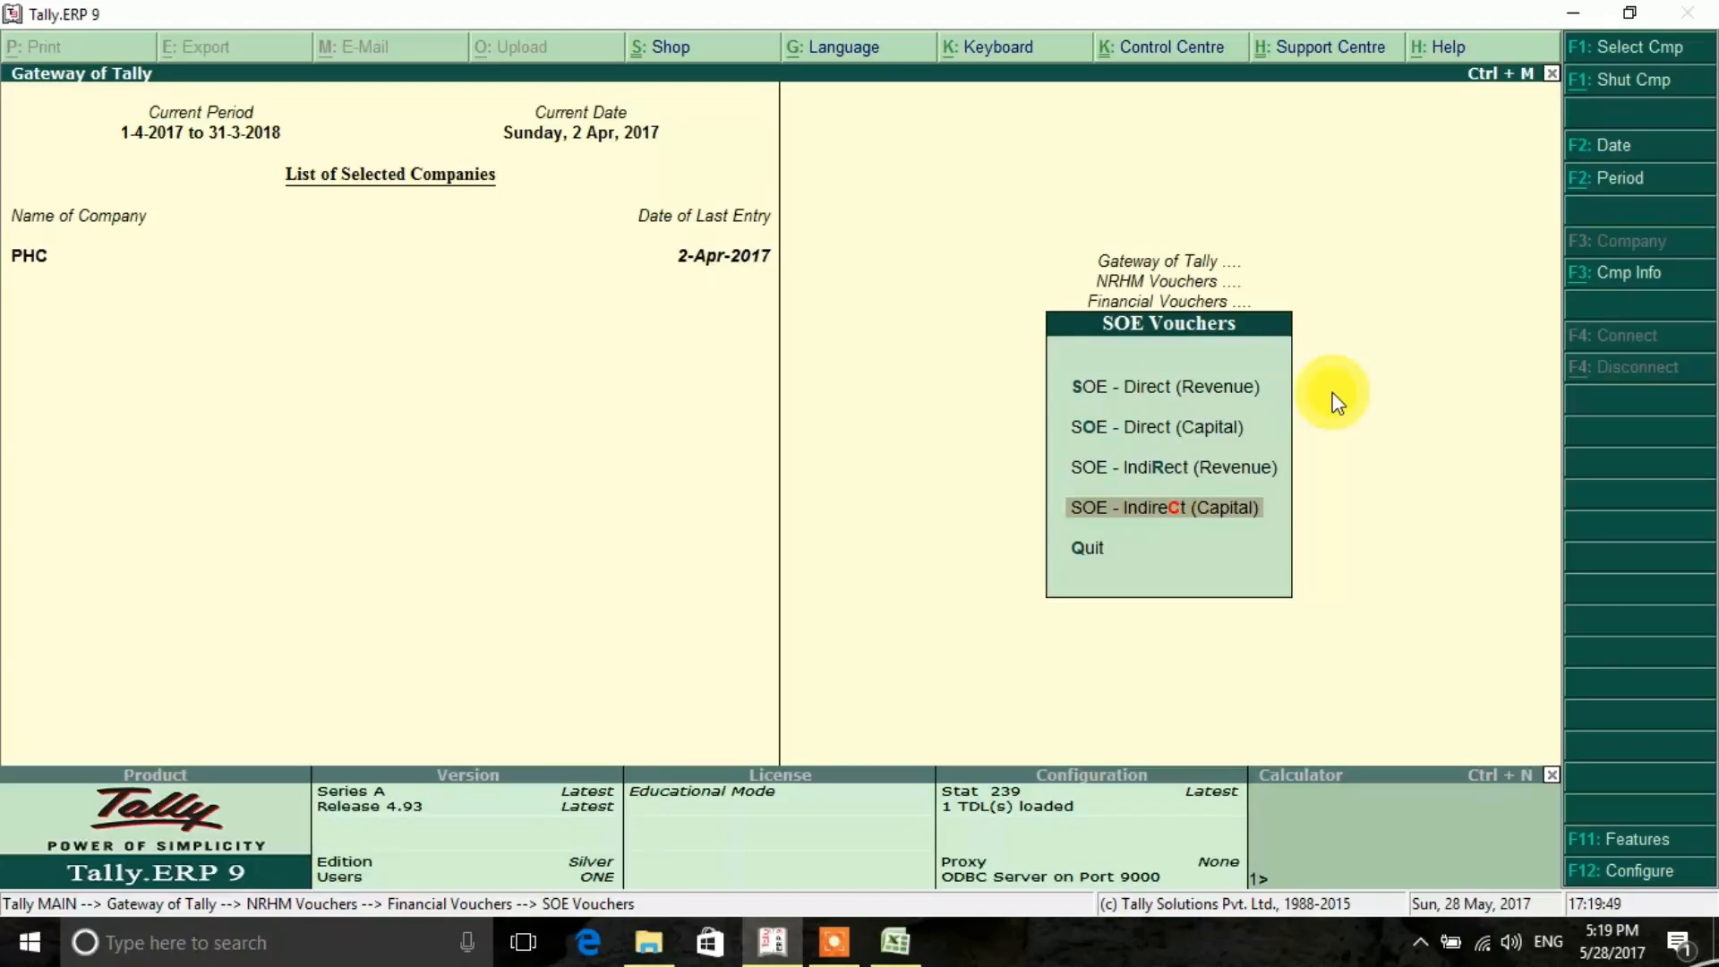
{"action": "key", "text": "Up"}
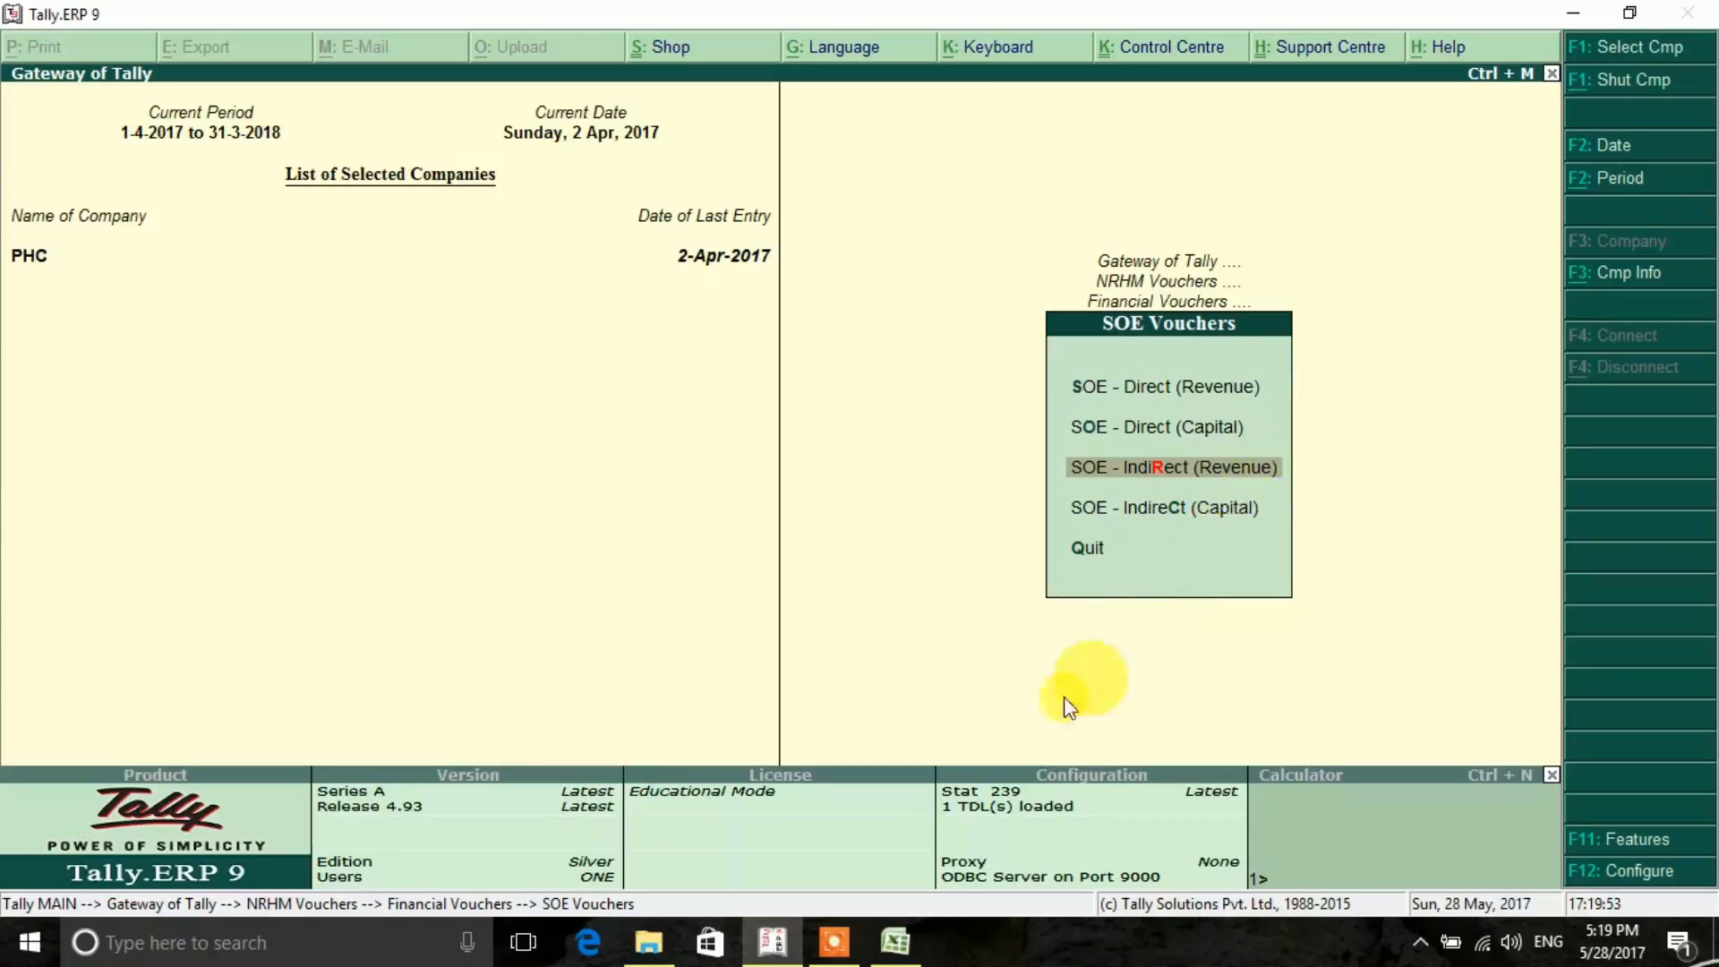
- Review the opening balances and advance details on Sheet1 of the Excel workbook, then return to Tally.ERP 9
{"action": "left_click", "coordinate": [895, 942]}
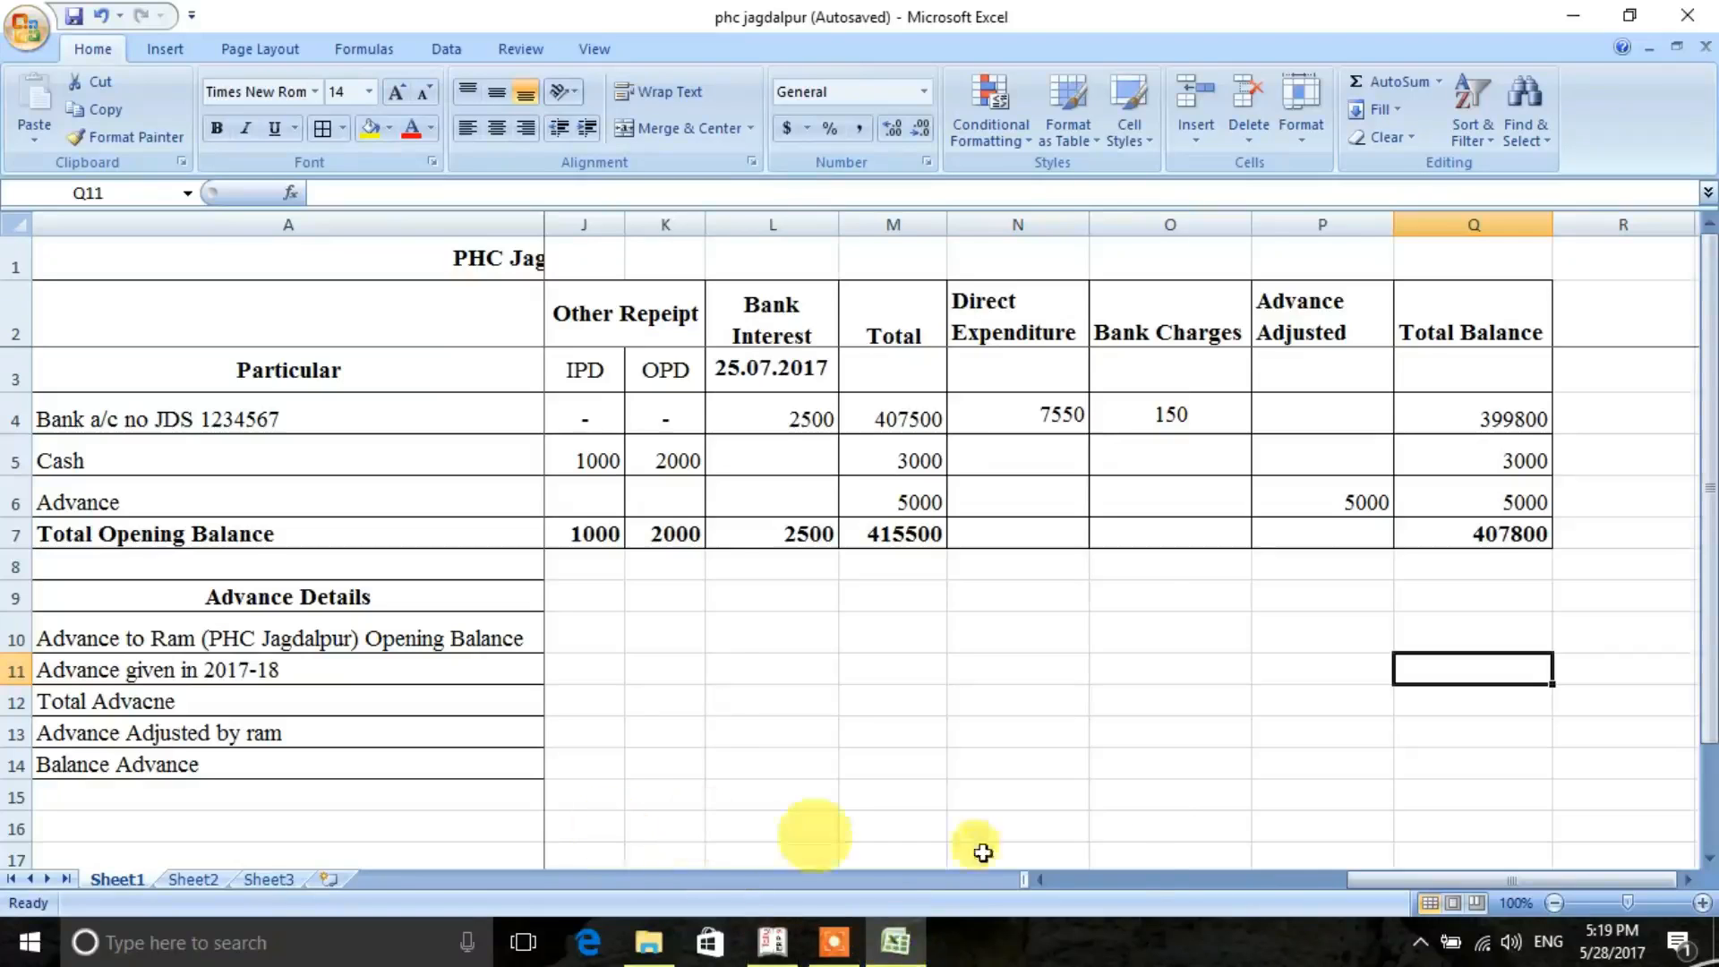
{"action": "left_click_drag", "start_coordinate": [1384, 880], "coordinate": [1030, 875]}
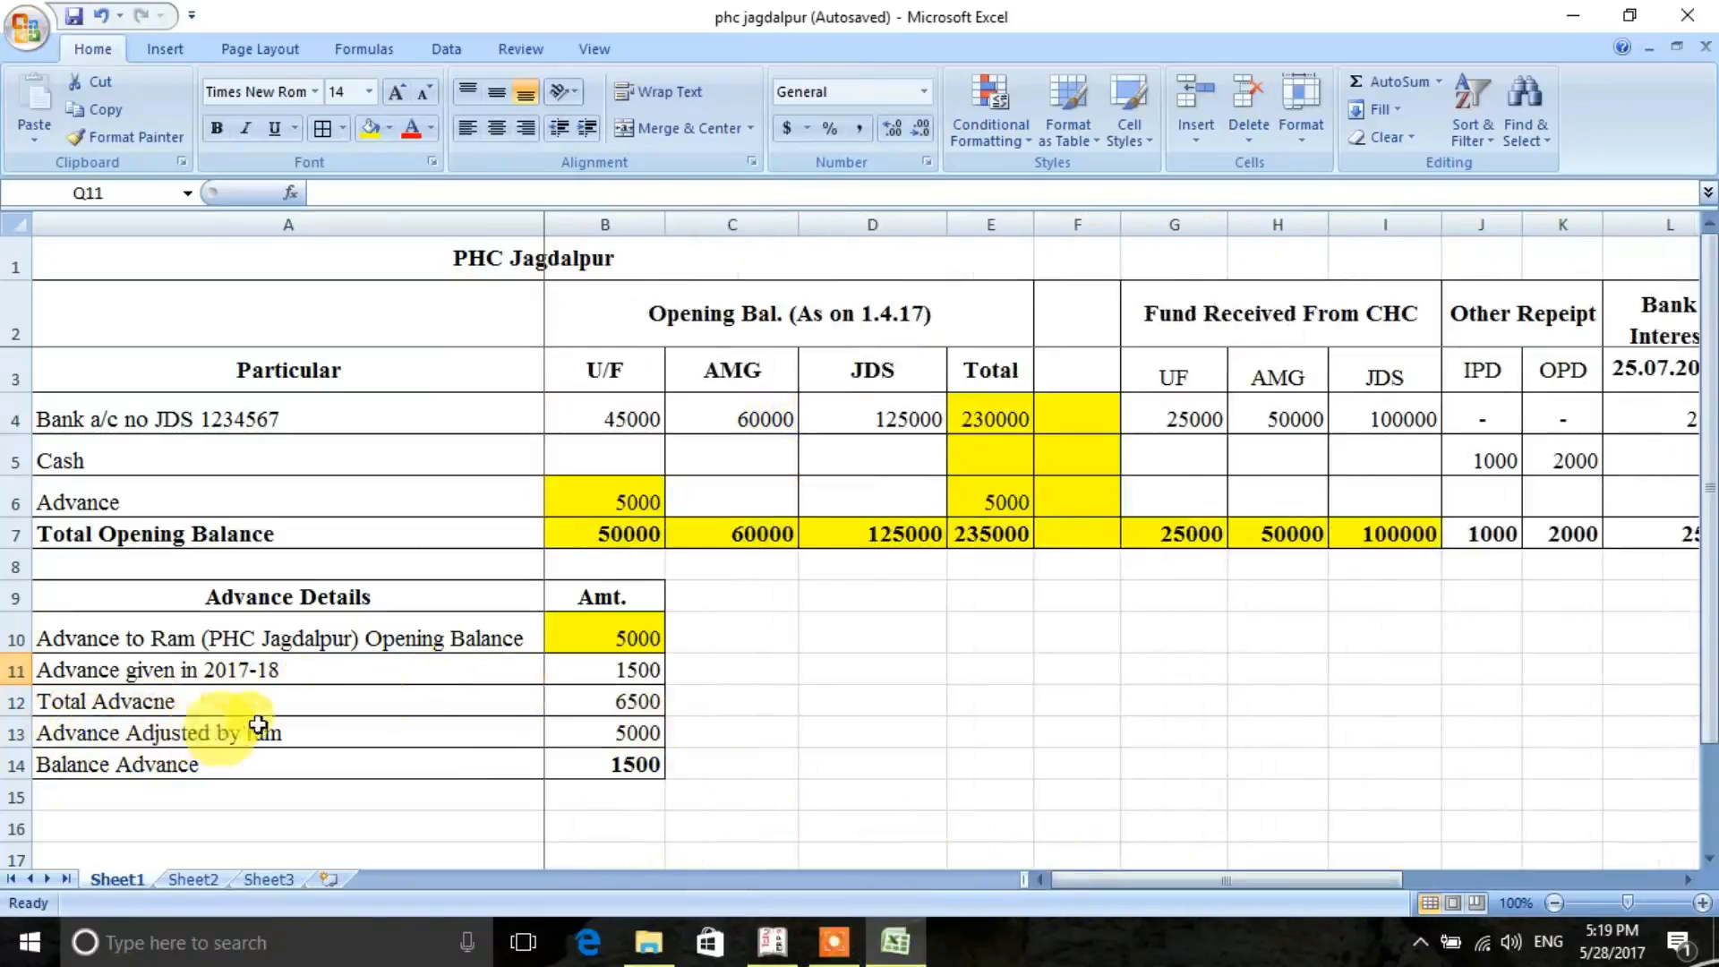
{"action": "left_click", "coordinate": [772, 940]}
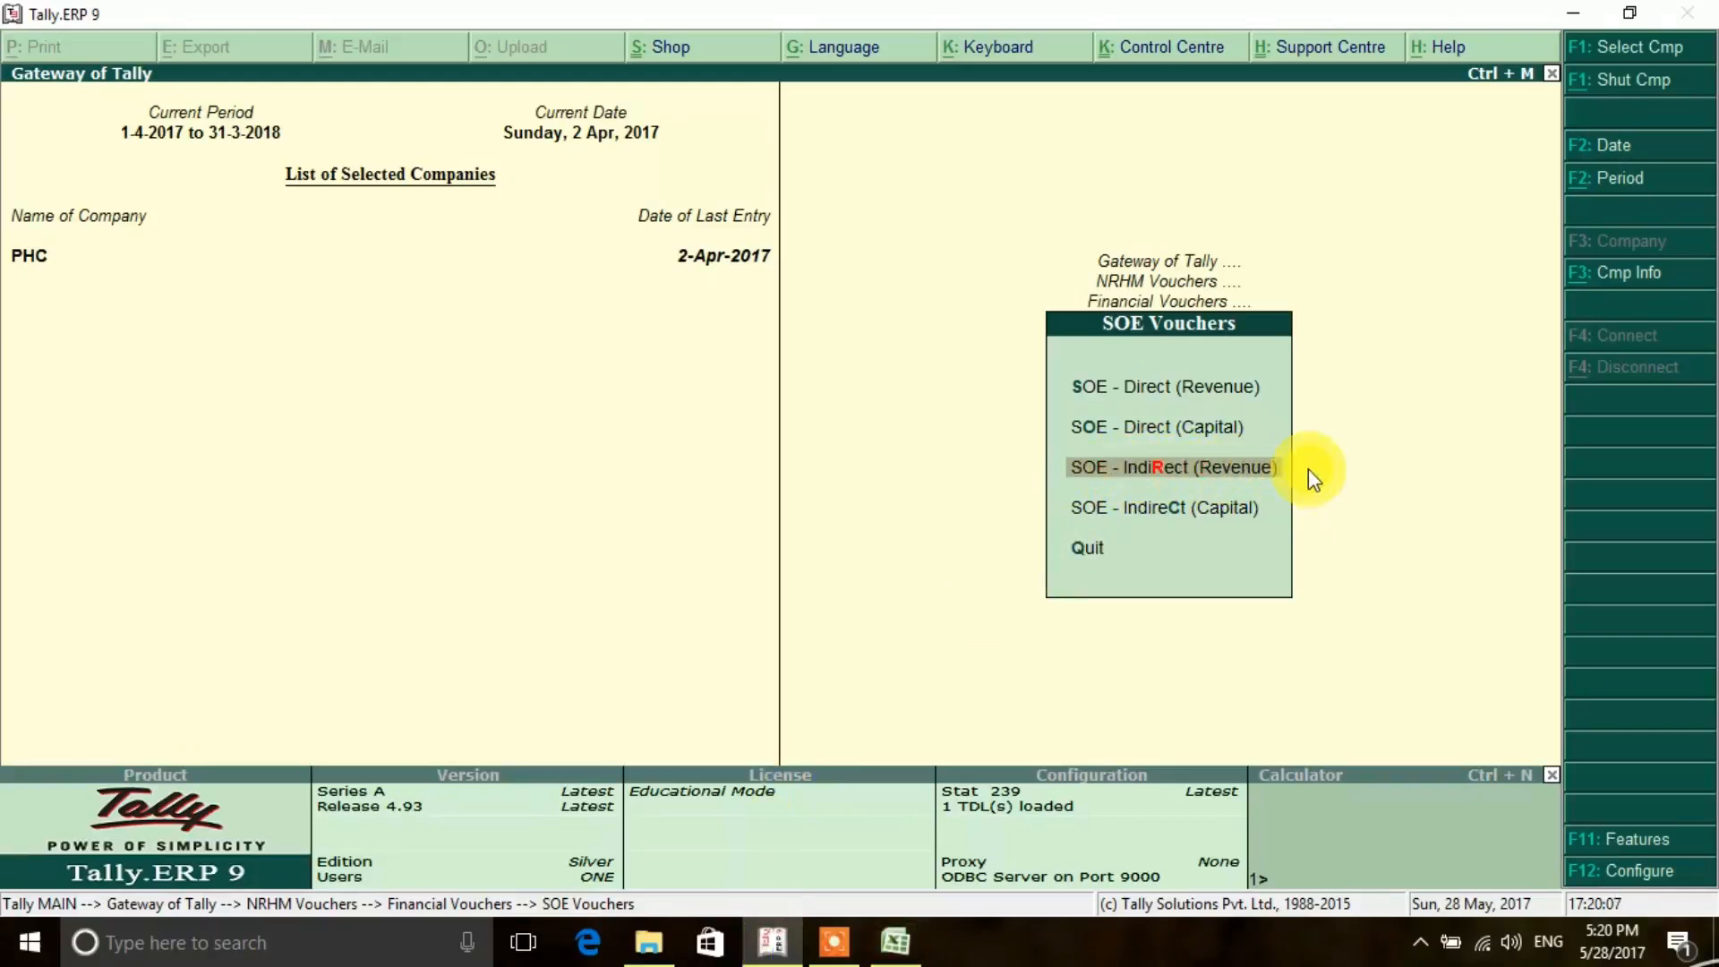
- Start an SOE - Indirect (Revenue) voucher dated 2-4-2017 and proceed to its grant ledger allocation
{"action": "key", "text": "Up"}
{"action": "key", "text": "Down"}
{"action": "key", "text": "Return"}
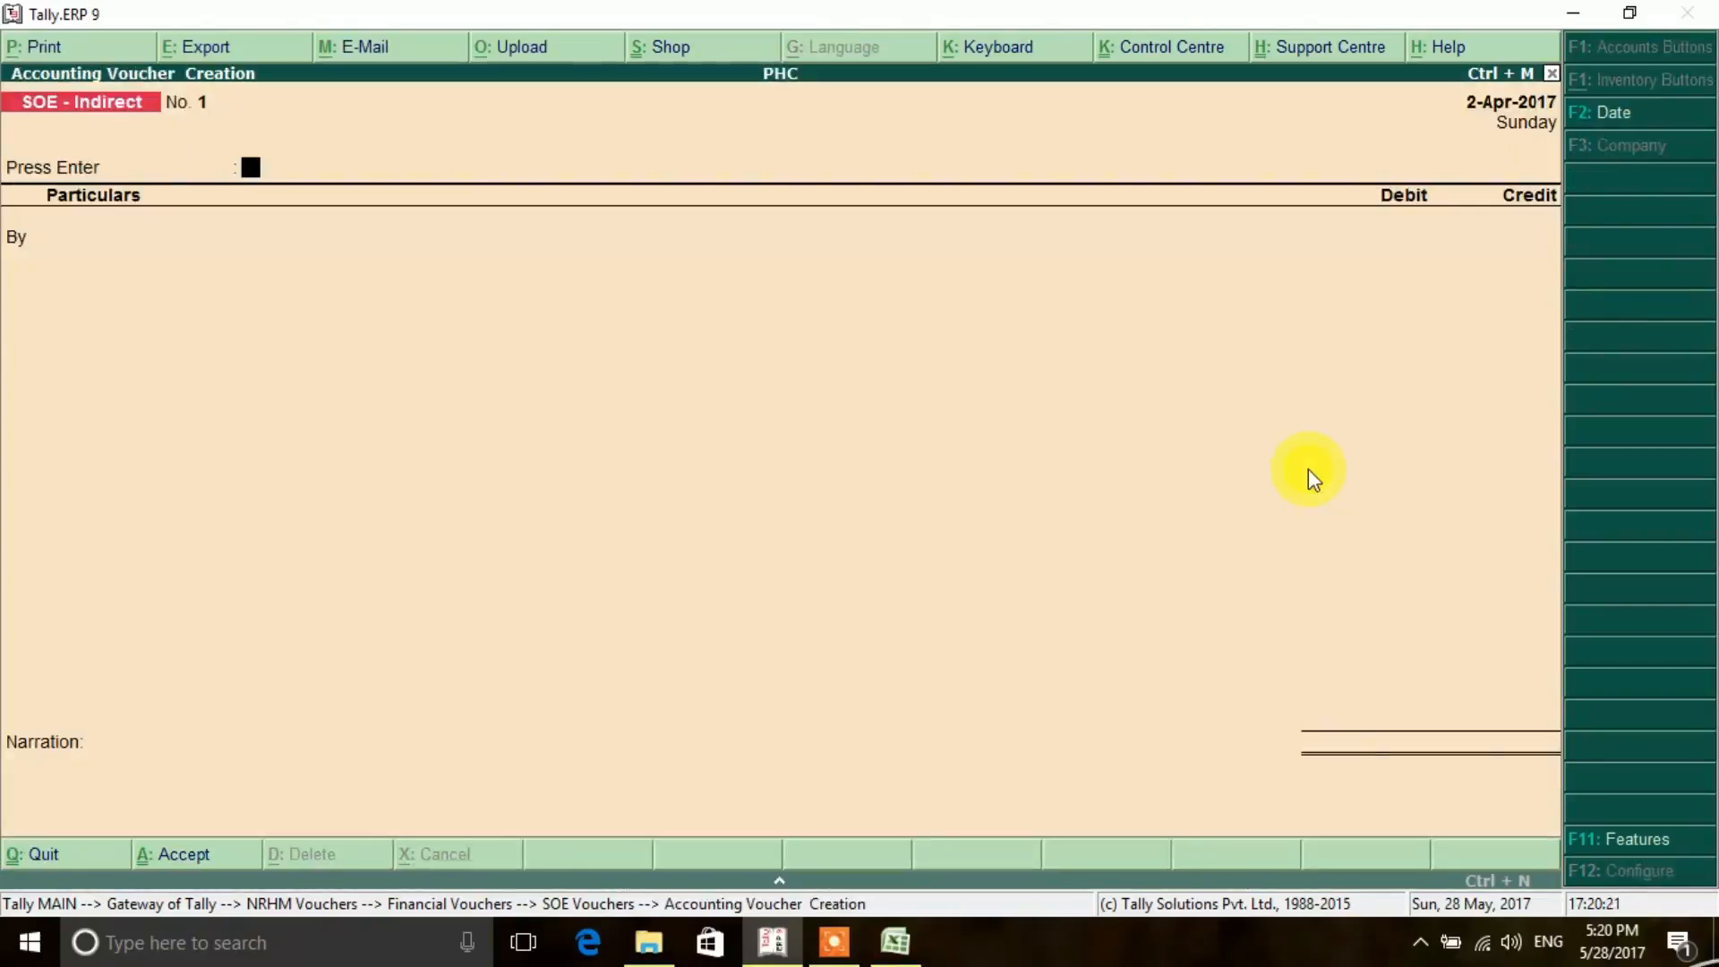
{"action": "key", "text": "F2"}
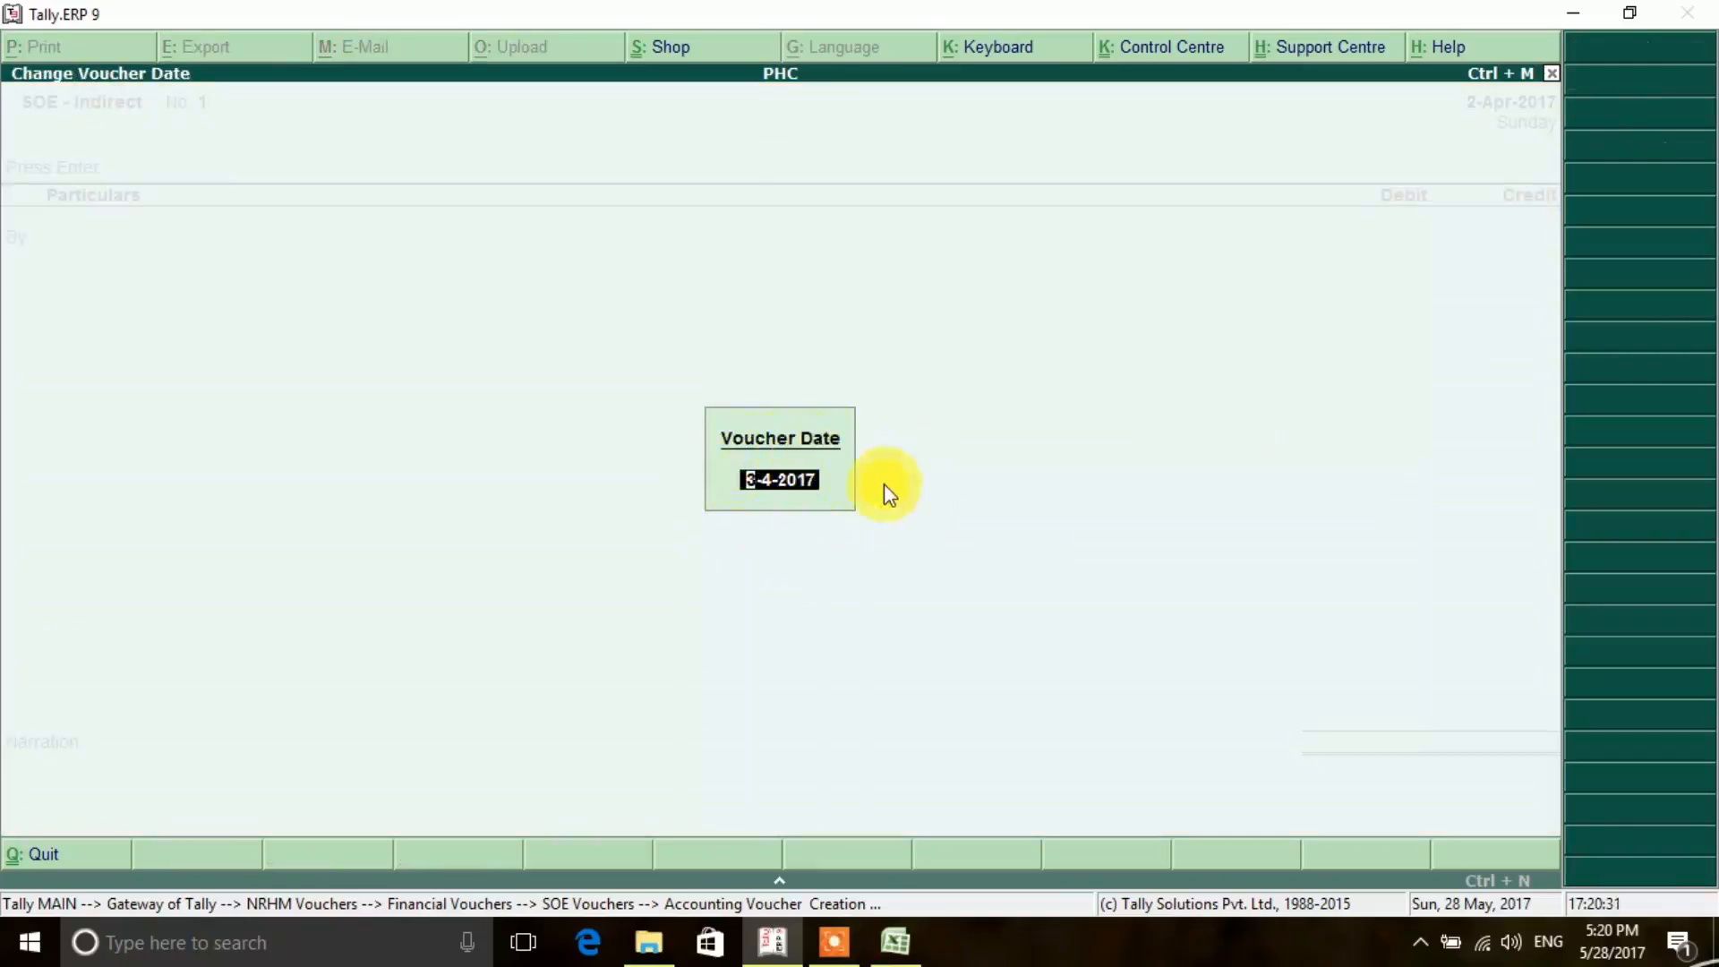
{"action": "type", "text": "2-4-2017"}
{"action": "key", "text": "Return"}
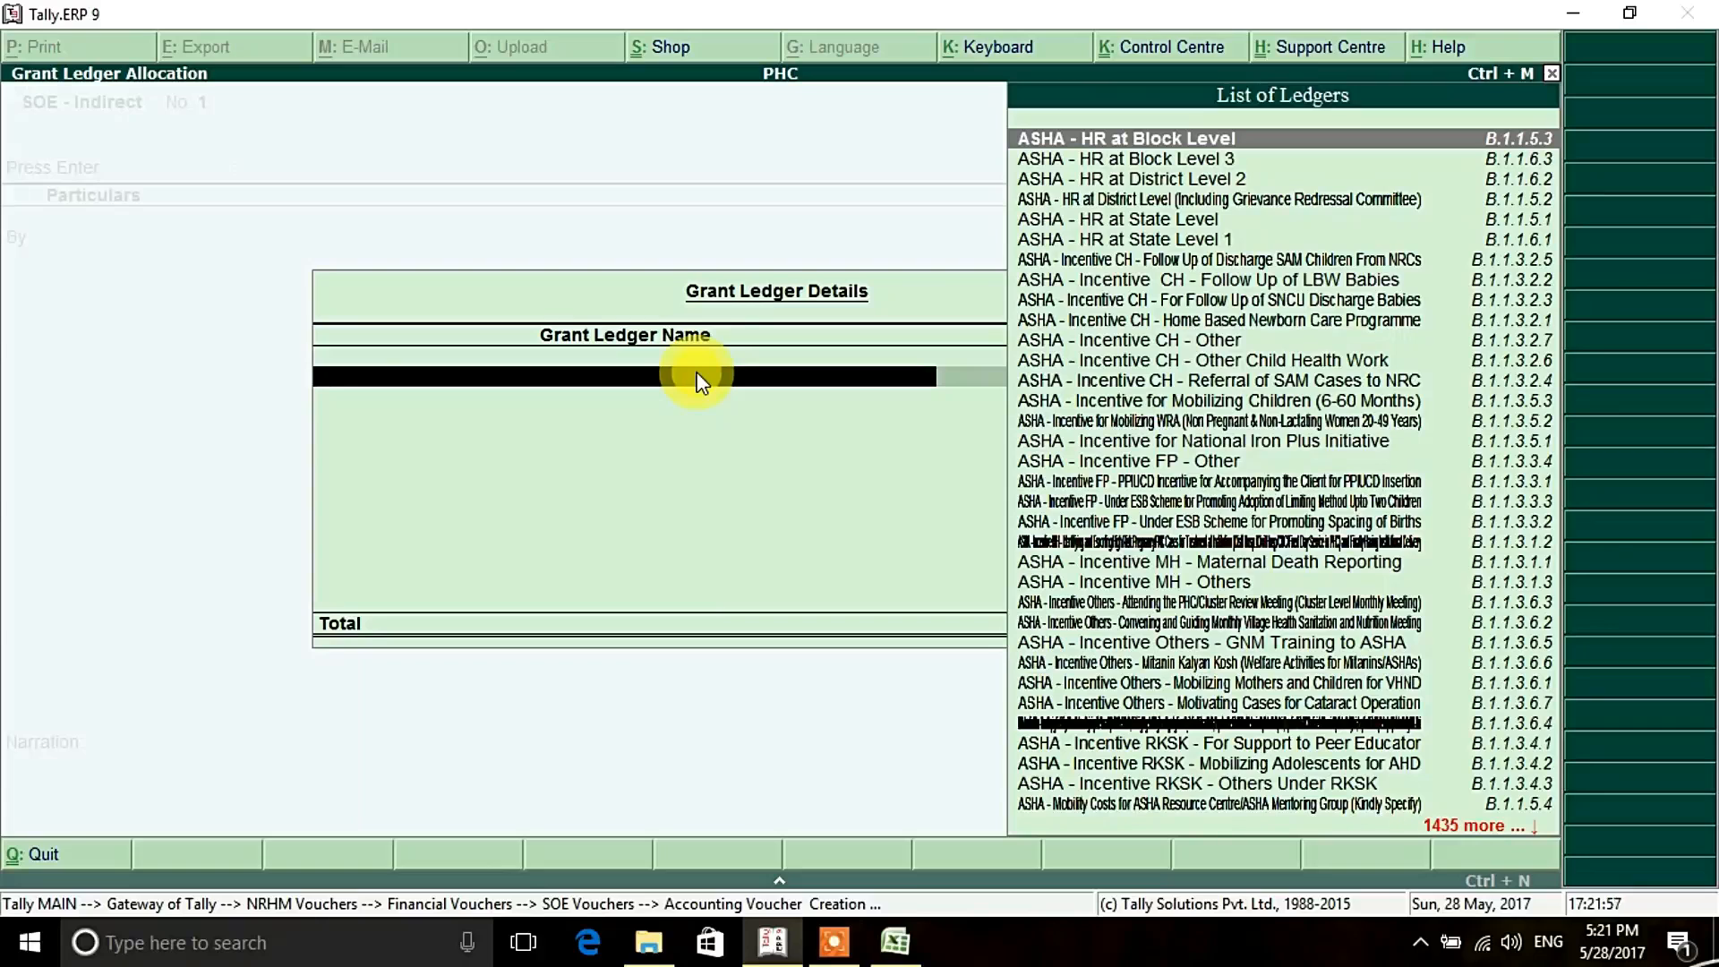
- Allocate 5000 to the grant ledger Primary Health Centre - Untied Fund and end the ledger list
{"action": "type", "text": "Pr"}
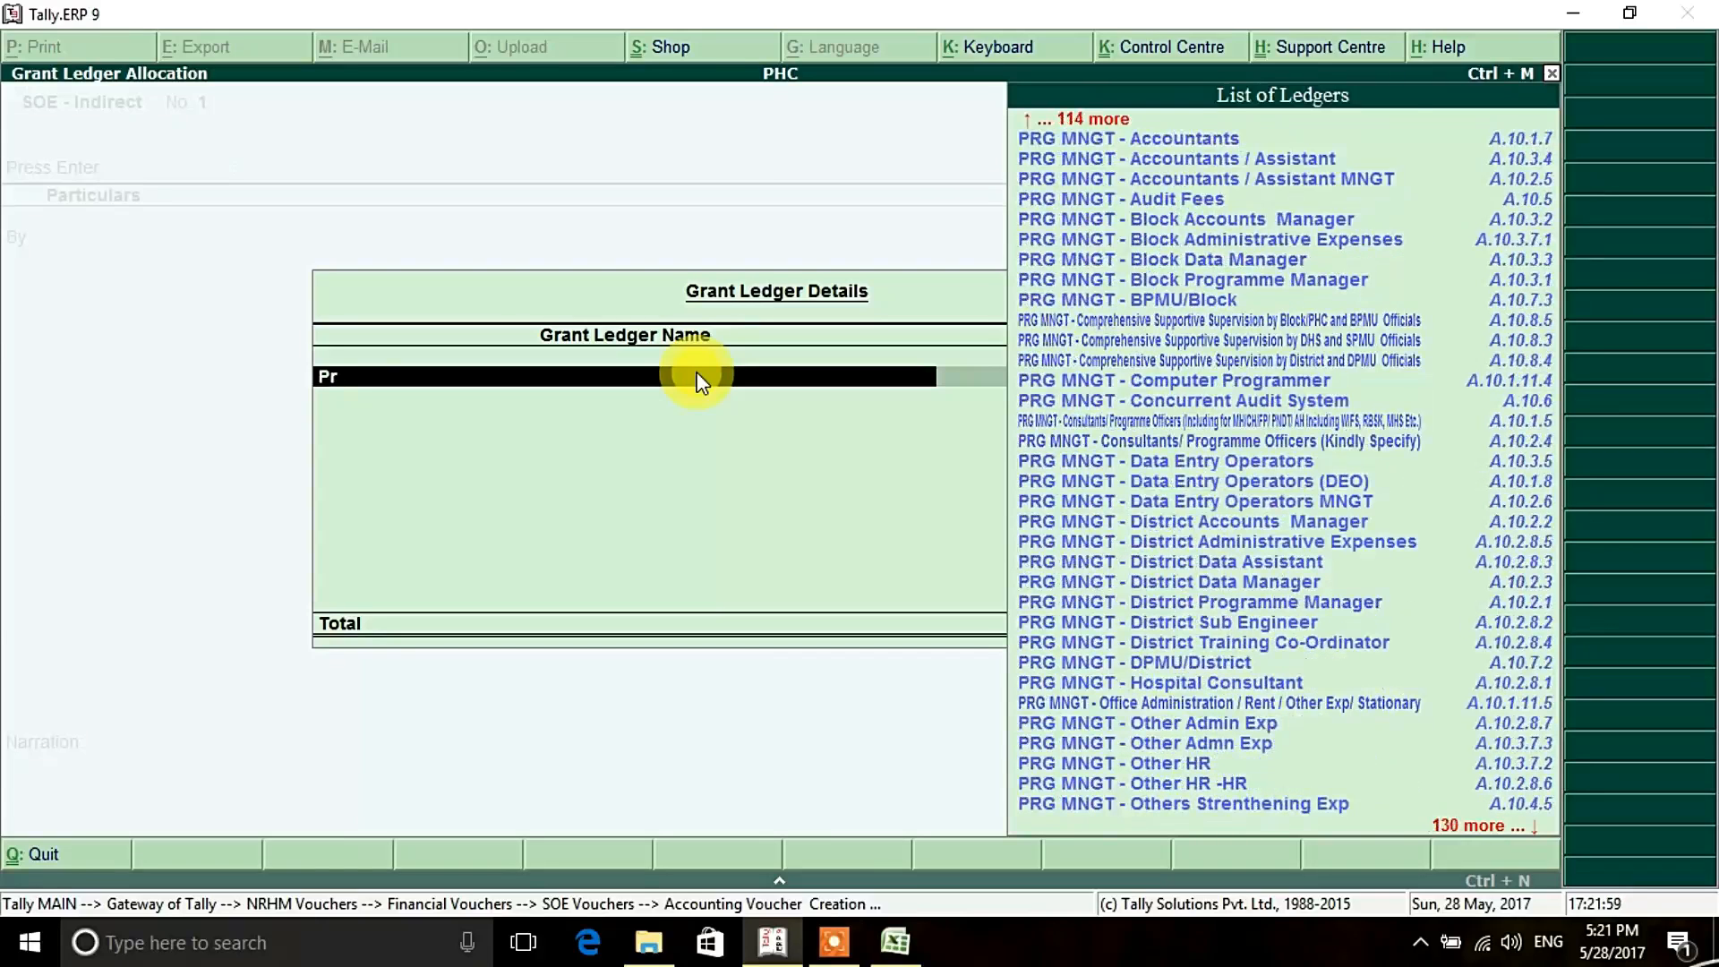
{"action": "type", "text": "i"}
{"action": "key", "text": "Down"}
{"action": "key", "text": "Down"}
{"action": "key", "text": "Down"}
{"action": "key", "text": "Down"}
{"action": "key", "text": "Down"}
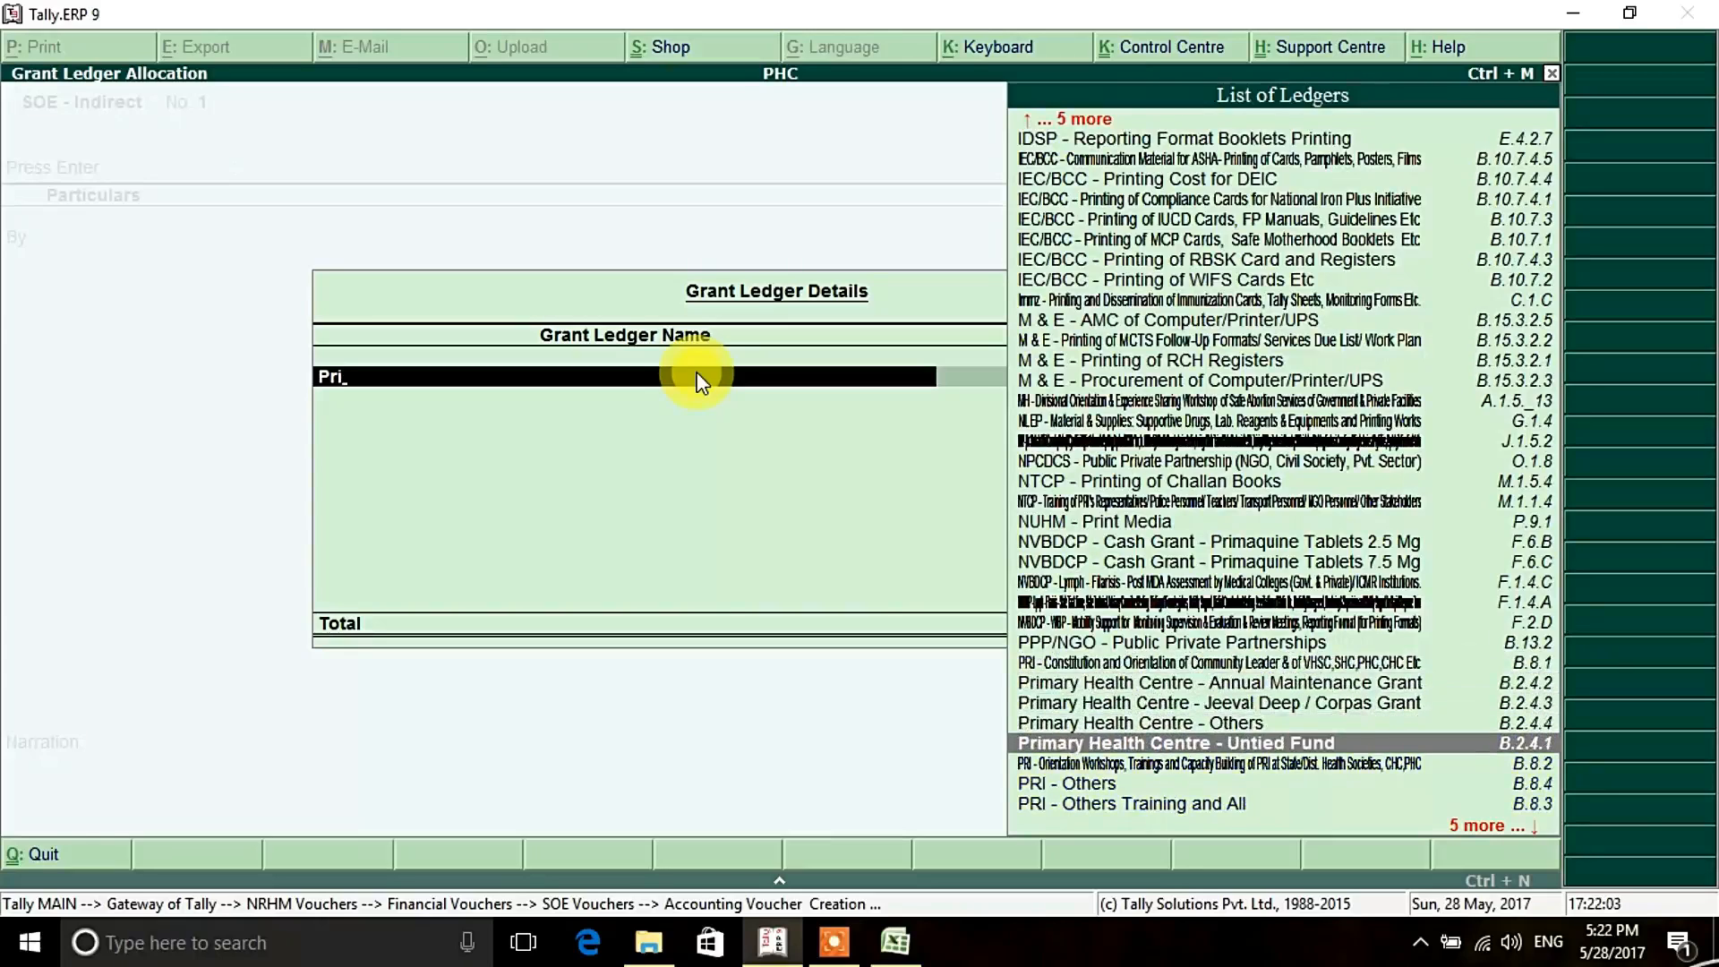
{"action": "key", "text": "Return"}
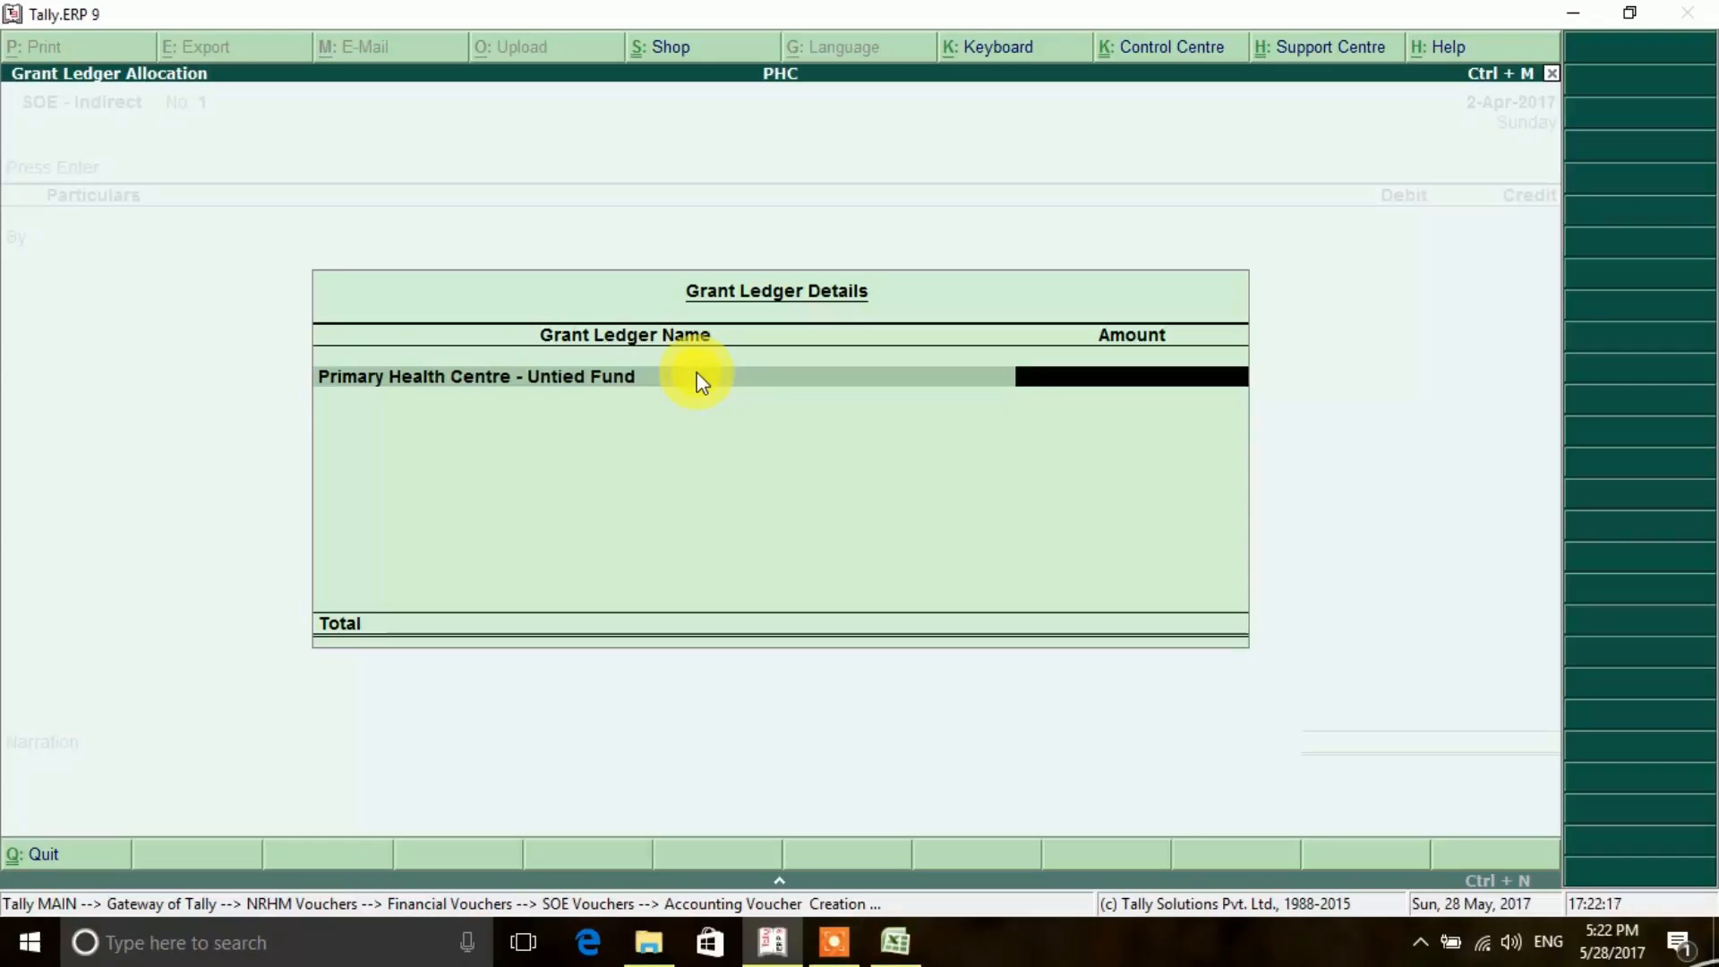
{"action": "type", "text": "5000"}
{"action": "key", "text": "Return"}
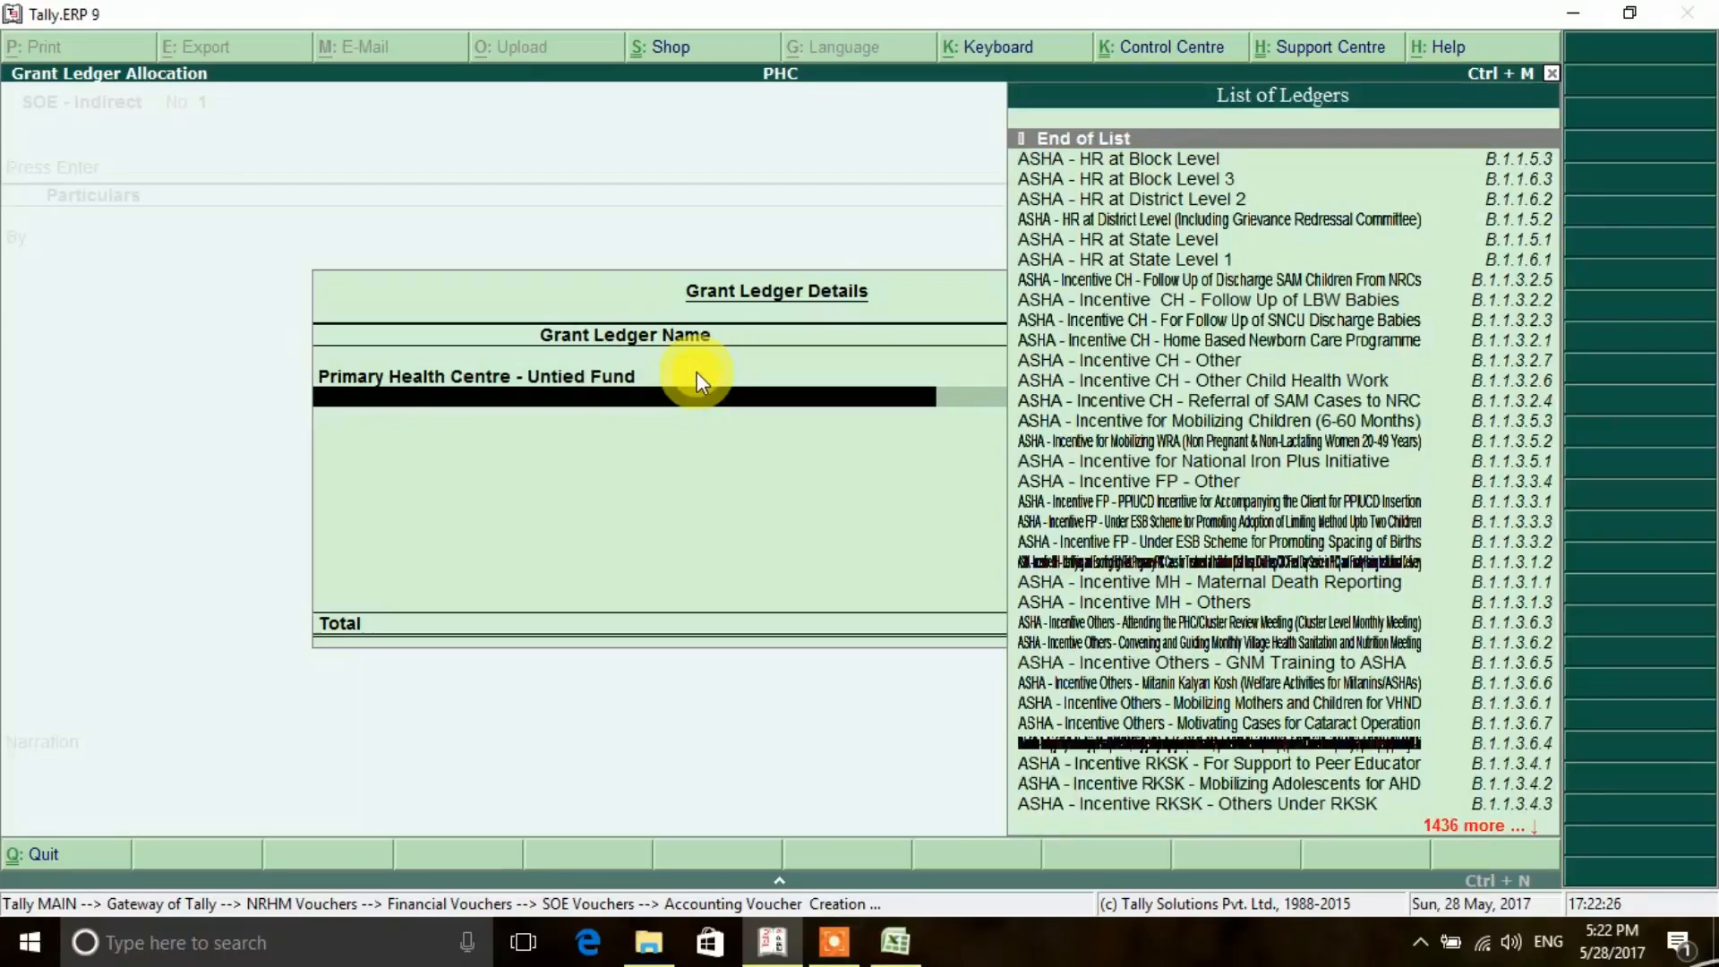
{"action": "left_click", "coordinate": [1270, 143]}
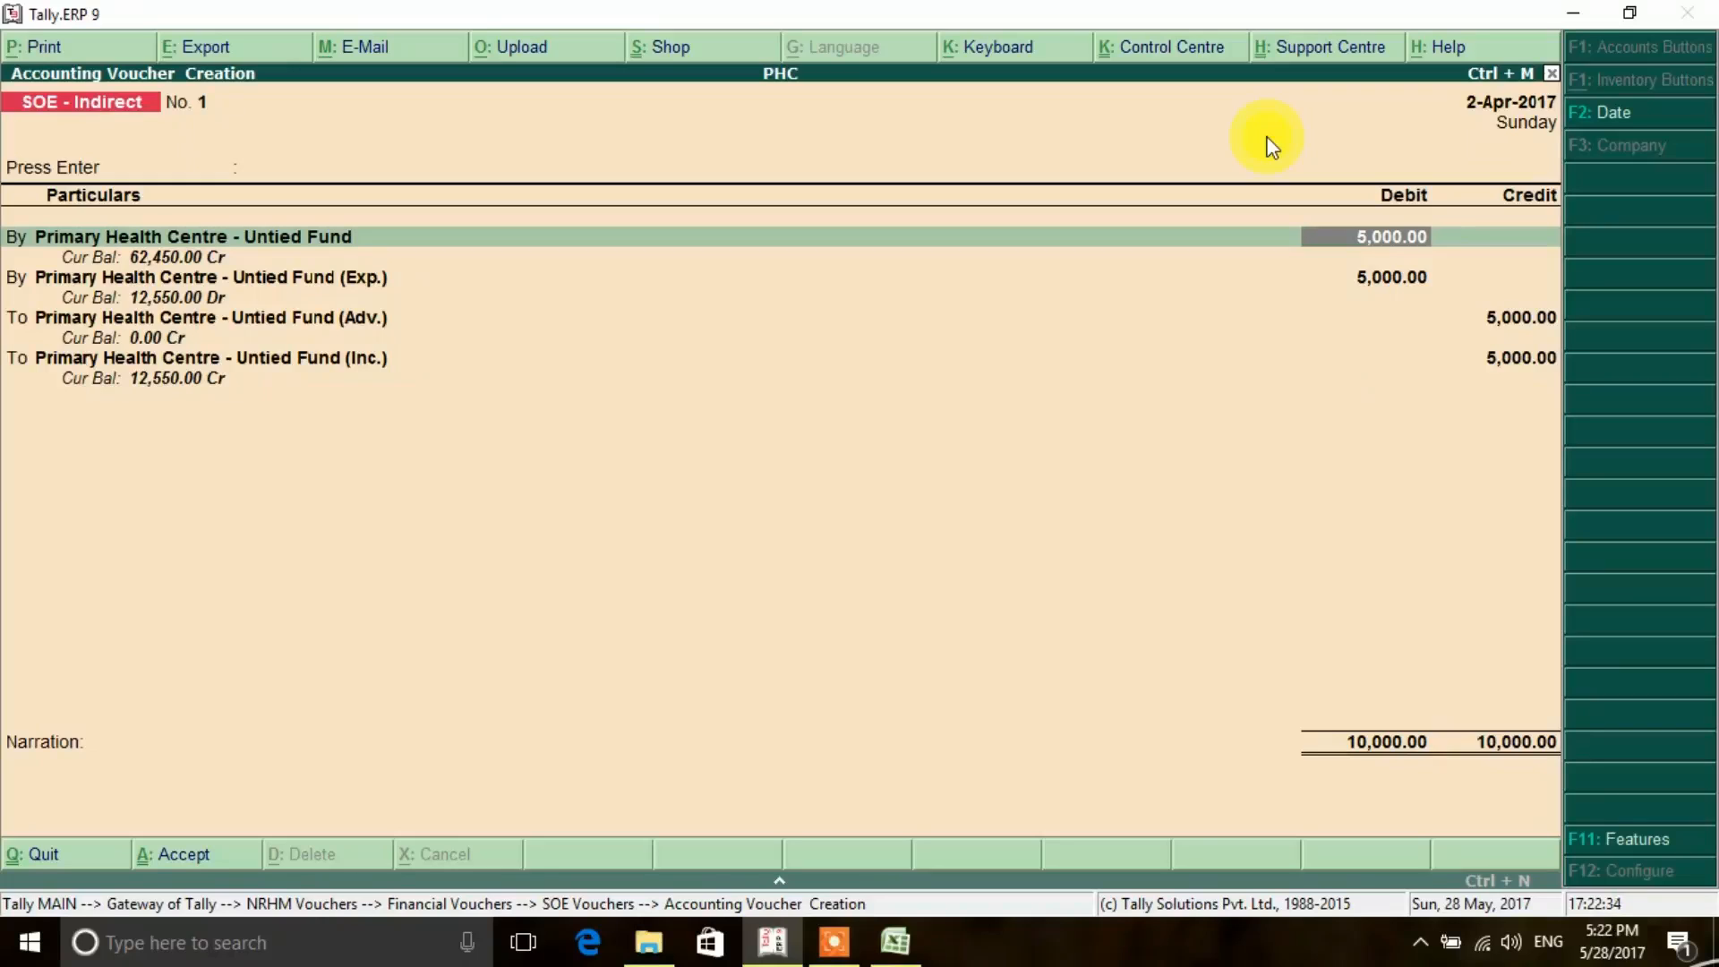
- Accept the voucher lines, allocating the 5,000.00 Untied Fund (Adv.) credit to the advance holder's cost centre under PHC JAGDALPUR
{"action": "key", "text": "Return"}
{"action": "key", "text": "Return"}
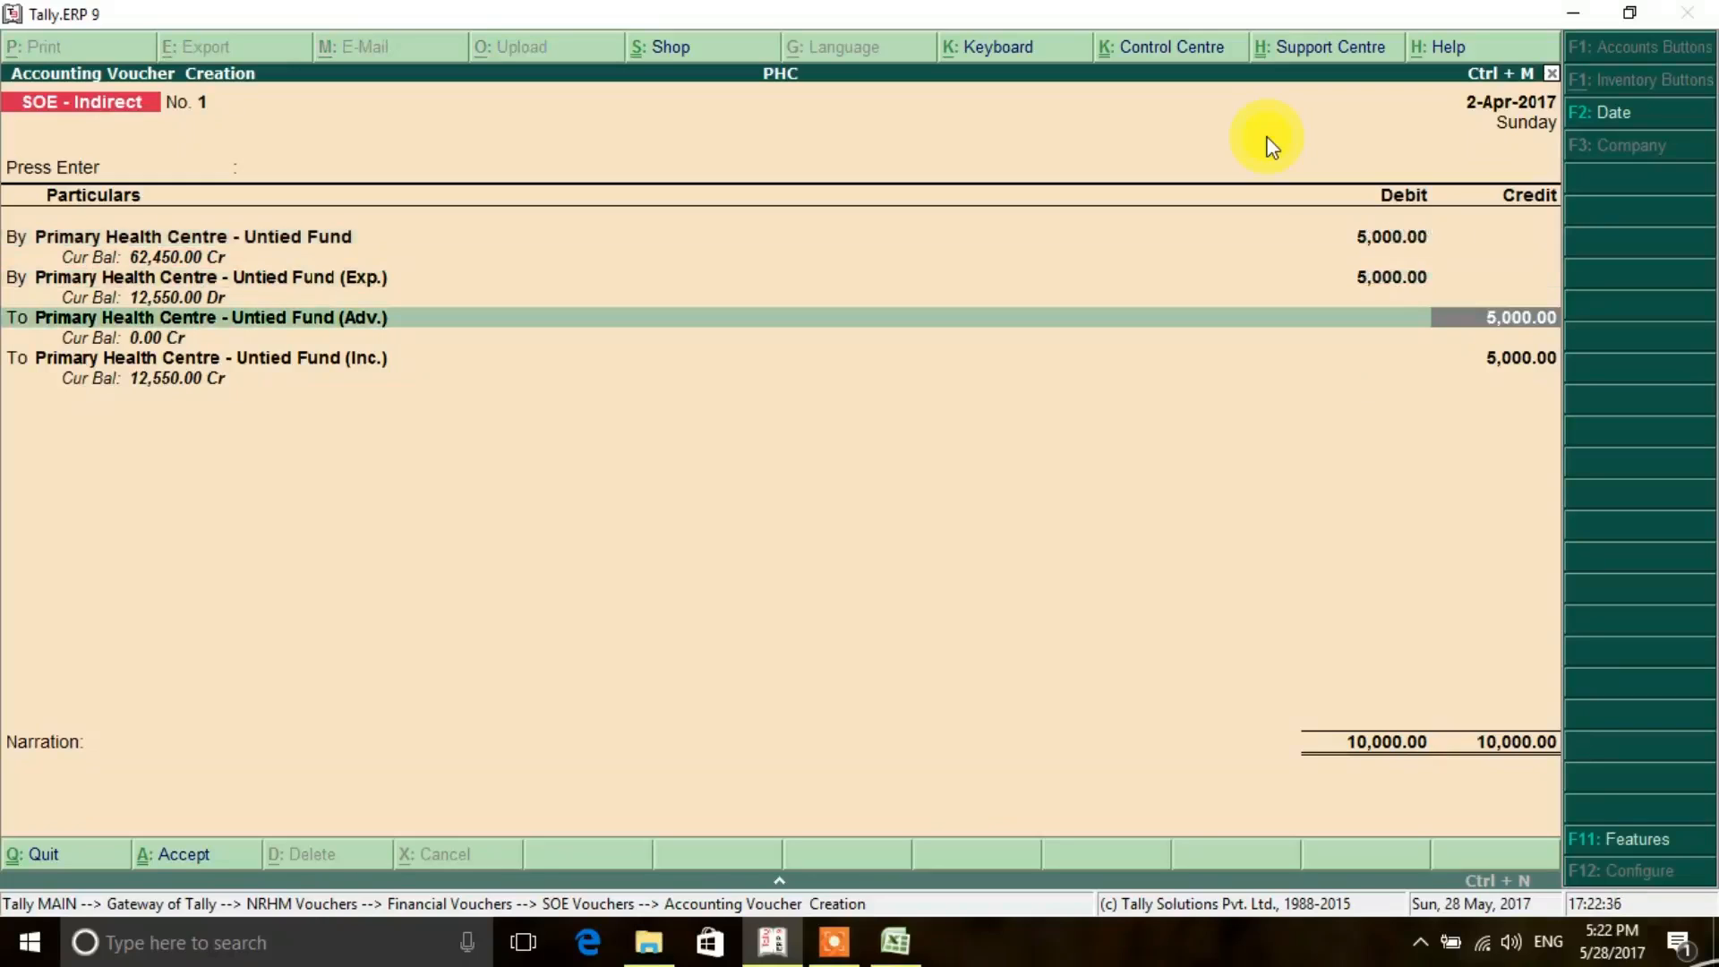
{"action": "key", "text": "Return"}
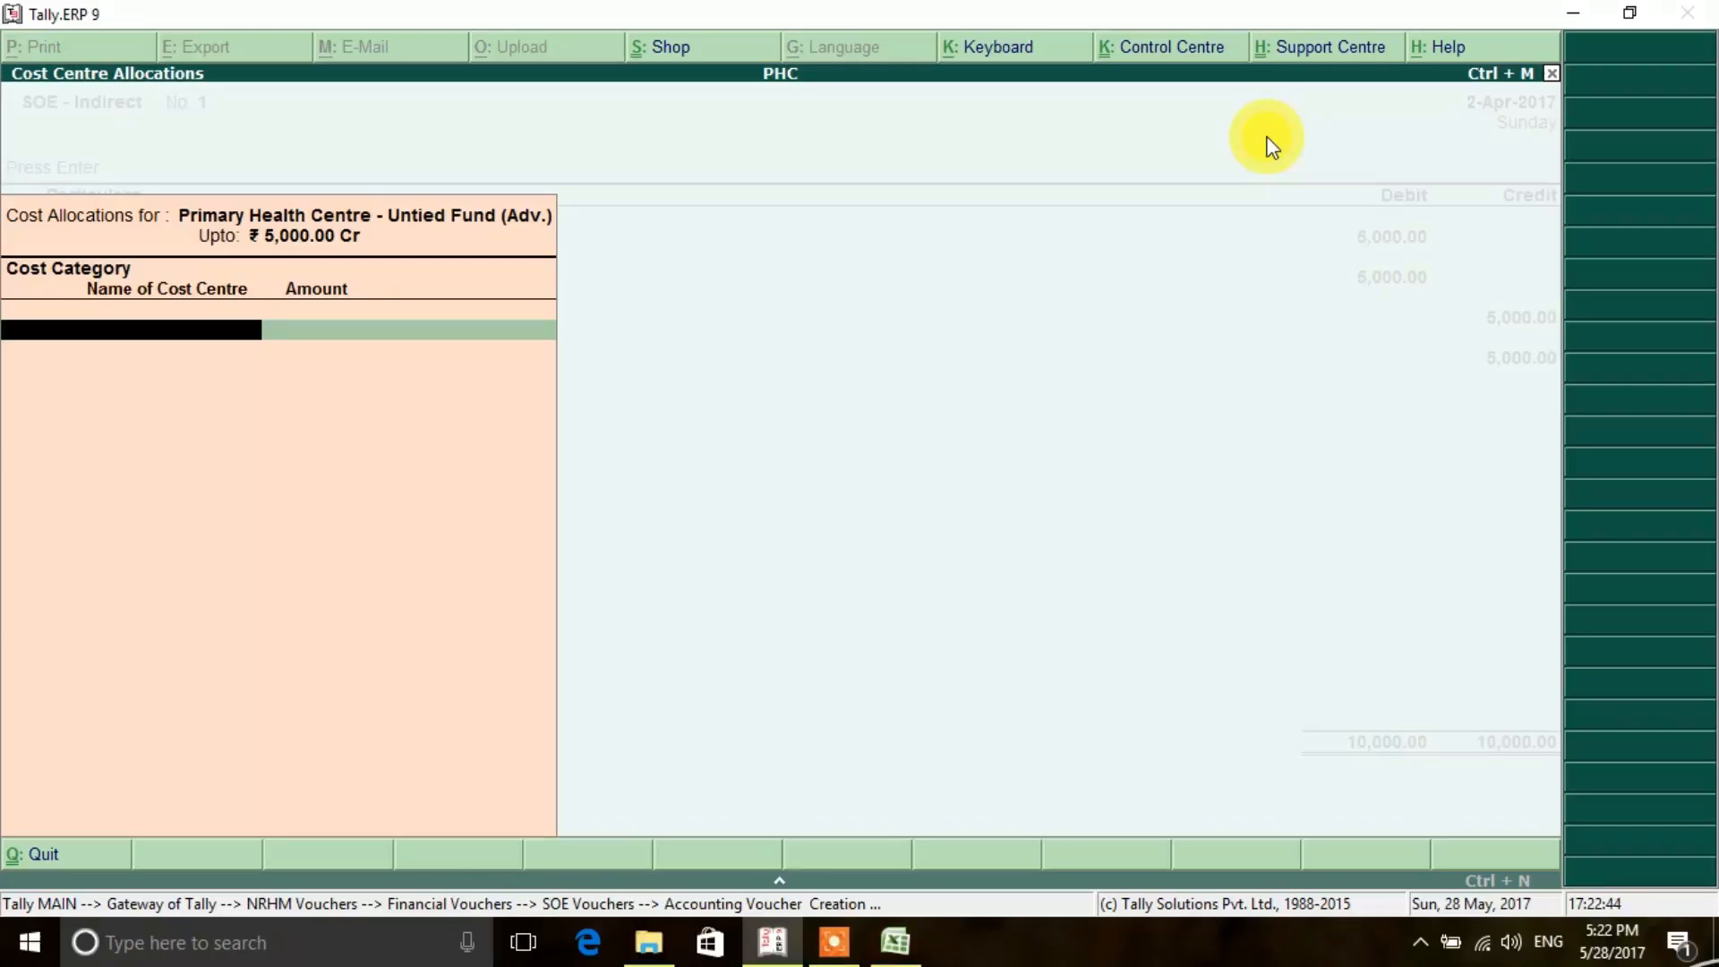
{"action": "key", "text": "Return"}
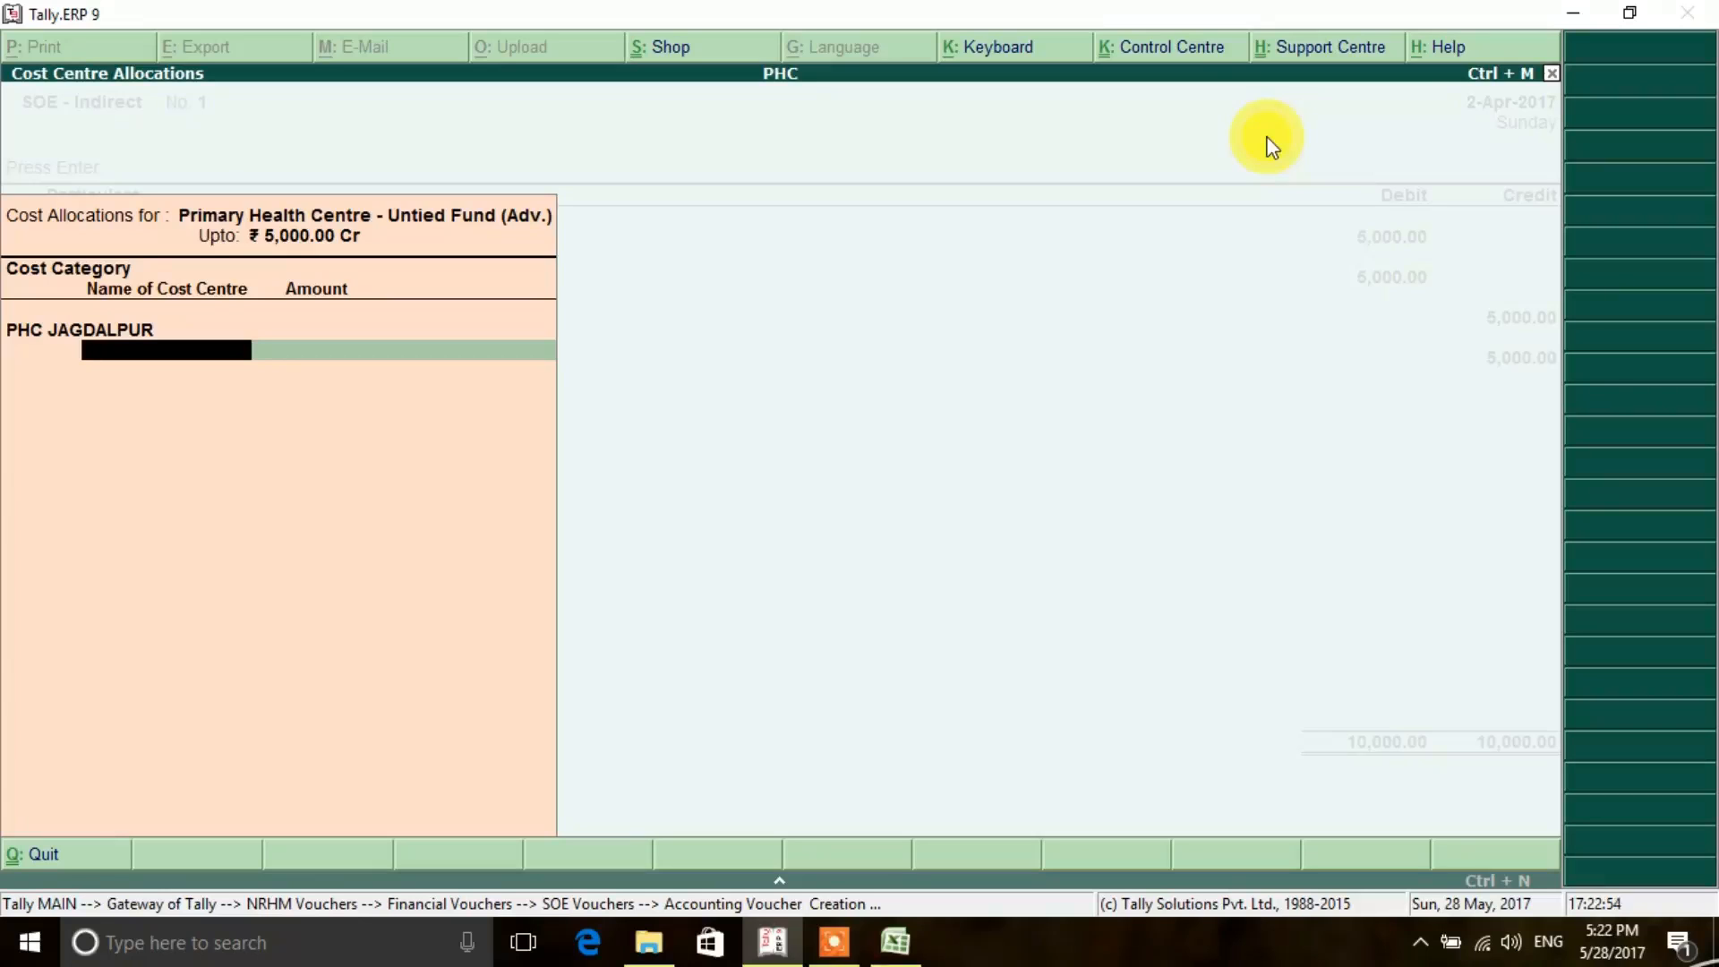
{"action": "type", "text": "R"}
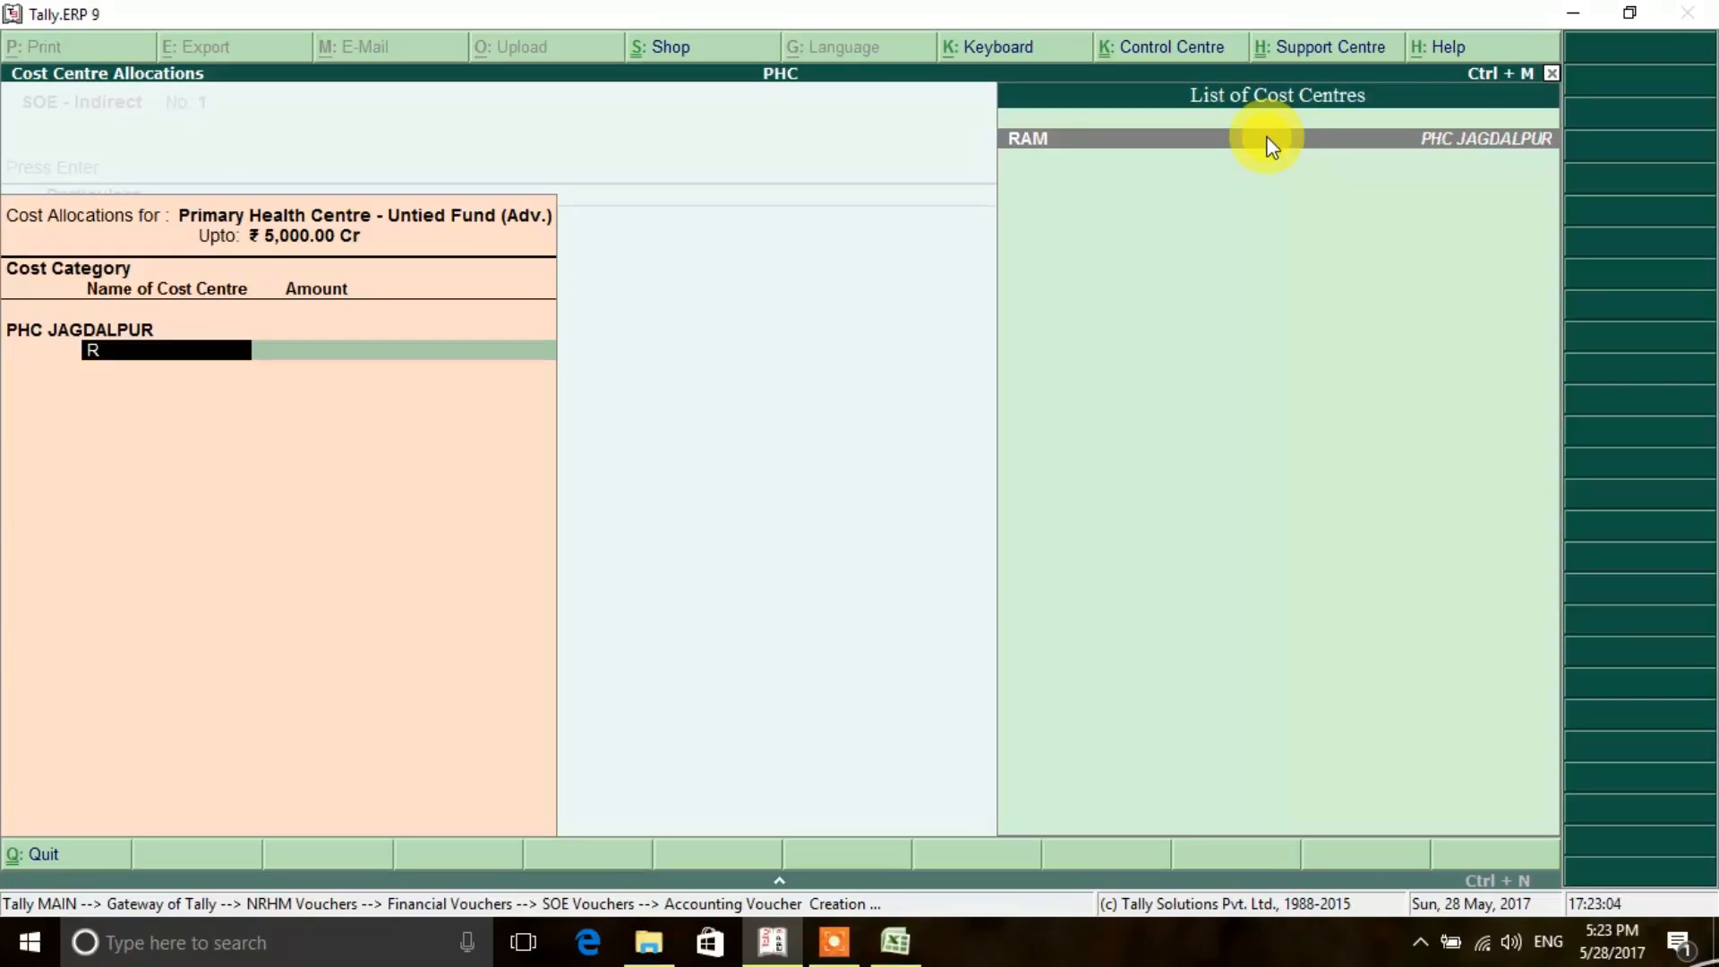
{"action": "key", "text": "Return"}
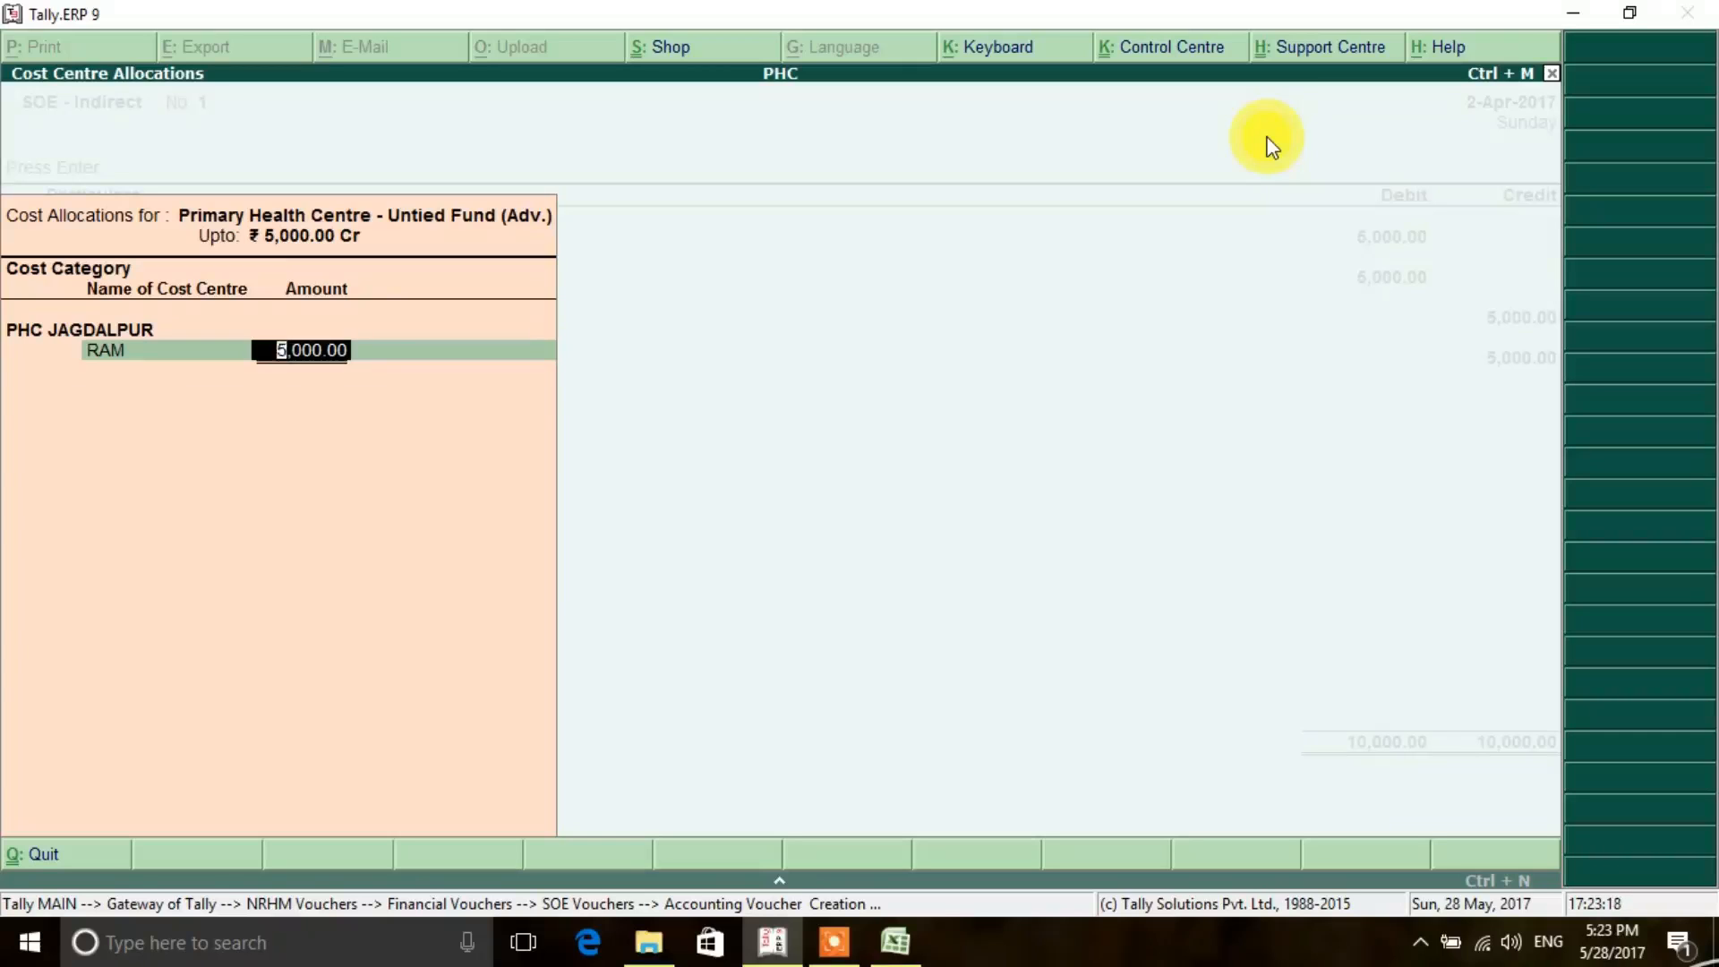
{"action": "key", "text": "Return"}
{"action": "key", "text": "Return"}
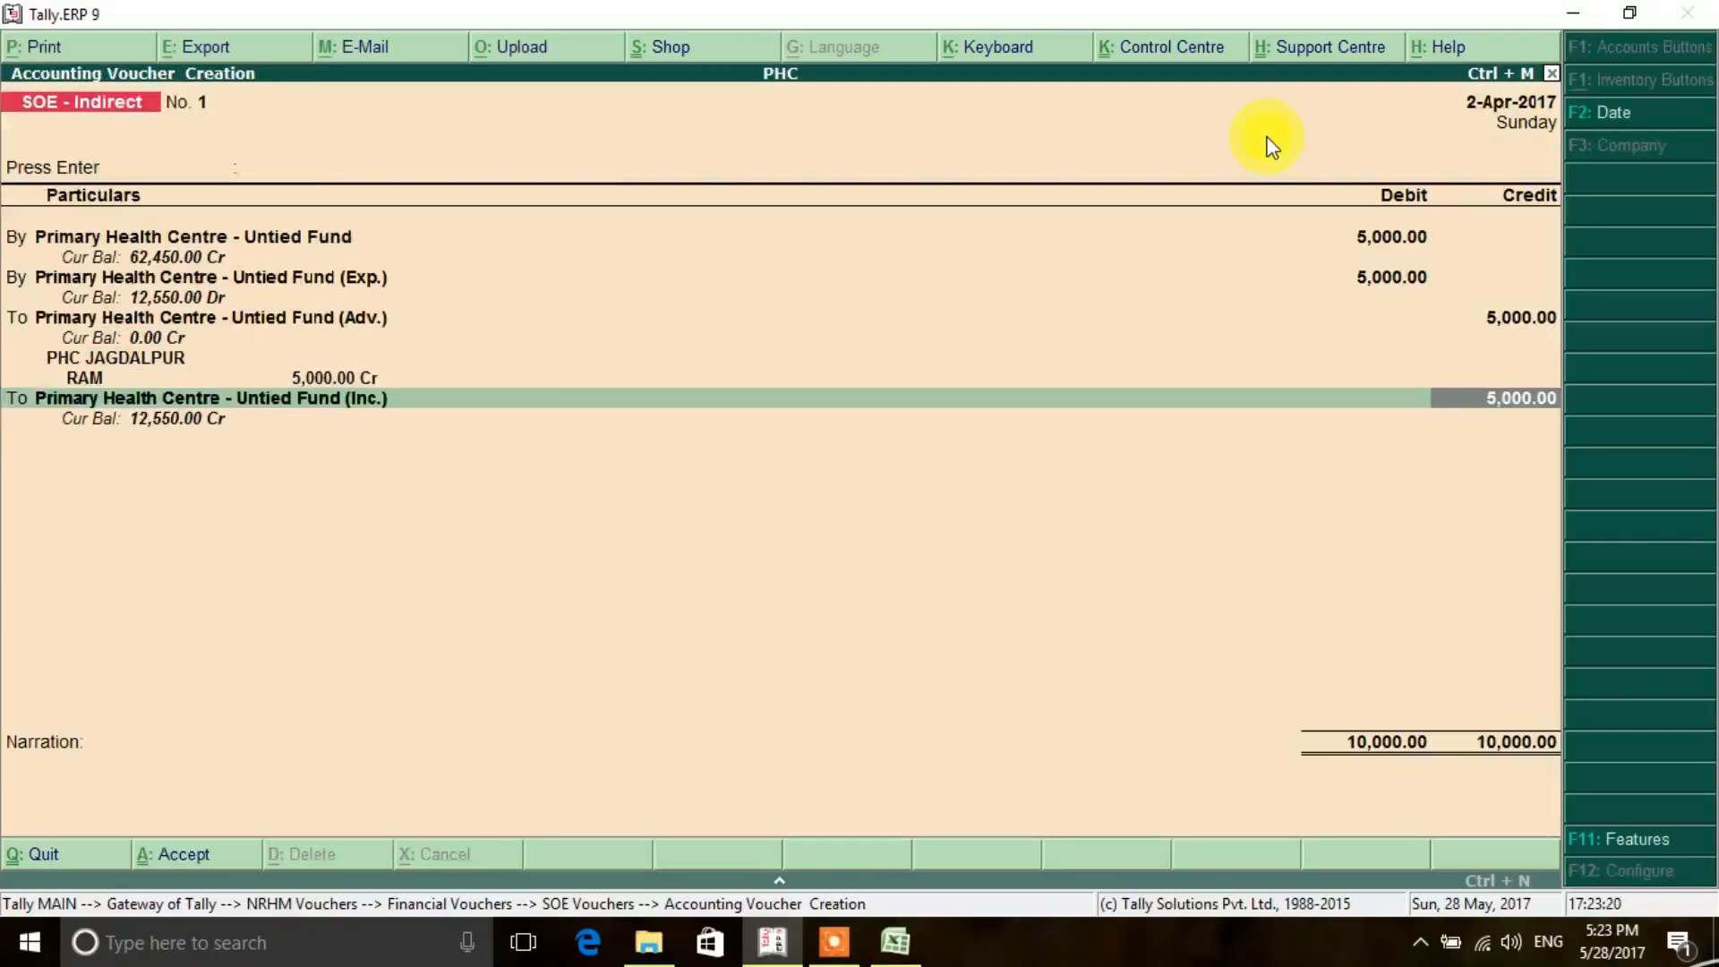
{"action": "key", "text": "Return"}
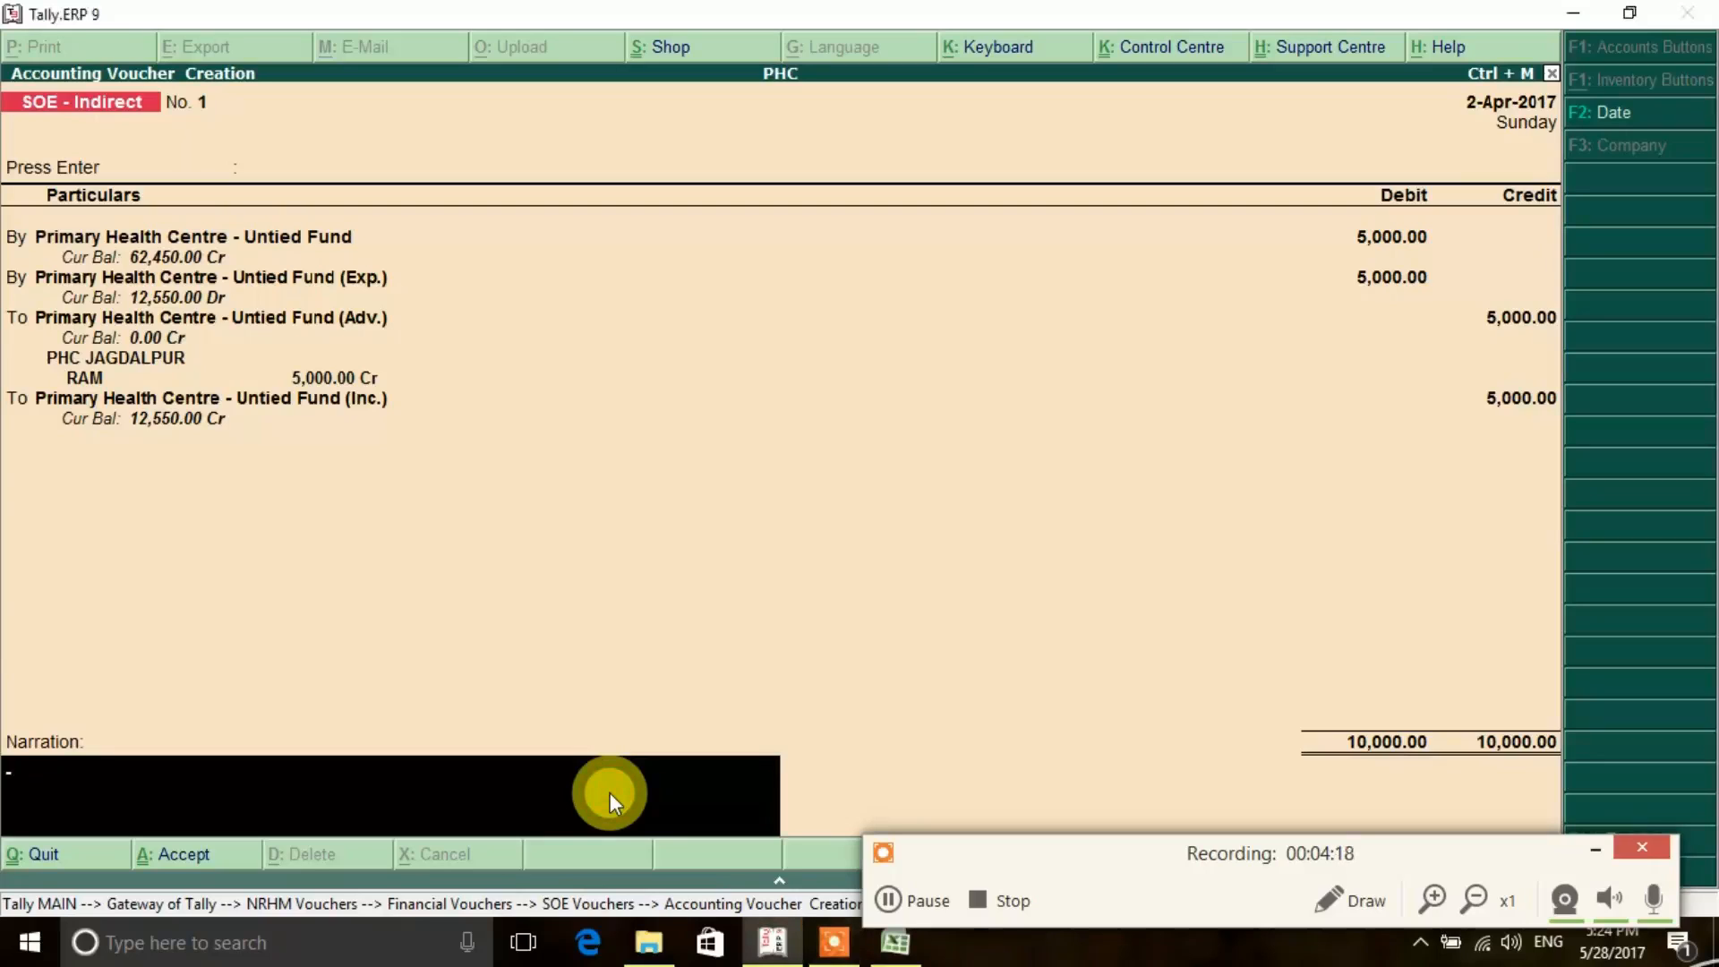
- Write the narration "uc submitted by" followed by the advance holder's name, and save the SOE - Indirect voucher
{"action": "type", "text": "uc submitted by r"}
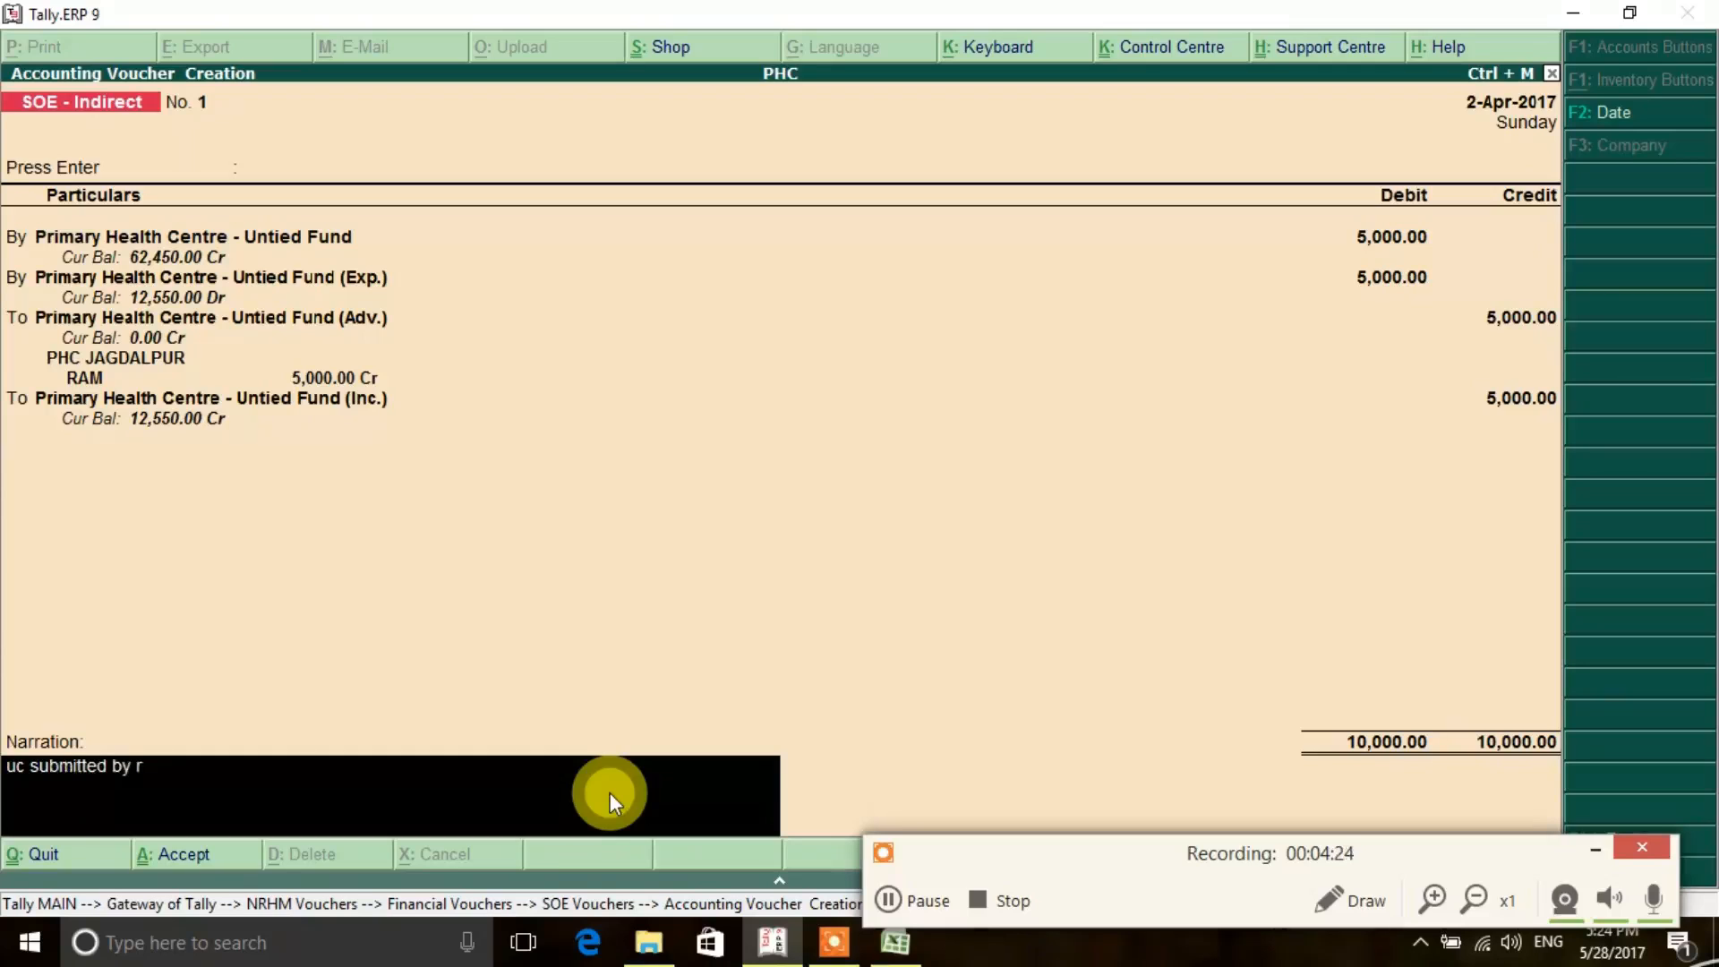
{"action": "type", "text": "am"}
{"action": "key", "text": "Return"}
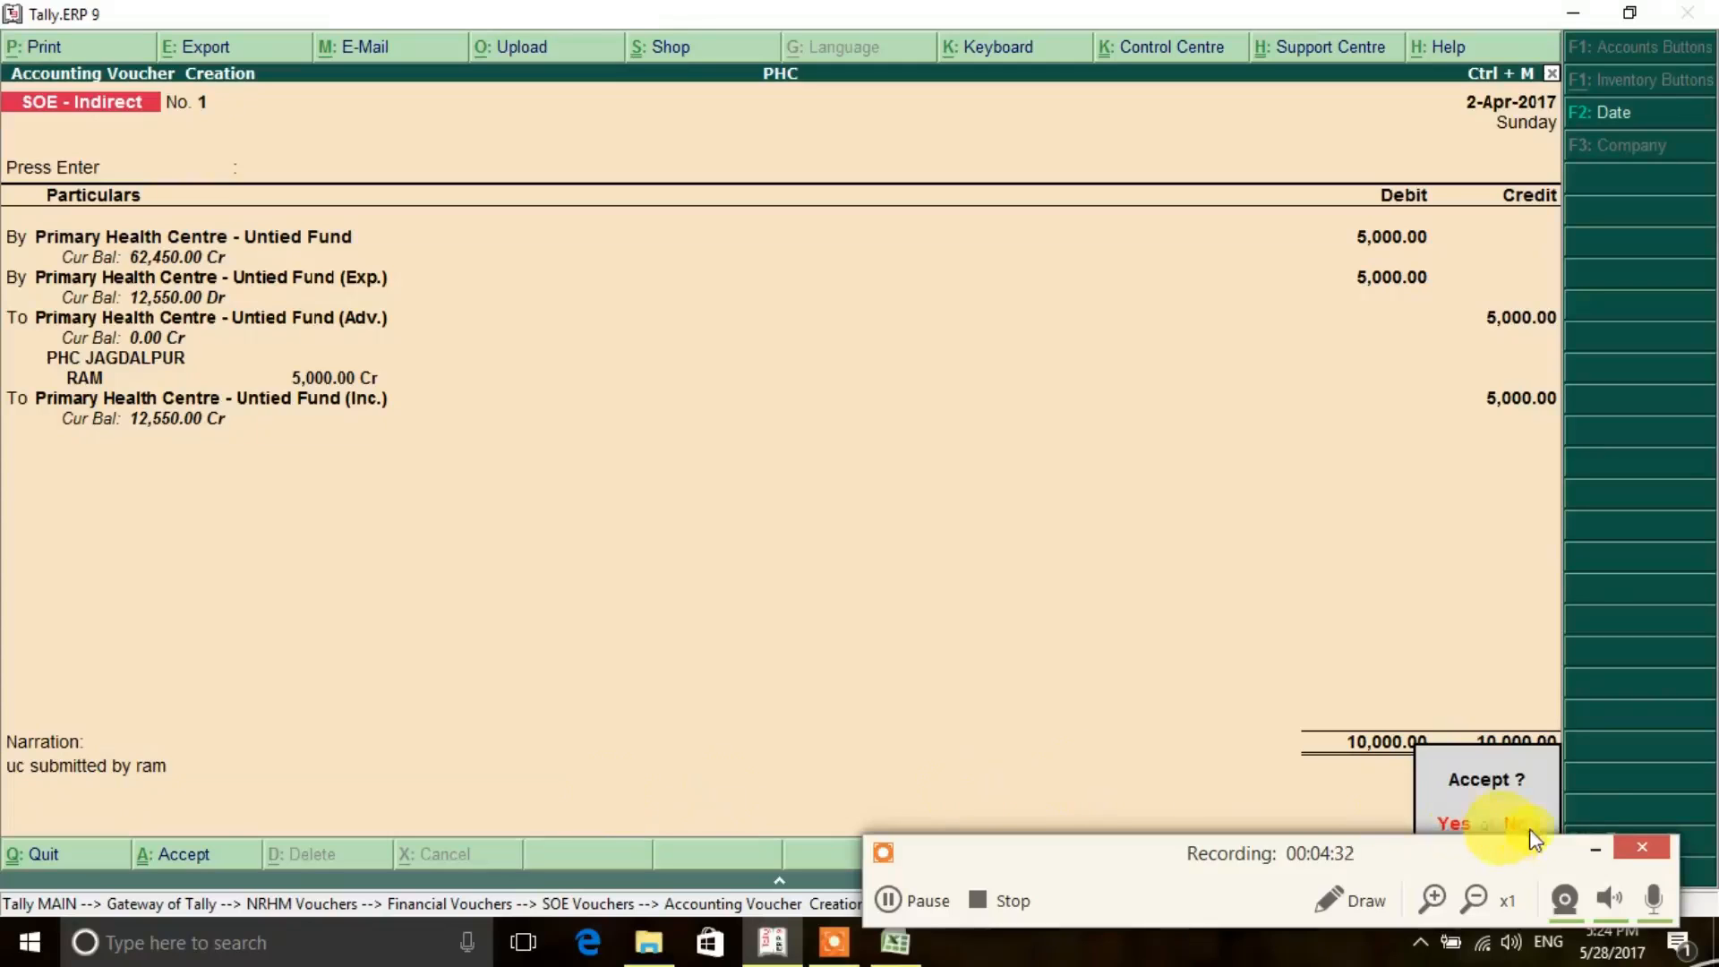
{"action": "left_click", "coordinate": [1593, 849]}
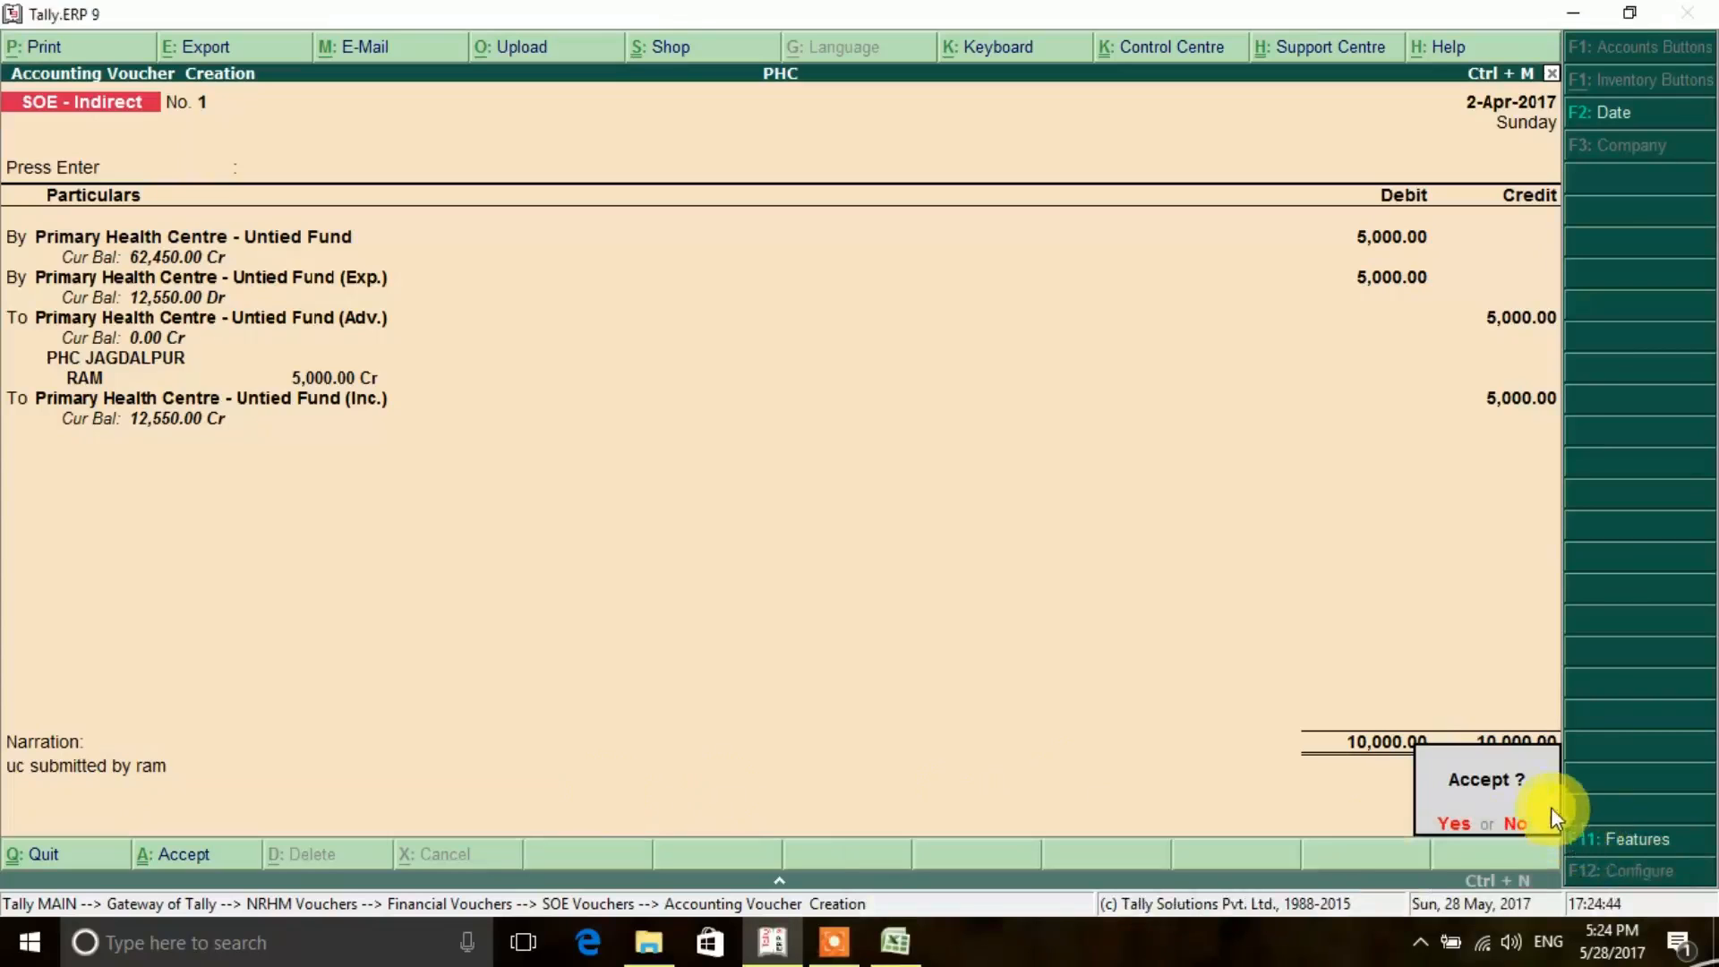
{"action": "left_click", "coordinate": [1451, 826]}
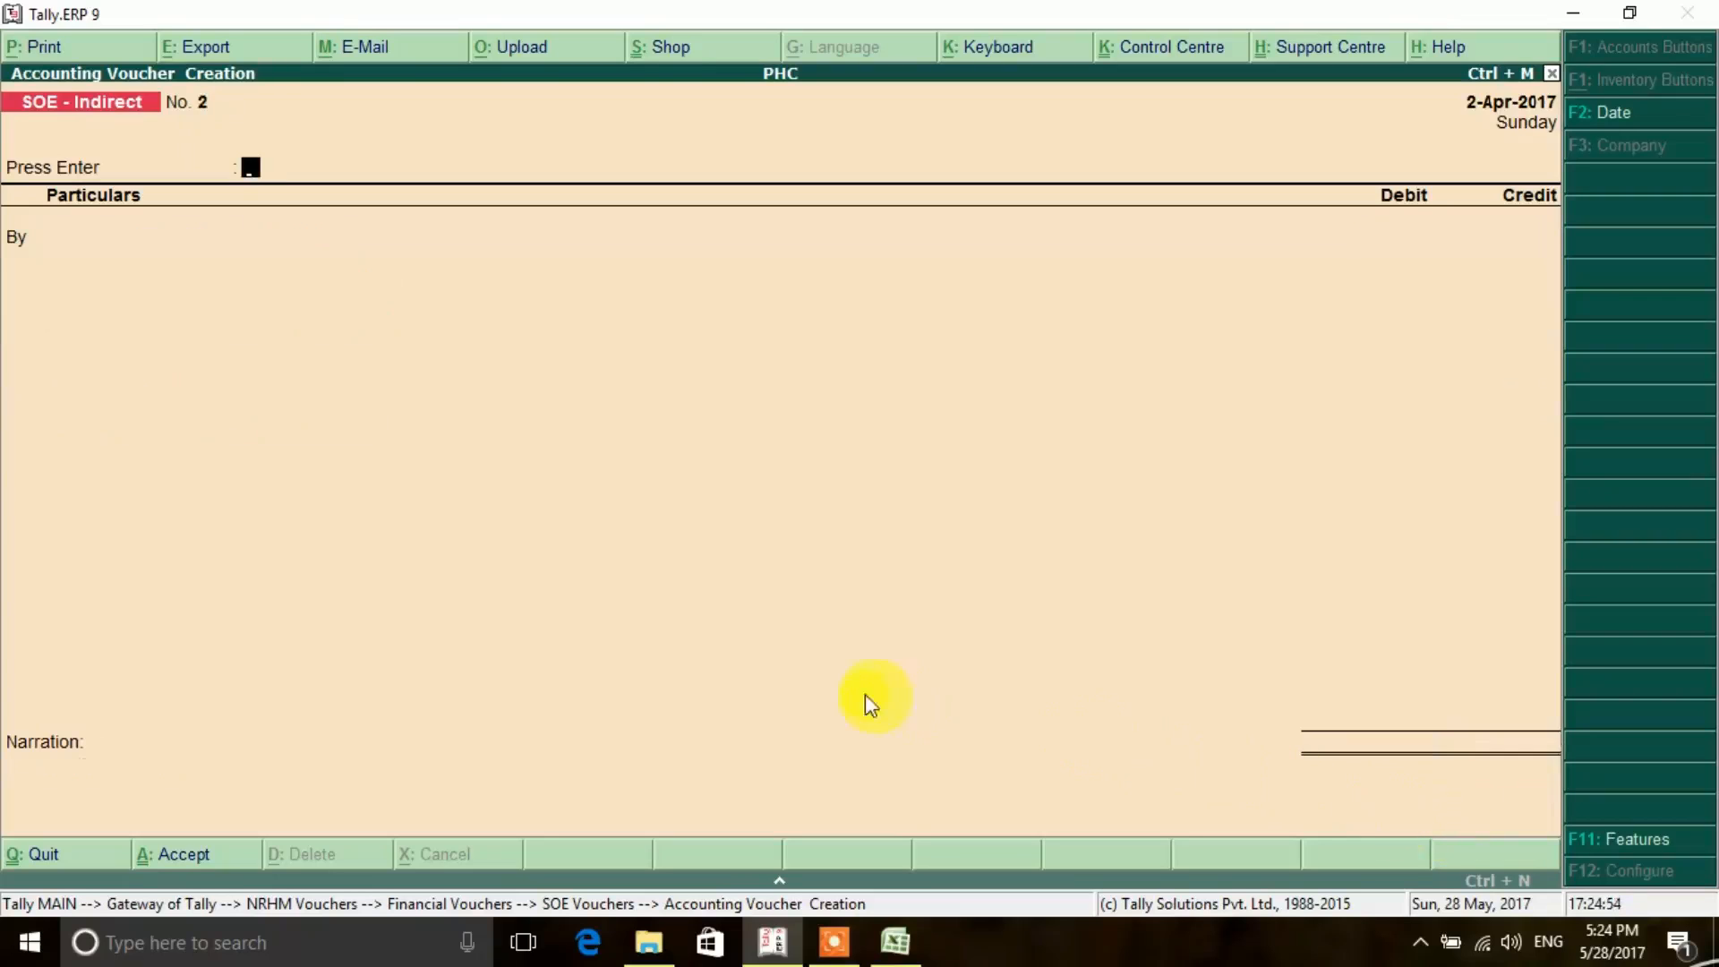
- Check the adjusted advance amount in the Advance Details table in Excel, then return to Tally.ERP 9
{"action": "left_click", "coordinate": [895, 943]}
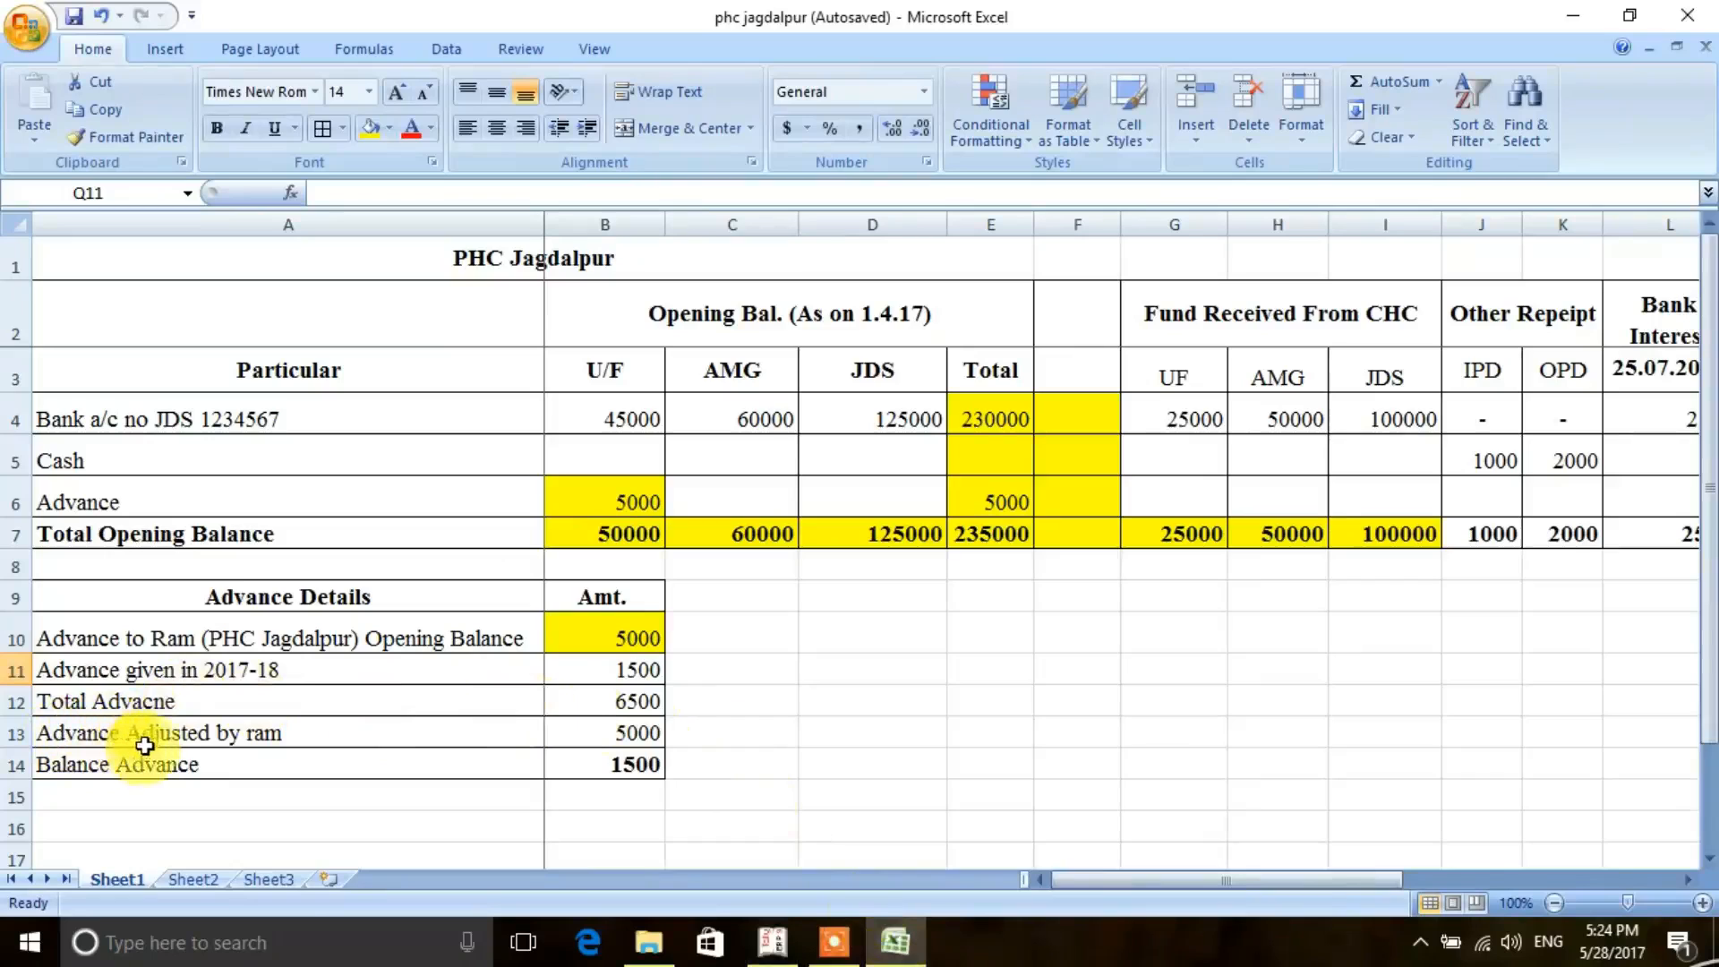
{"action": "left_click", "coordinate": [631, 734]}
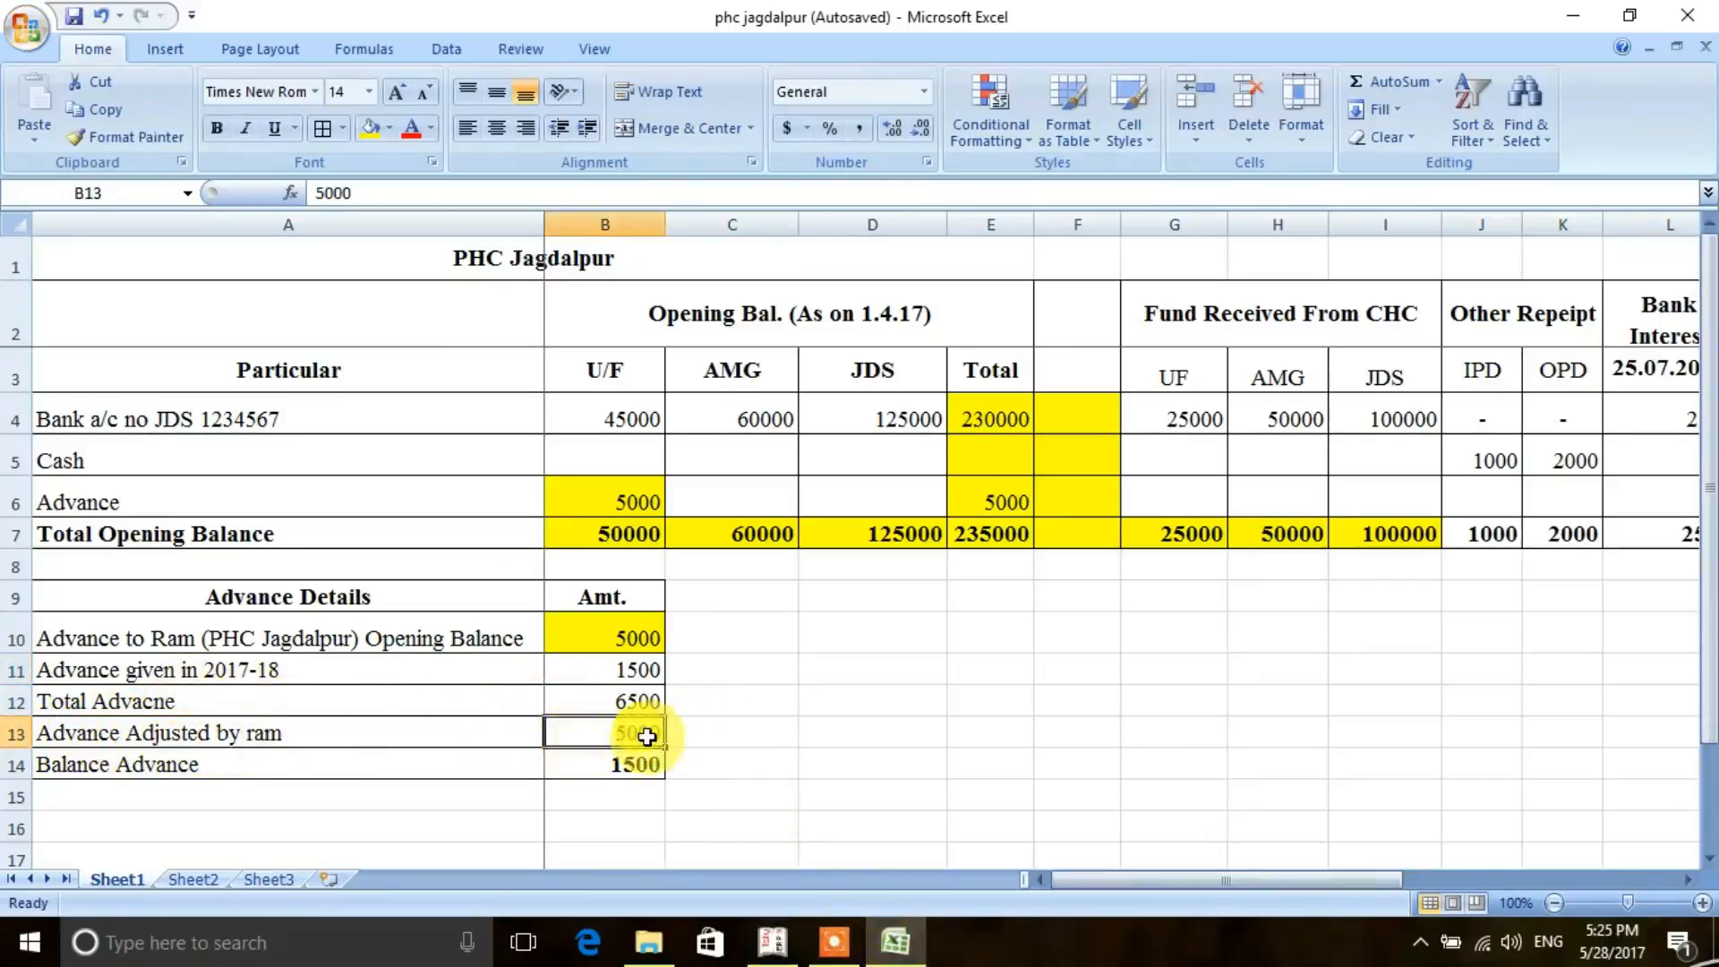
{"action": "left_click", "coordinate": [770, 948]}
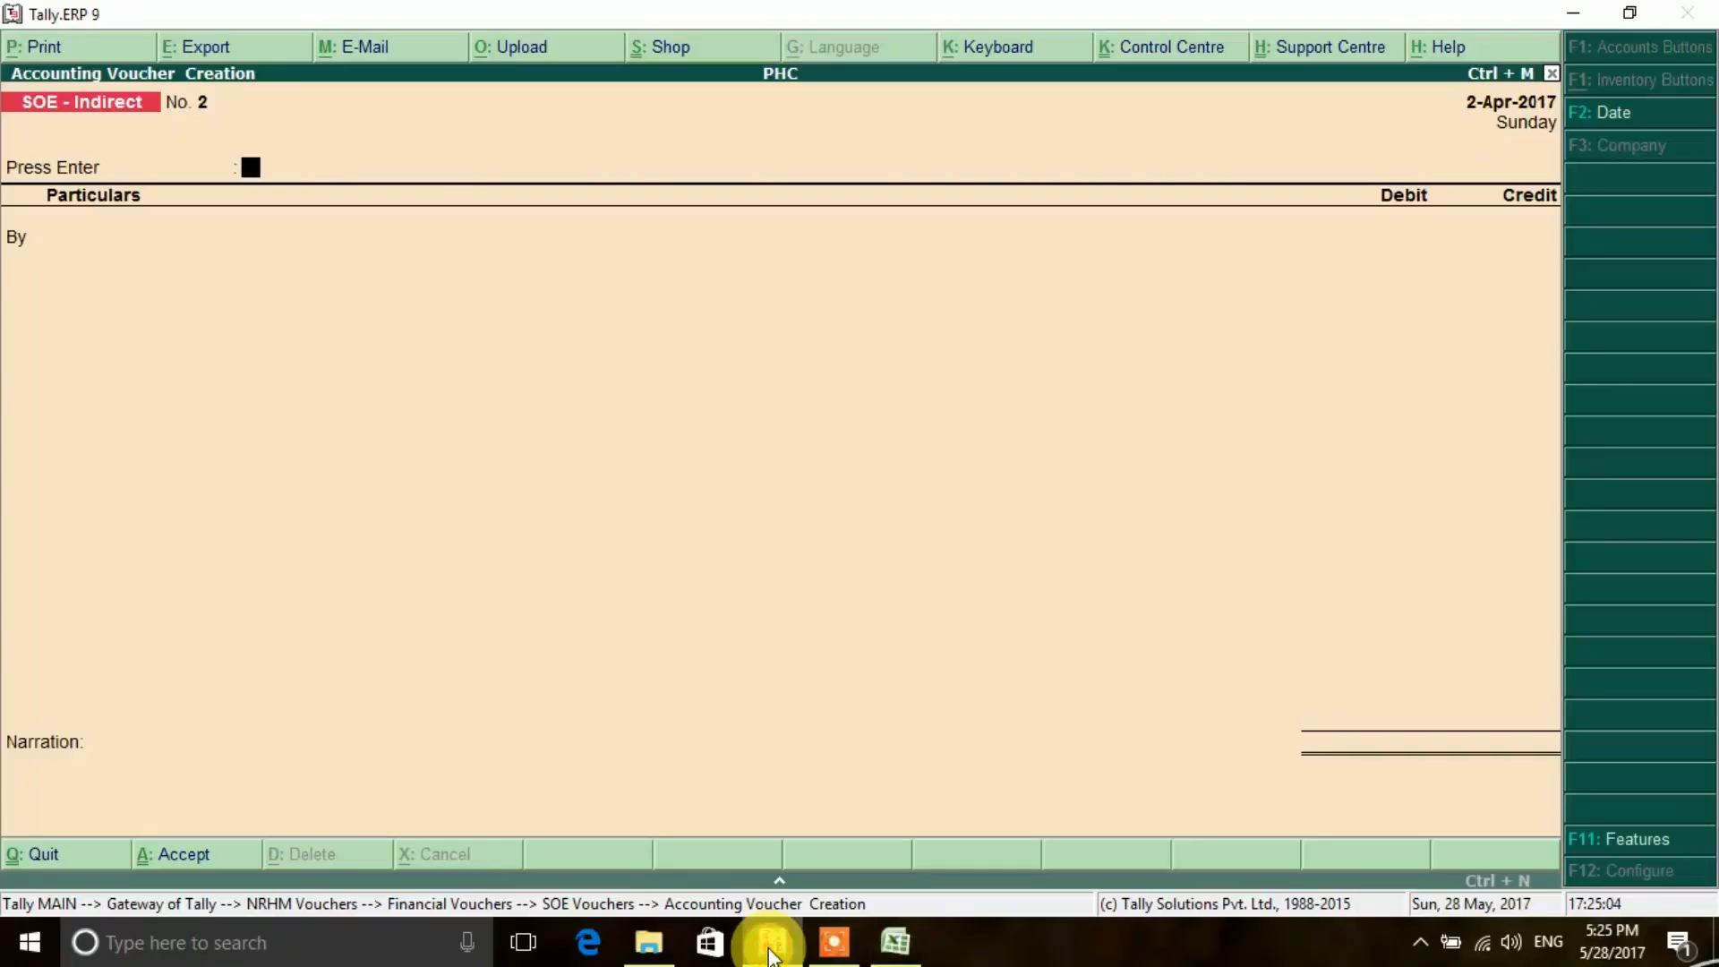
- Quit the blank SOE - Indirect voucher and go back to the main Gateway of Tally
{"action": "key", "text": "Escape"}
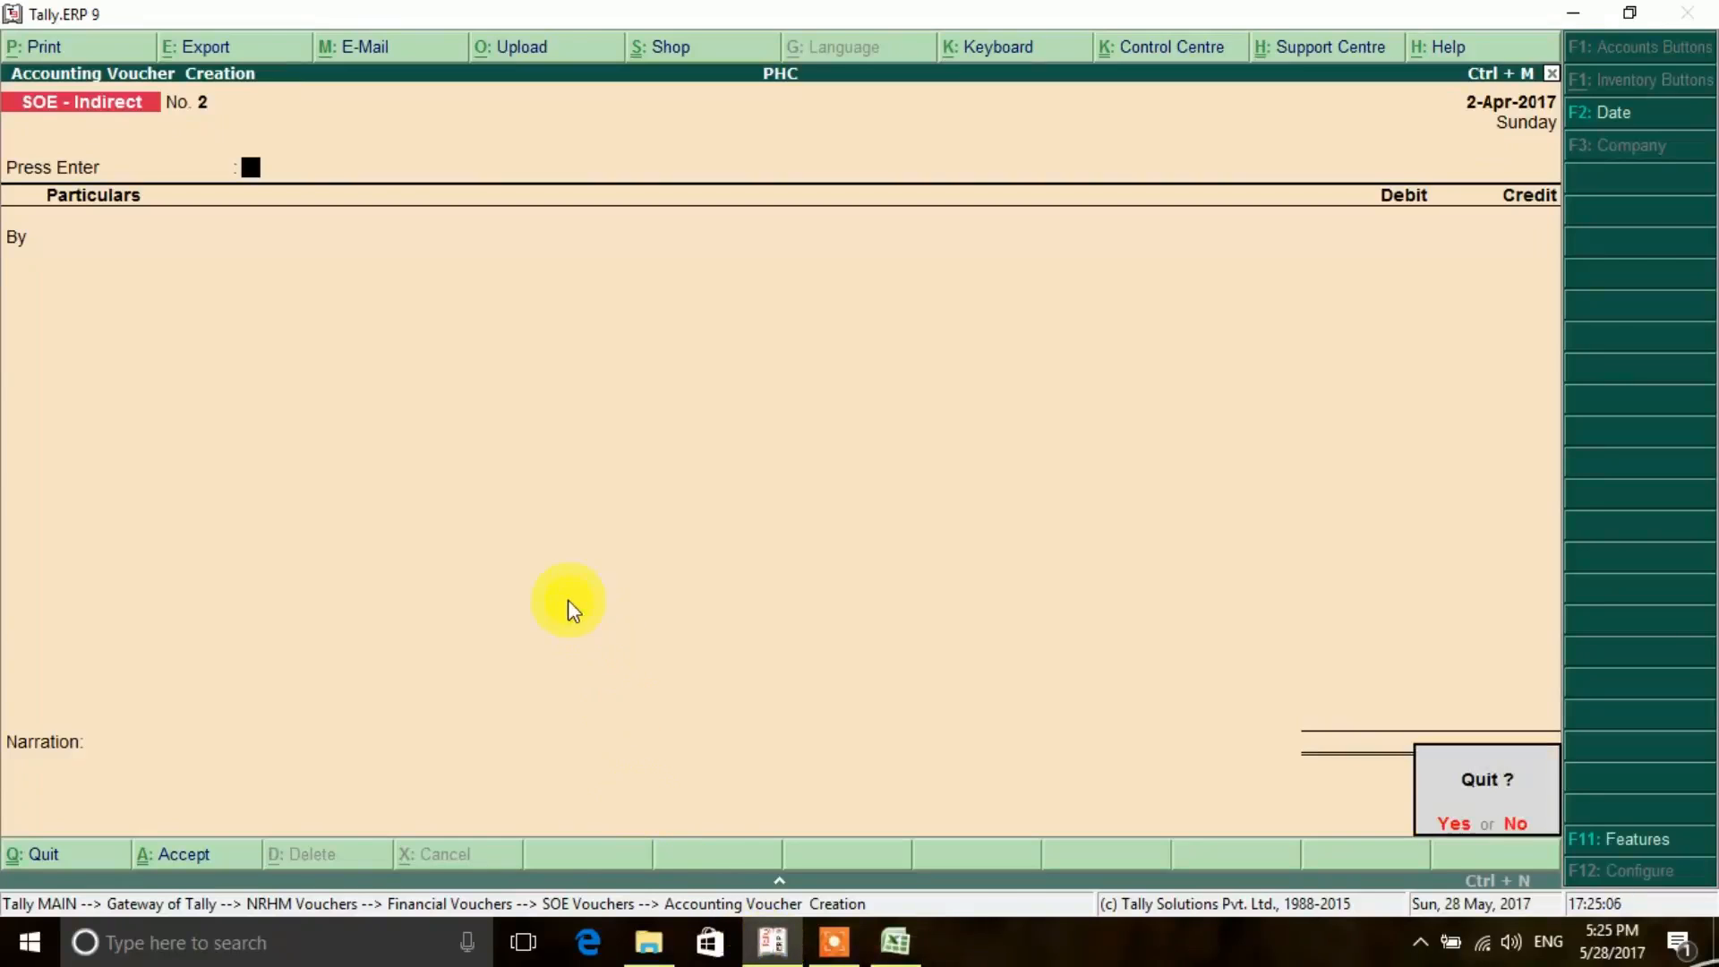
{"action": "key", "text": "y"}
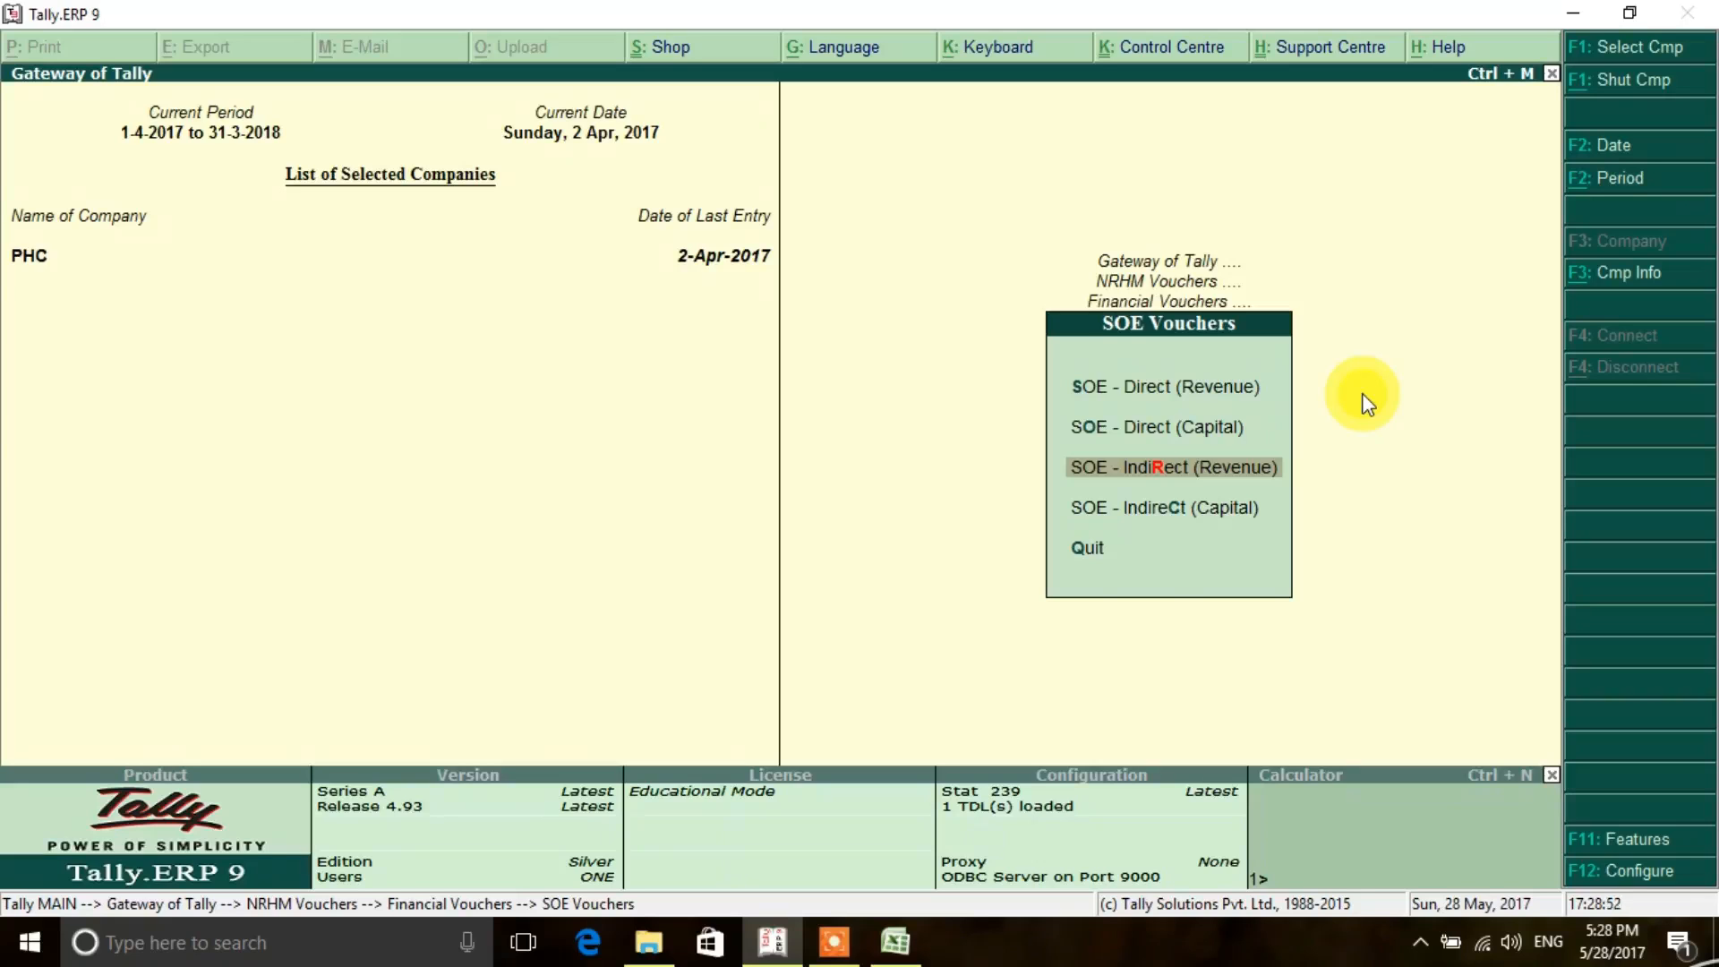
{"action": "key", "text": "Escape"}
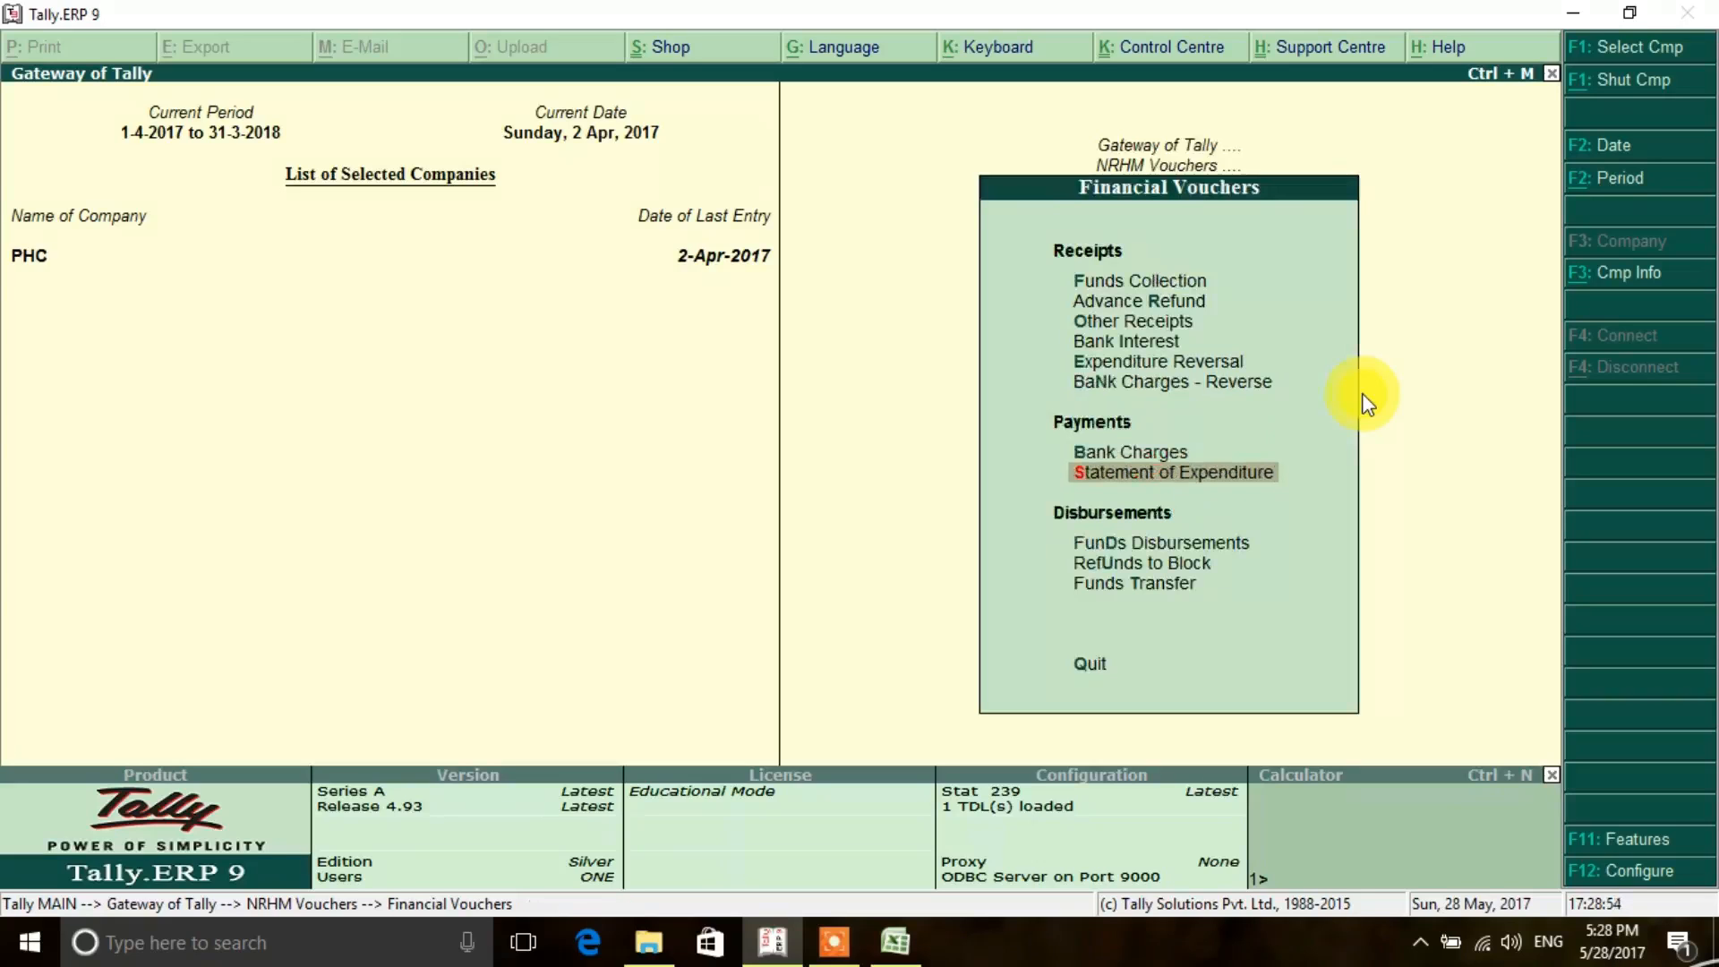
{"action": "key", "text": "Escape"}
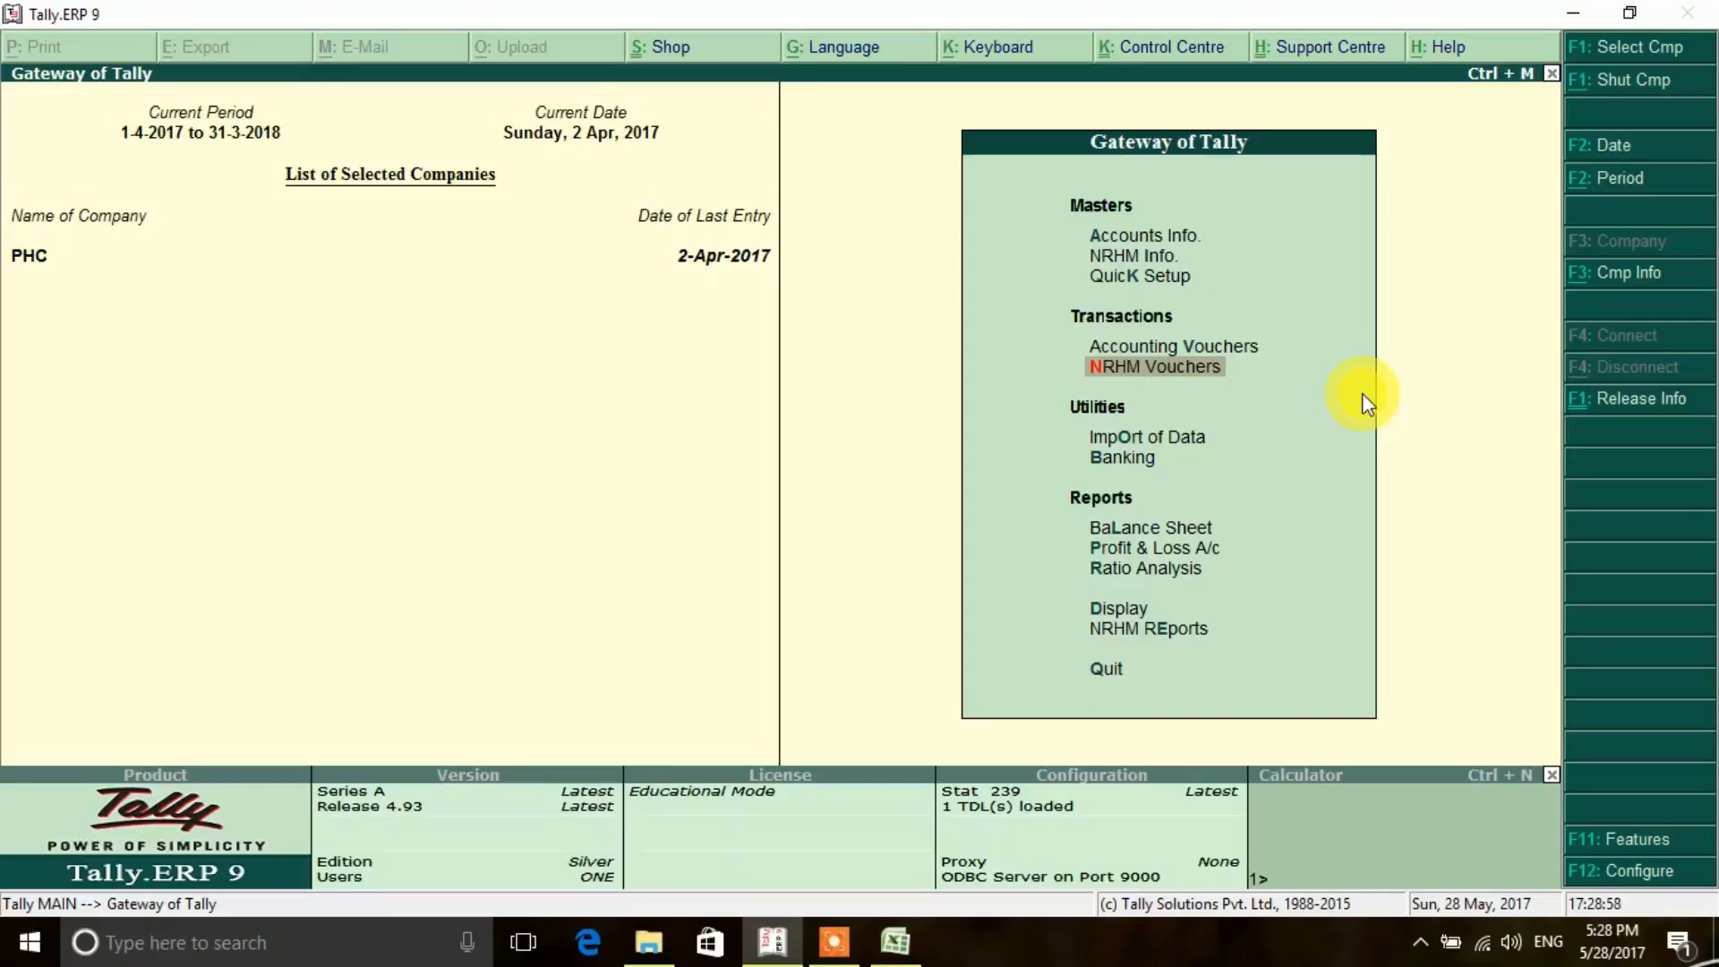
- Open the Schedule of Advances from the NRHM Reports
{"action": "key", "text": "Down"}
{"action": "key", "text": "Down"}
{"action": "key", "text": "Down"}
{"action": "key", "text": "Down"}
{"action": "key", "text": "Down"}
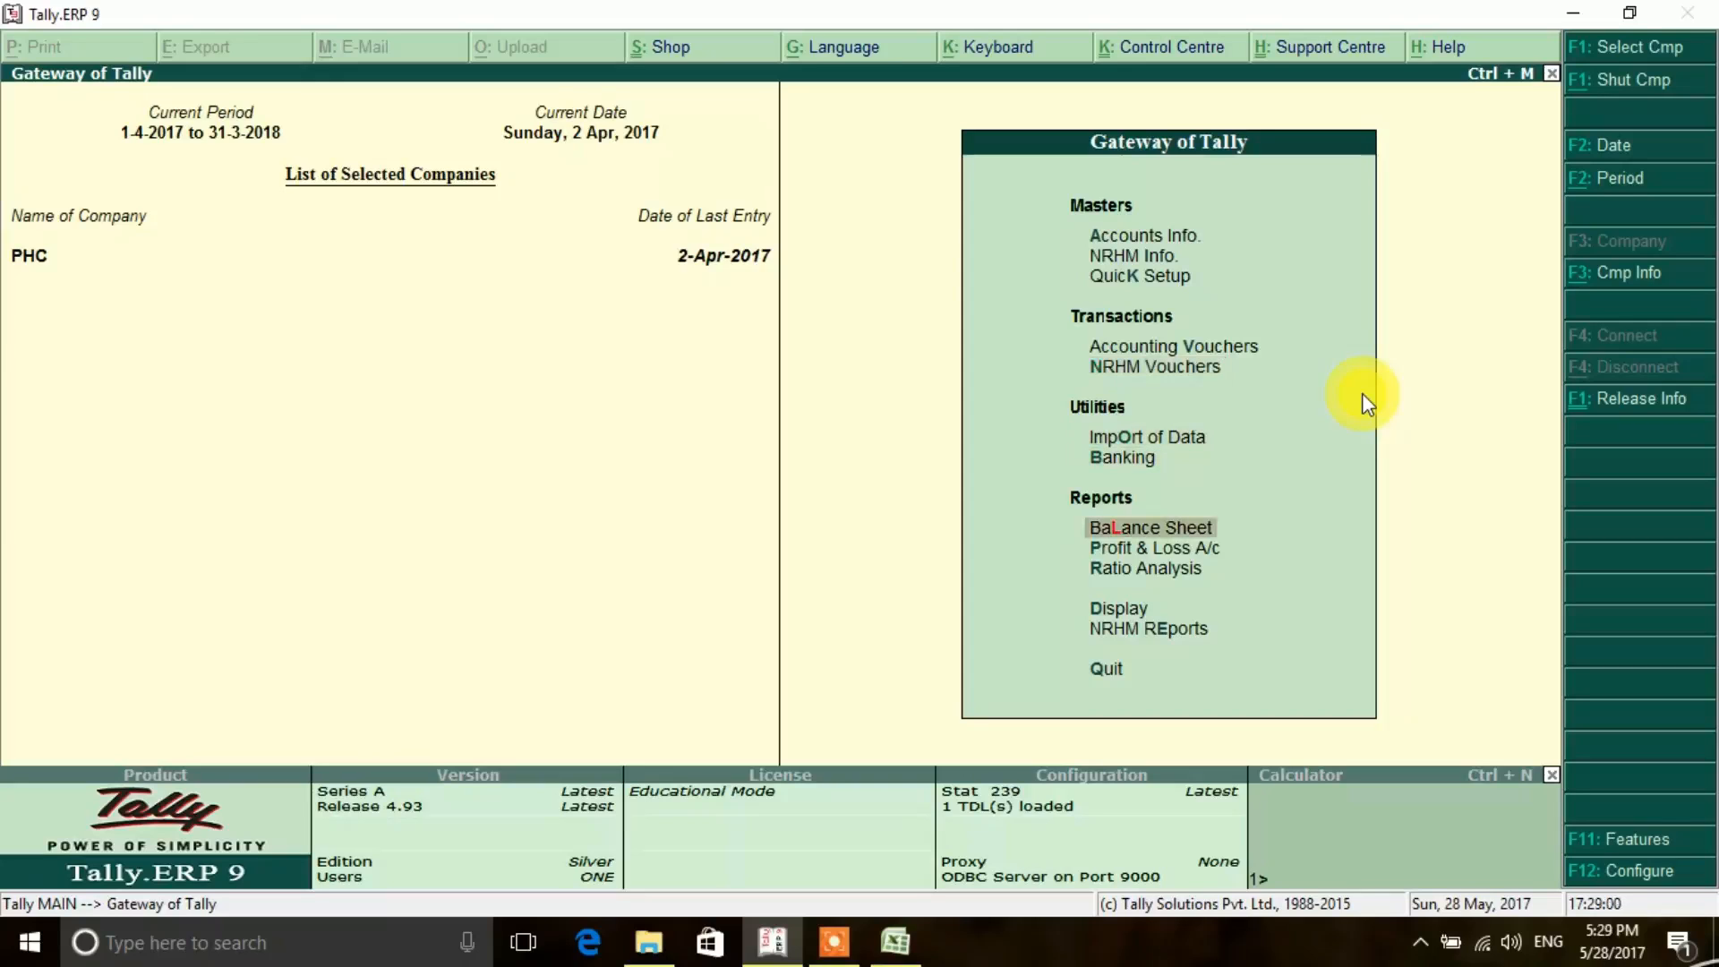
{"action": "key", "text": "Down"}
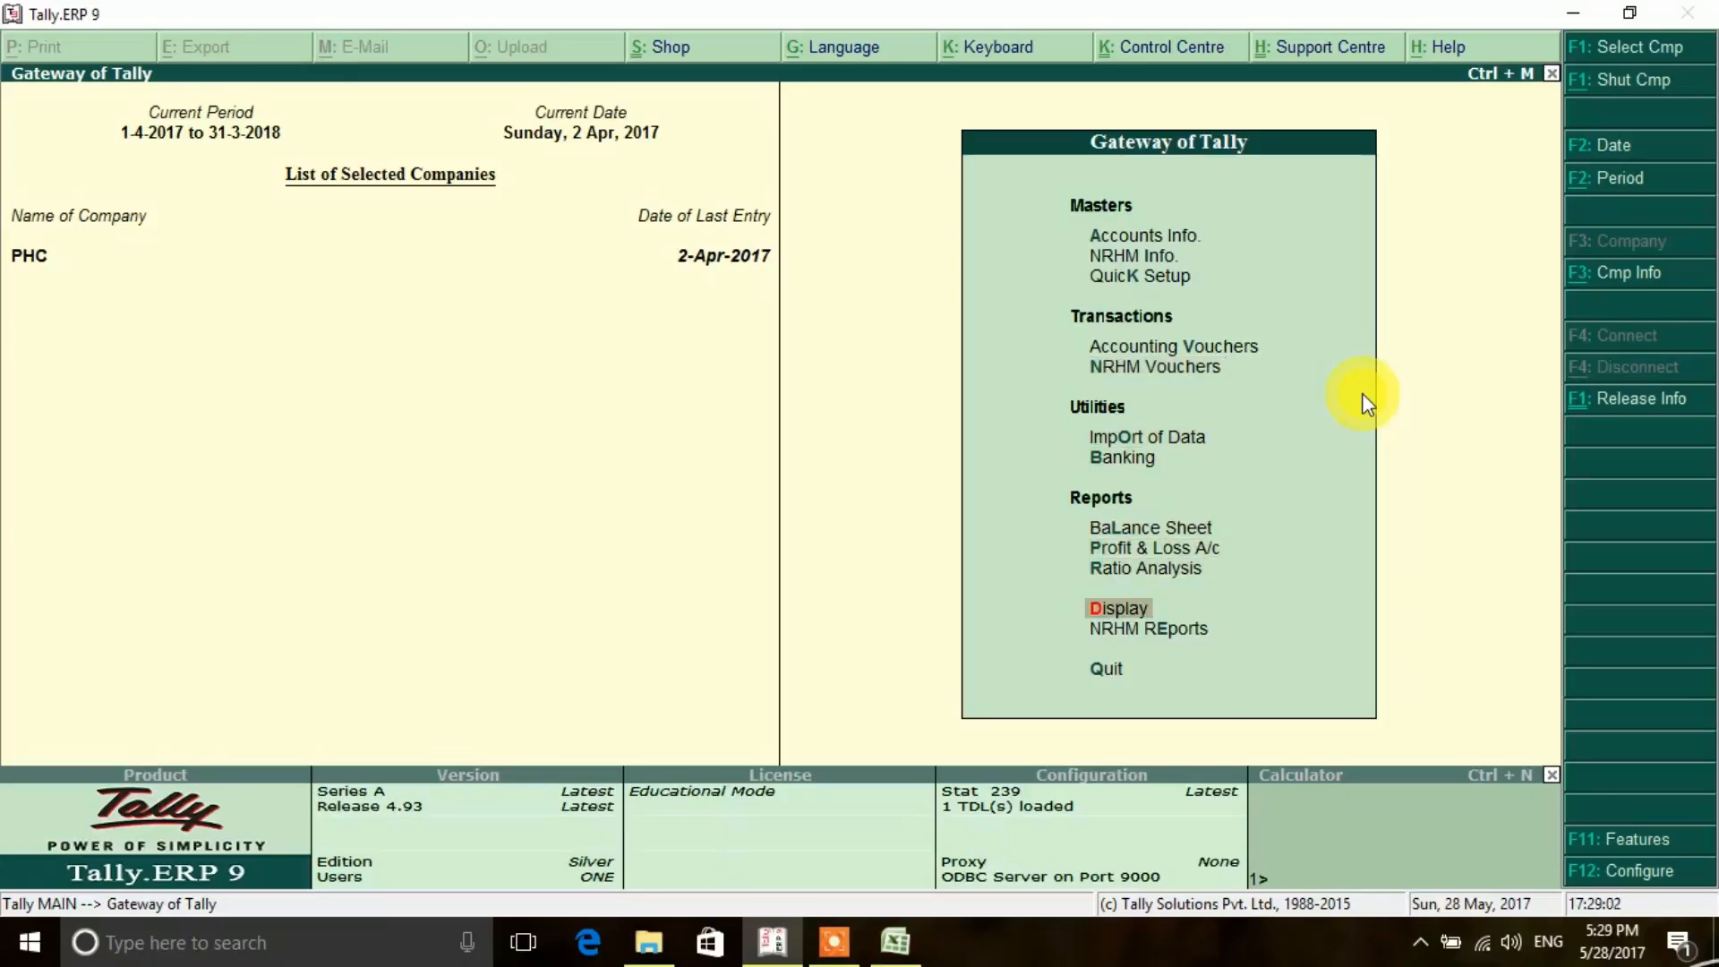
{"action": "key", "text": "Down"}
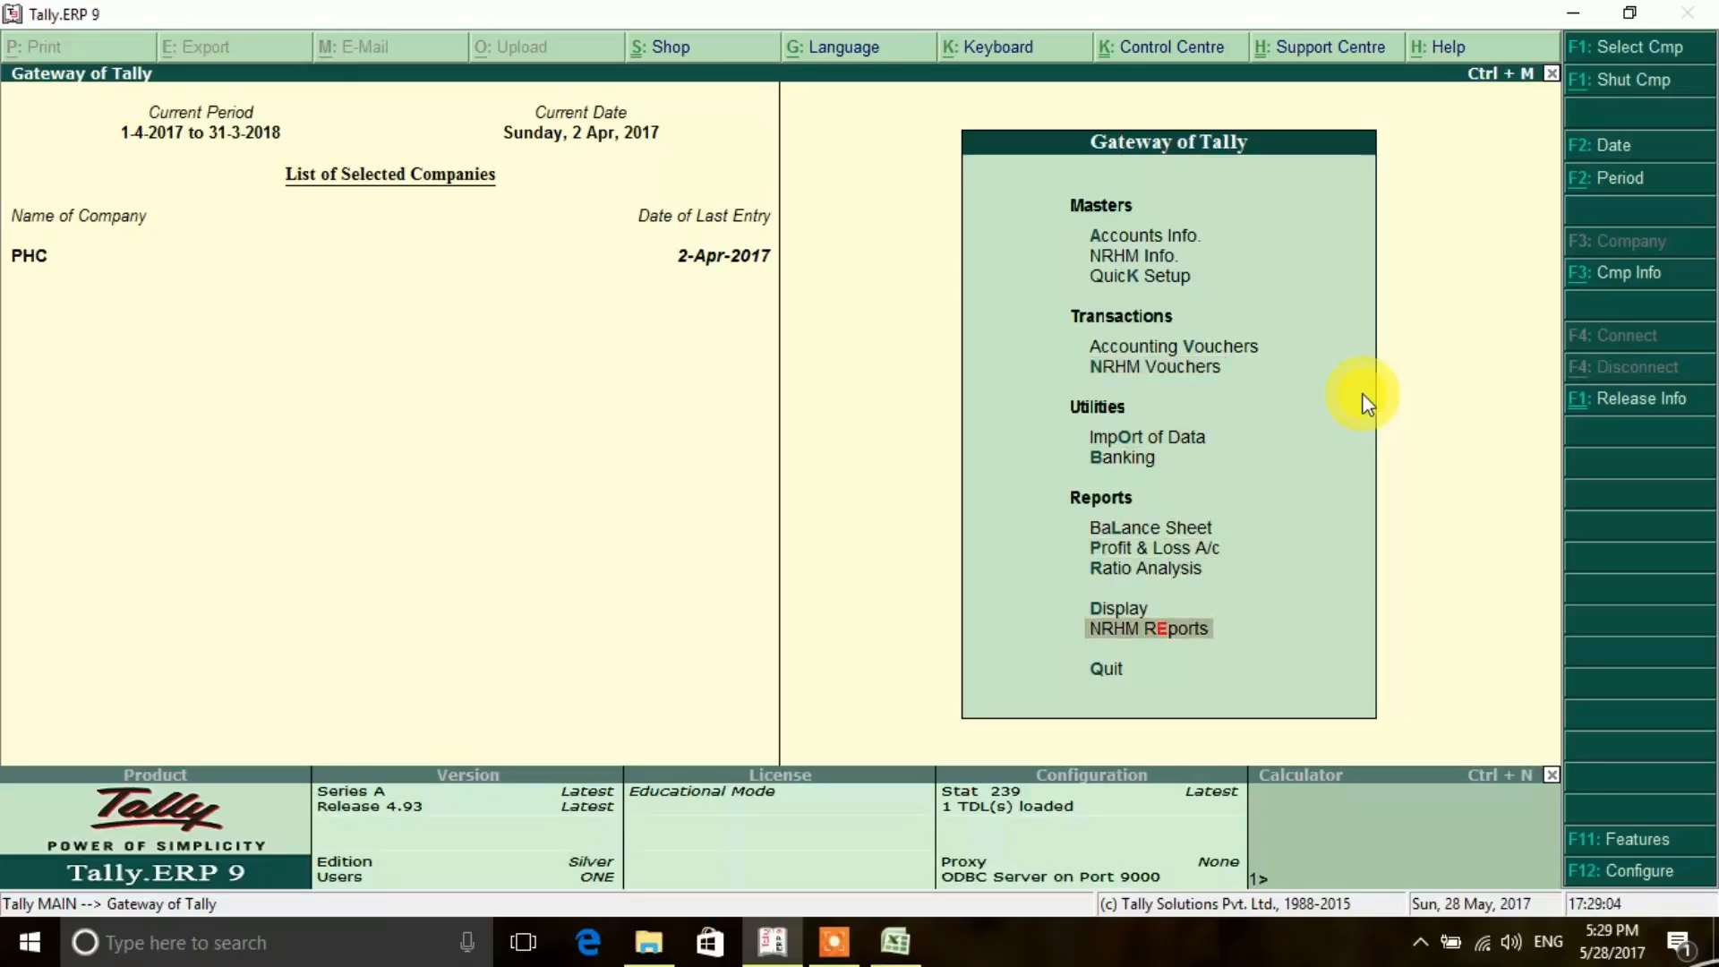
{"action": "key", "text": "Return"}
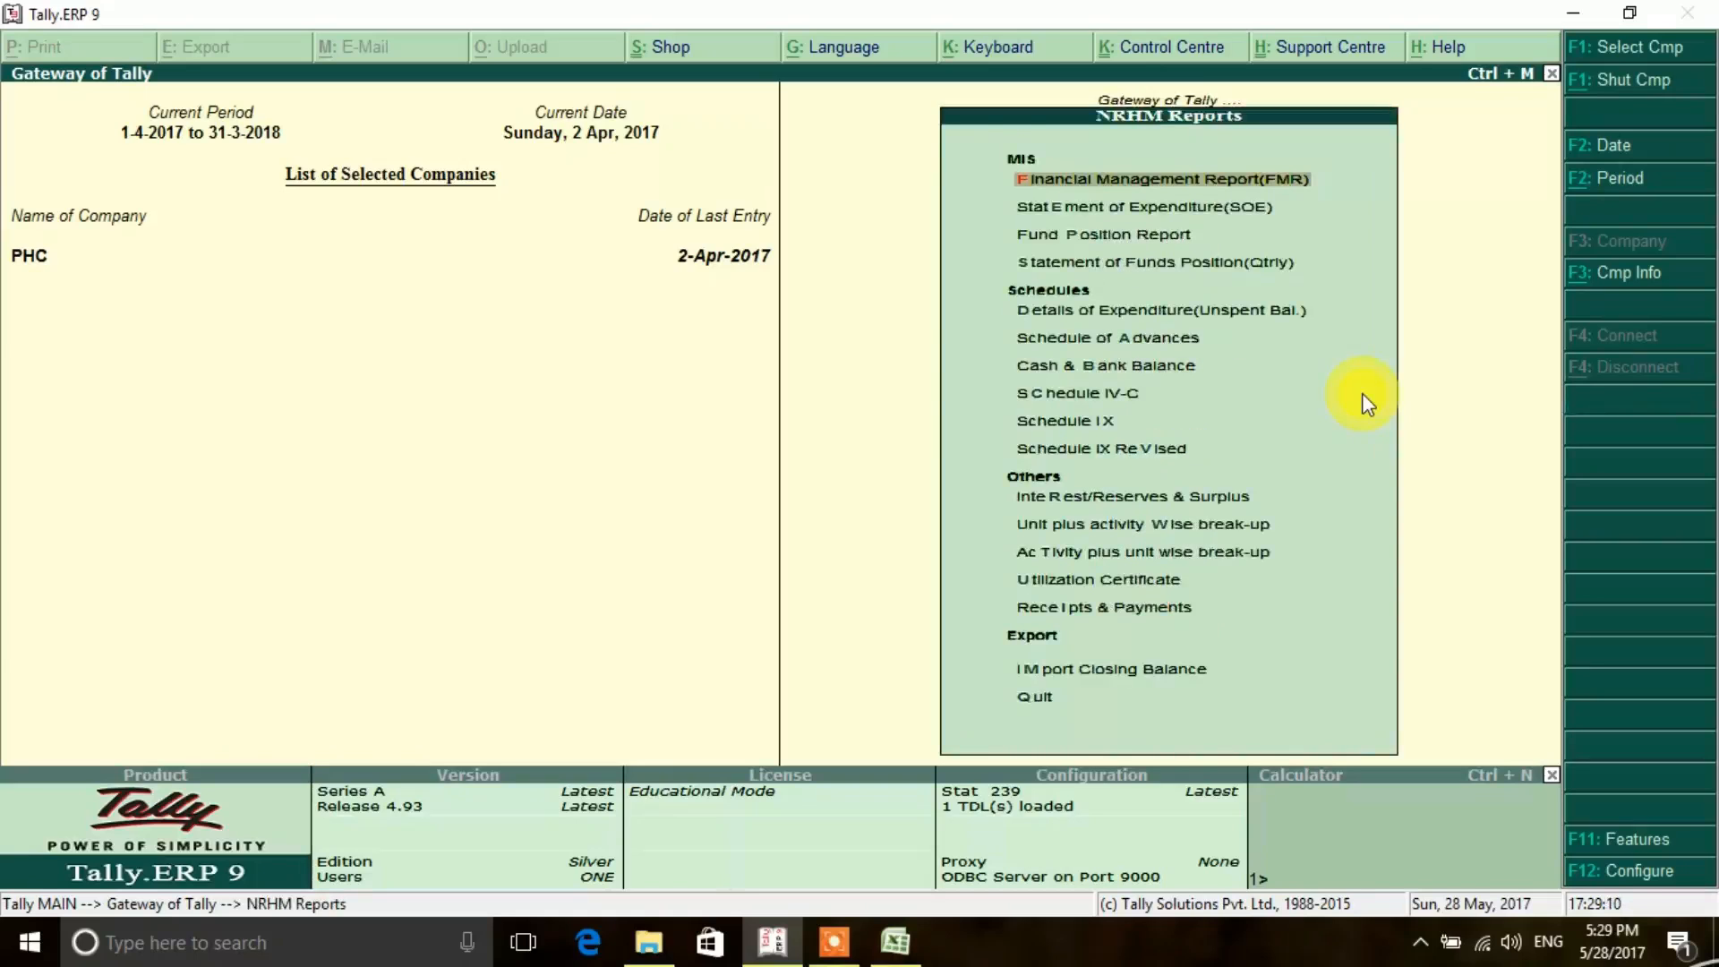
{"action": "key", "text": "Down"}
{"action": "key", "text": "Down"}
{"action": "key", "text": "Down"}
{"action": "key", "text": "Down"}
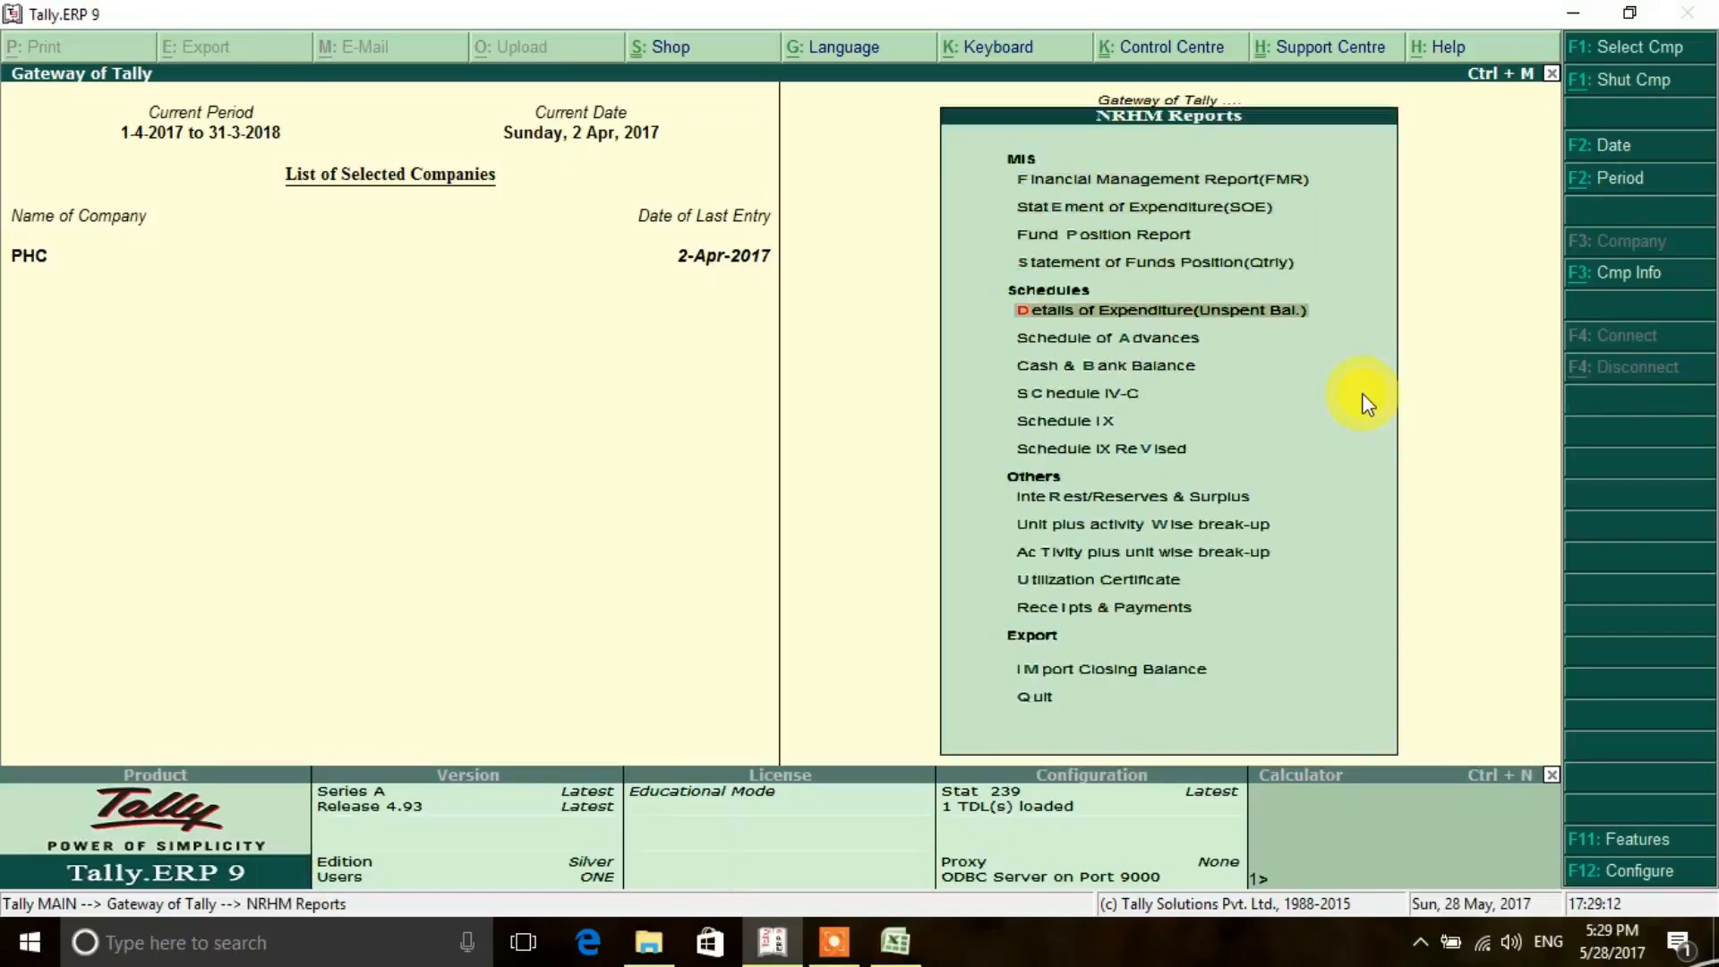
{"action": "key", "text": "Down"}
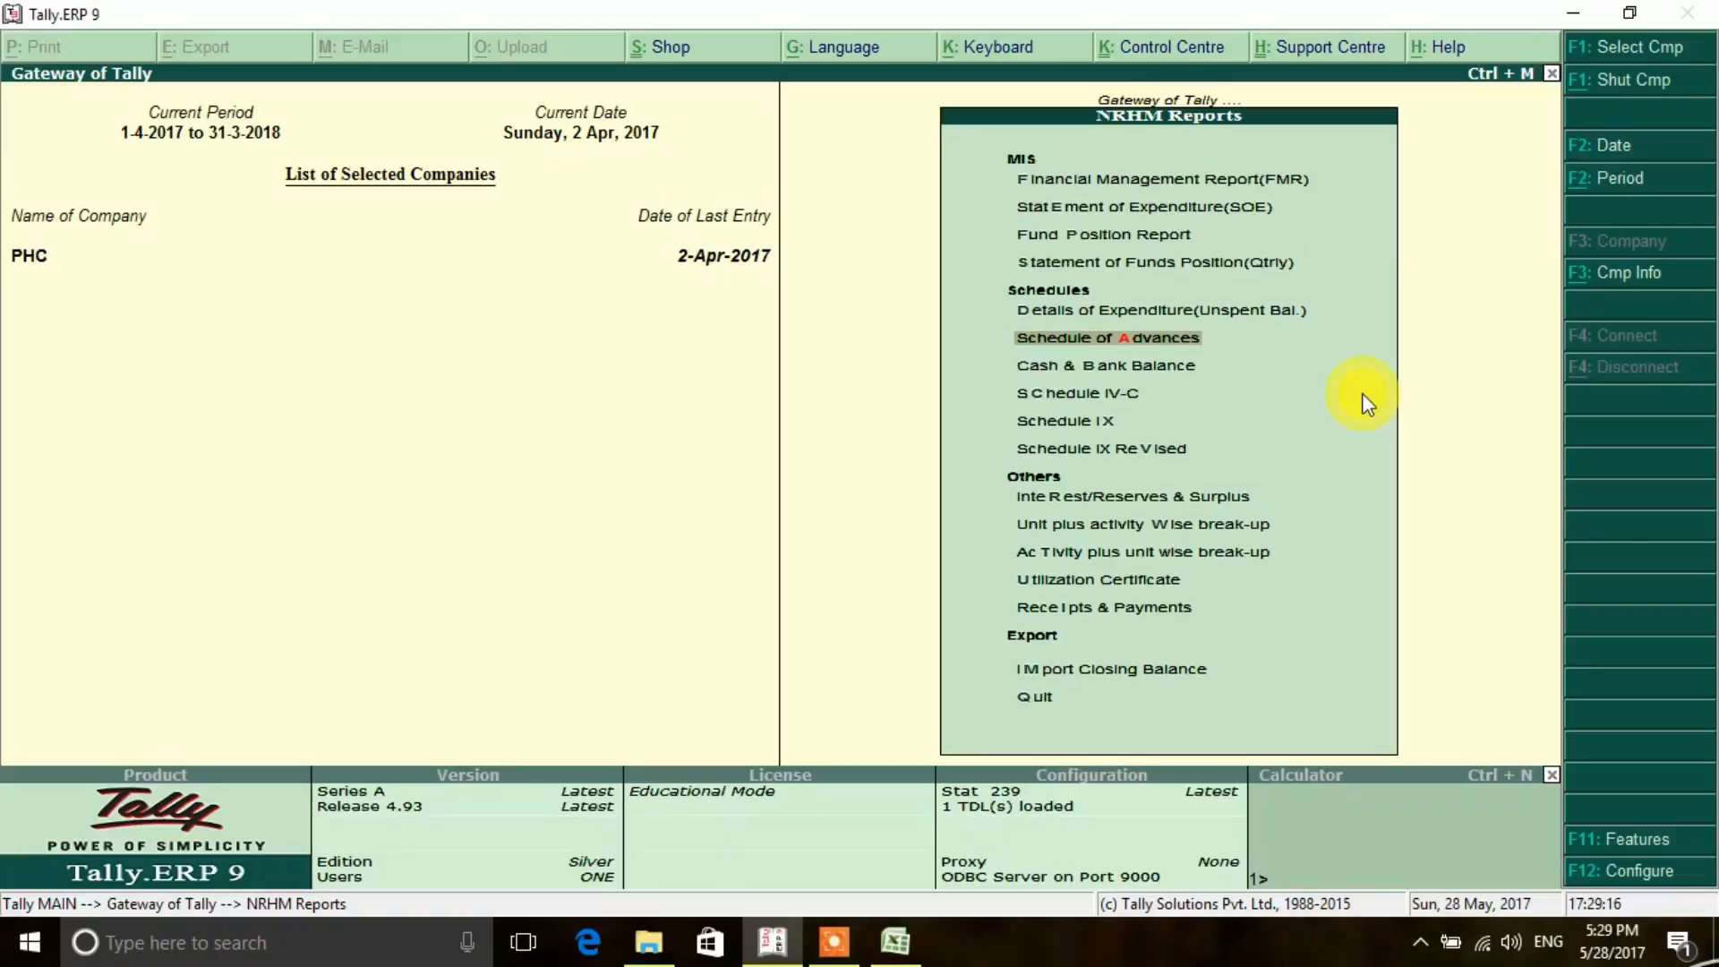
{"action": "key", "text": "Return"}
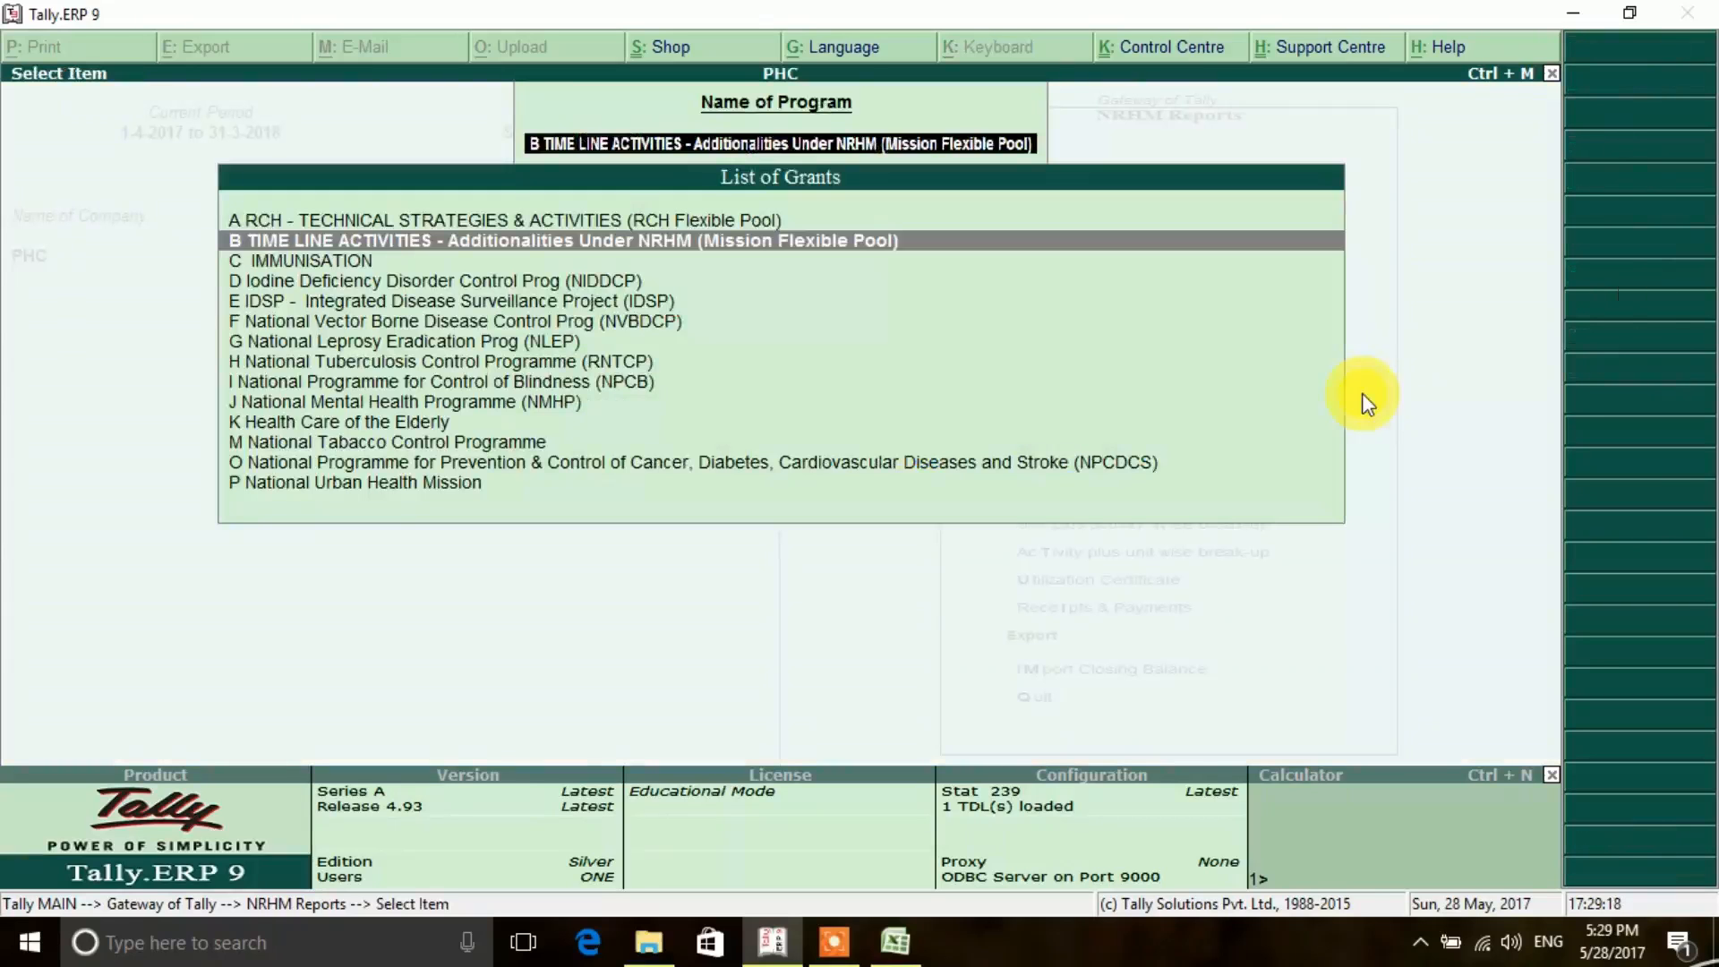
- View the B TIME LINE ACTIVITIES (Mission Flexible Pool) advances from 1-4-2017 to 2-4-2017 and drill down into the advance holder's entries
{"action": "key", "text": "Up"}
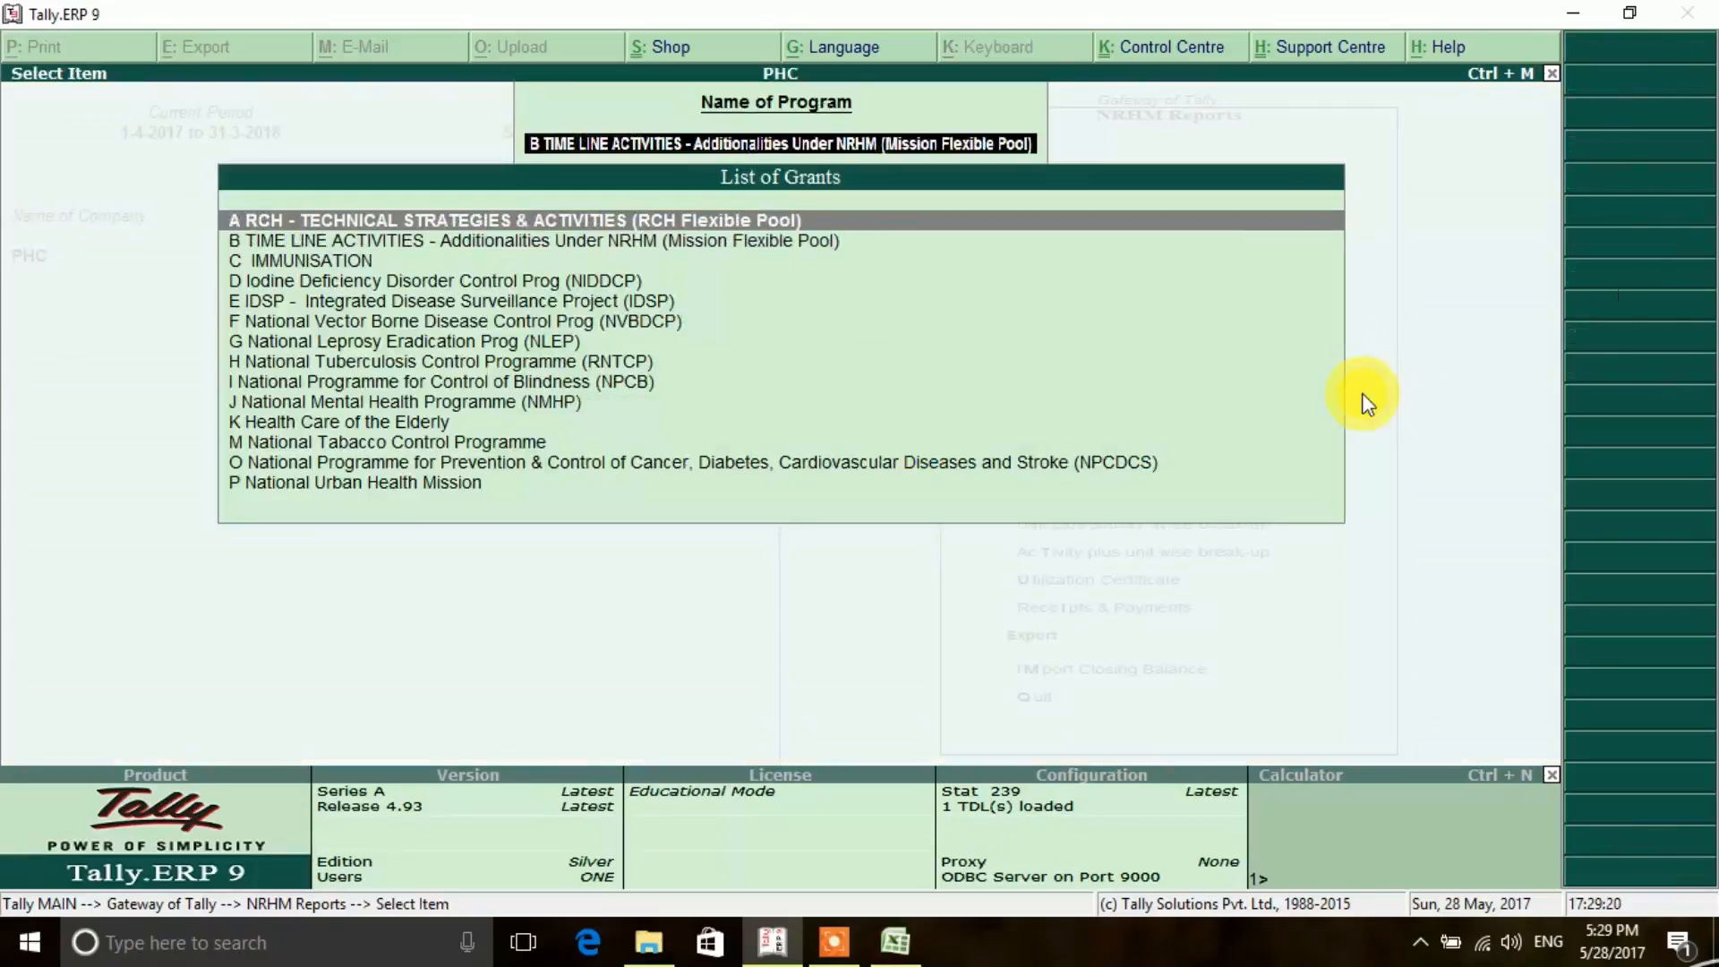
{"action": "key", "text": "Down"}
{"action": "key", "text": "Down"}
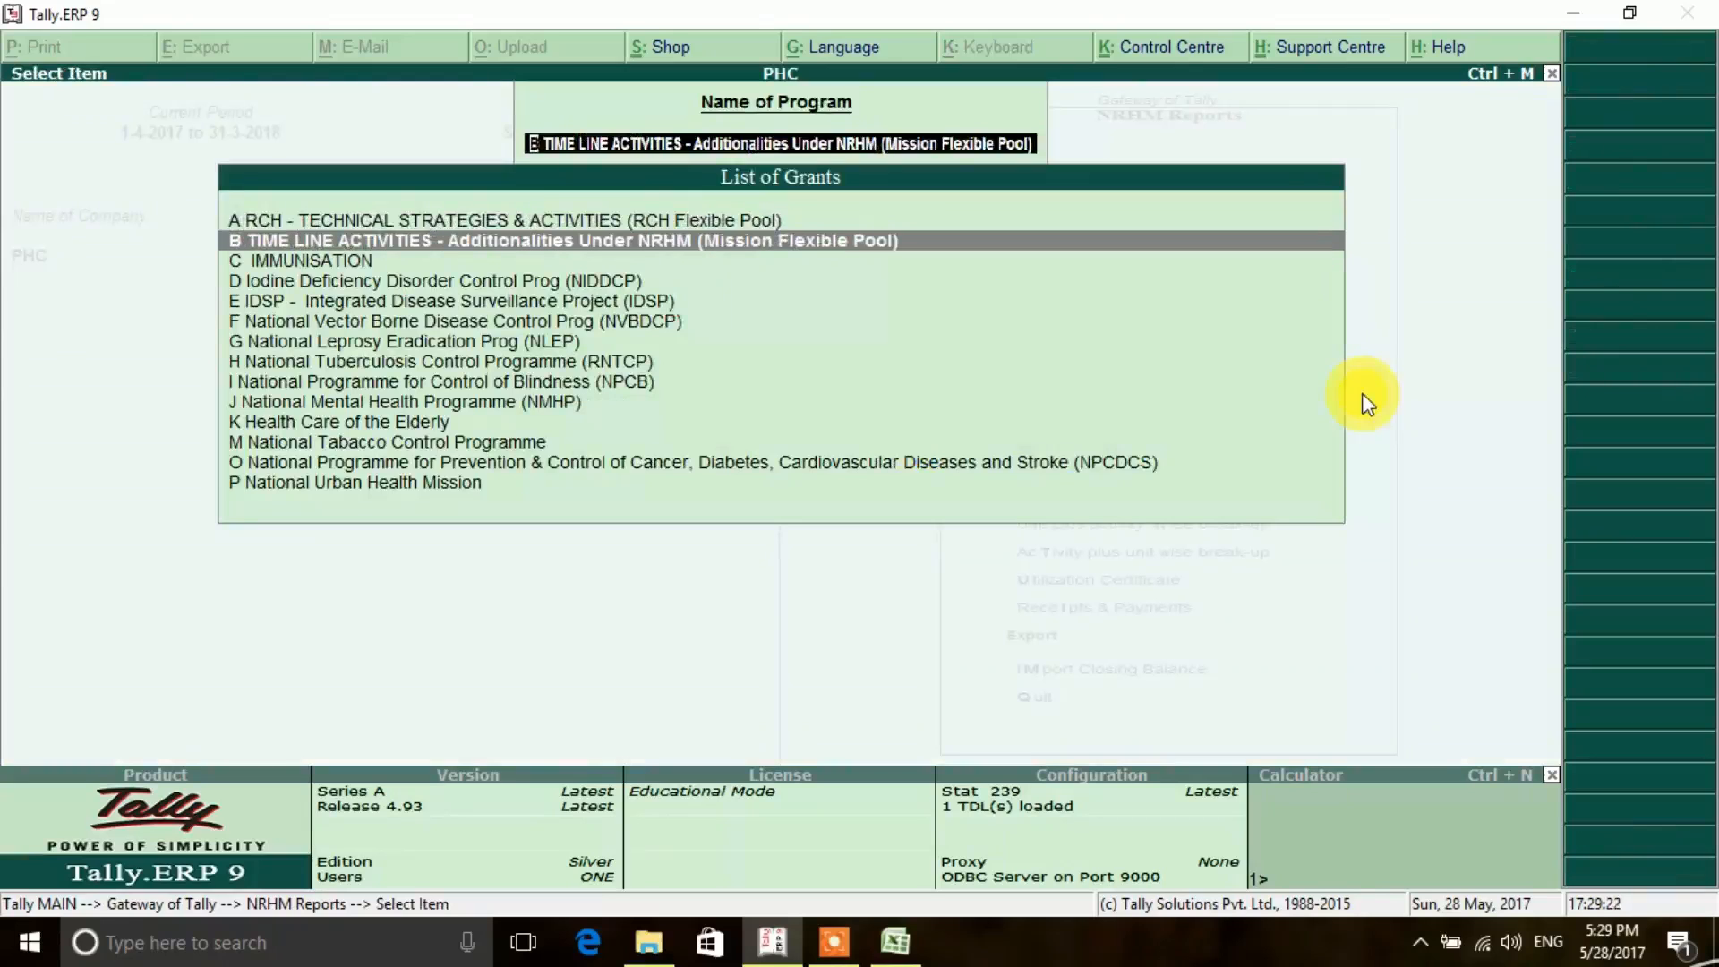
{"action": "key", "text": "Up"}
{"action": "key", "text": "Return"}
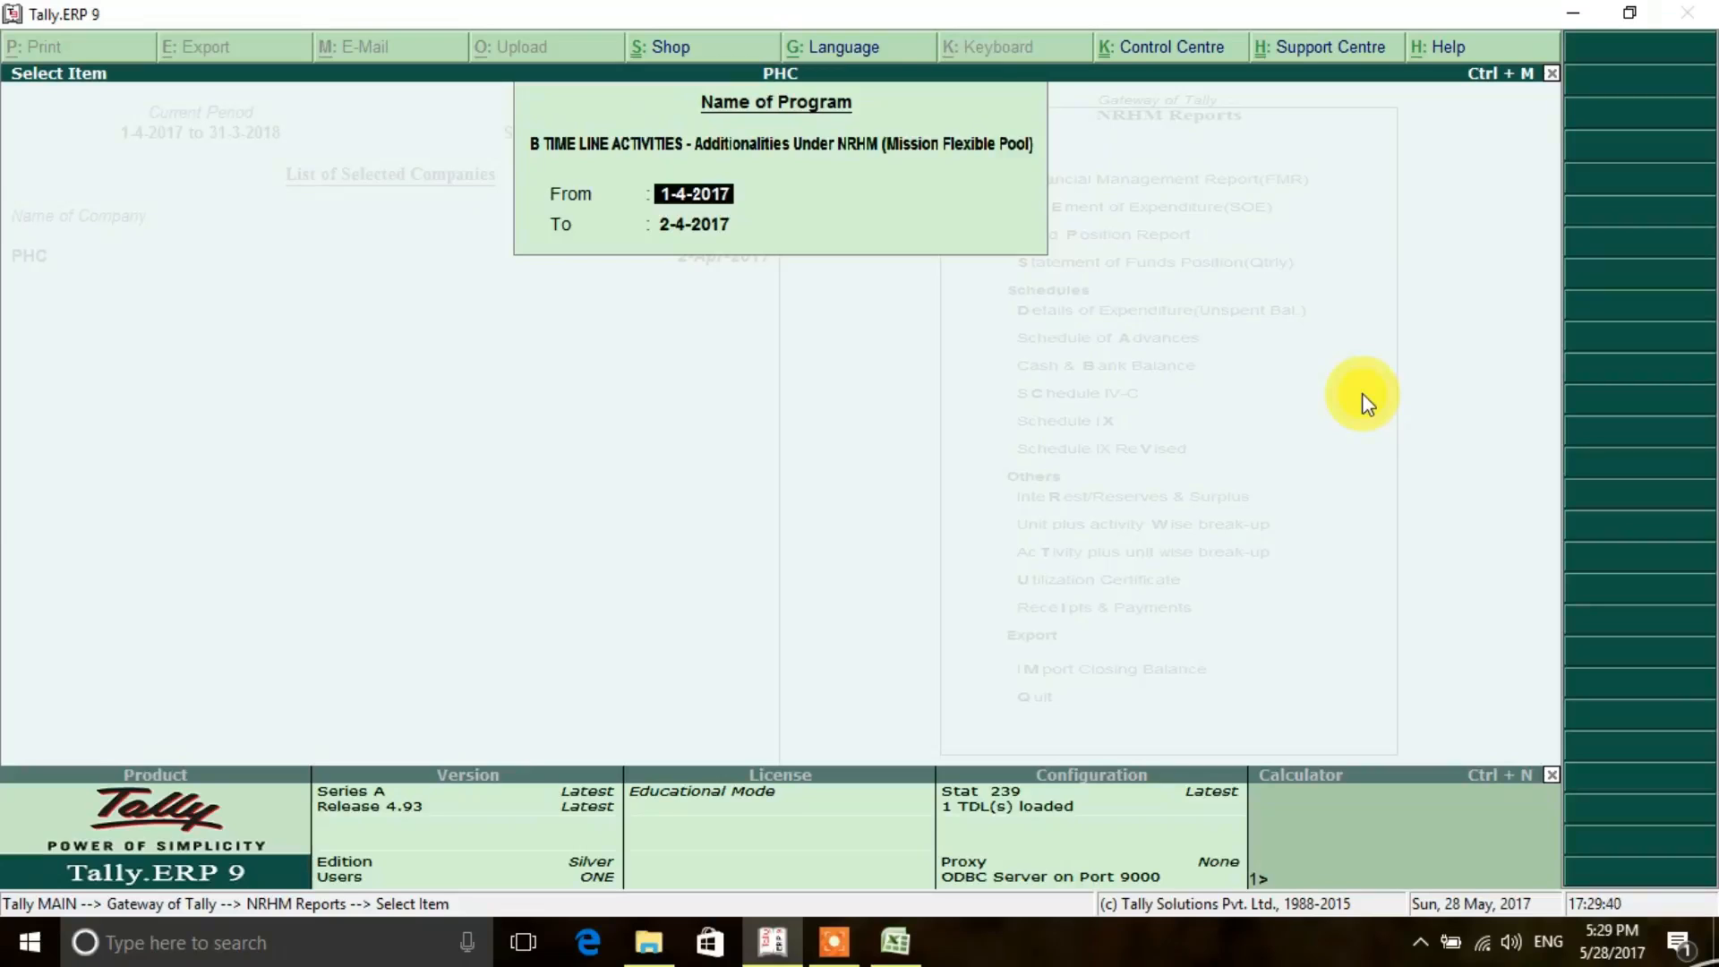
{"action": "key", "text": "Return"}
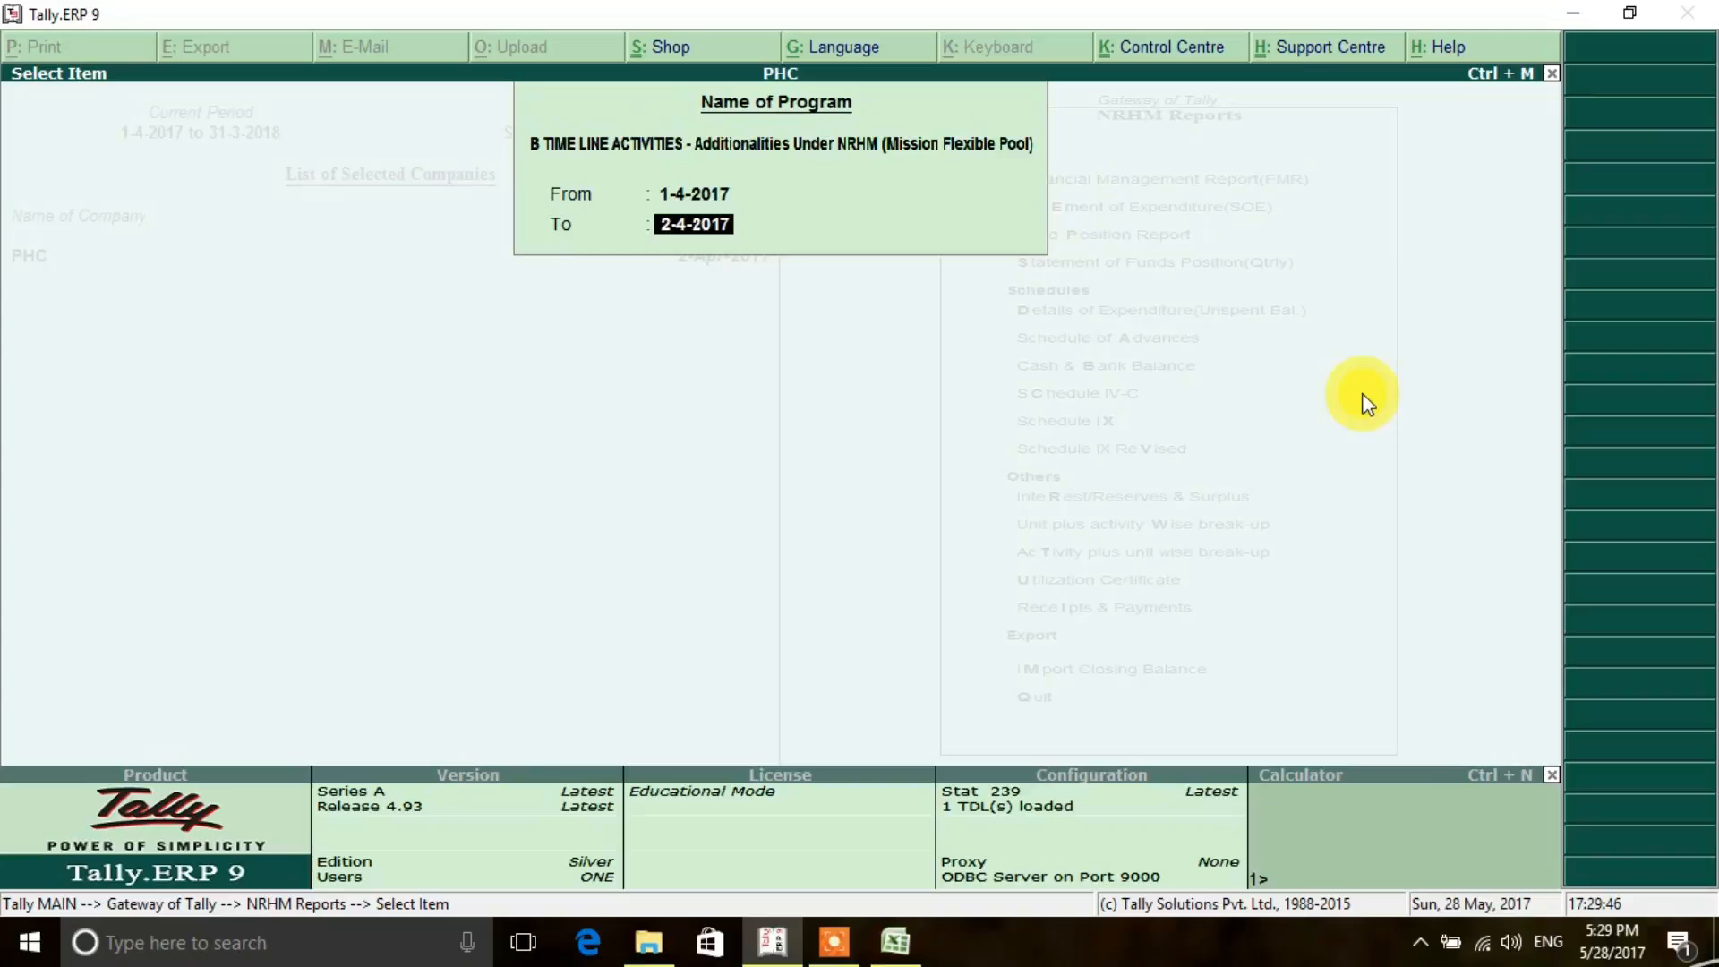
{"action": "key", "text": "Return"}
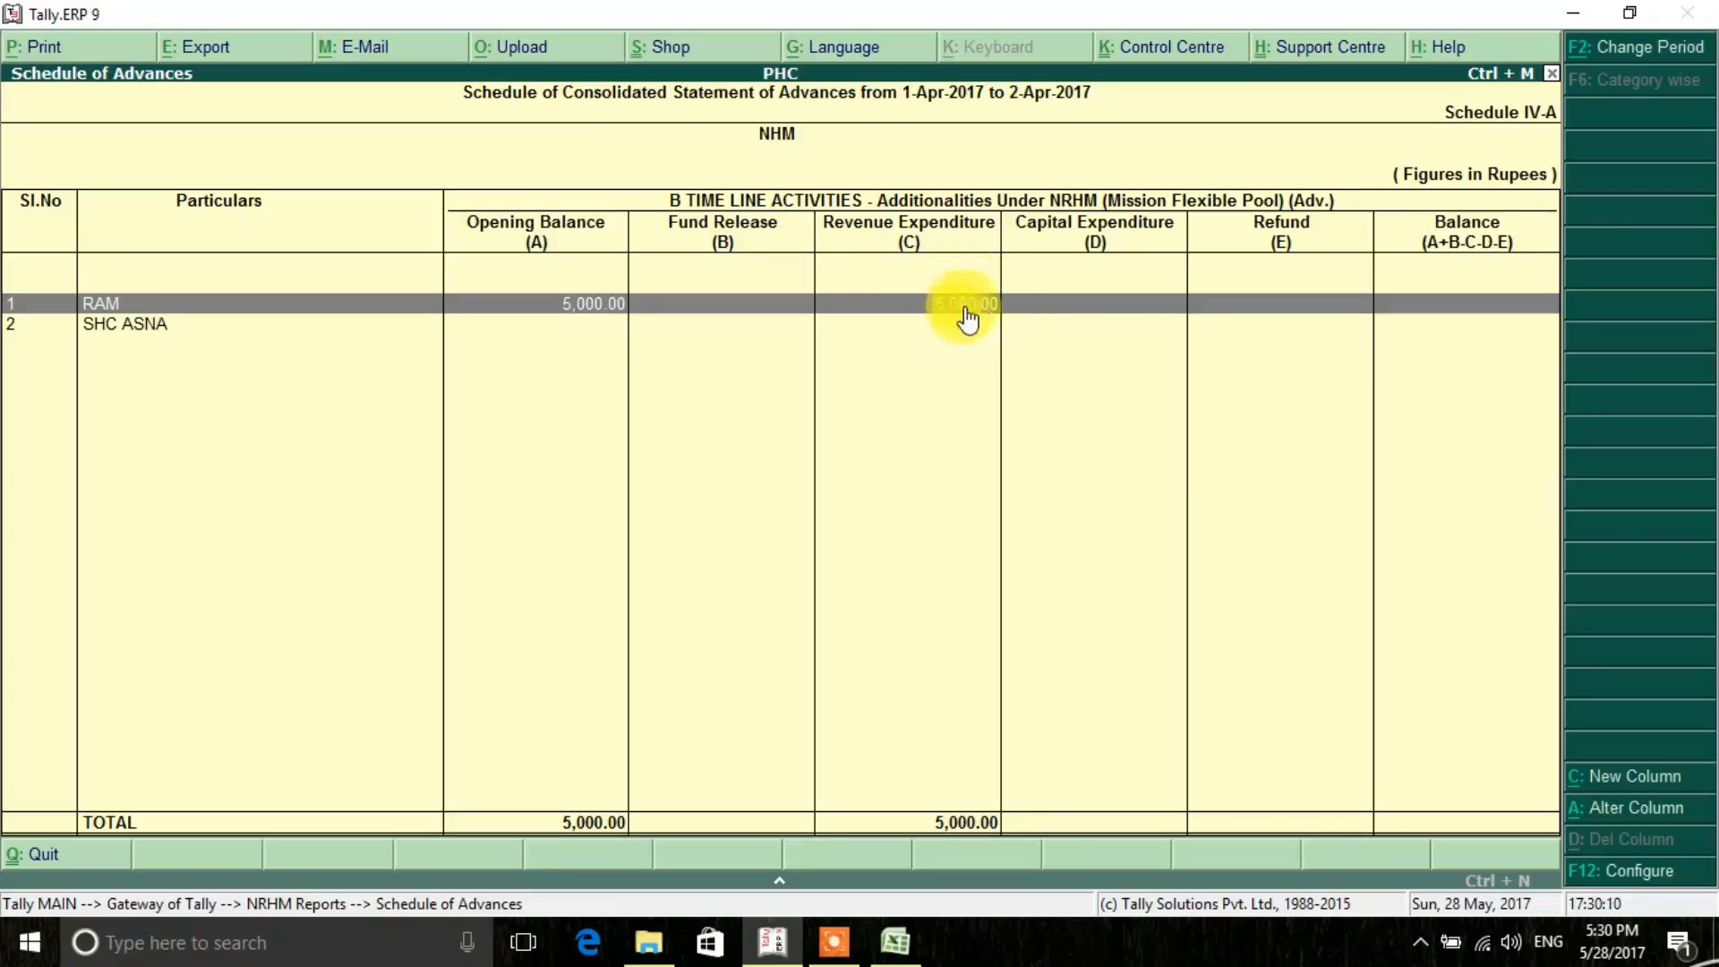
{"action": "double_click", "coordinate": [1458, 302]}
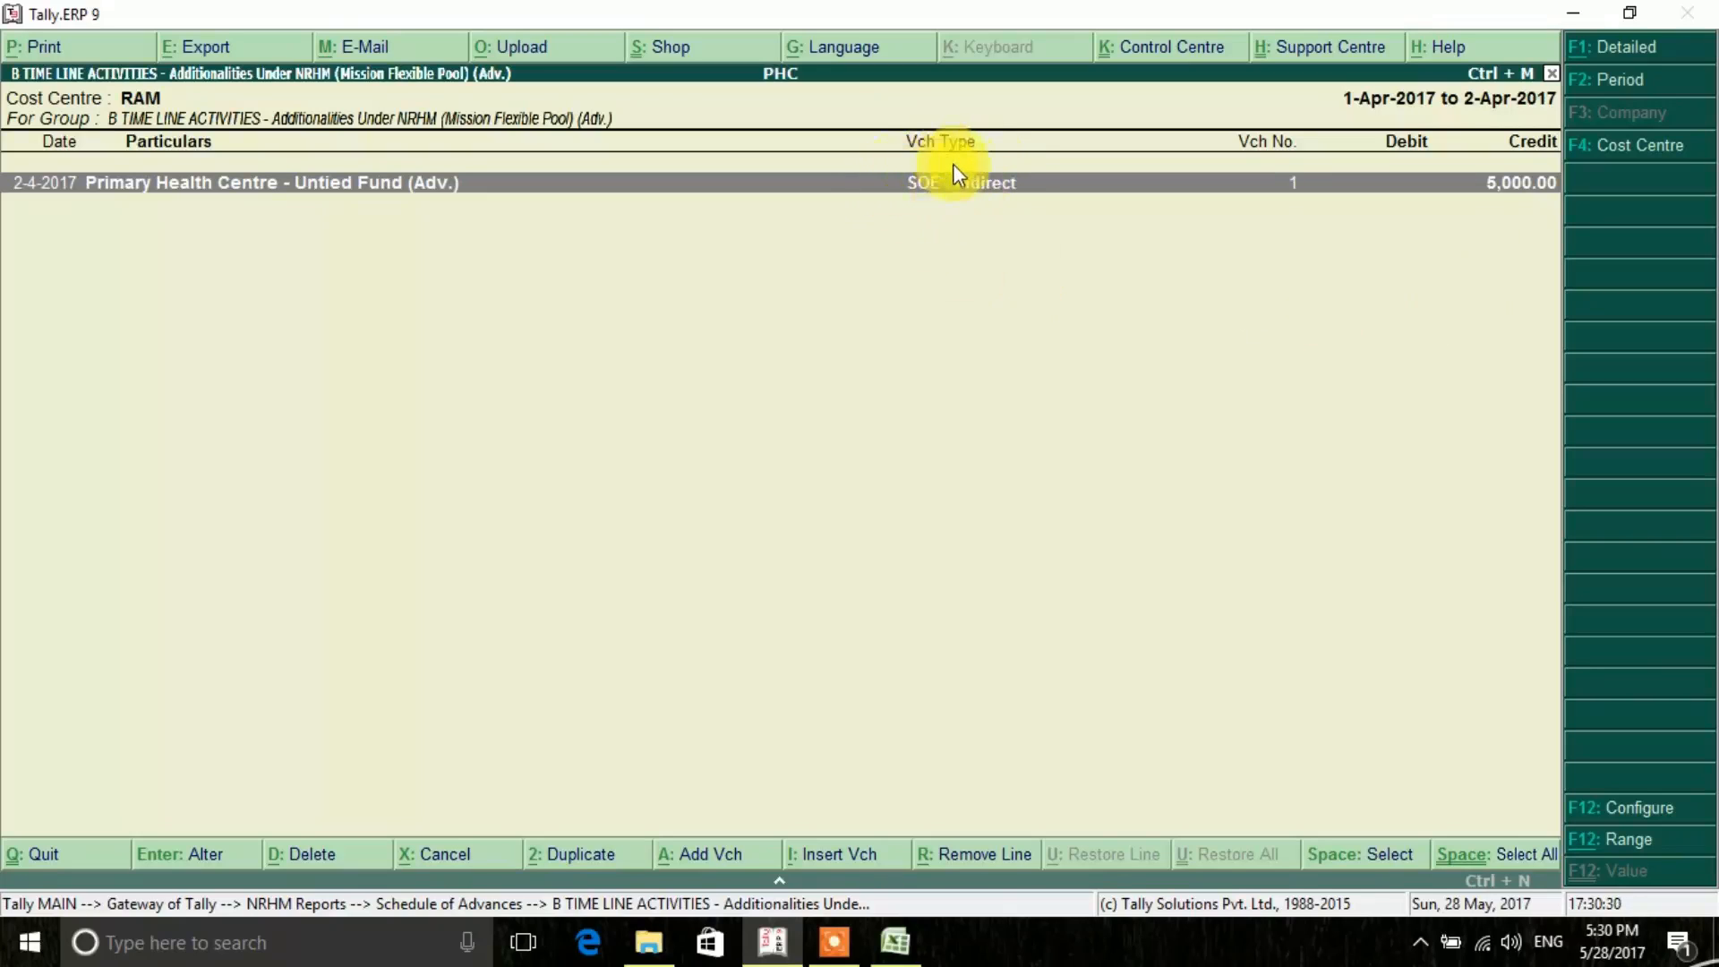
{"action": "left_click", "coordinate": [836, 931]}
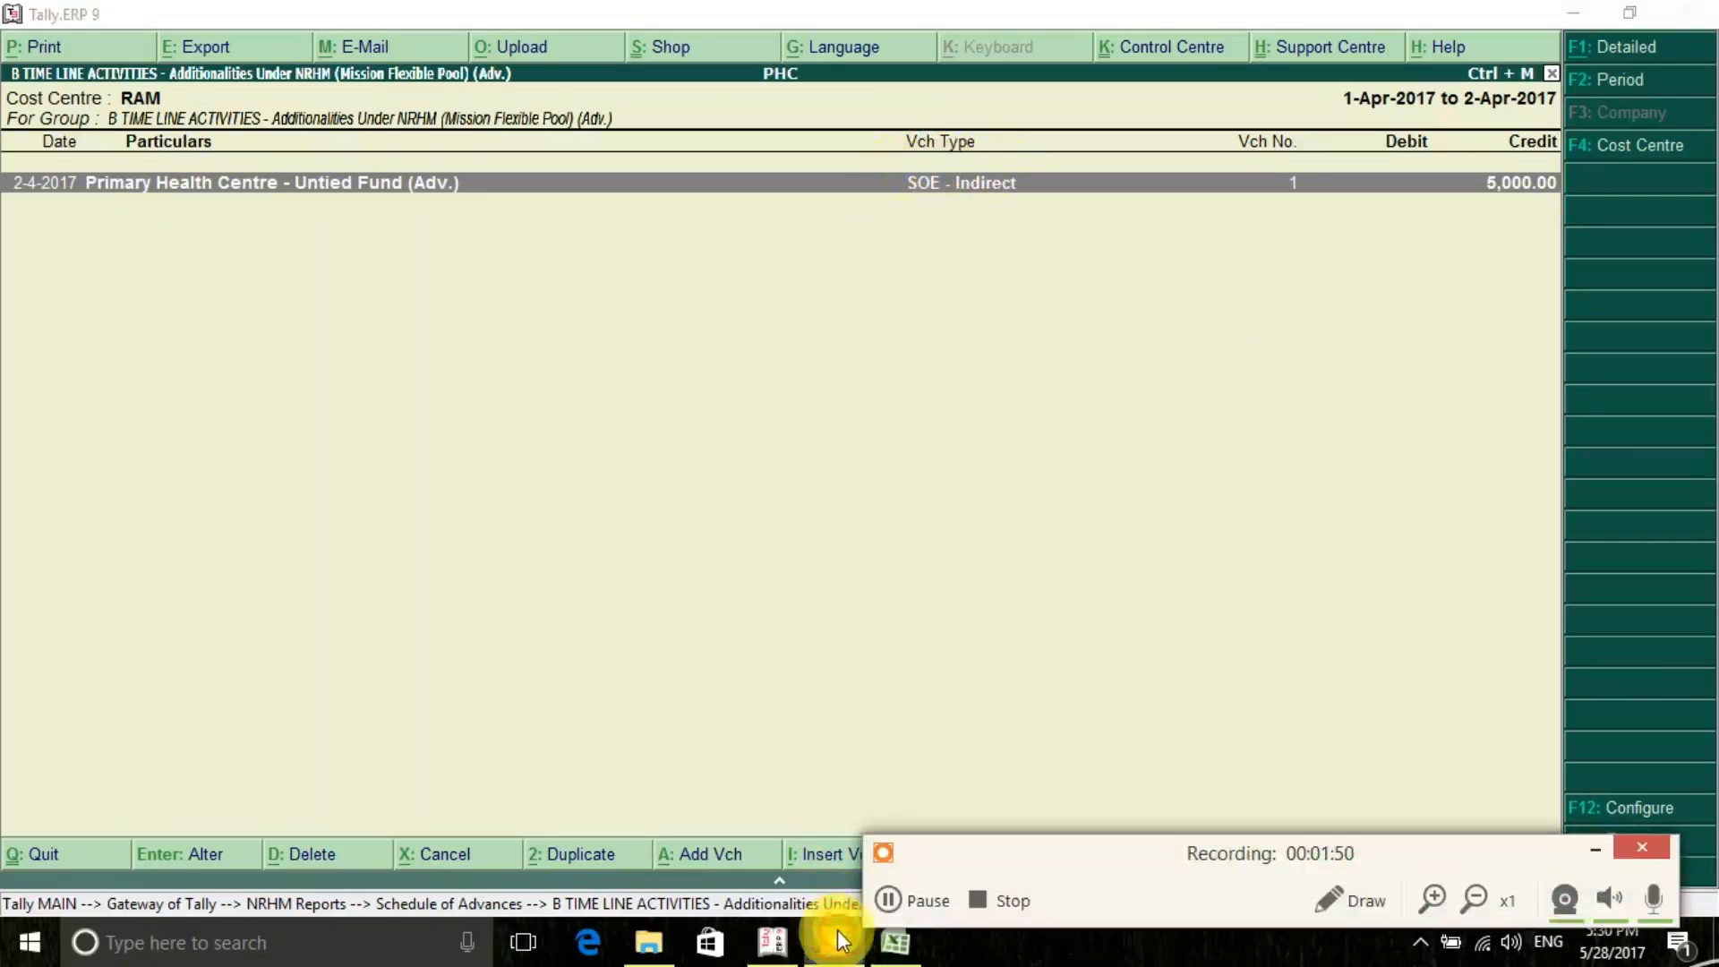